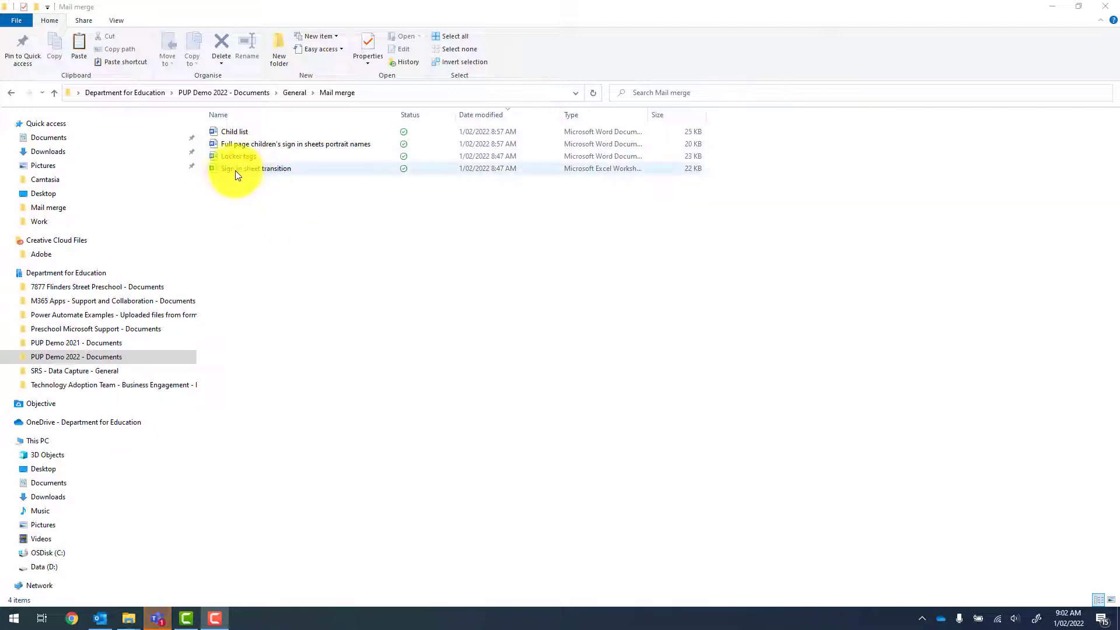
- Open the Sign in sheet transition workbook and add a new worksheet named Mail merge
double_click(278, 170)
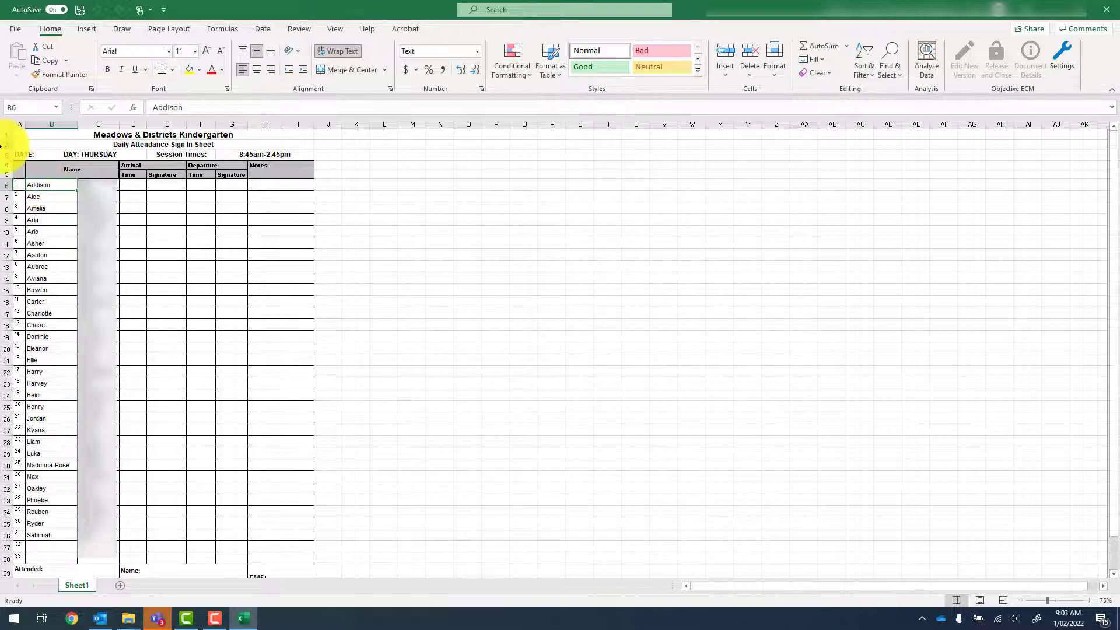
left_click(120, 587)
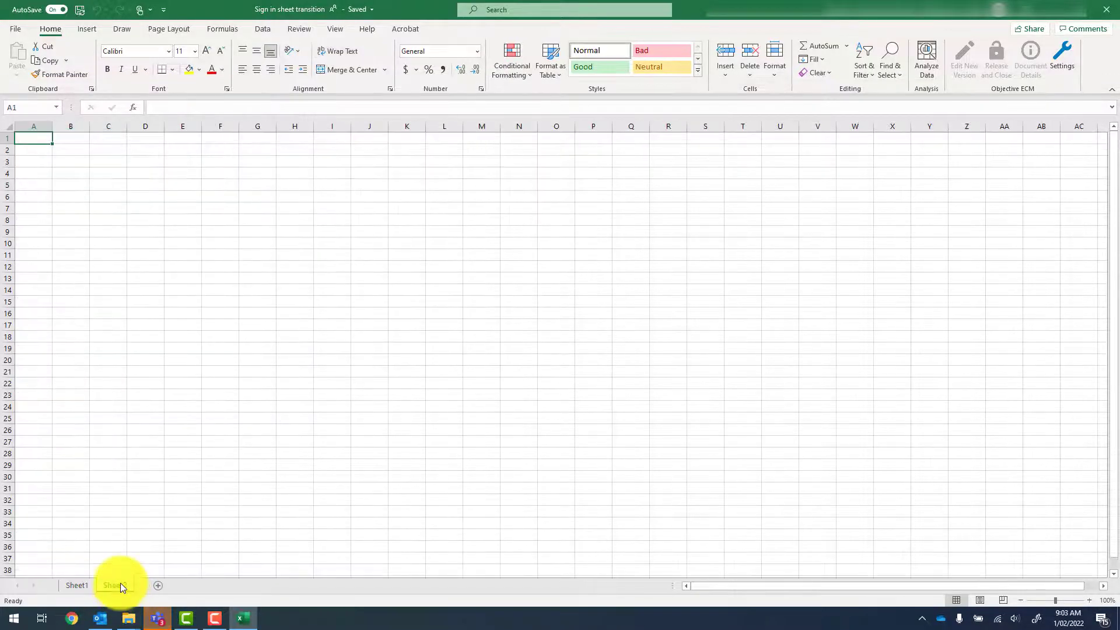
right_click(117, 585)
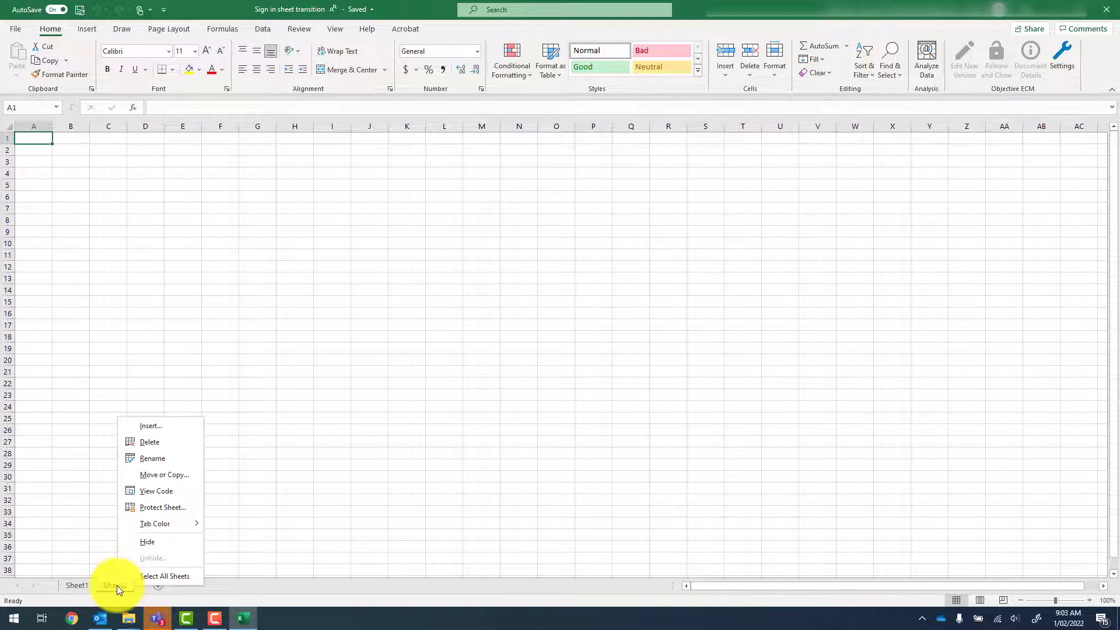
left_click(156, 458)
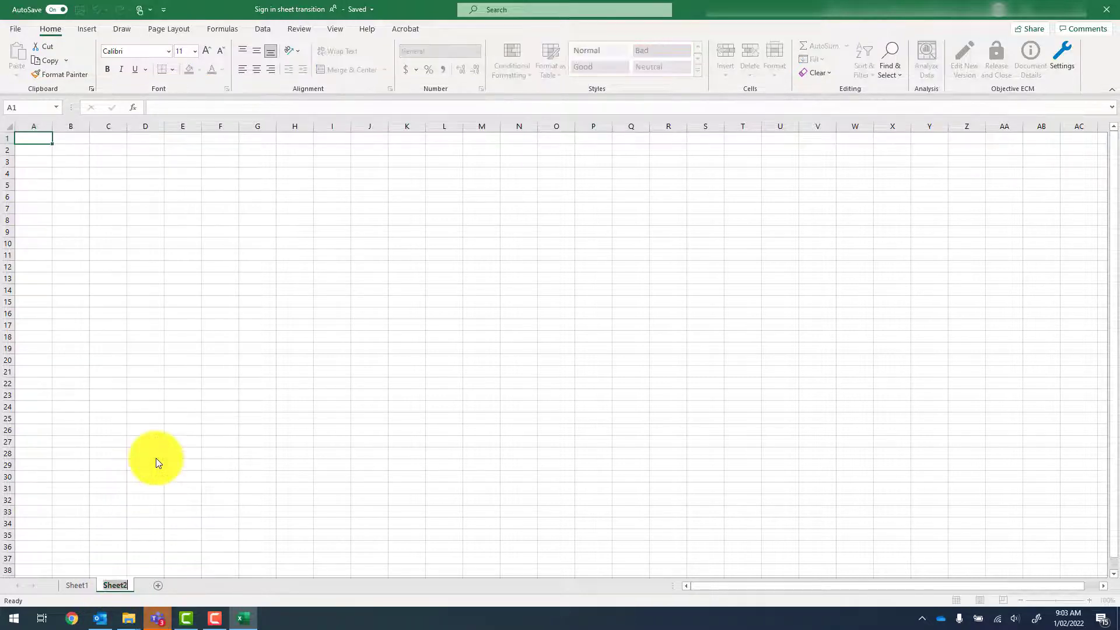
type("Mail merge")
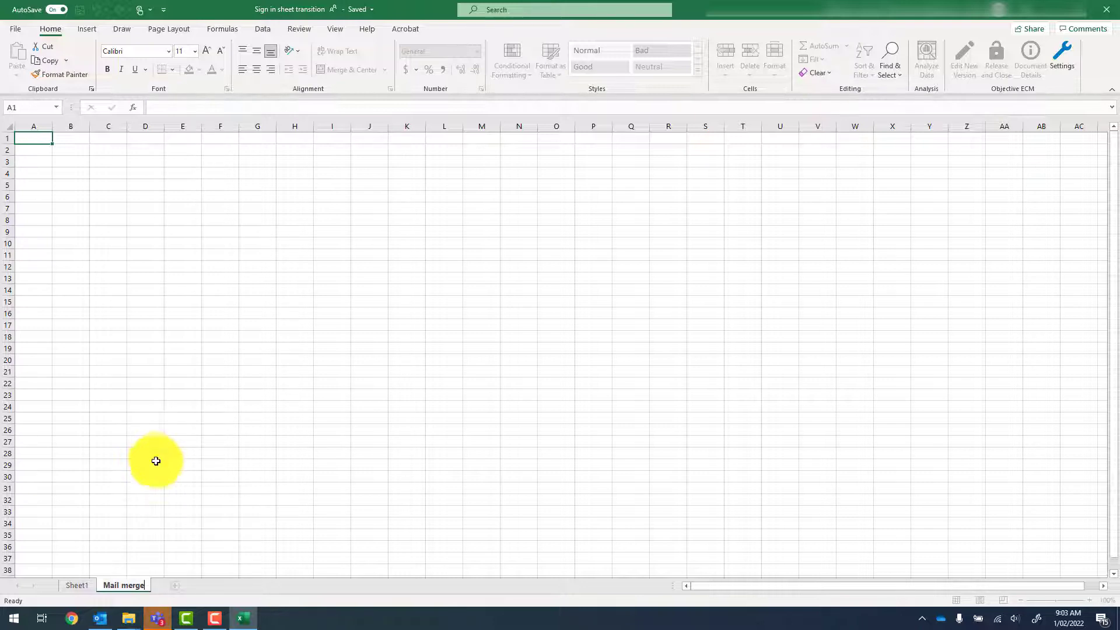
- Rename the original Sheet1 worksheet as Sign in sheet
right_click(79, 588)
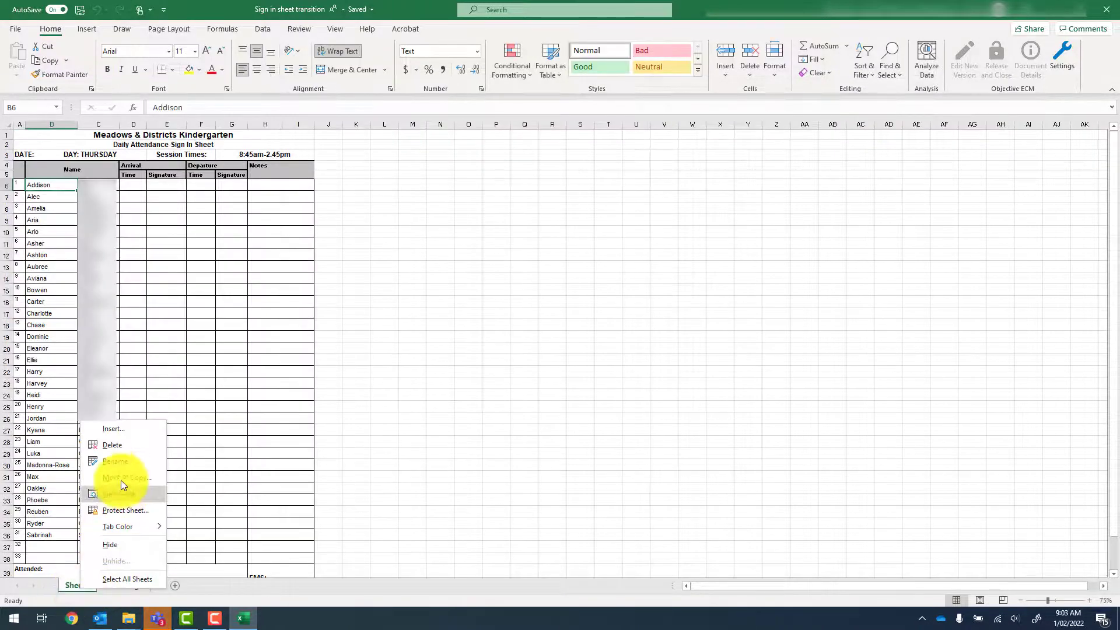
left_click(124, 464)
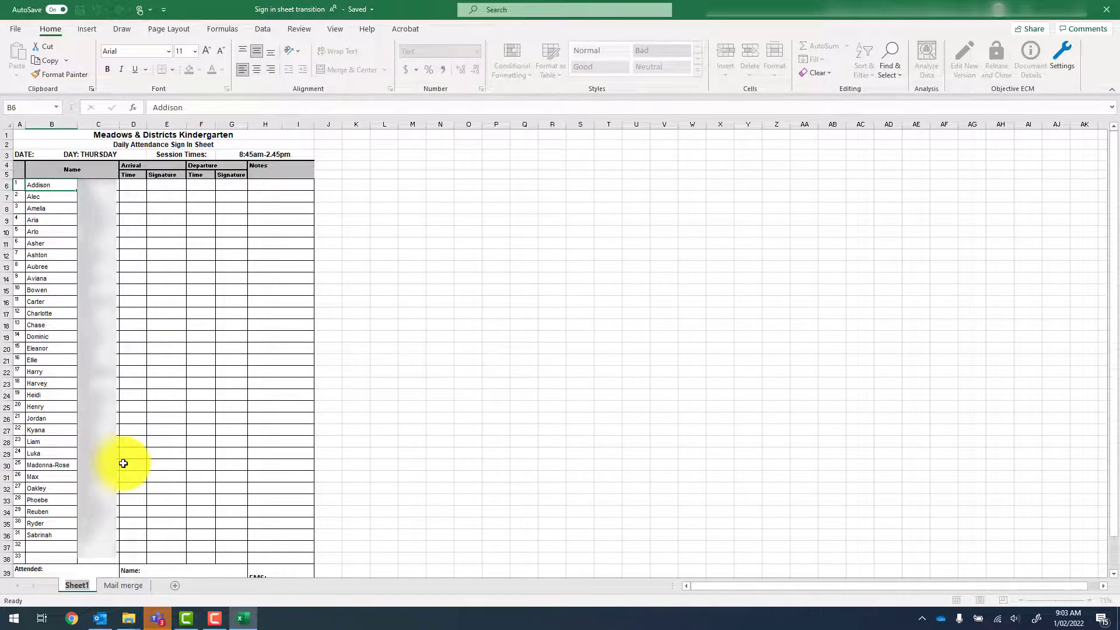
type("Sign in shee")
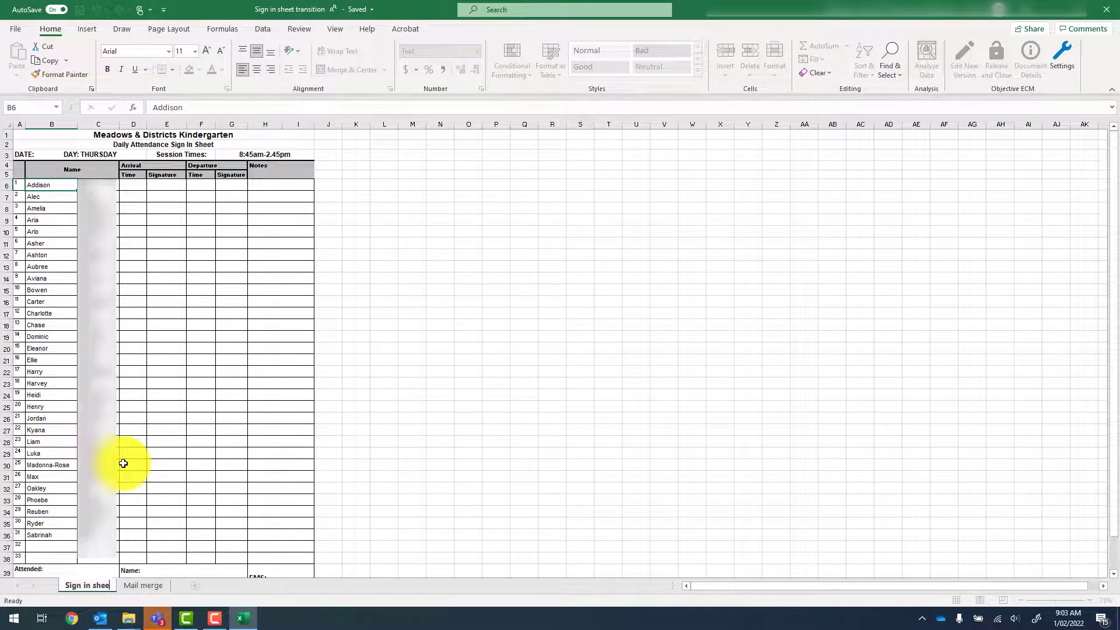
type("t")
key("Return")
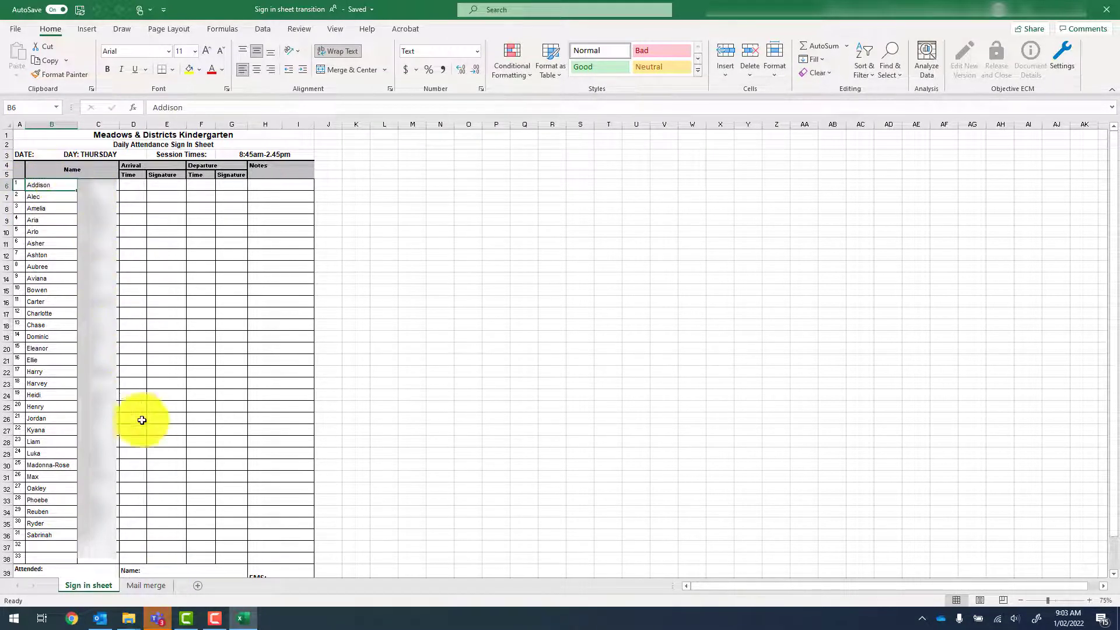
- Enter the headings First name in A1 and Surname in B1 of the Mail merge worksheet
left_click(156, 587)
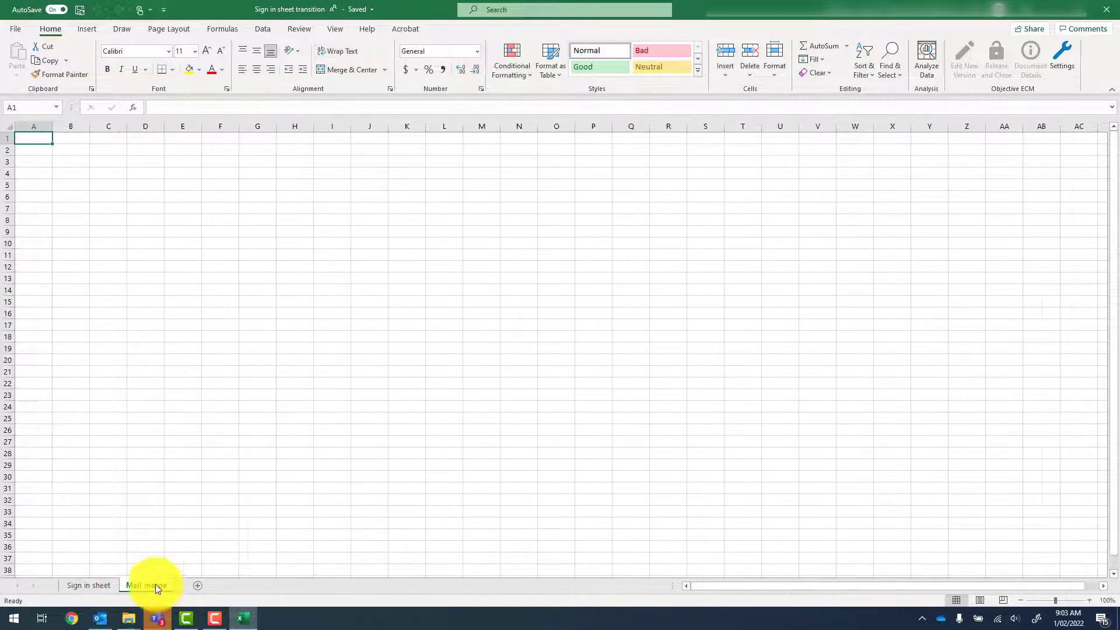
type("Fi")
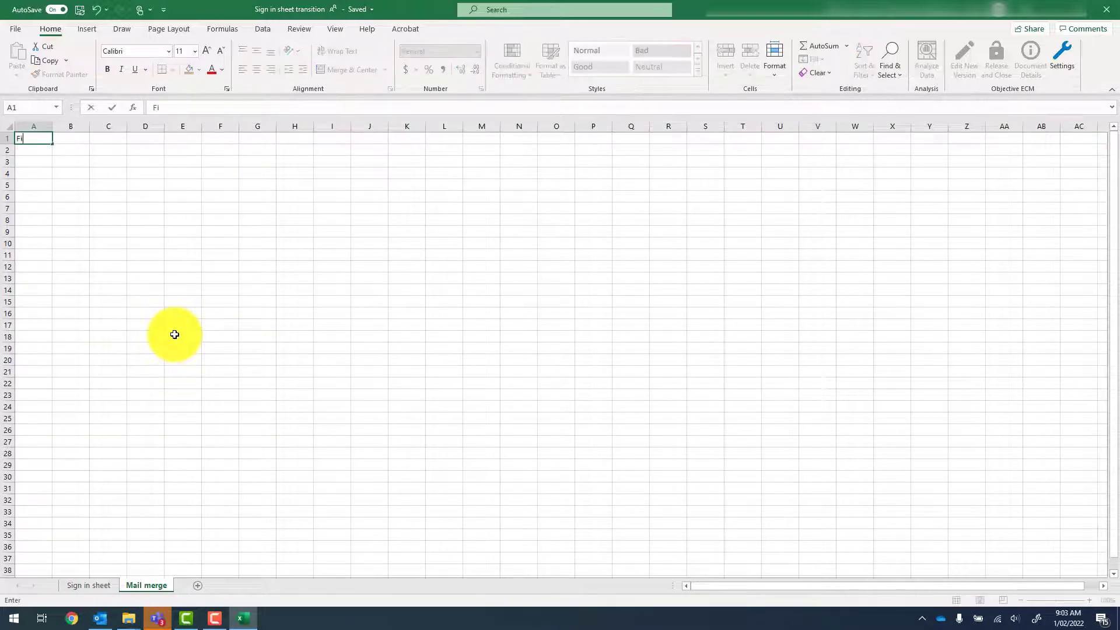
type("rst name")
key("Tab")
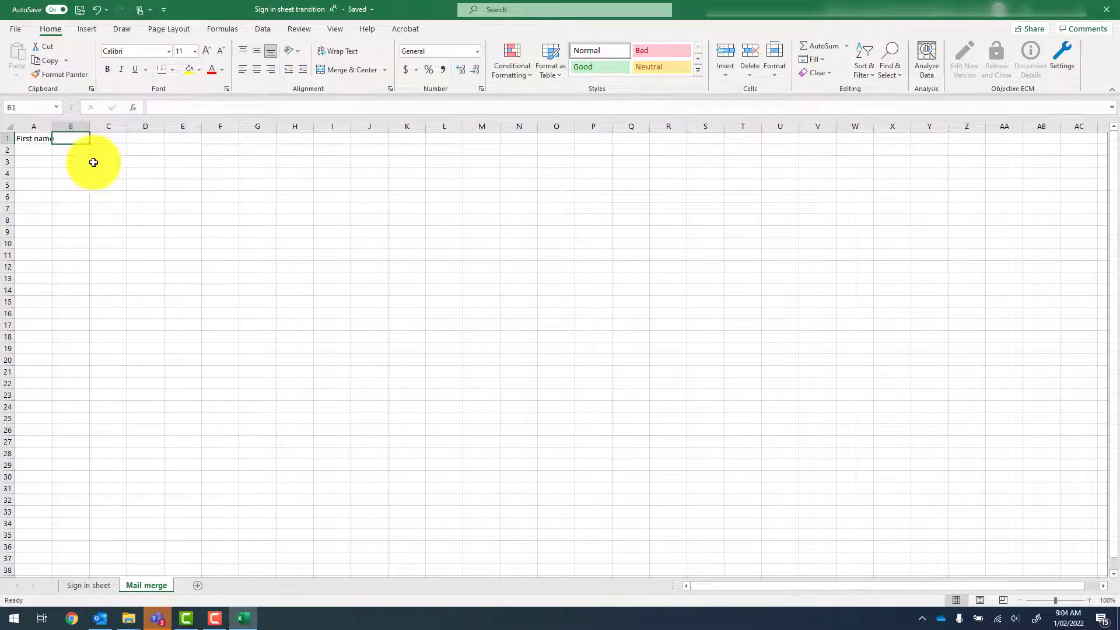
type("Surname")
key("Return")
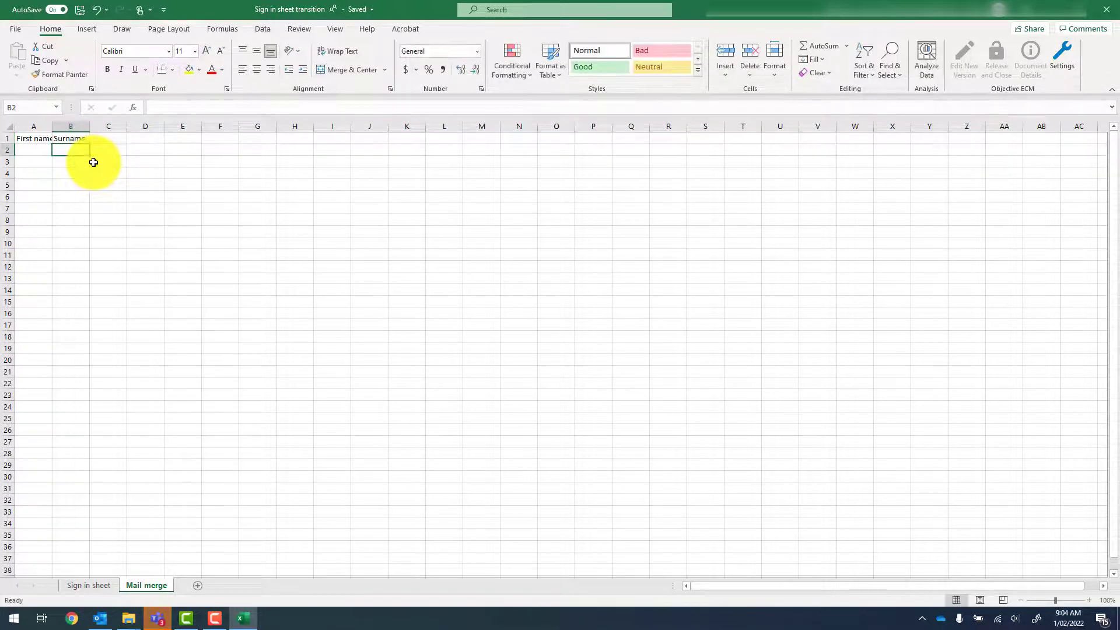
- Link cell A2 of the Mail merge worksheet to cell B6 of Sign in sheet with the formula ='Sign in sheet'!B6
left_click(26, 140)
left_click(45, 153)
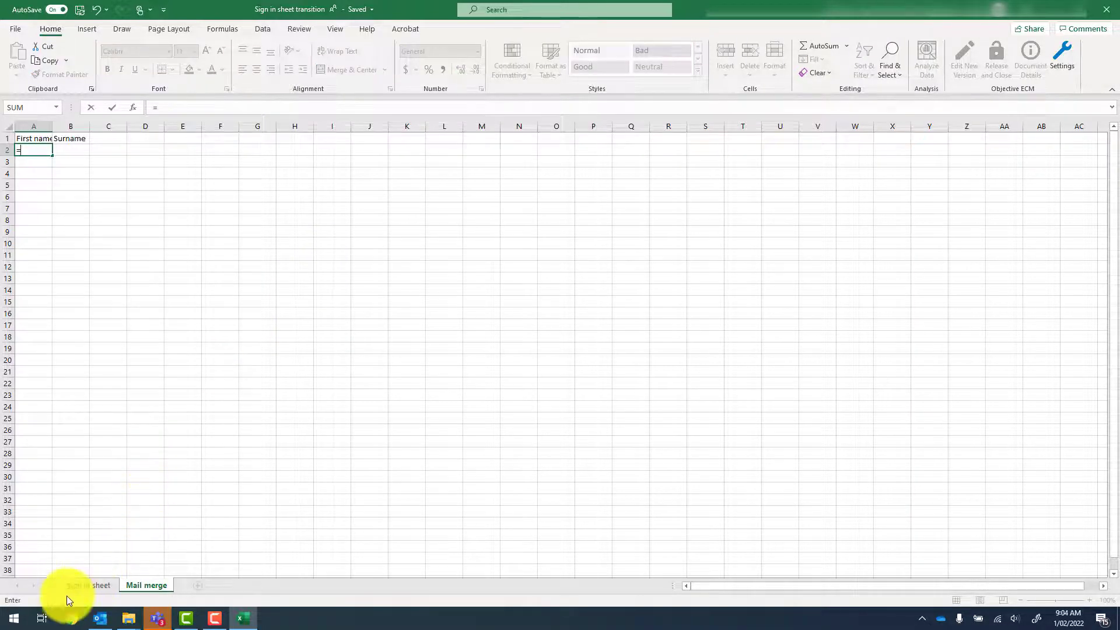
left_click(89, 585)
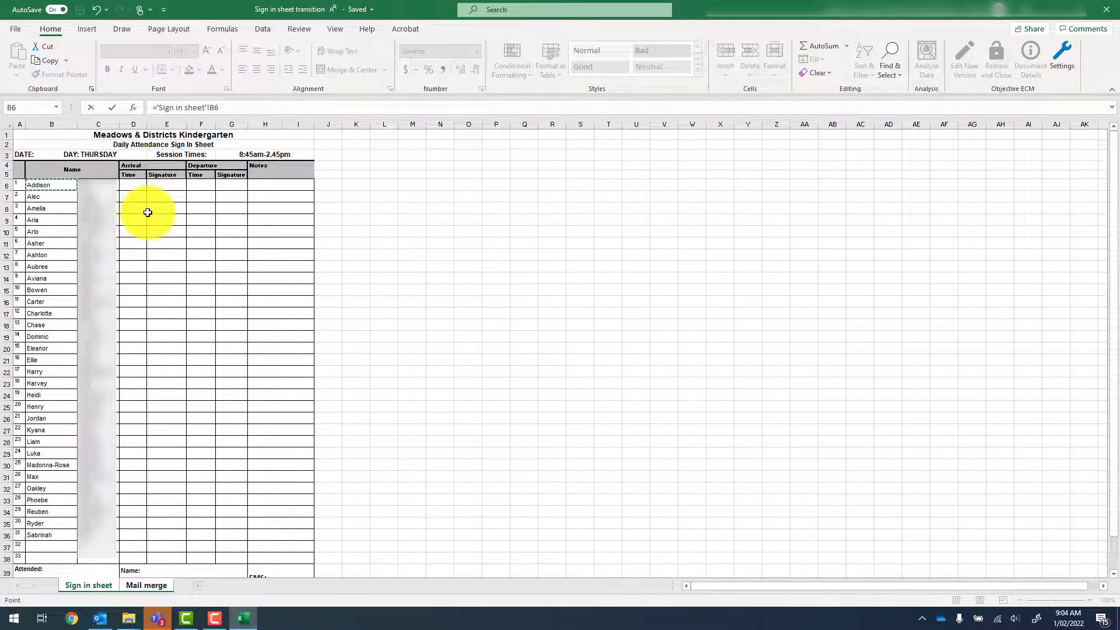
key("Return")
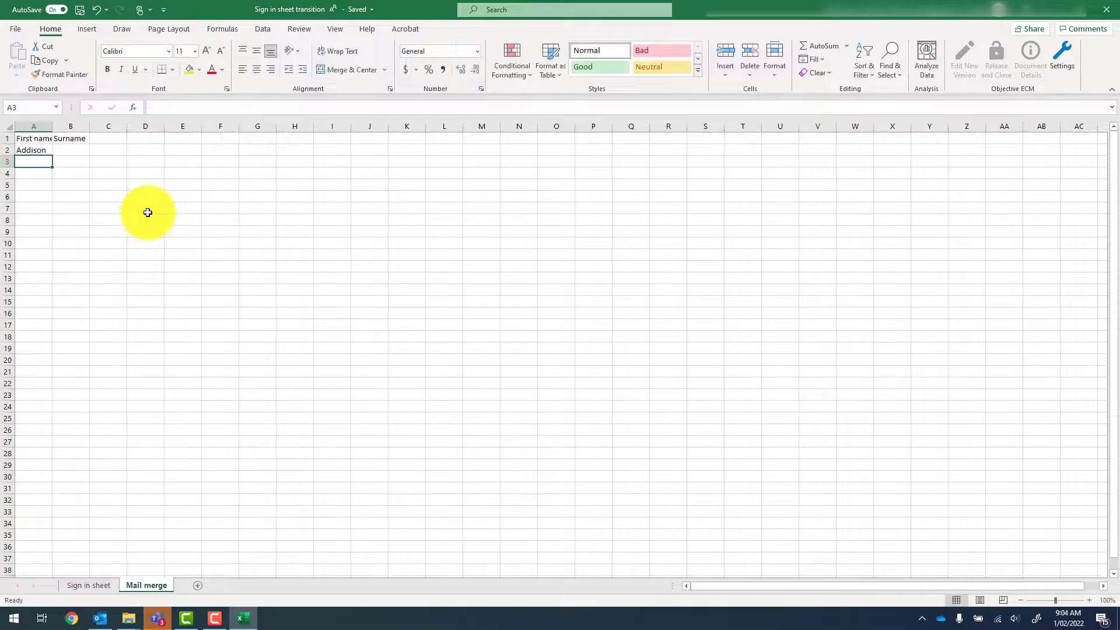
- Fill the A2 link formula across to B2 and down both columns to row 34, covering all 33 roll rows
left_click(30, 148)
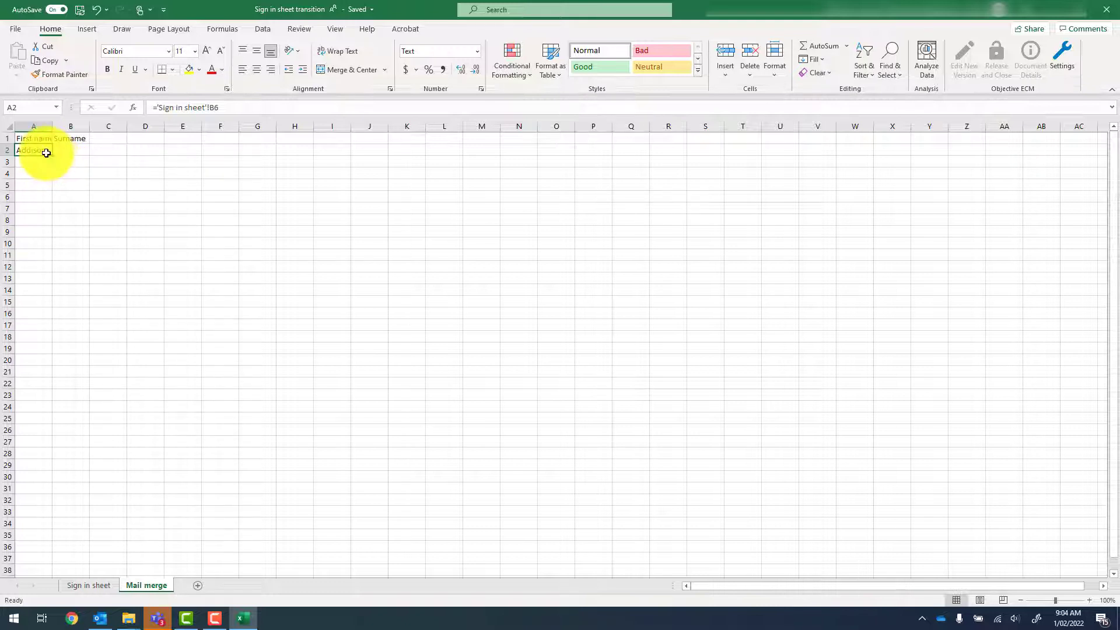
left_click_drag(52, 155, 84, 152)
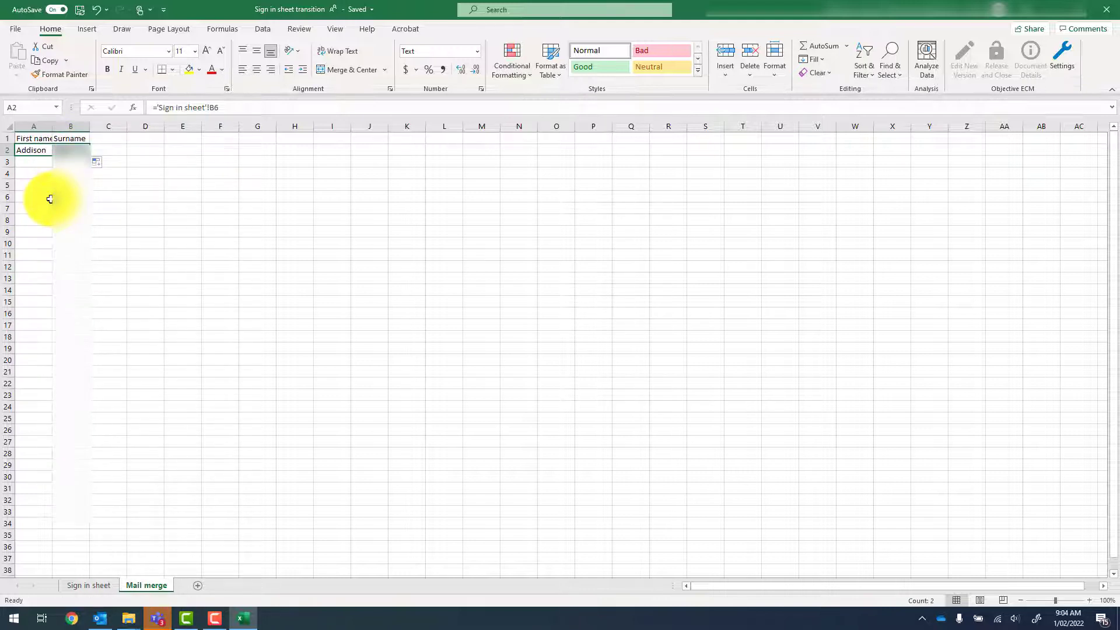
left_click(86, 587)
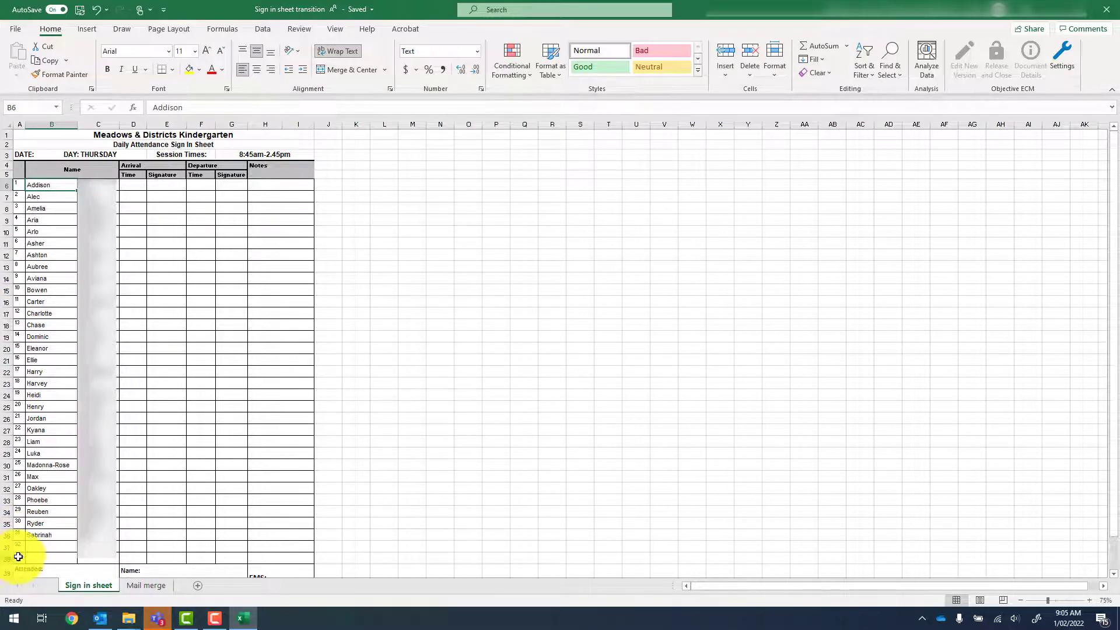
left_click(146, 583)
left_click(38, 170)
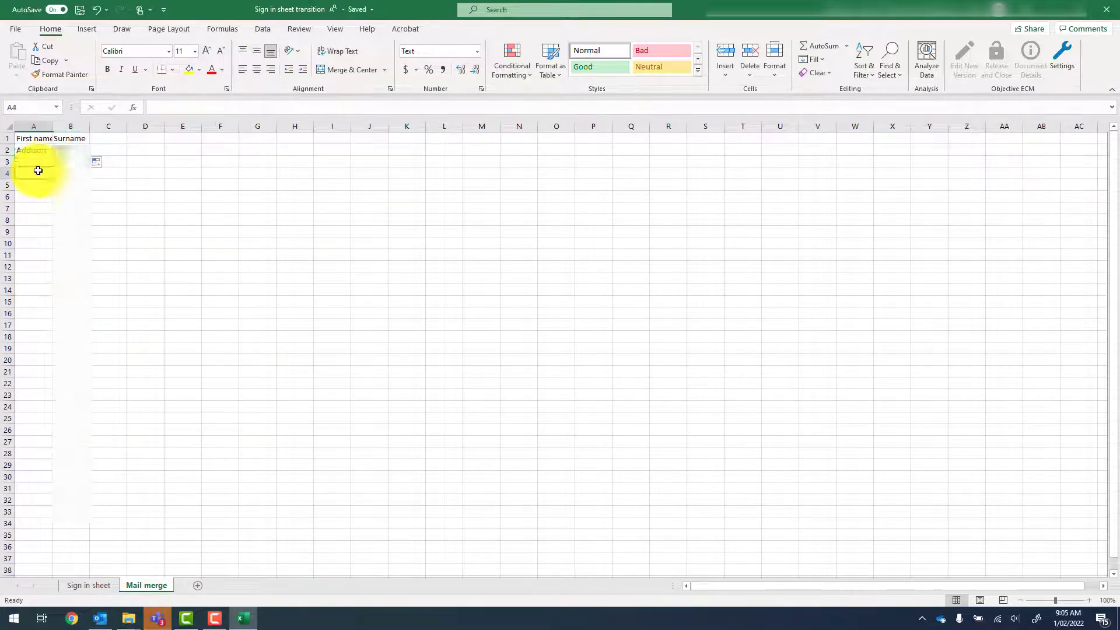
left_click_drag(28, 147, 52, 524)
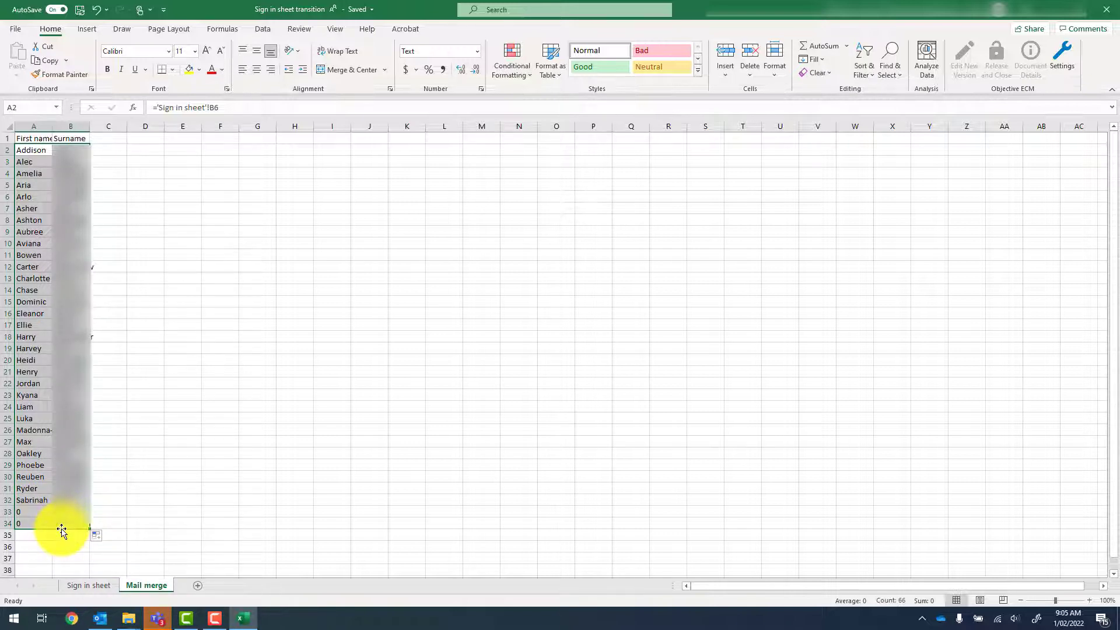
- Enter a test first name in cell B37 of Sign in sheet and check linked cell A33 in Mail merge
left_click(83, 588)
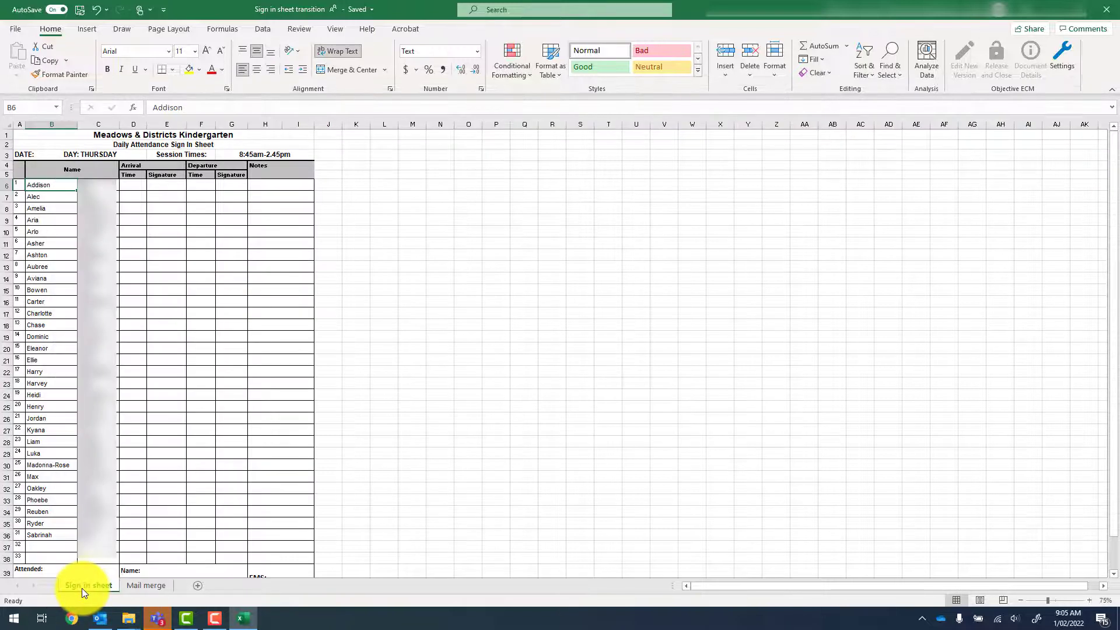
left_click(50, 546)
type("Cindy")
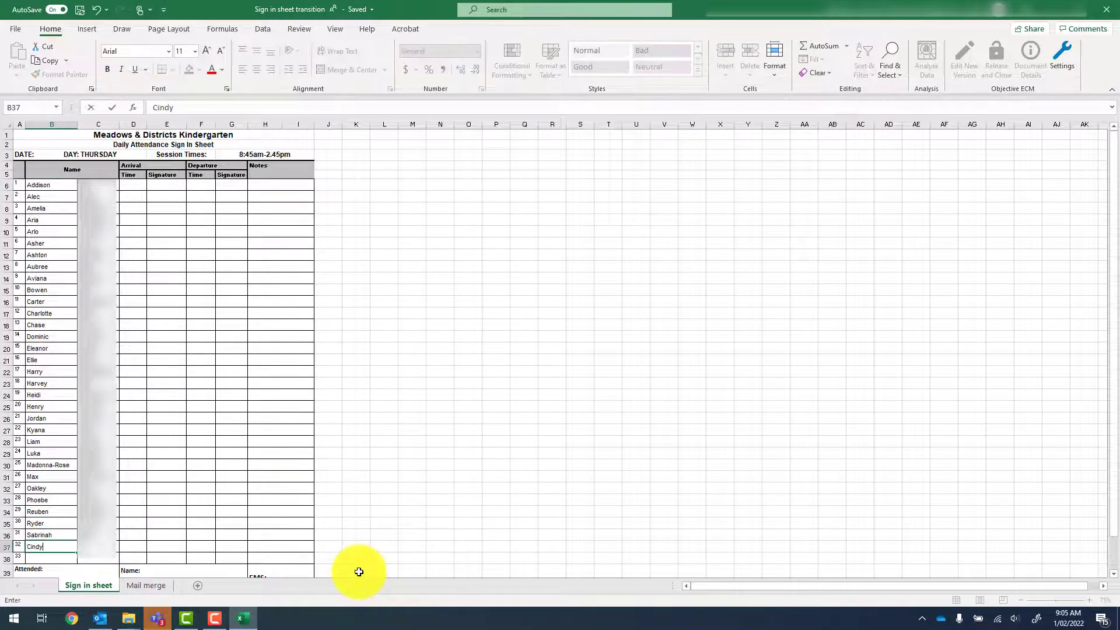
key("Return")
left_click(146, 586)
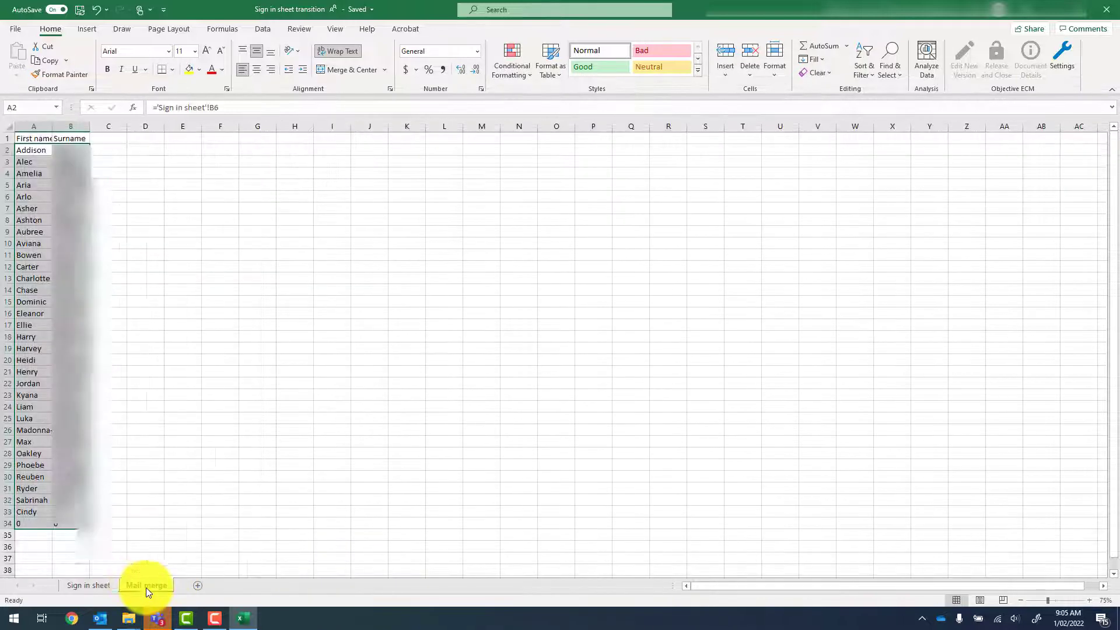
left_click(36, 512)
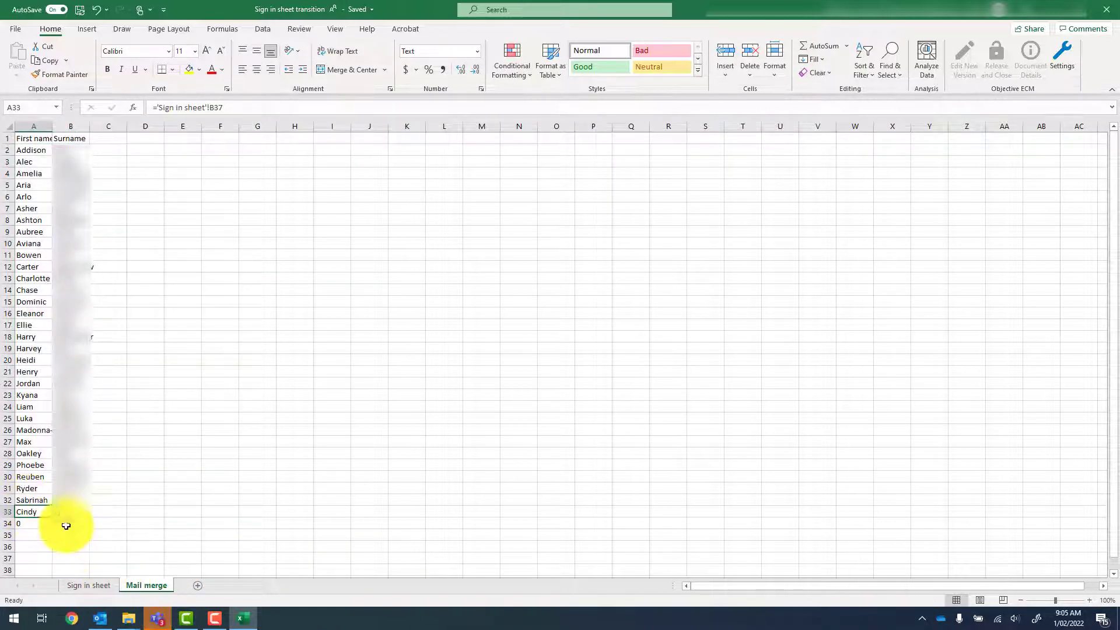
- Clear the test first name from cell B37 of Sign in sheet and go back to the Mail merge worksheet
left_click(93, 586)
key("Up")
key("Delete")
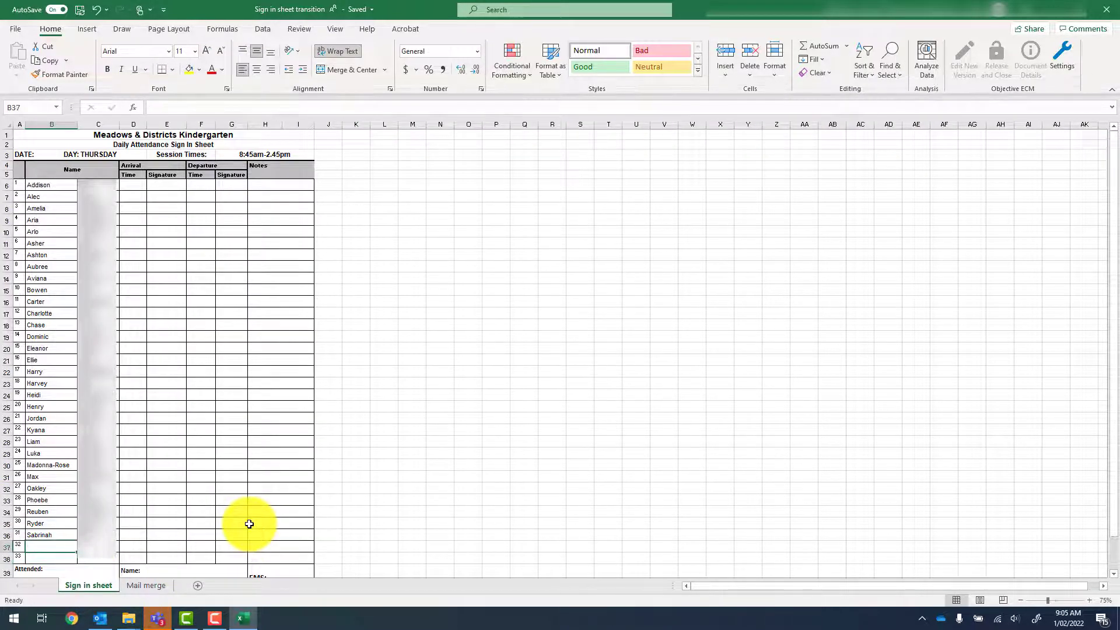
left_click(148, 585)
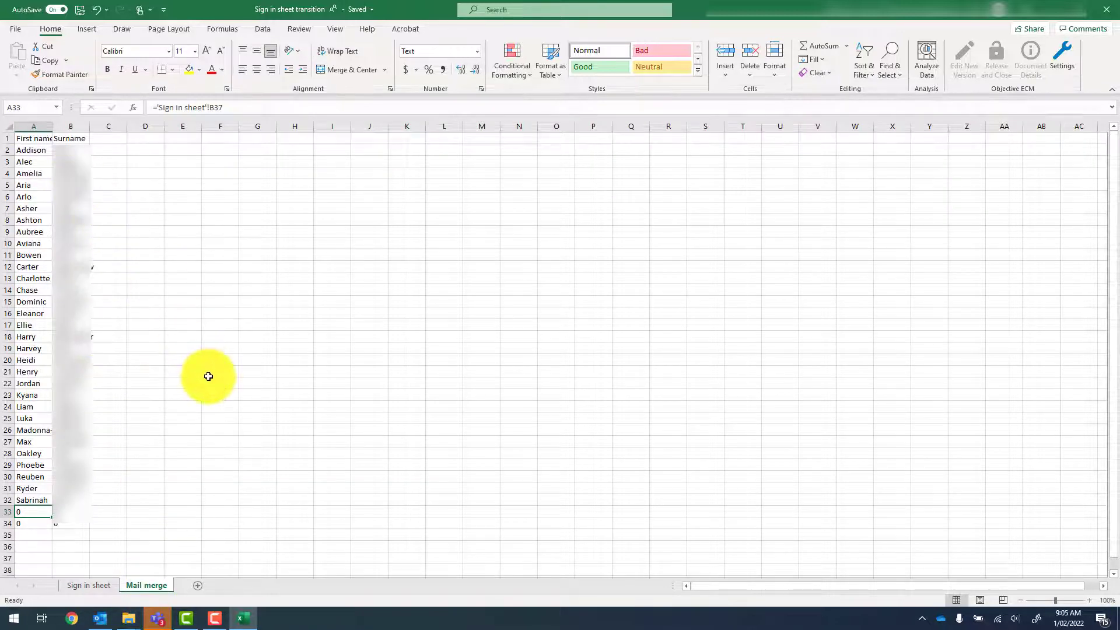
- Autofit all column widths on the Mail merge worksheet to their contents
left_click(8, 126)
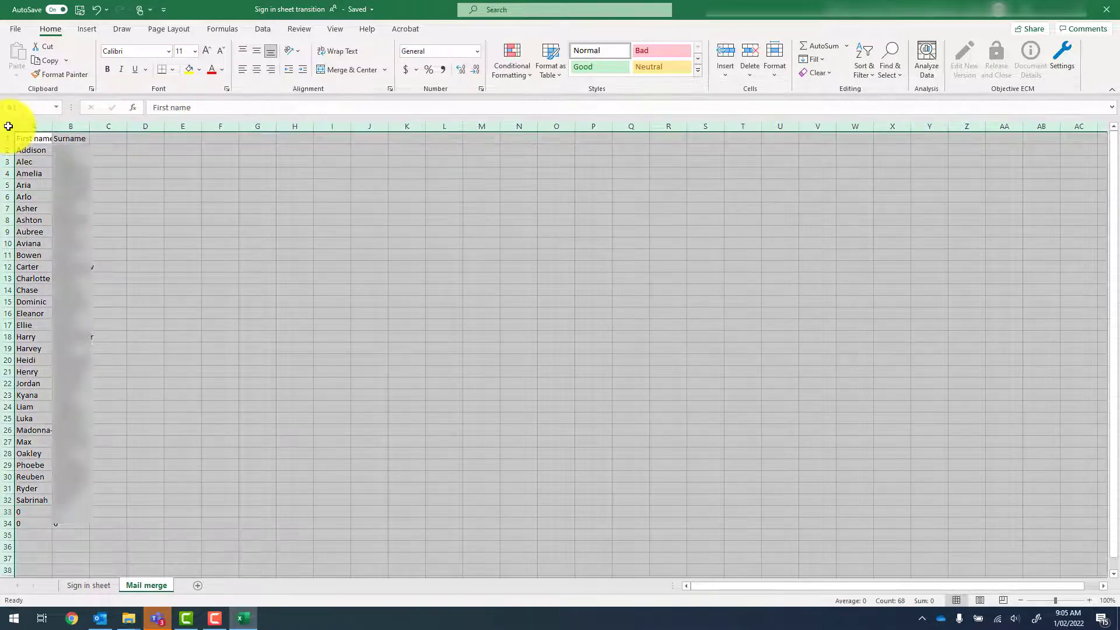
double_click(51, 126)
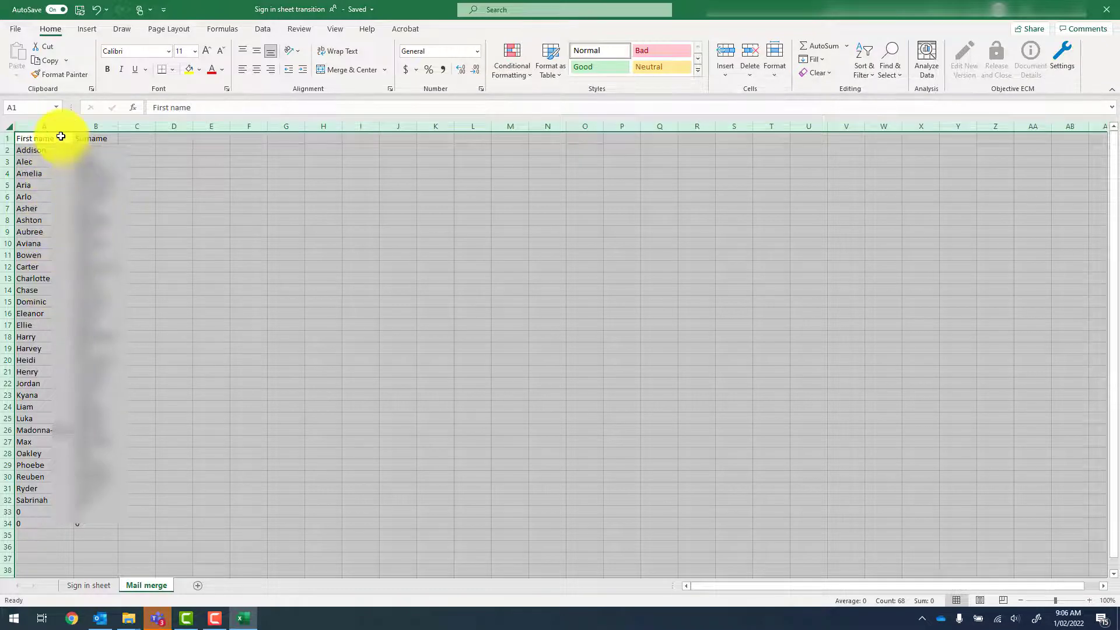
left_click(61, 136)
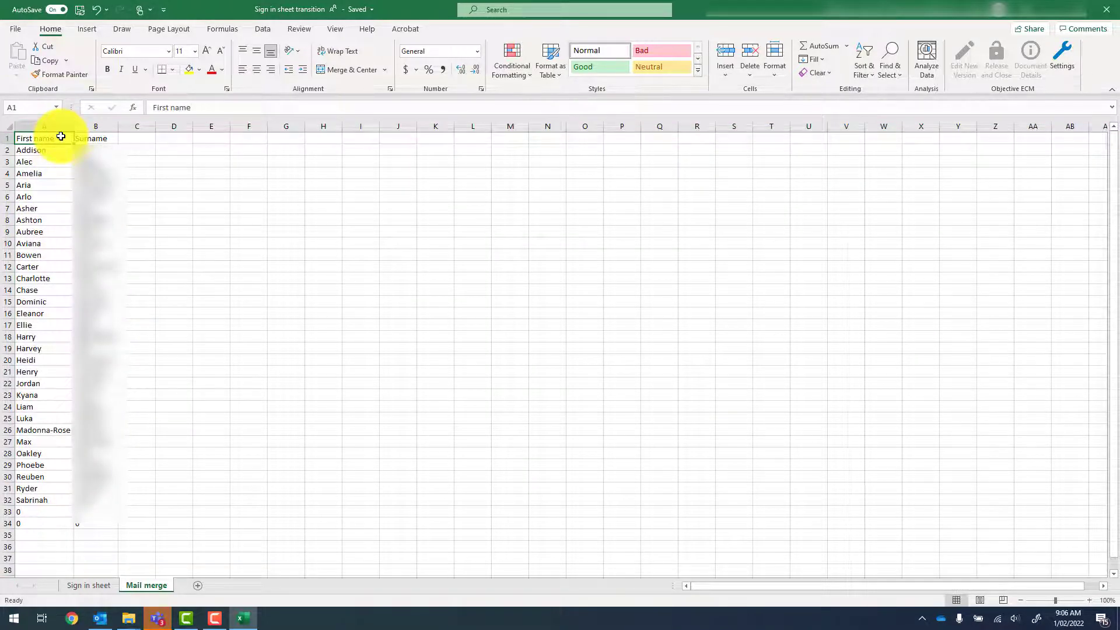
- Close the Sign in sheet transition workbook and return to the Mail merge folder
left_click(15, 29)
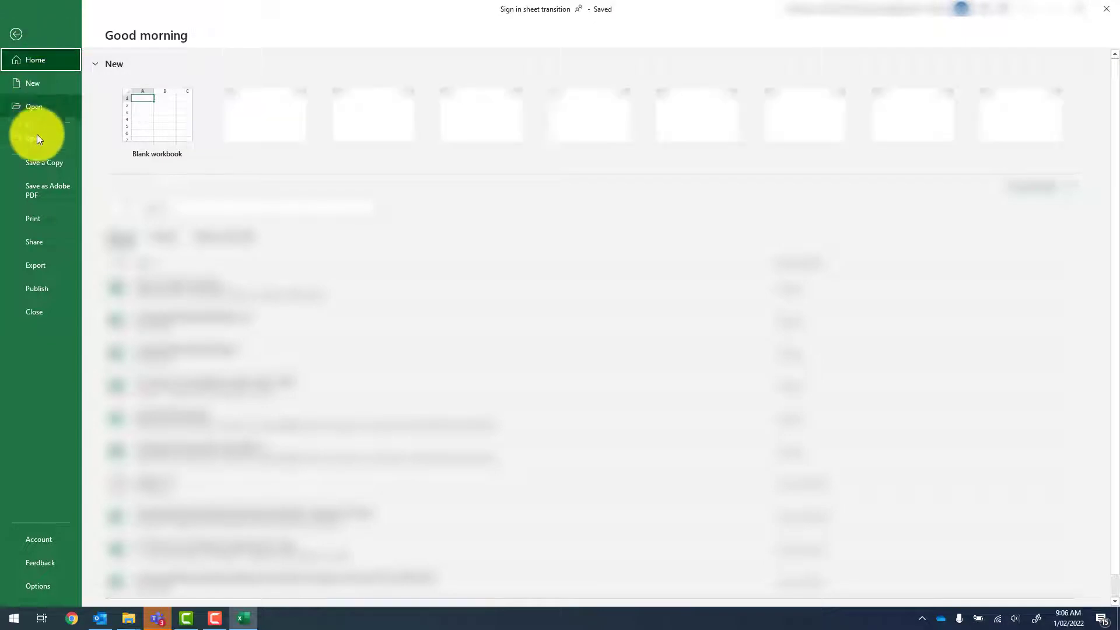
left_click(16, 34)
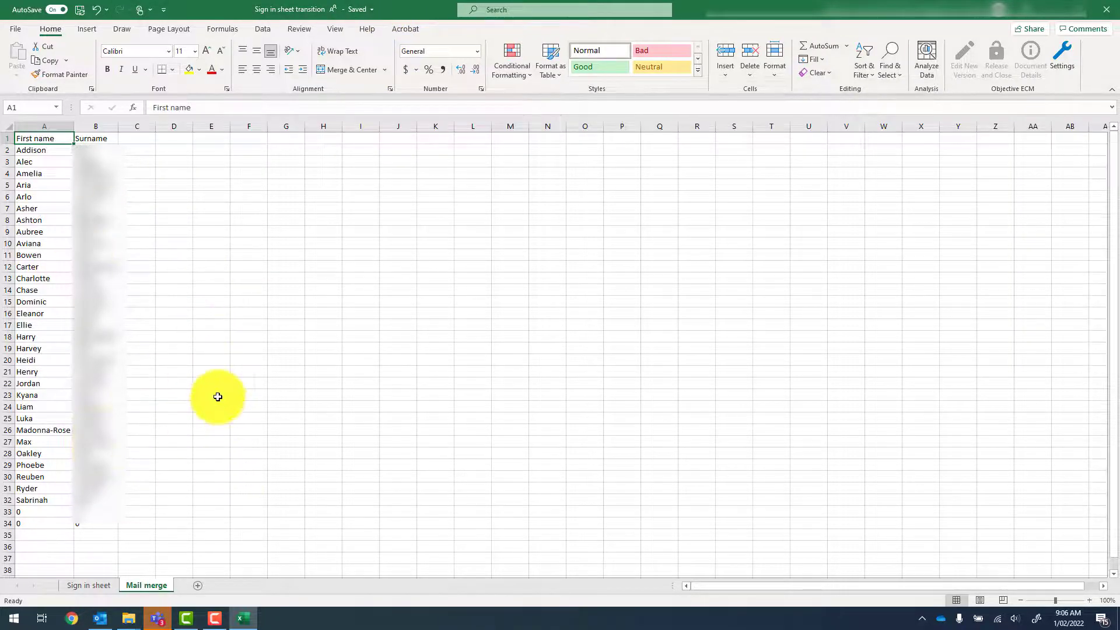
left_click(1108, 13)
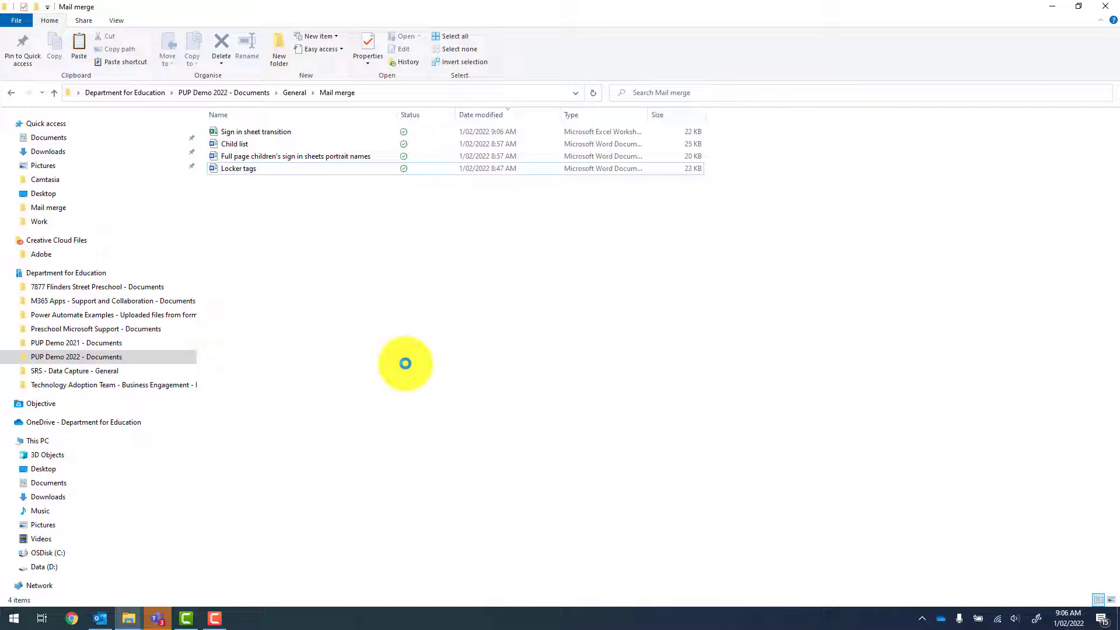
- Open the Child list document and delete the existing child's name from the table's first cell
left_click(247, 145)
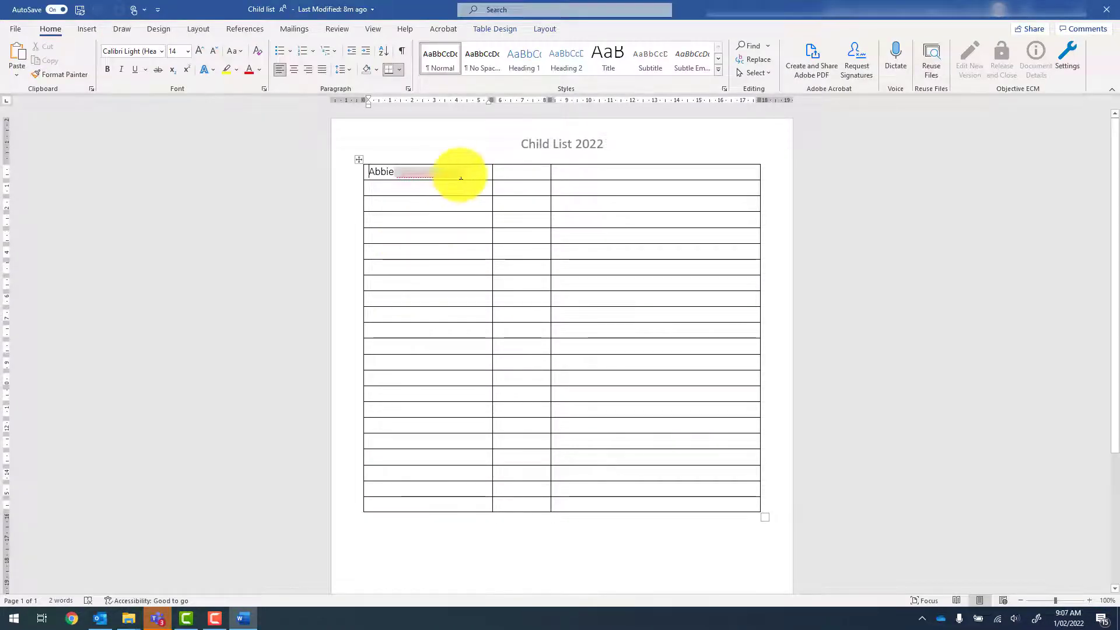
left_click_drag(396, 179, 380, 173)
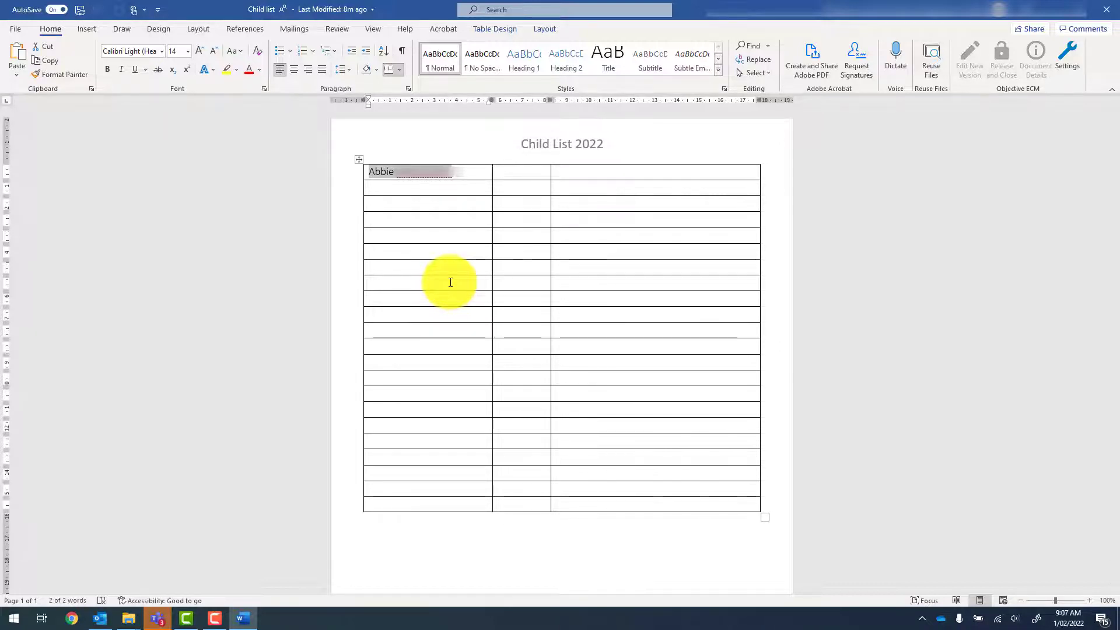
key("Delete")
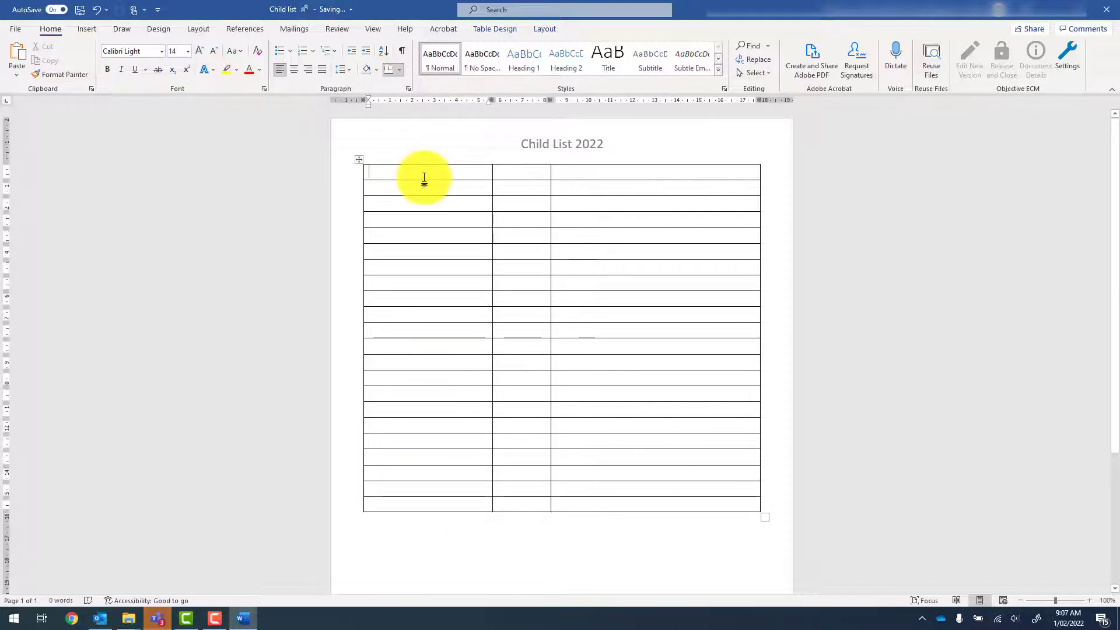
- Start a Letters mail merge in the Child list document
left_click(297, 30)
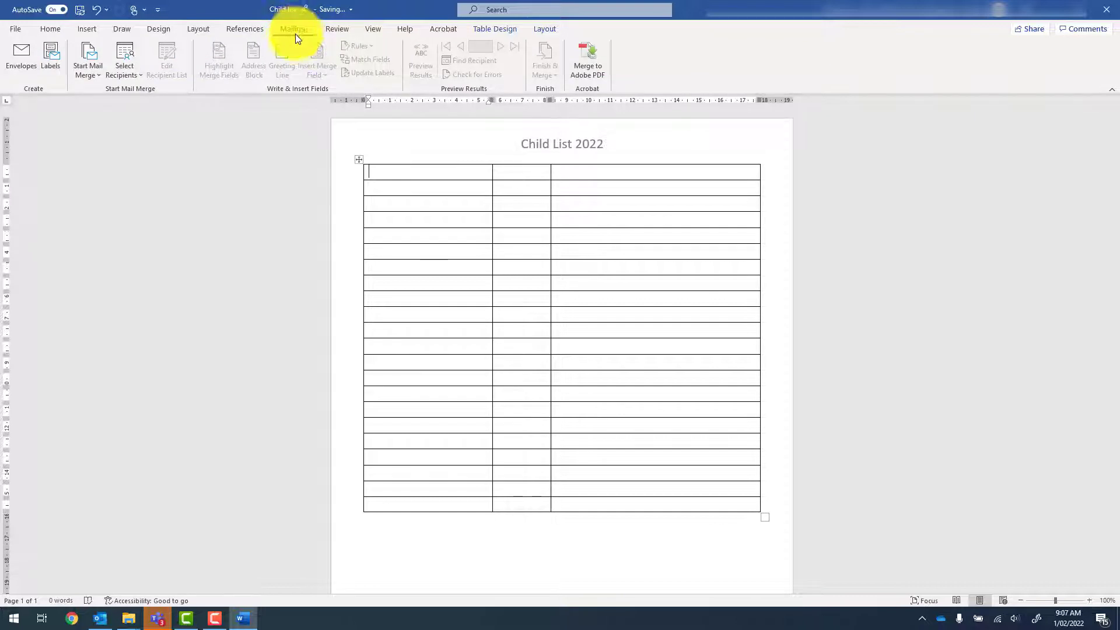
left_click(85, 67)
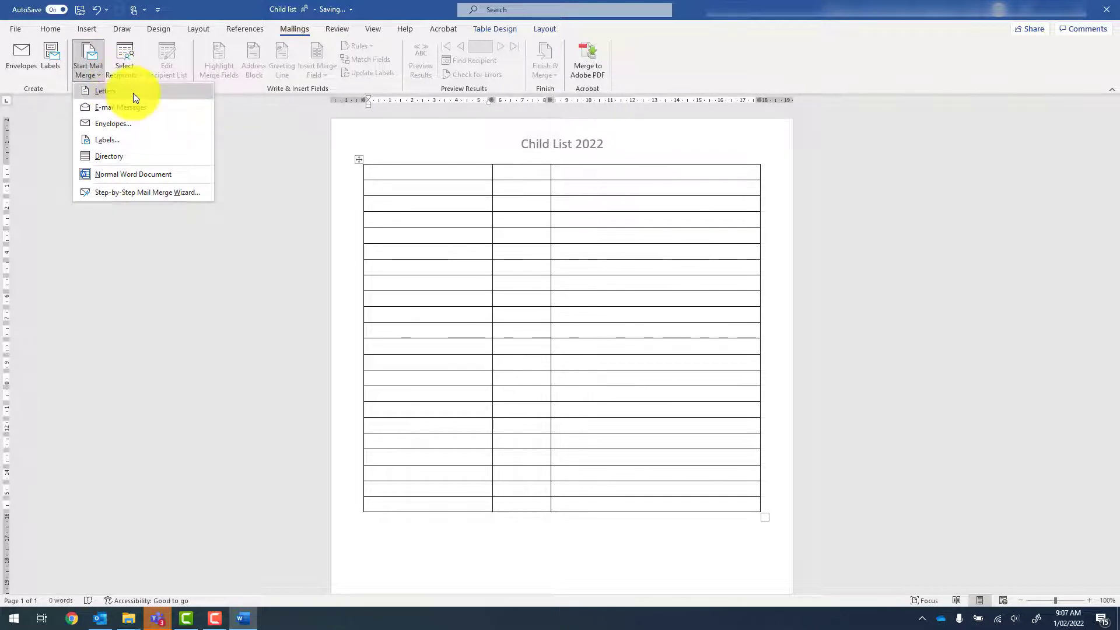
left_click(133, 93)
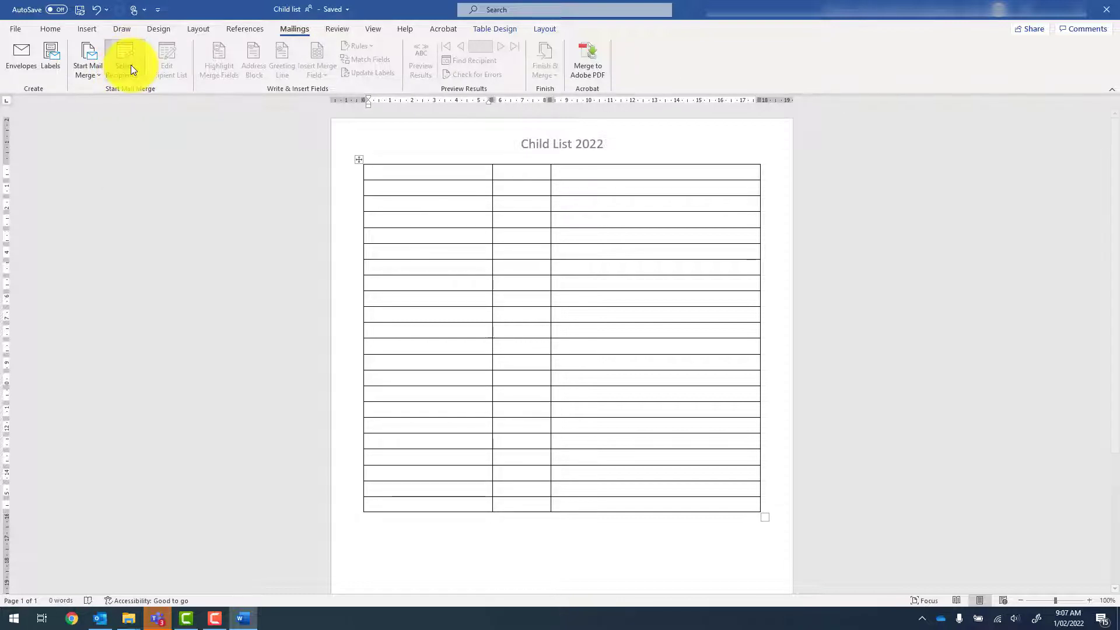
- Use the Mail merge$ table of Sign in sheet transition, in PUP Demo 2022's General > Mail merge folder, as the existing recipient list with column headers
left_click(131, 65)
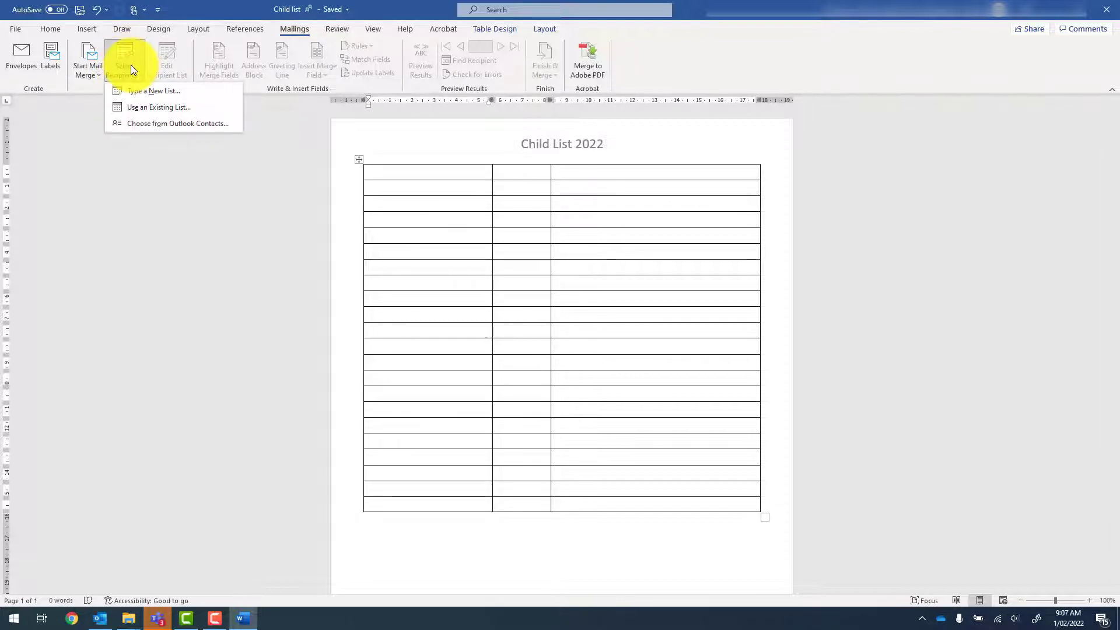
left_click(155, 108)
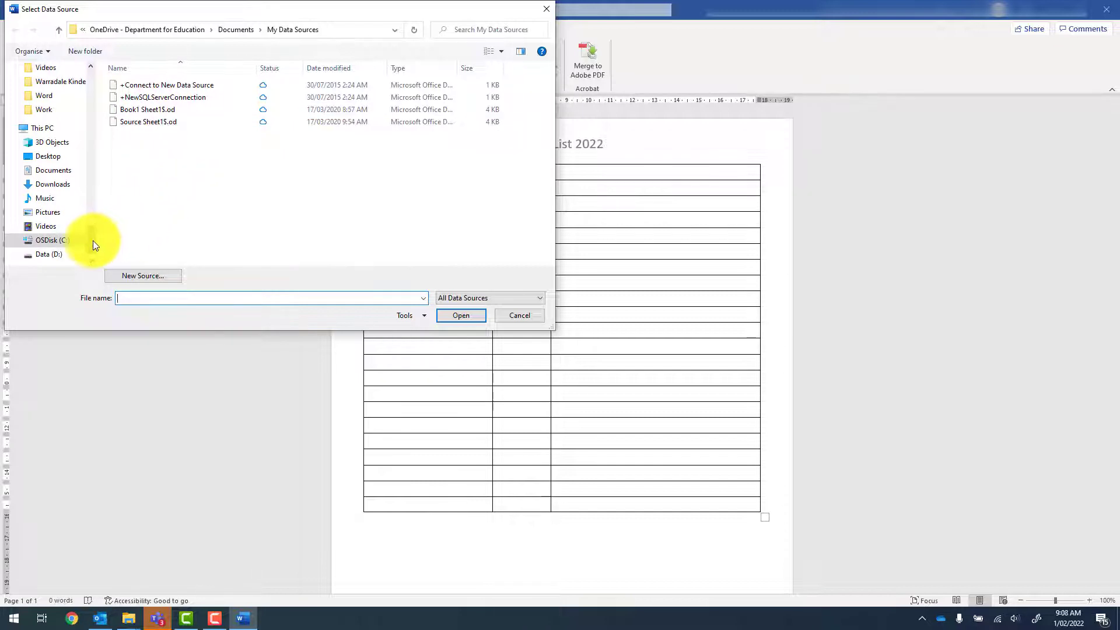
left_click_drag(93, 240, 84, 107)
left_click(58, 137)
double_click(129, 109)
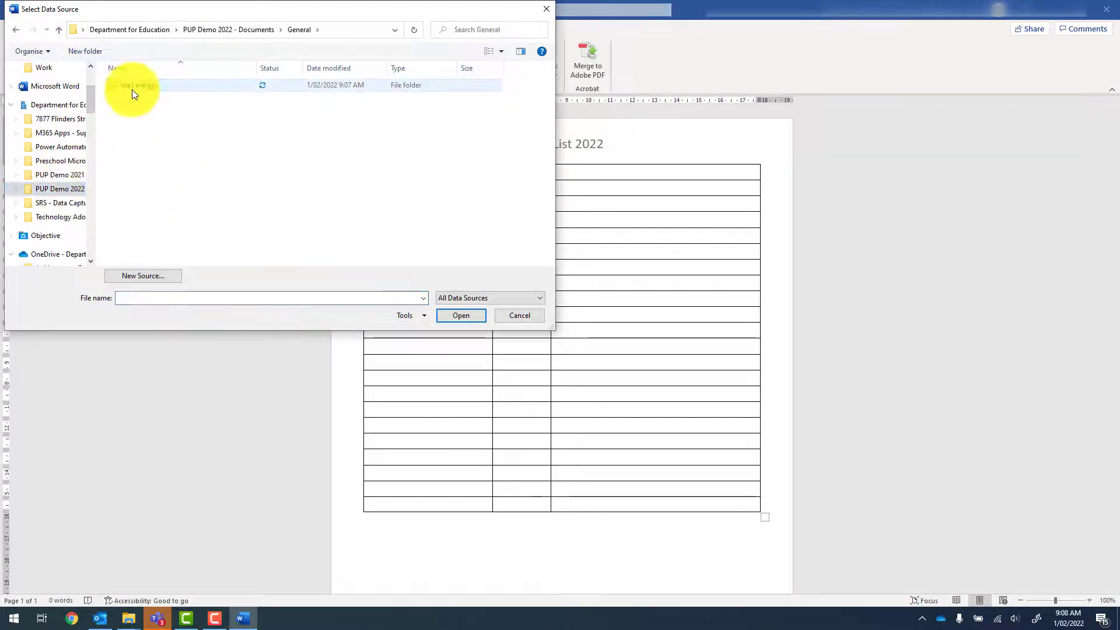
double_click(131, 88)
left_click(140, 121)
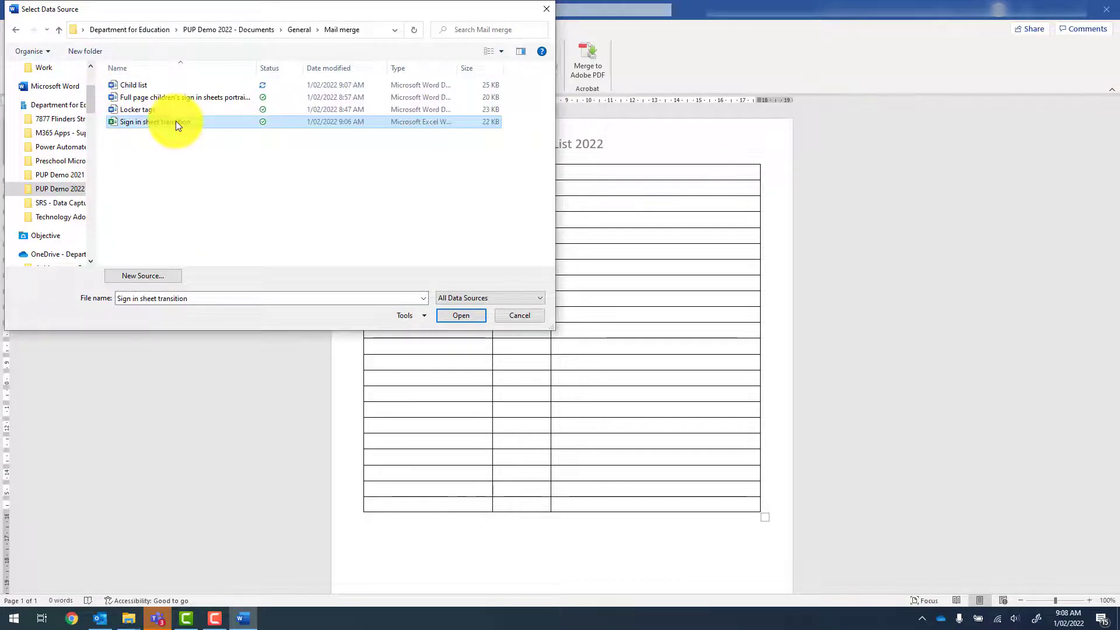
left_click(450, 313)
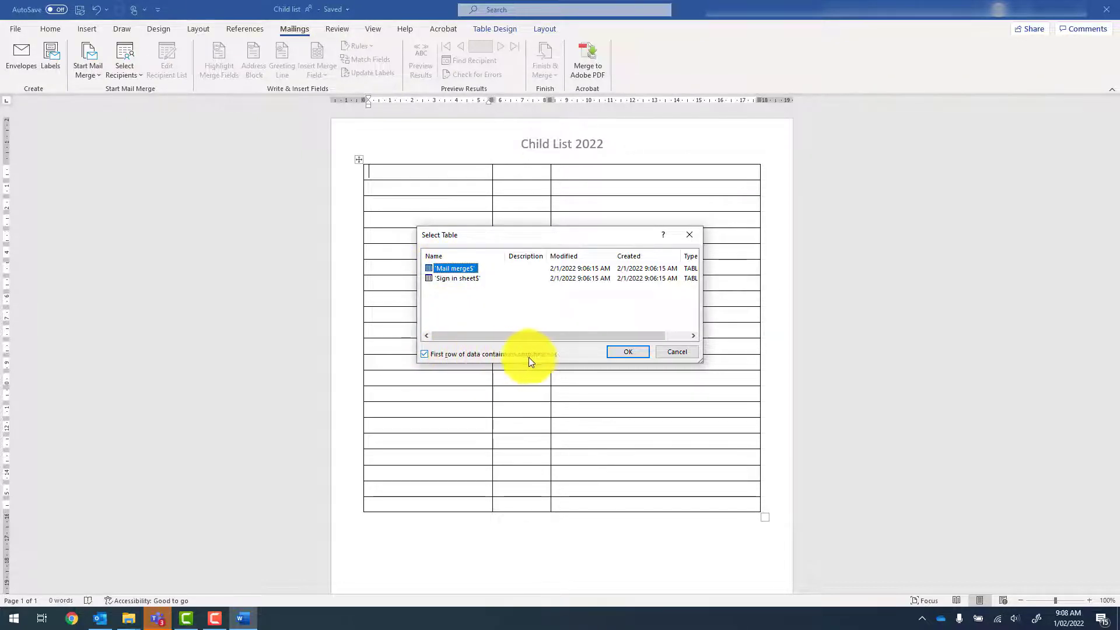
left_click(622, 352)
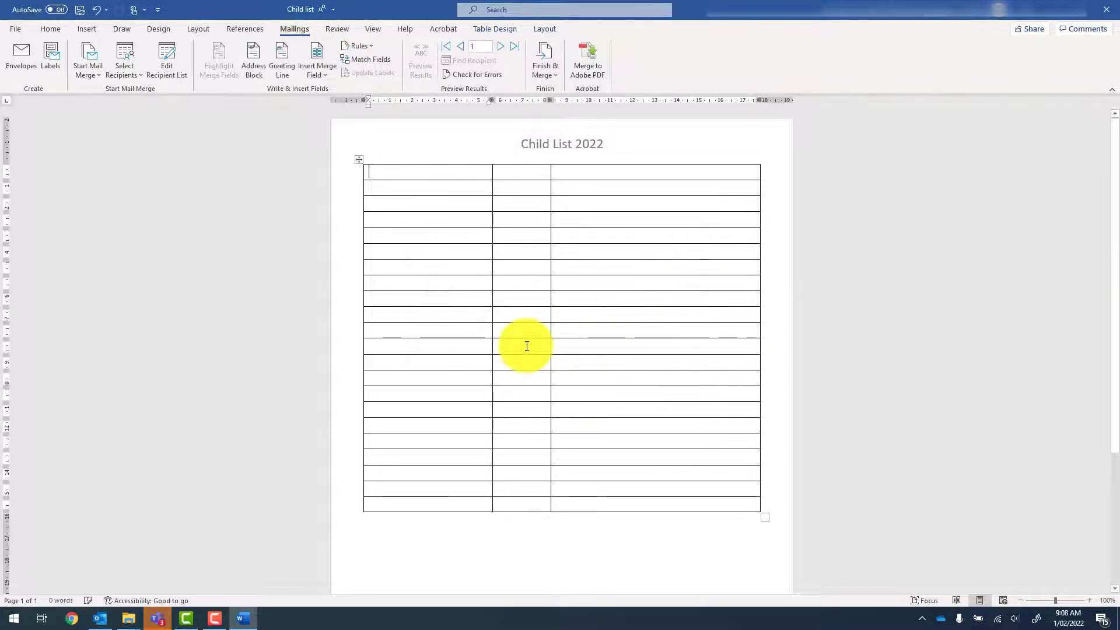
- Insert the First_name and Surname merge fields, separated by a space, in the table's first cell and briefly preview the results
left_click(324, 72)
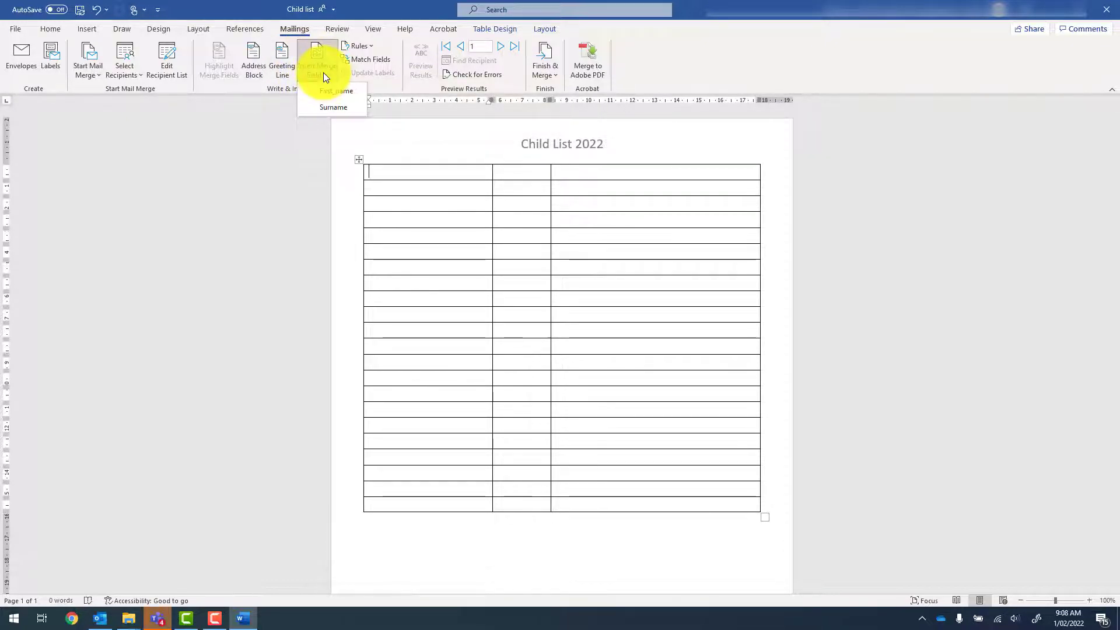
left_click(357, 95)
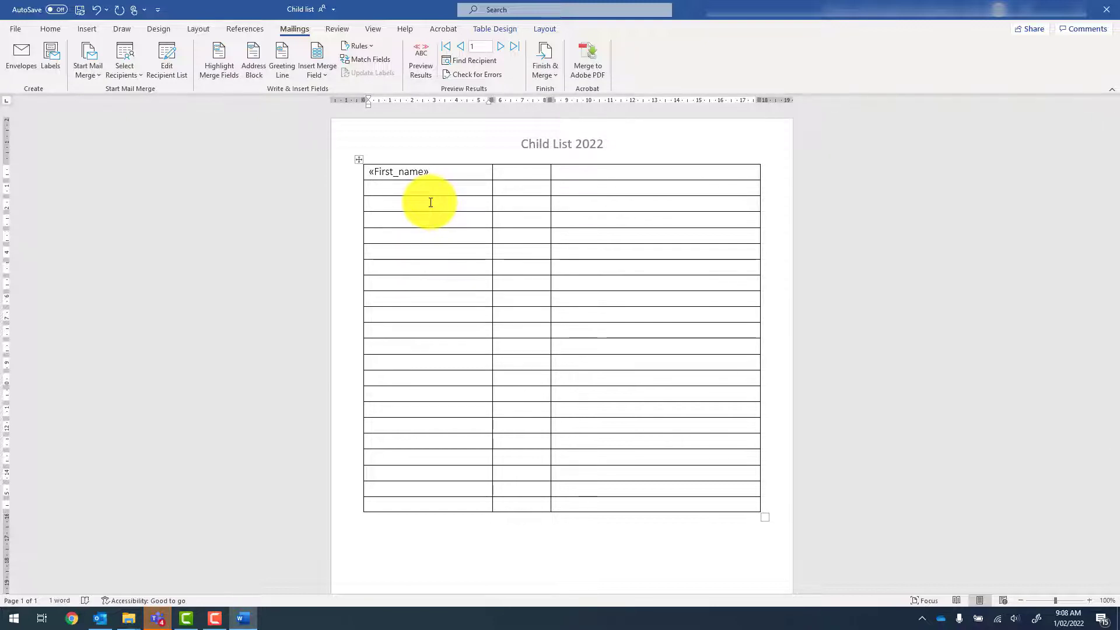
left_click(322, 73)
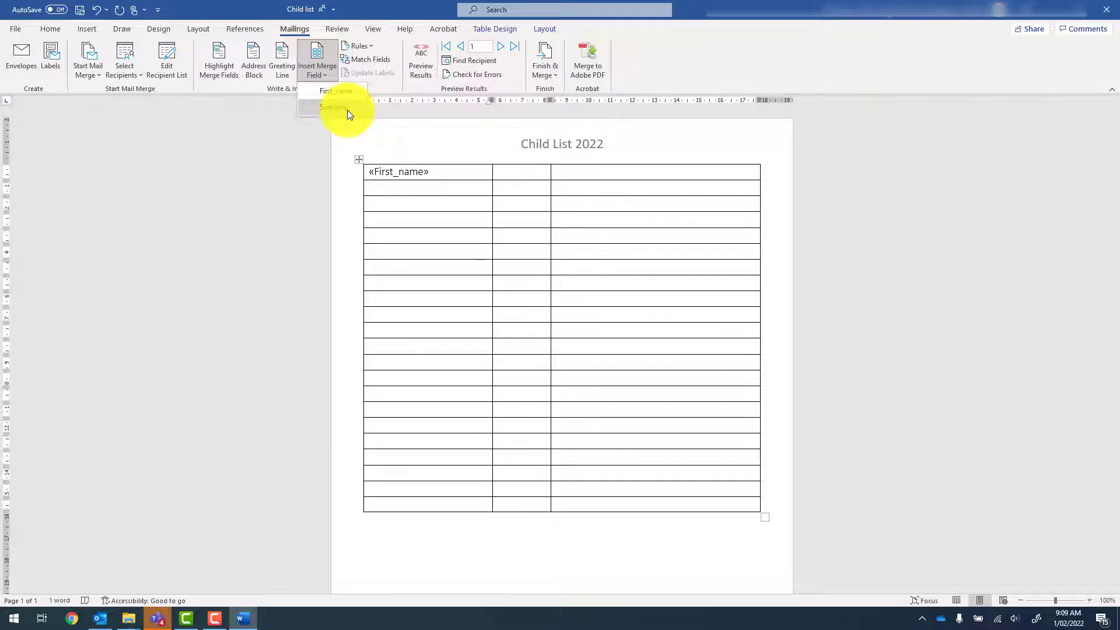
left_click(347, 110)
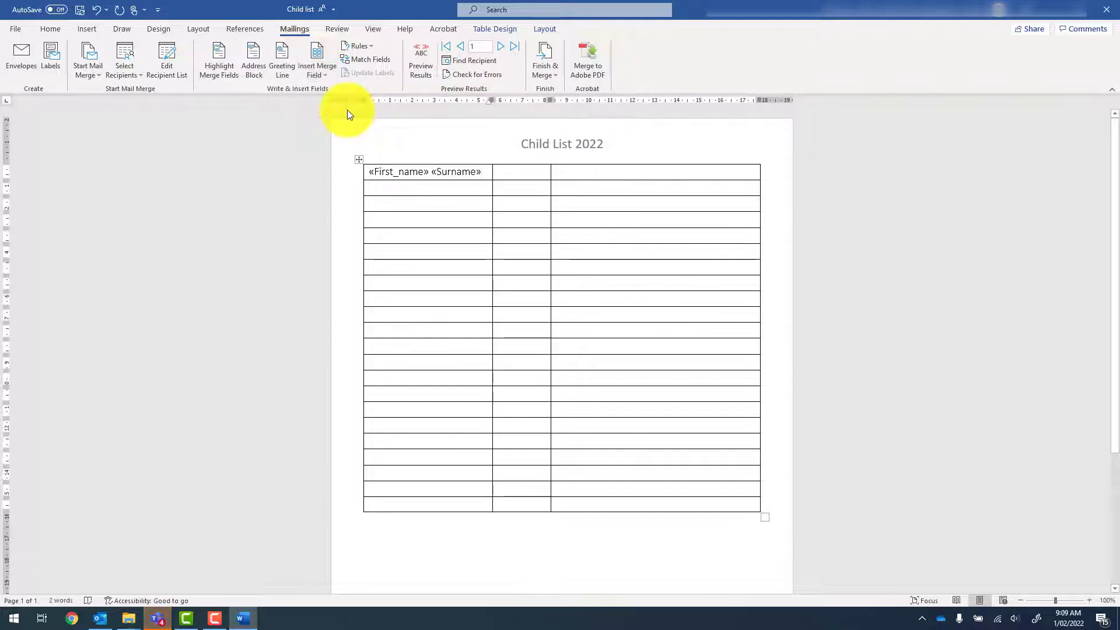
left_click(417, 57)
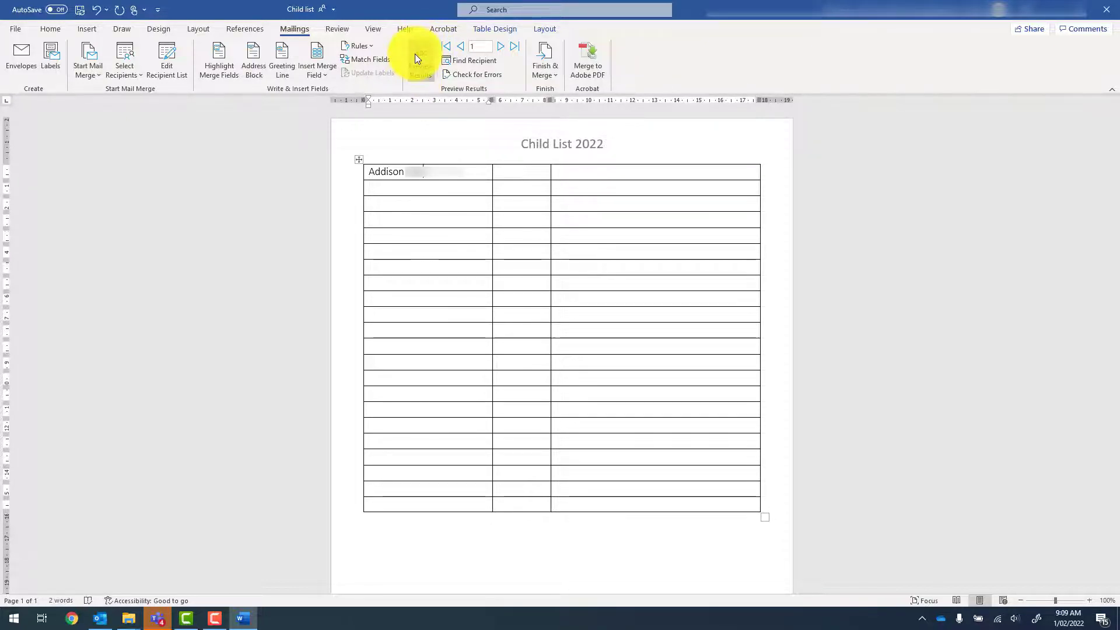
left_click(415, 53)
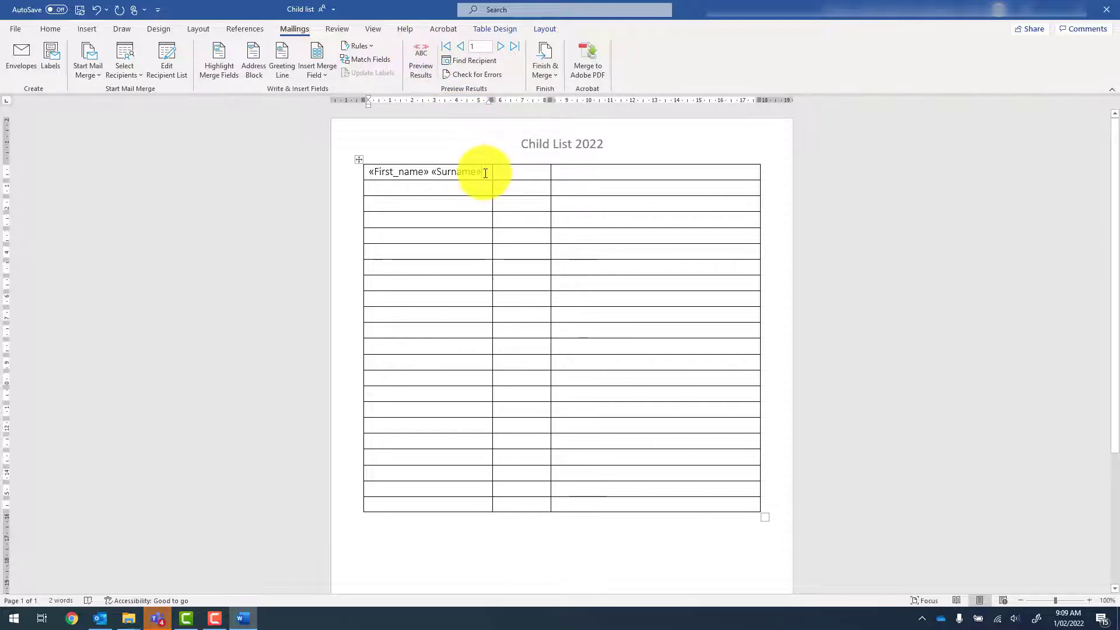
- Copy the First_name and Surname fields from the first row into the second row's first cell and briefly preview the results
left_click_drag(487, 170, 374, 171)
key("ctrl+c")
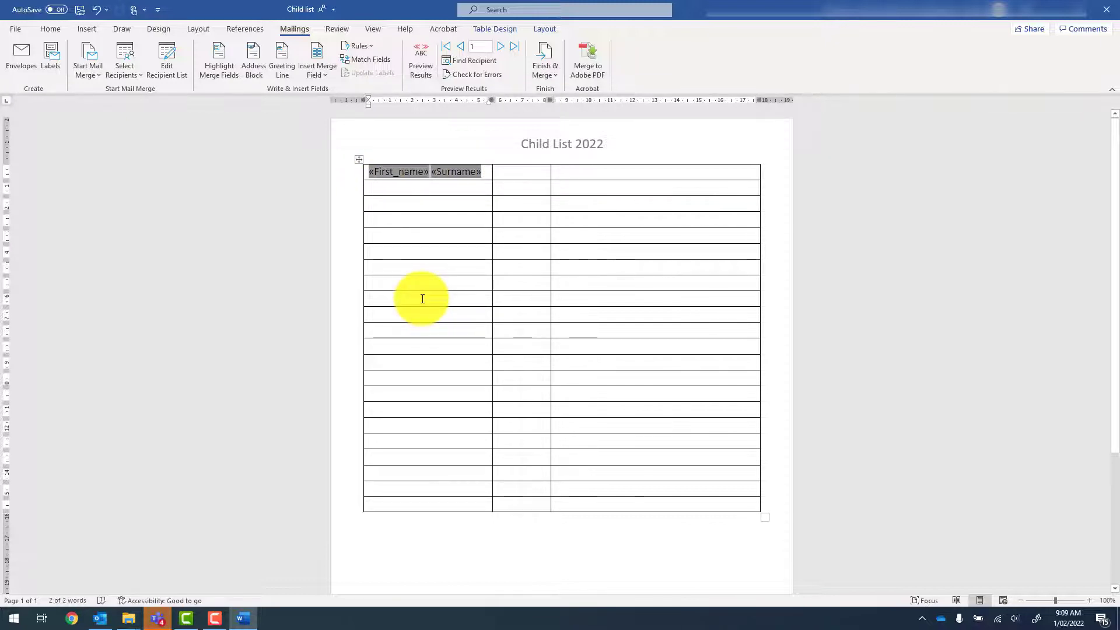
left_click(386, 188)
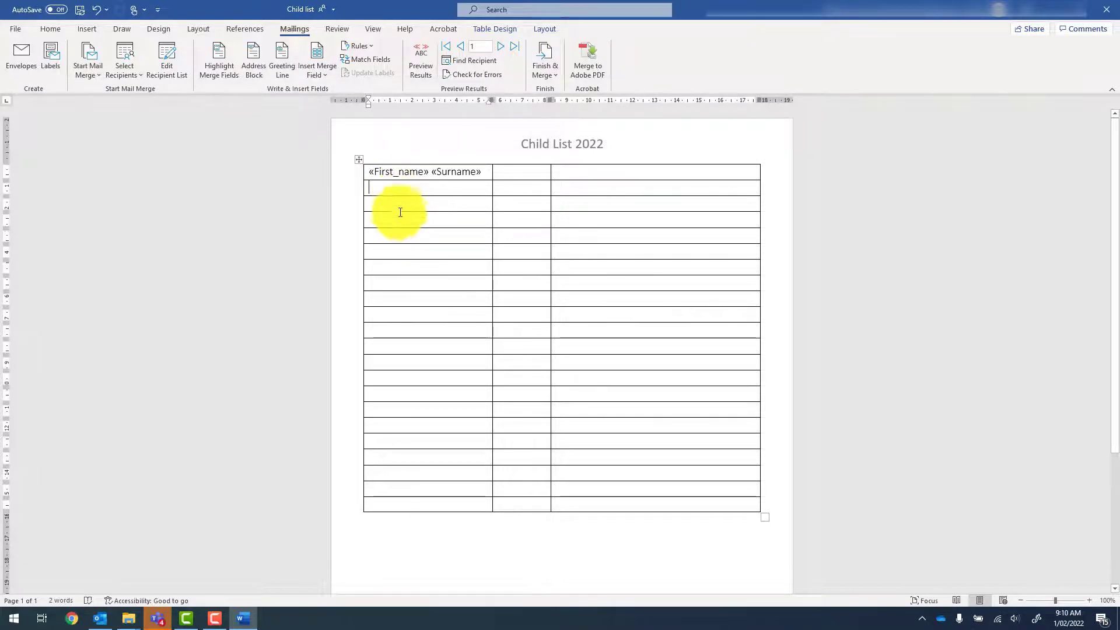
key("ctrl+v")
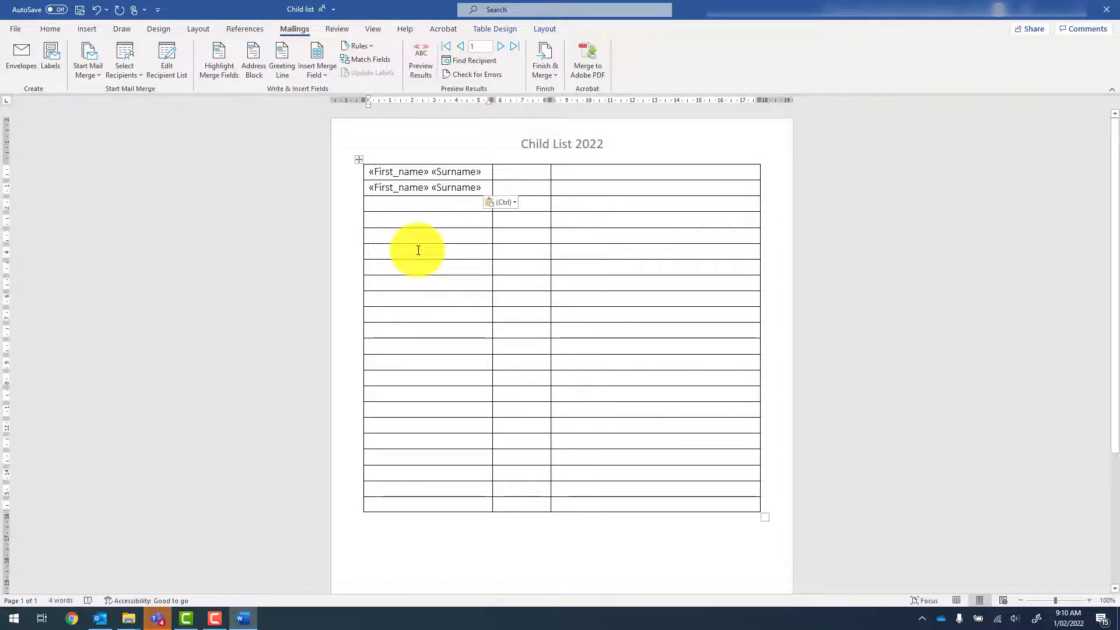
left_click(420, 54)
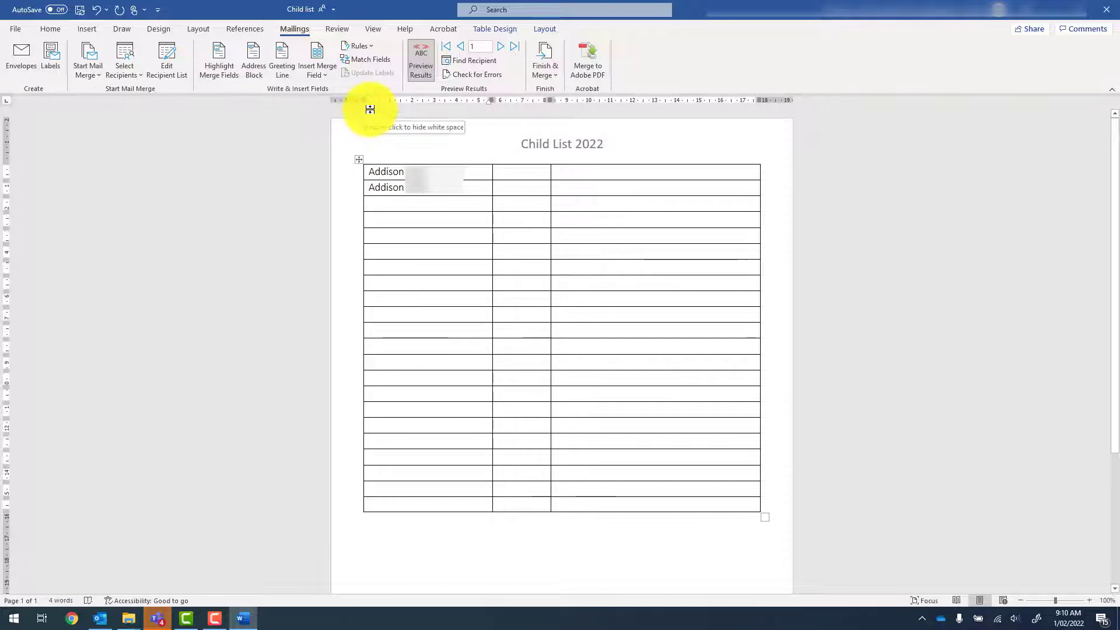
left_click(419, 68)
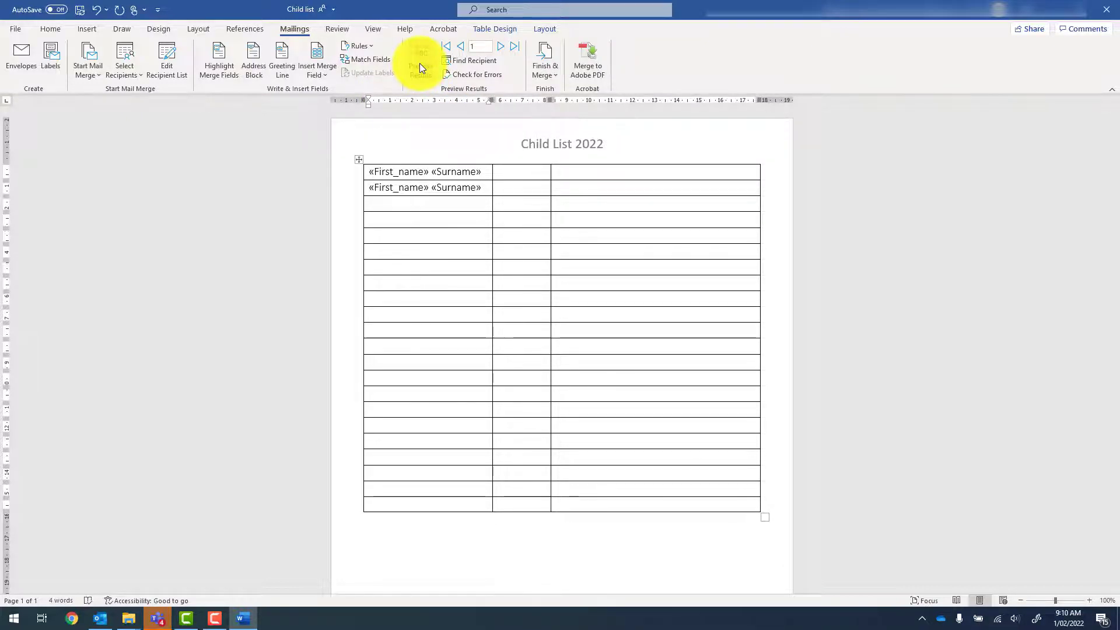
- Insert a Next Record rule before the First_name field in the second row and briefly preview the results
left_click(370, 188)
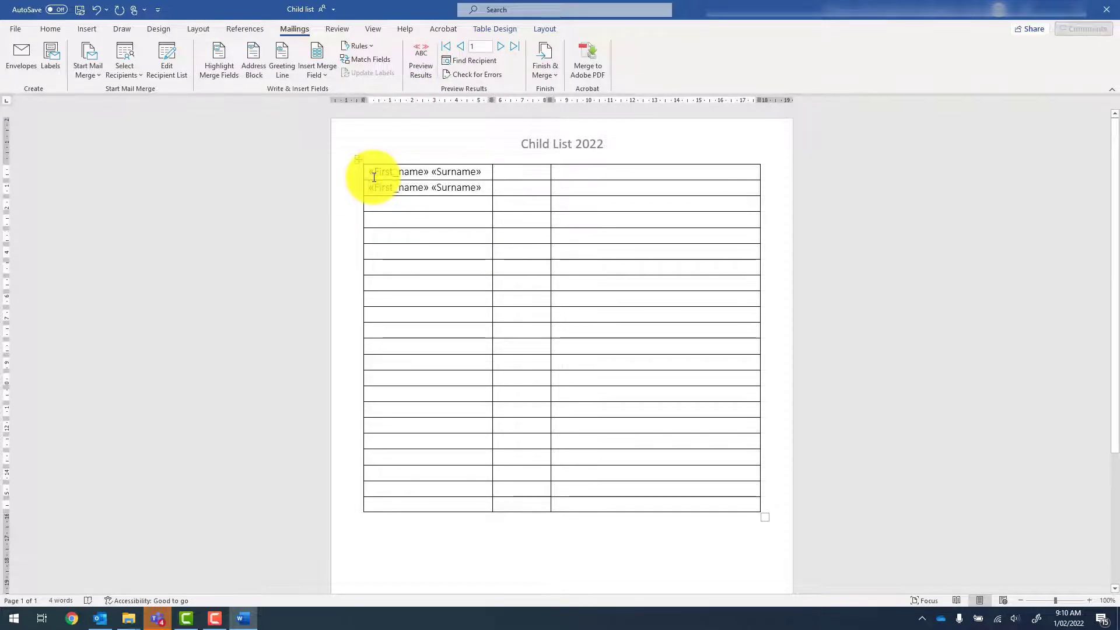
left_click(365, 46)
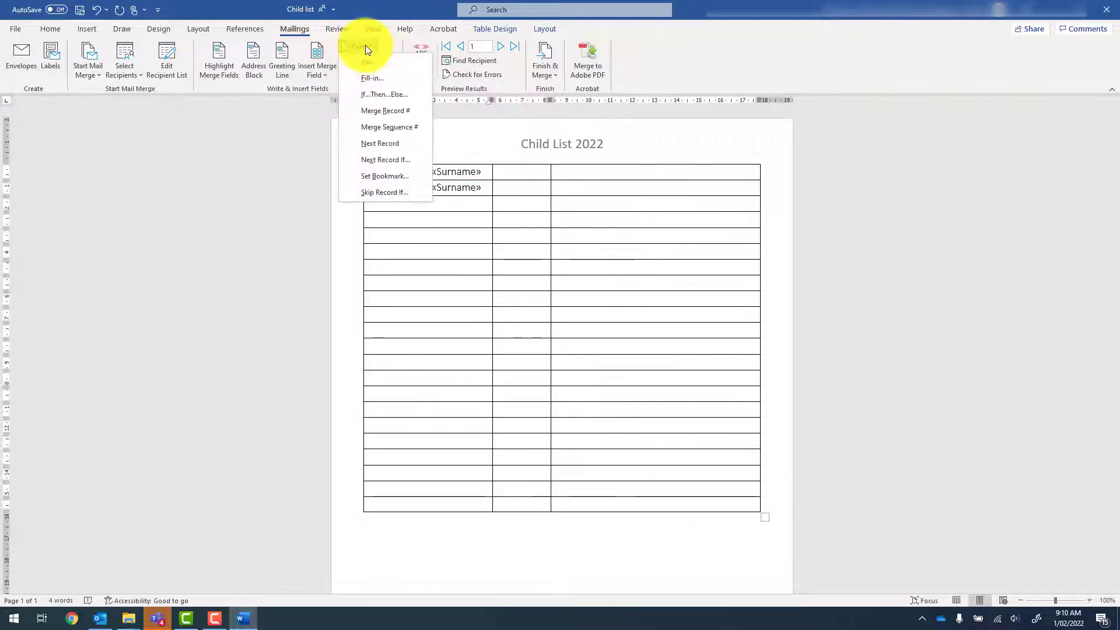
left_click(391, 144)
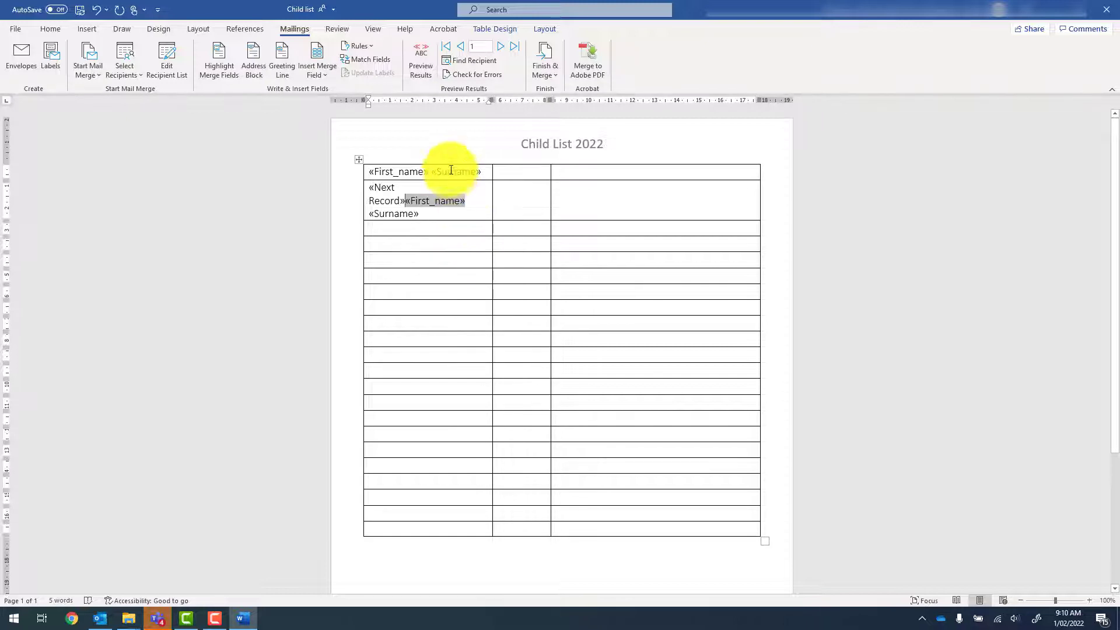
left_click(419, 60)
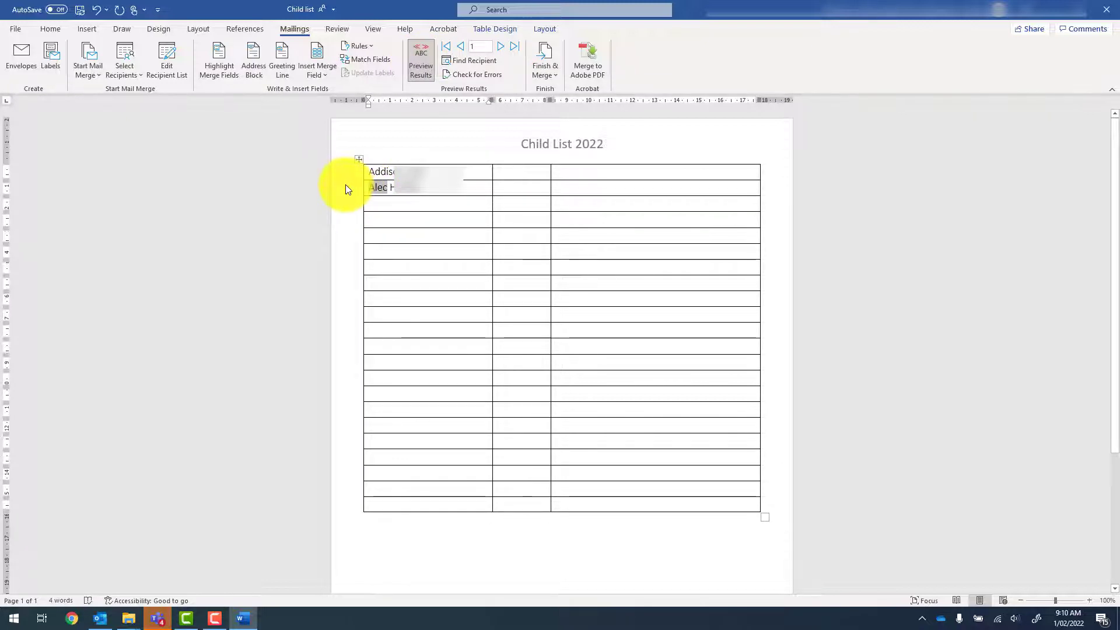
left_click(422, 61)
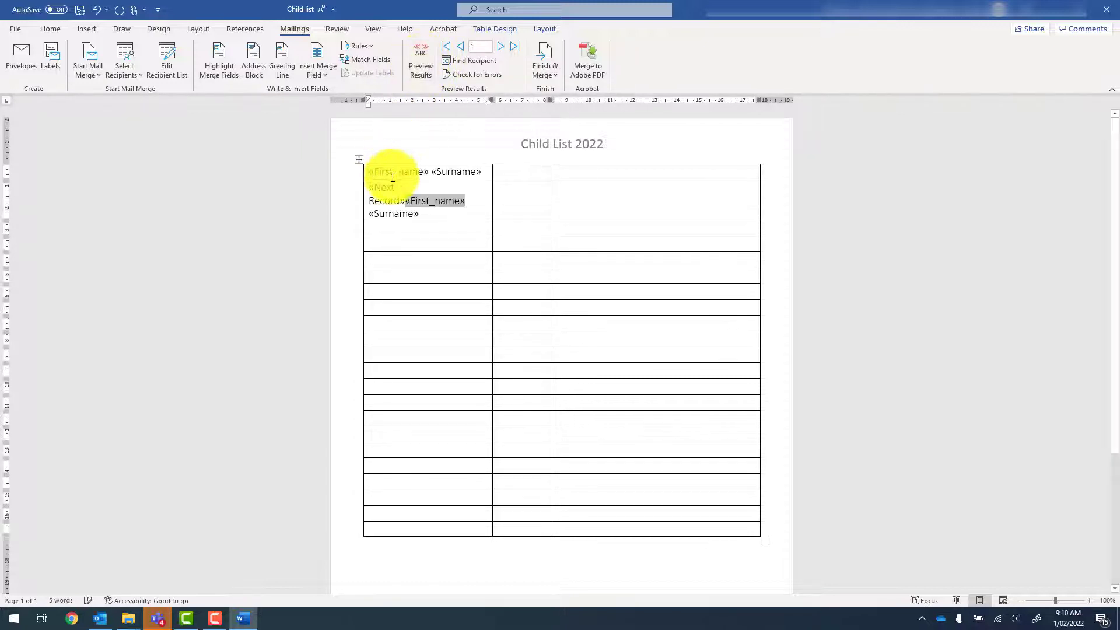
- Copy the second row's Next Record, First_name and Surname fields into all remaining cells of the first column
left_click_drag(426, 213, 375, 200)
key("ctrl+c")
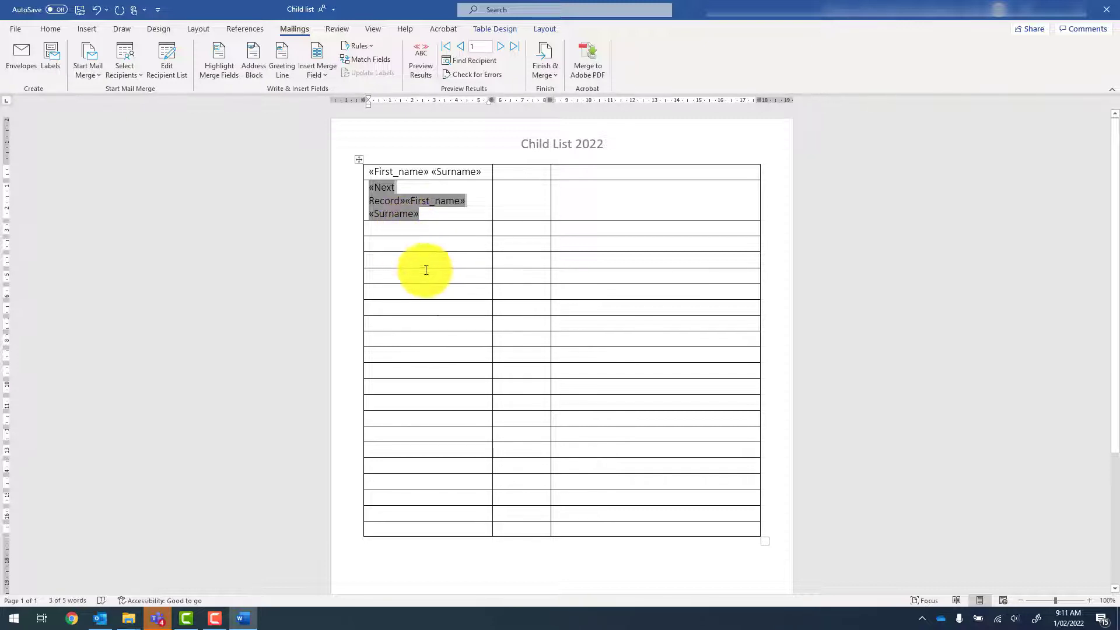
scroll(429, 268, "down", 3)
left_click_drag(392, 143, 391, 440)
scroll(502, 388, "up", 2)
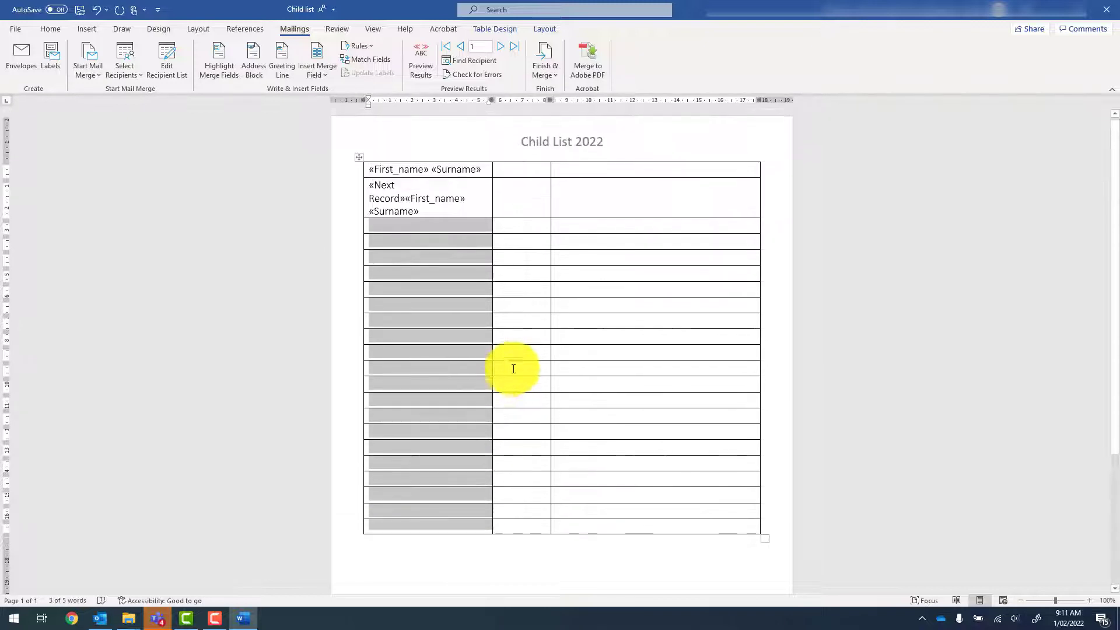
left_click(557, 268)
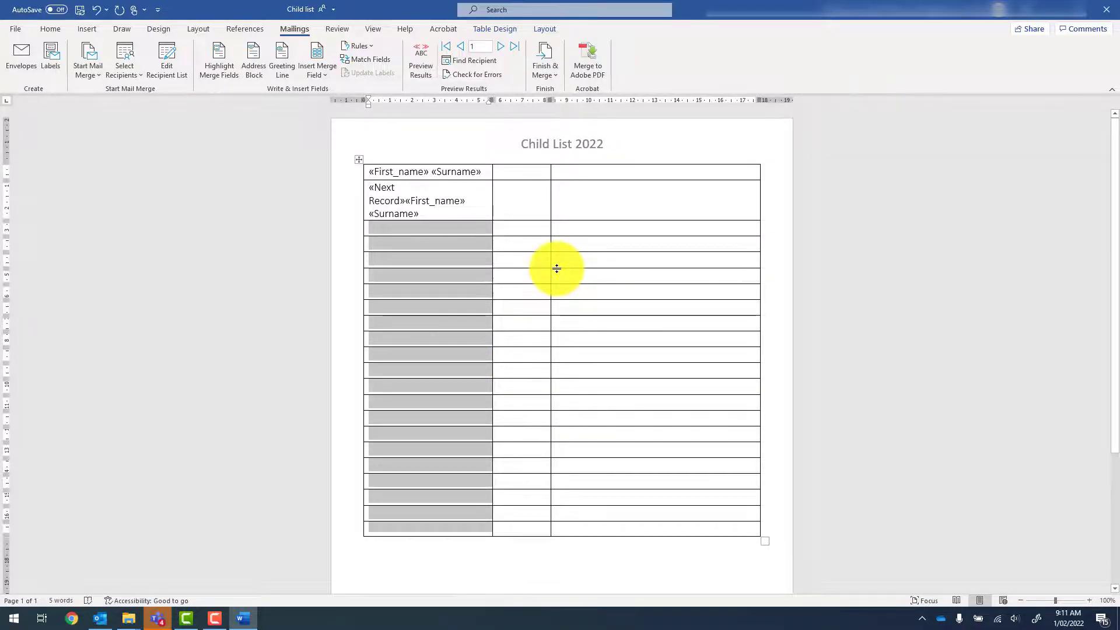
key("ctrl+v")
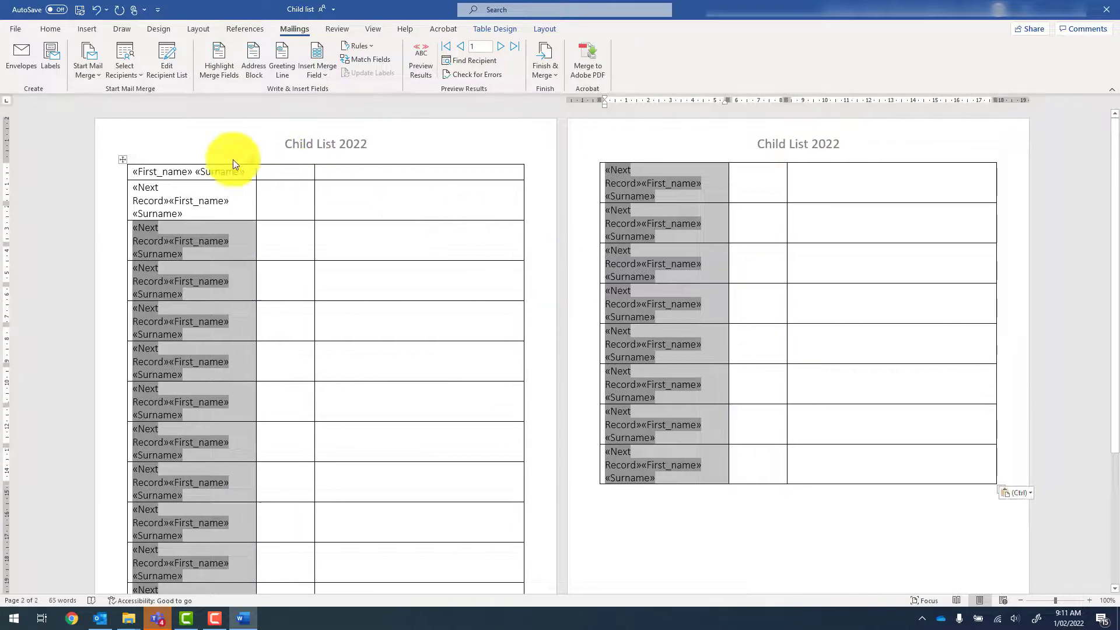
- Preview the merge results and check the children's names down the whole Child List 2022 table
left_click(201, 198)
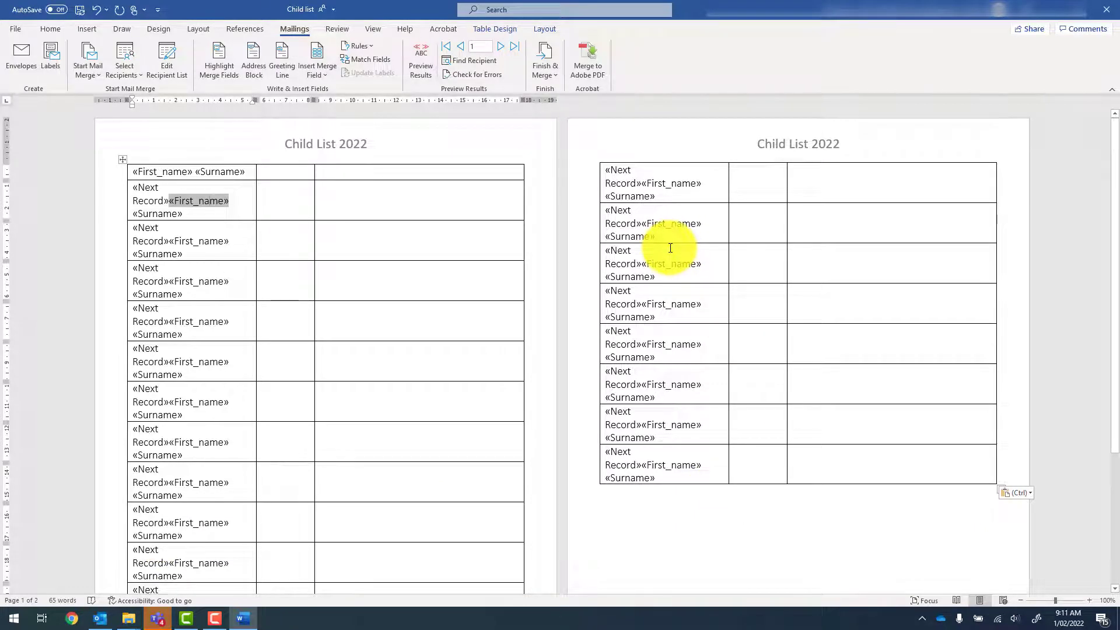
left_click(418, 54)
scroll(299, 309, "down", 3)
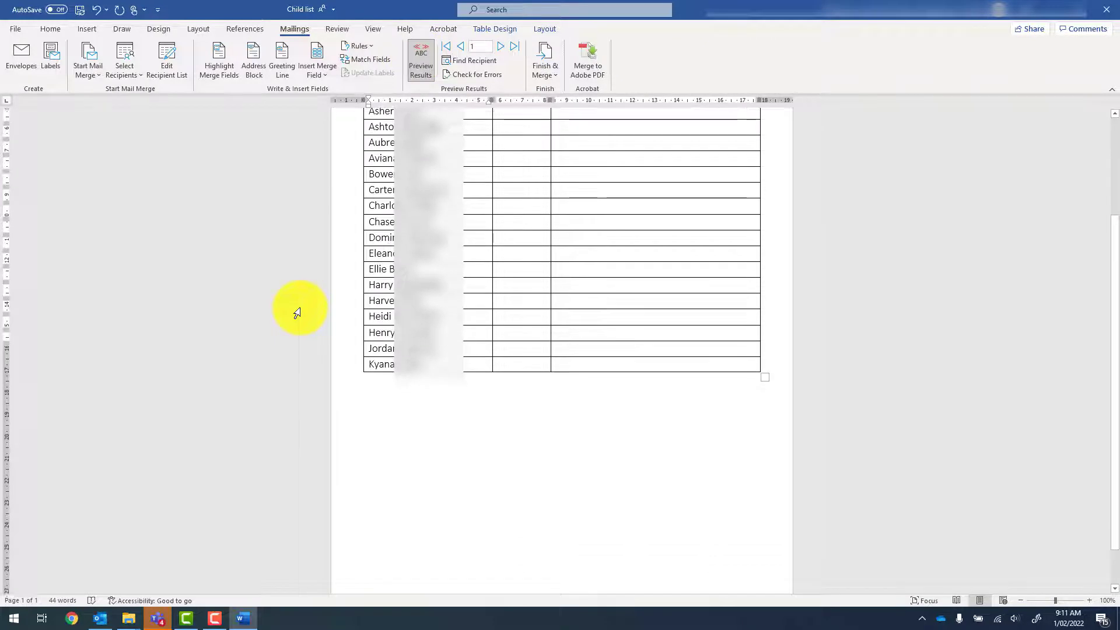
scroll(297, 314, "down", 1)
scroll(300, 306, "up", 4)
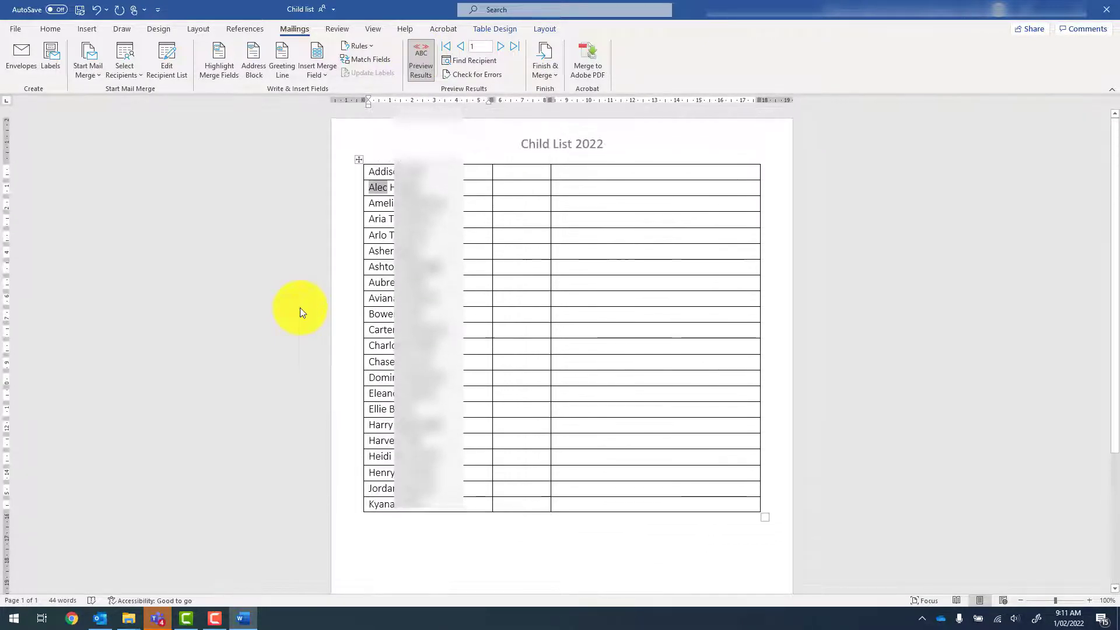
- Return the Child List table to its merge fields and add 14 empty rows at its end
left_click(381, 175)
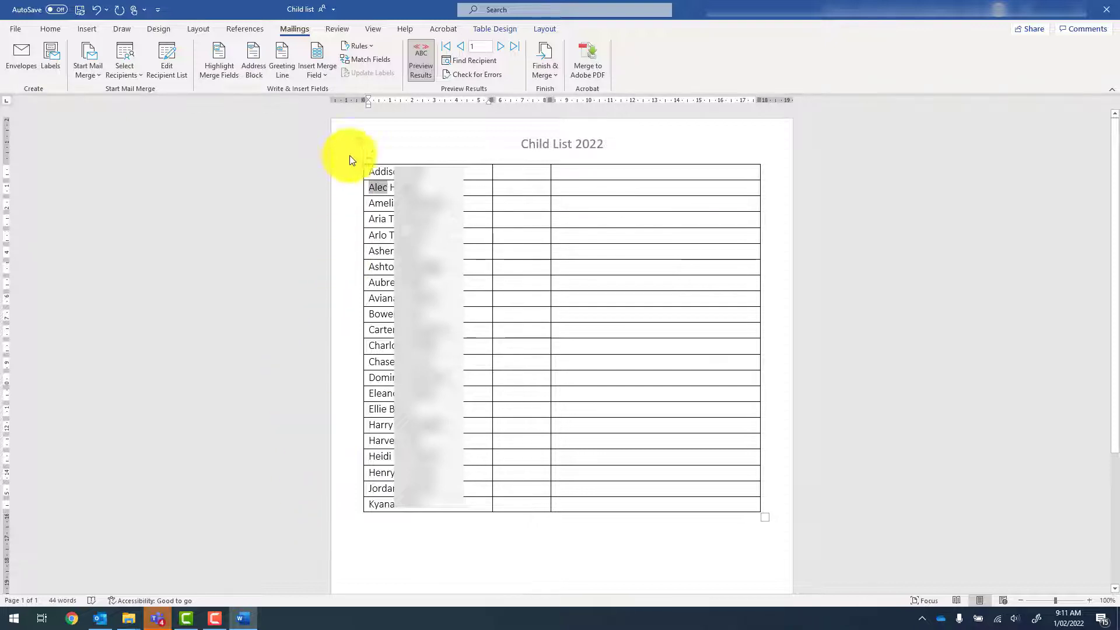
left_click(420, 57)
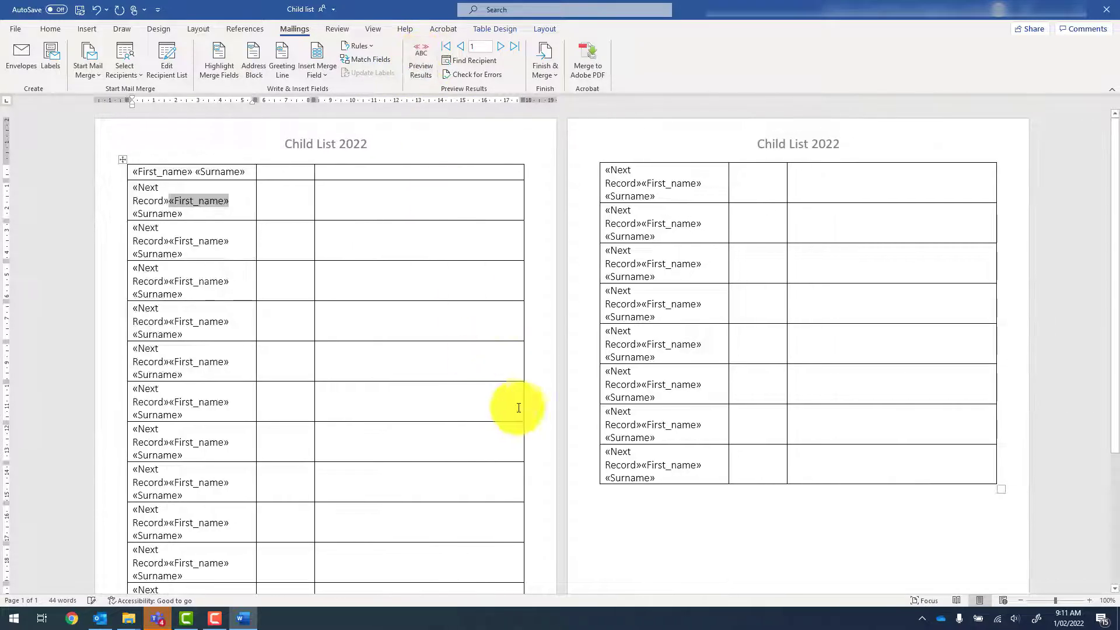
scroll(519, 403, "down", 8)
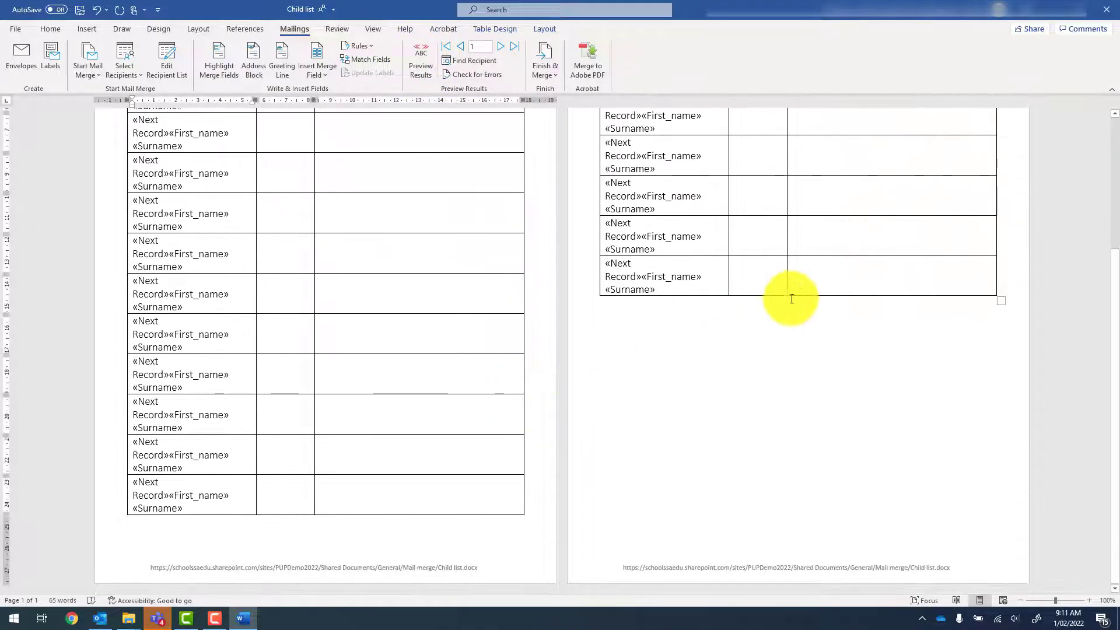
left_click(825, 275)
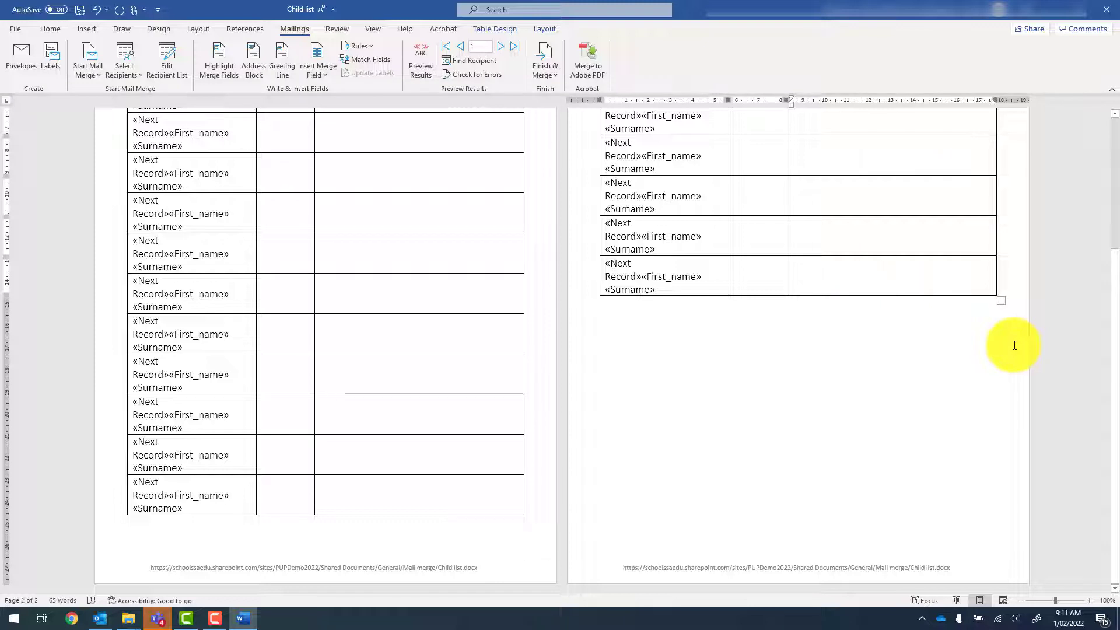
key("Tab")
key("Tab")
key("Tab")
key("Tab")
key("Tab")
key("Tab")
key("Tab")
key("Tab")
key("Tab")
key("Tab")
key("Tab")
key("Tab")
key("Tab")
key("Tab")
key("Tab")
key("Tab")
key("Tab")
key("Tab")
key("Tab")
key("Tab")
key("Tab")
key("Tab")
key("Tab")
key("Tab")
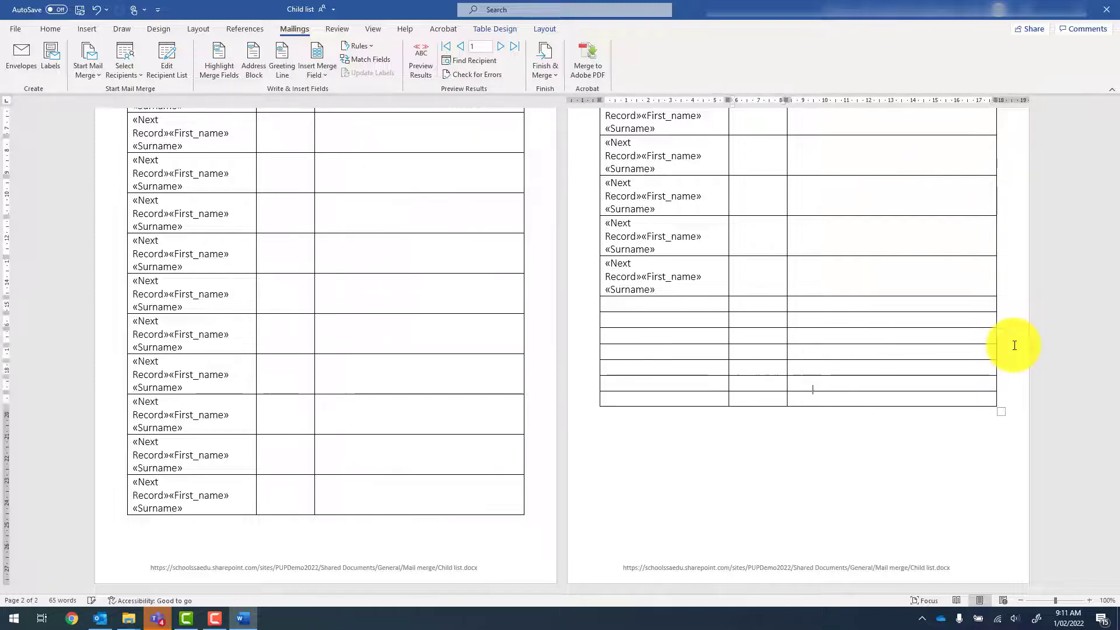
key("Tab")
key("Tab")
key("Tab")
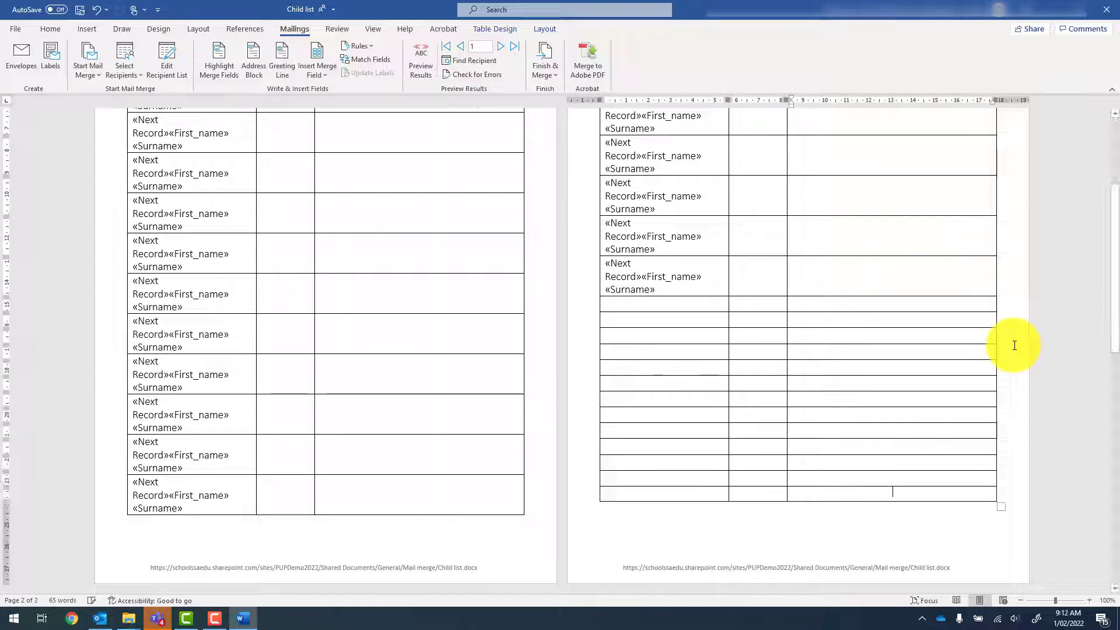
- Copy the Next Record, First_name and Surname fields from the last filled row into the first-column cells of all the empty rows
triple_click(665, 291)
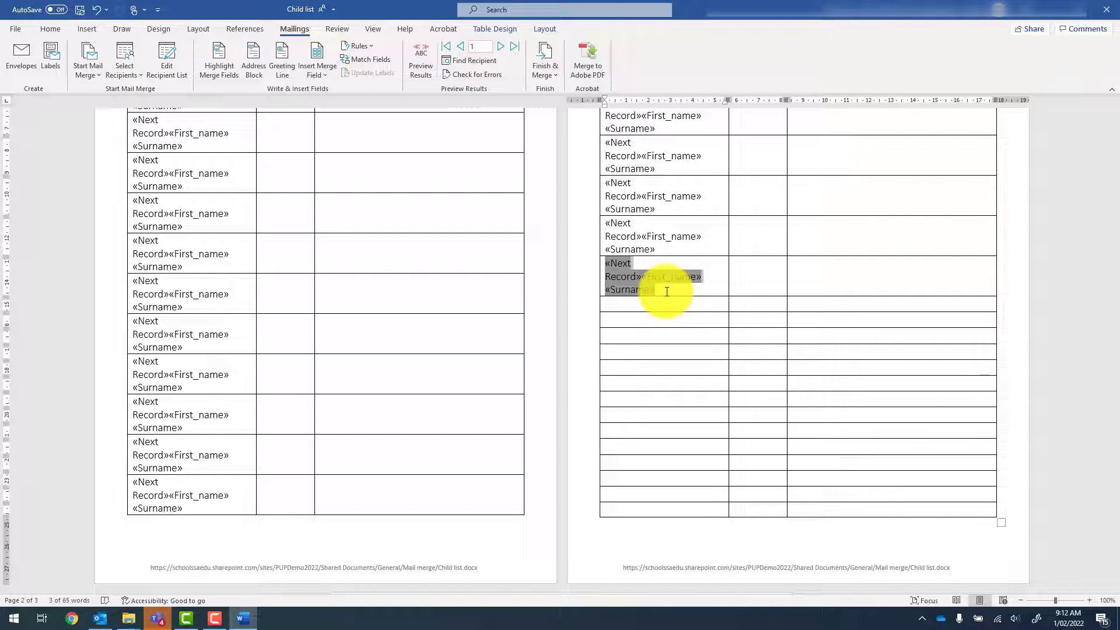
left_click_drag(650, 310, 665, 509)
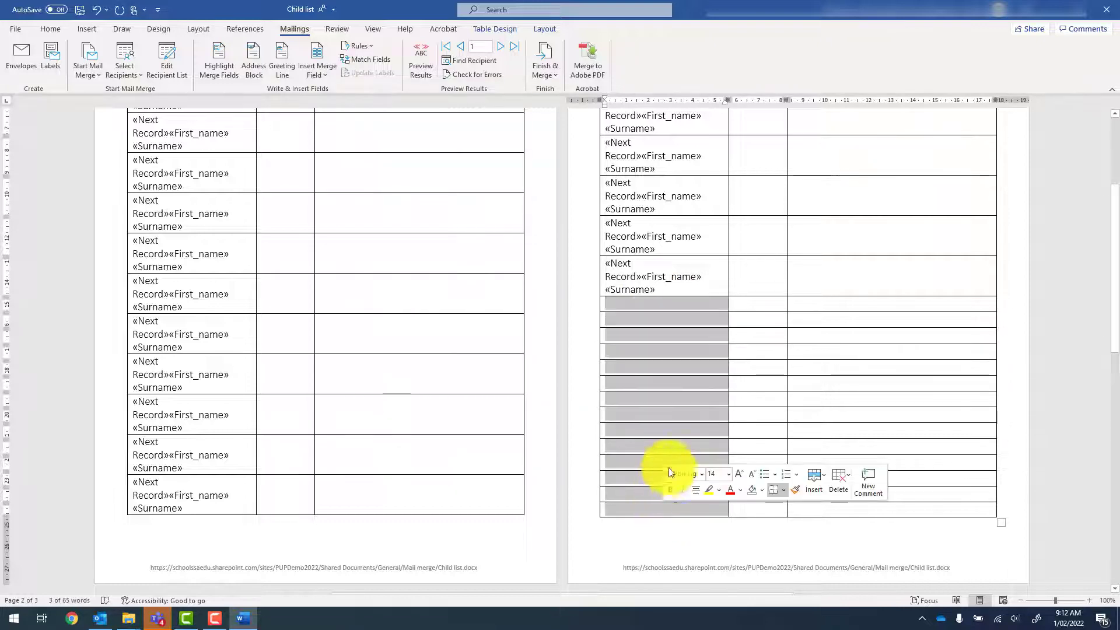
scroll(669, 466, "down", 5)
scroll(667, 444, "up", 4)
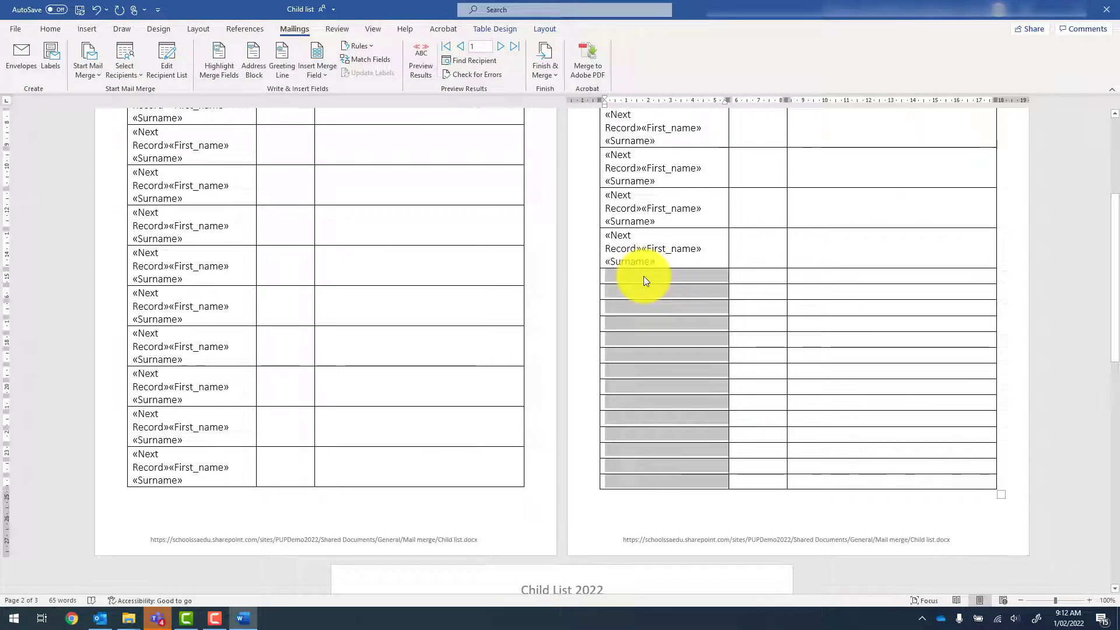
type("«Next Record»«First_name» «Surname» «Next Record»«First_name» «Surname» «Next Record»«First_name» «Surname» «Next Record»«First_name» «Surname» «Next Record»«First_name» «Surname» «Next Record»«First_name» «Surname» «Next Record»«First_name» «Surname» «Next Record»«First_name» «Surname» «Next Record»«First_name» «Surname» «Next Record»«First_name» «Surname» «Next Record»«First_name» «Surname» «Next Record»«First_name» «Surname» «Next Record»«First_name» «Surname» «Next Record»«First_name» «Surname»")
scroll(648, 303, "down", 6)
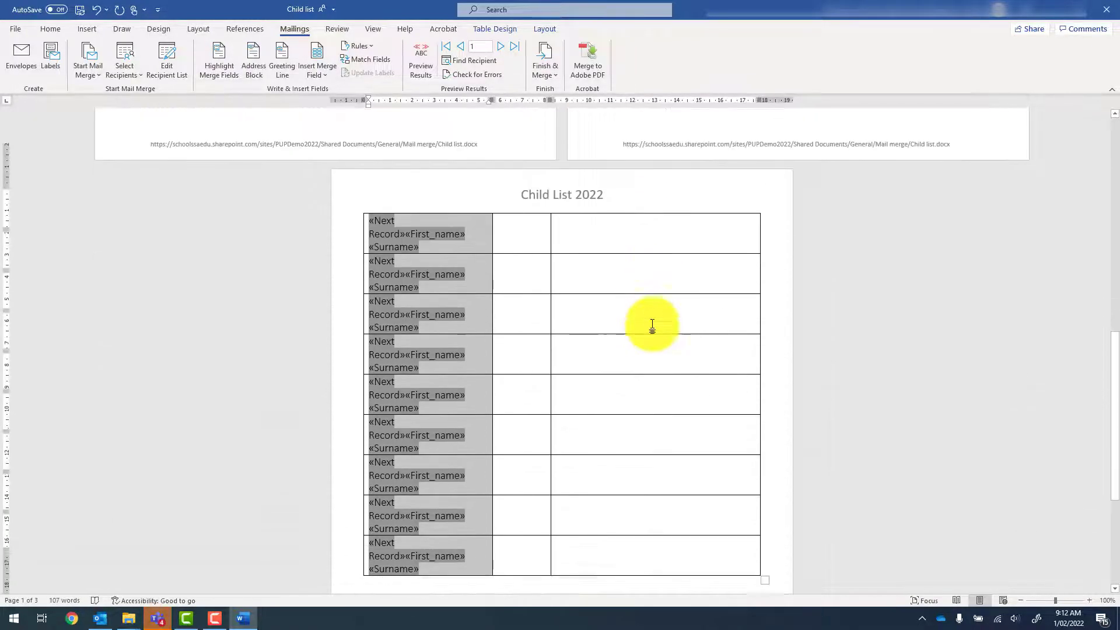
scroll(652, 323, "down", 3)
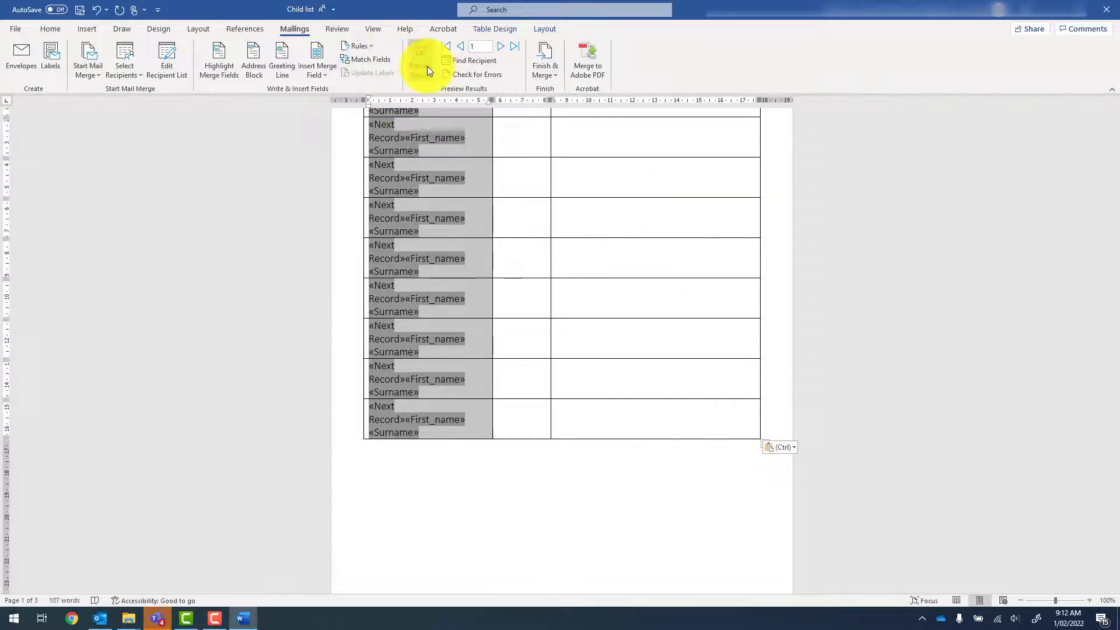
- Preview the merge results and check the extended list for missing children and surplus rows
left_click(427, 65)
scroll(429, 343, "up", 3)
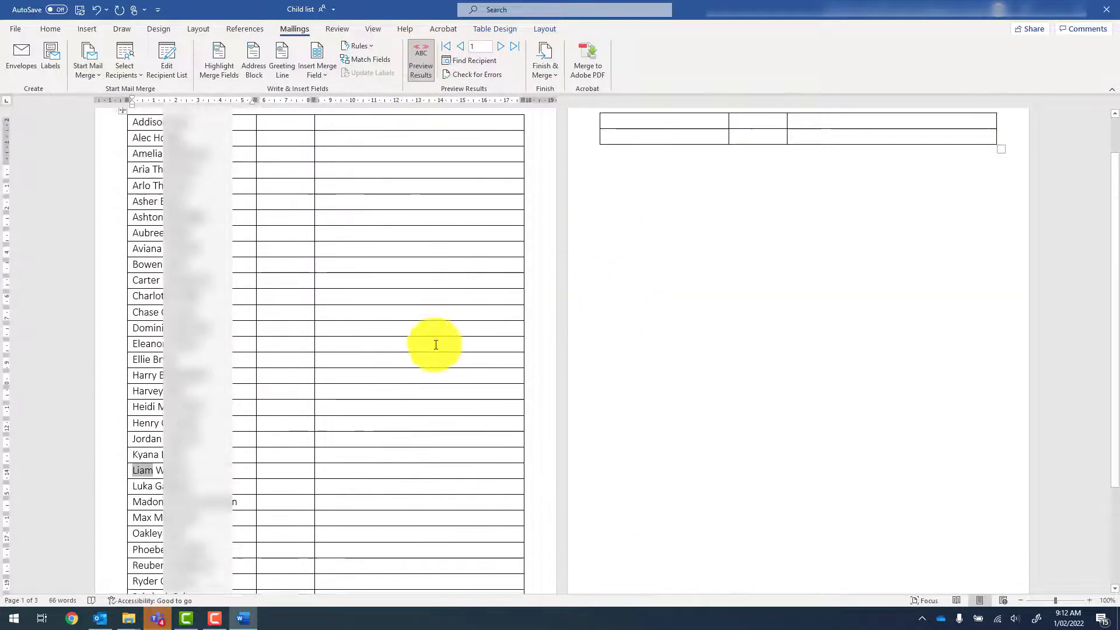
scroll(435, 343, "up", 2)
scroll(434, 343, "down", 5)
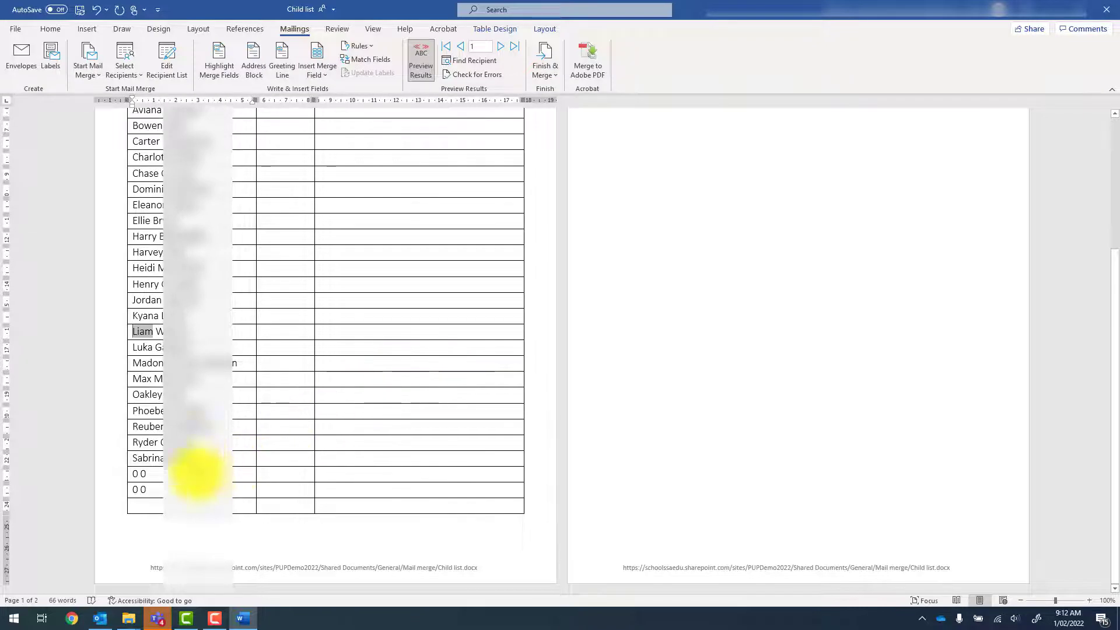
scroll(187, 475, "up", 3)
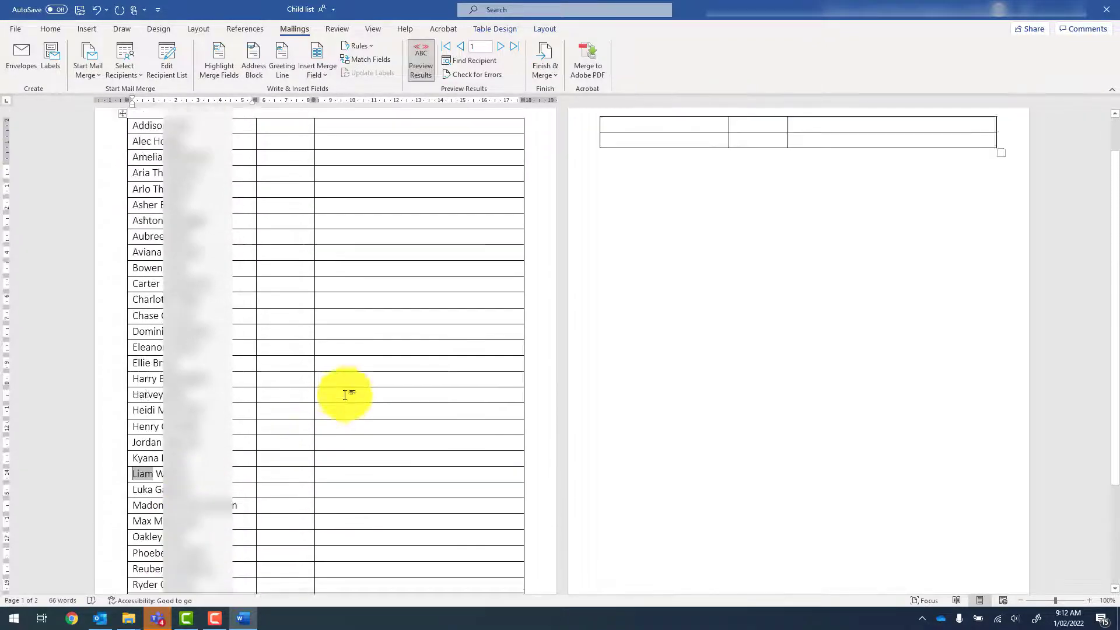
scroll(639, 163, "up", 2)
scroll(188, 522, "down", 5)
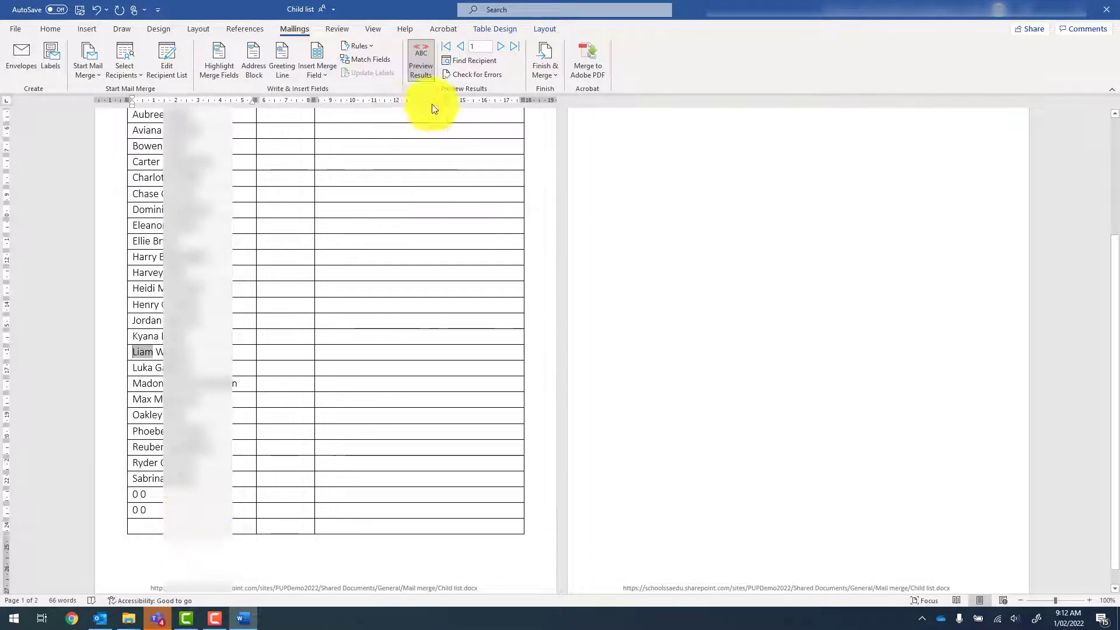
- Switch off the results preview and clear the merge fields from the table's last three rows
left_click(424, 54)
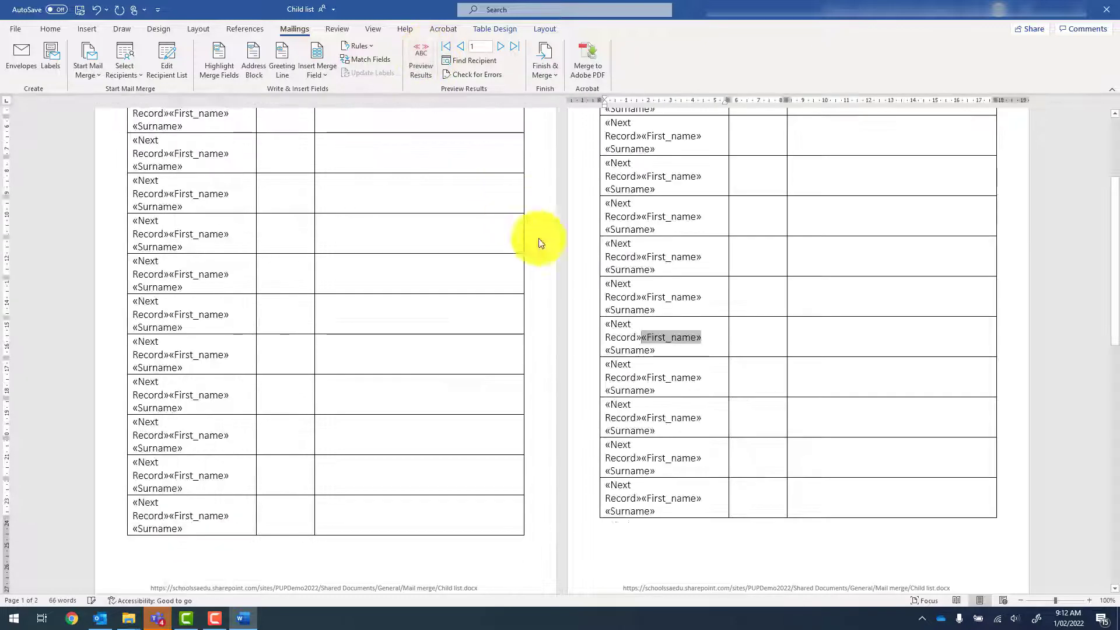
scroll(601, 519, "down", 9)
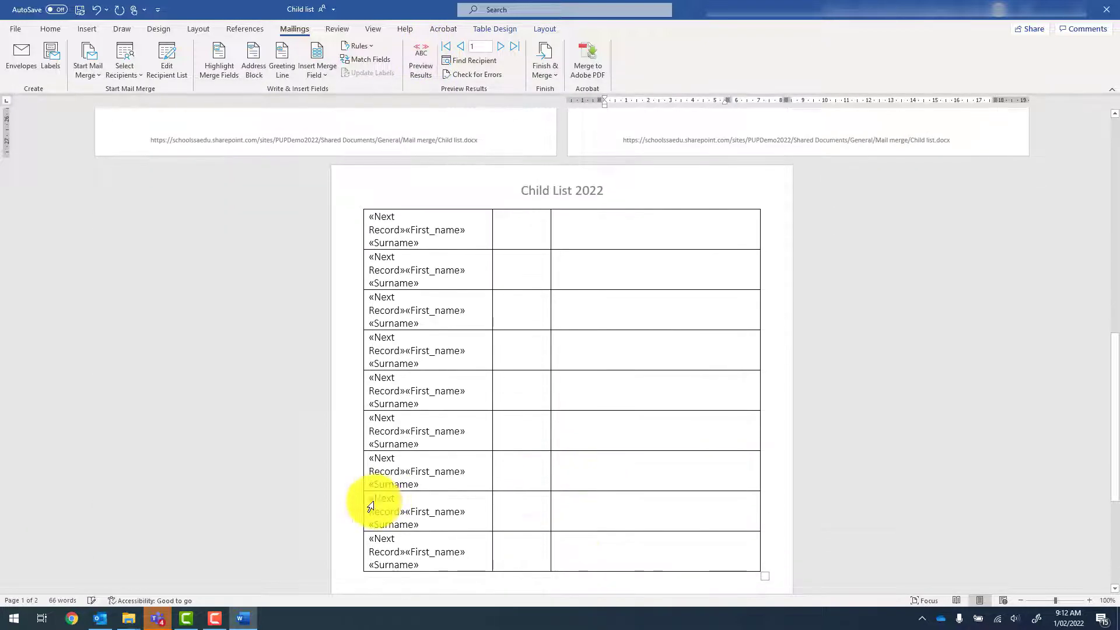
scroll(371, 505, "down", 2)
left_click_drag(355, 445, 368, 348)
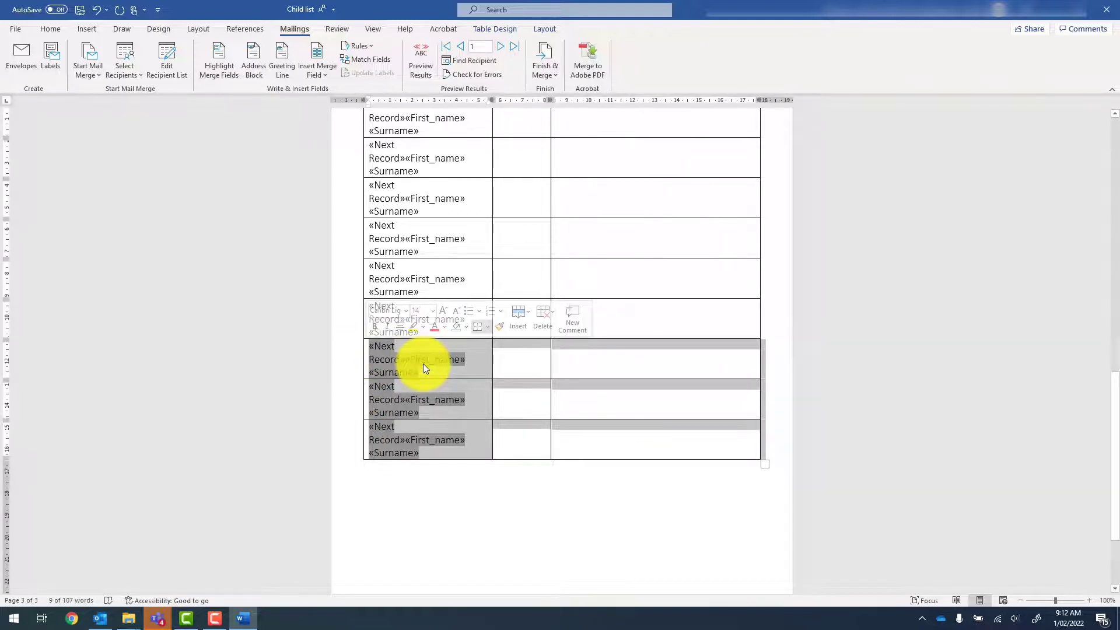
key("Delete")
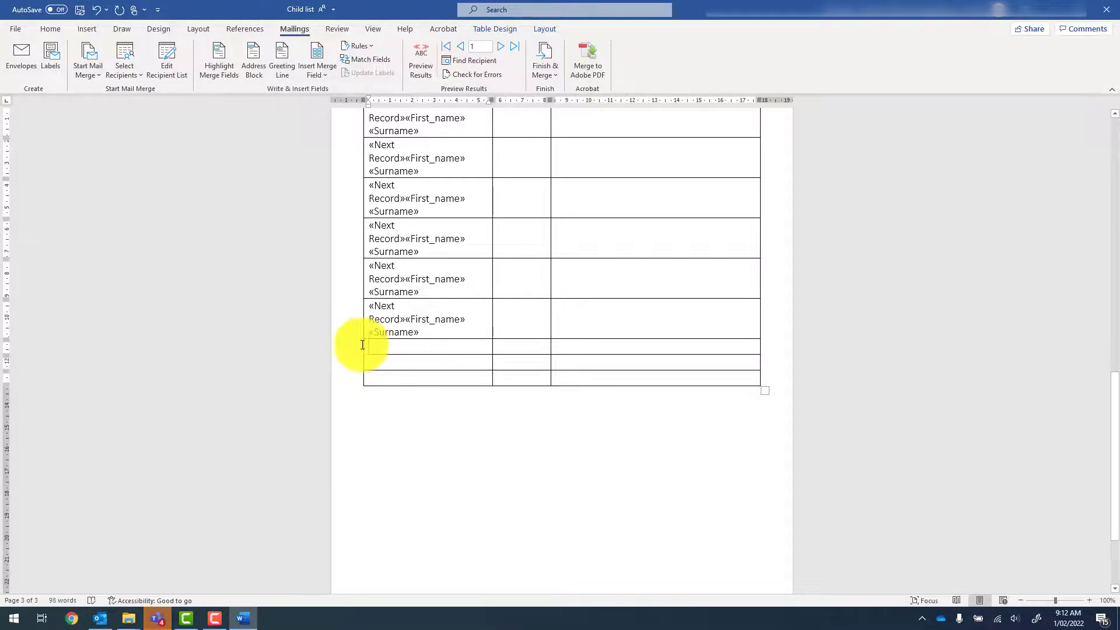
- Delete the three emptied rows at the end of the table using the Delete entire row option
left_click(348, 391)
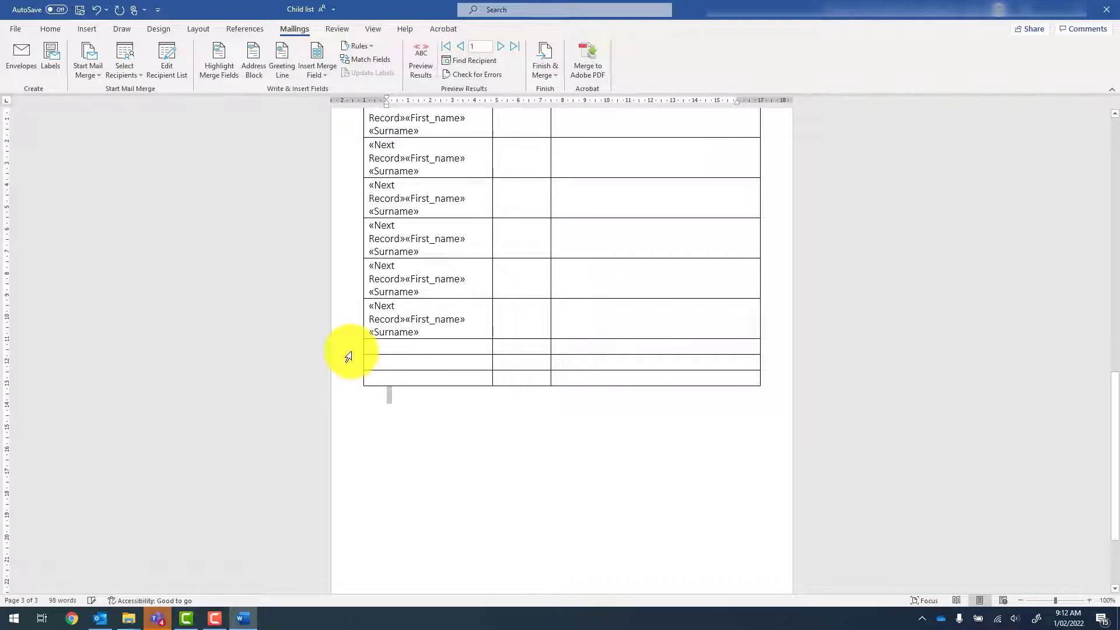
left_click_drag(373, 373, 368, 342)
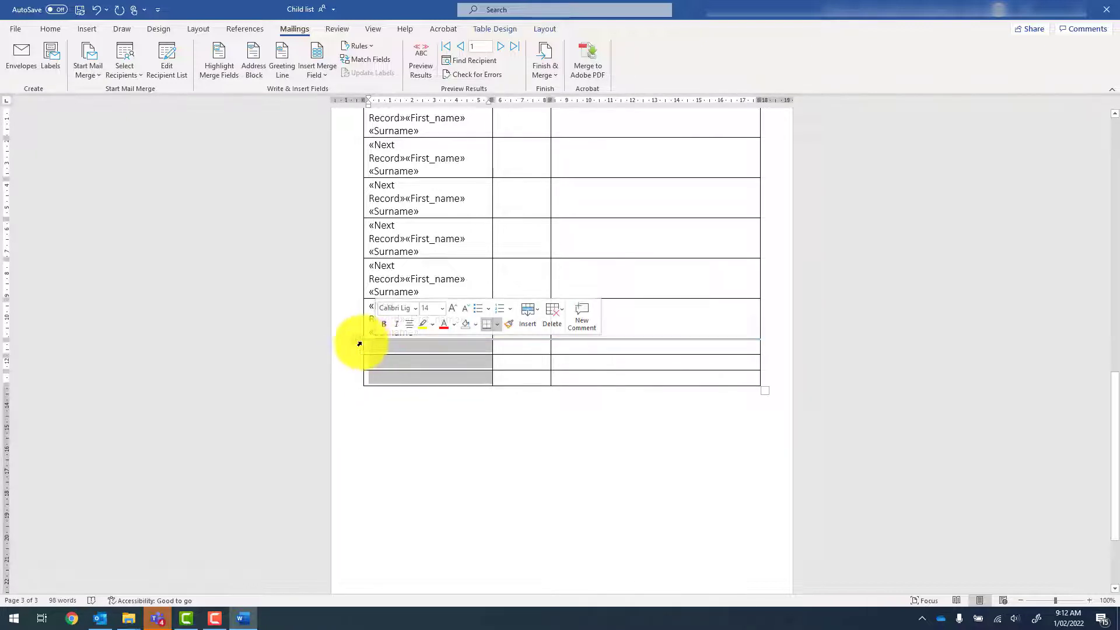
left_click(353, 390)
left_click_drag(572, 378, 442, 346)
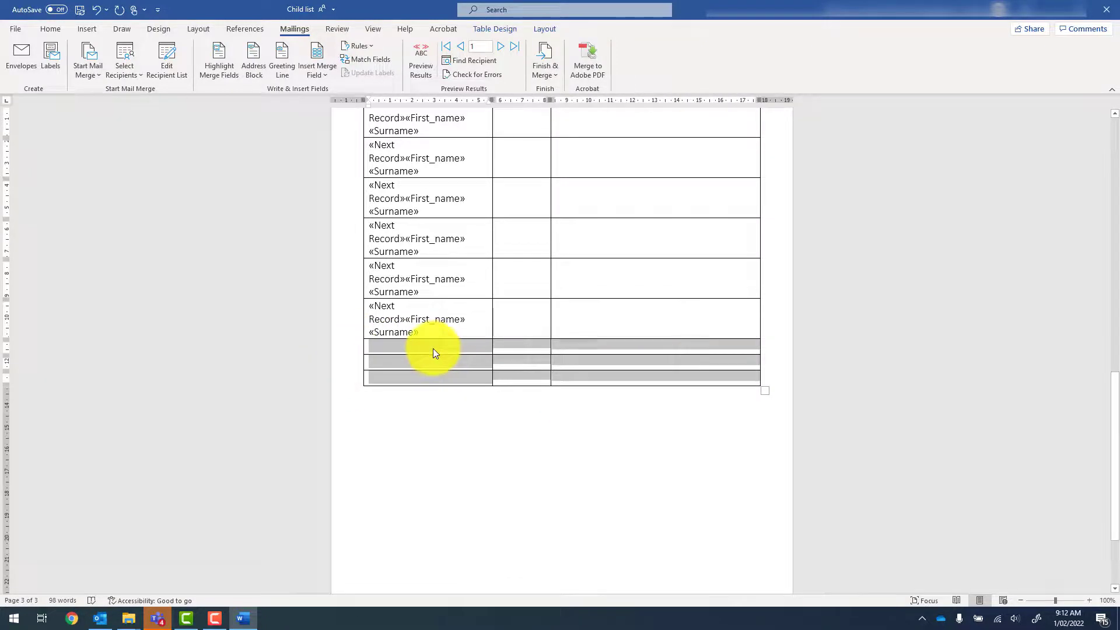
right_click(433, 349)
left_click(601, 316)
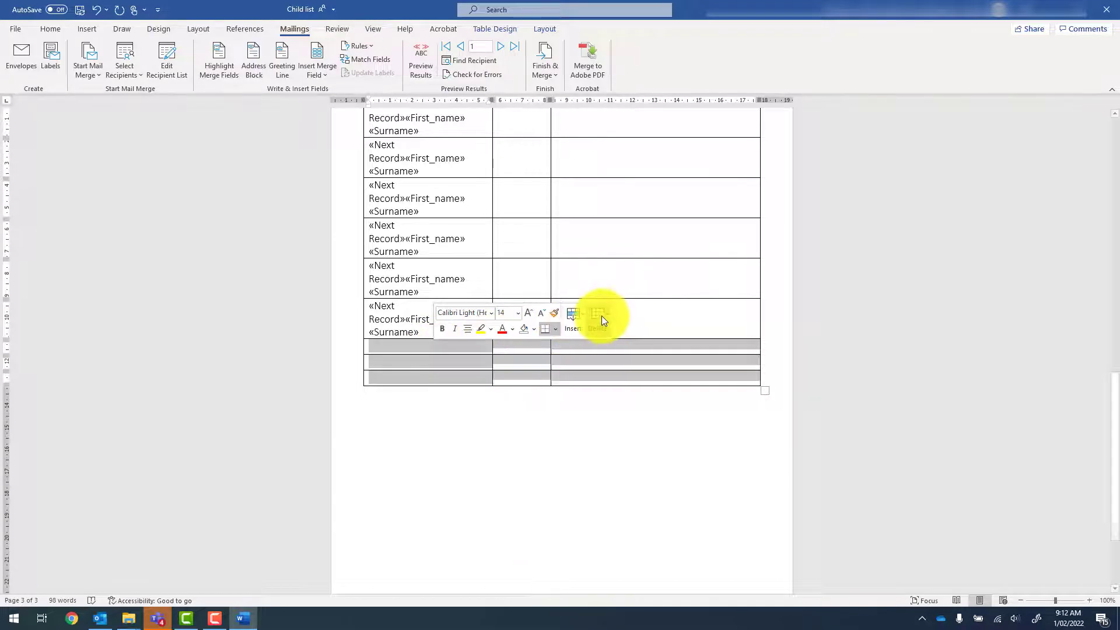
left_click(628, 344)
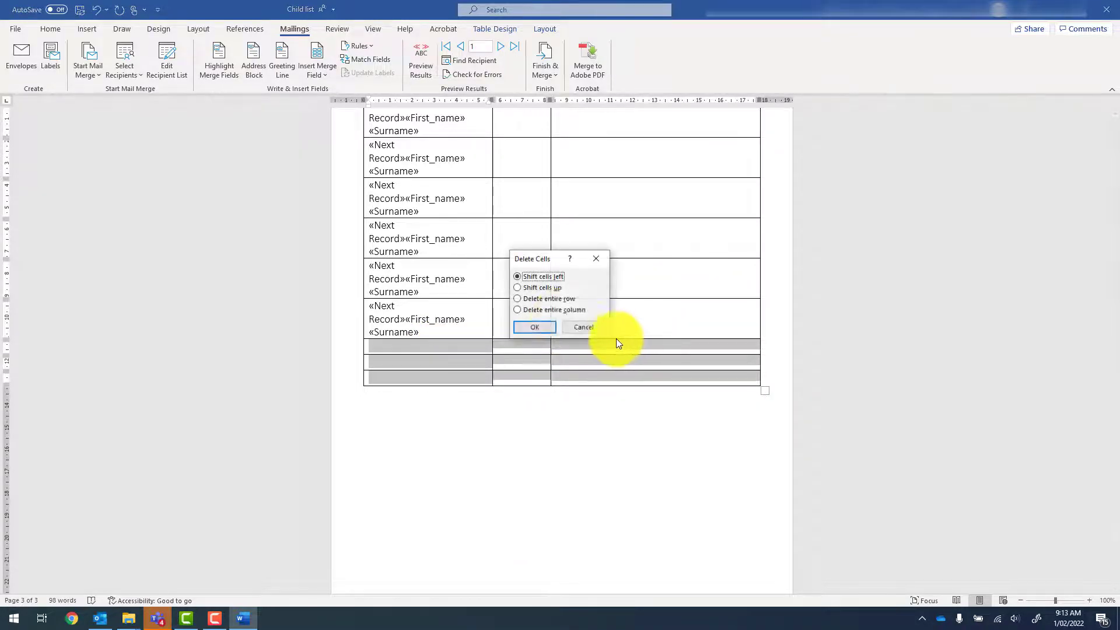
left_click(549, 299)
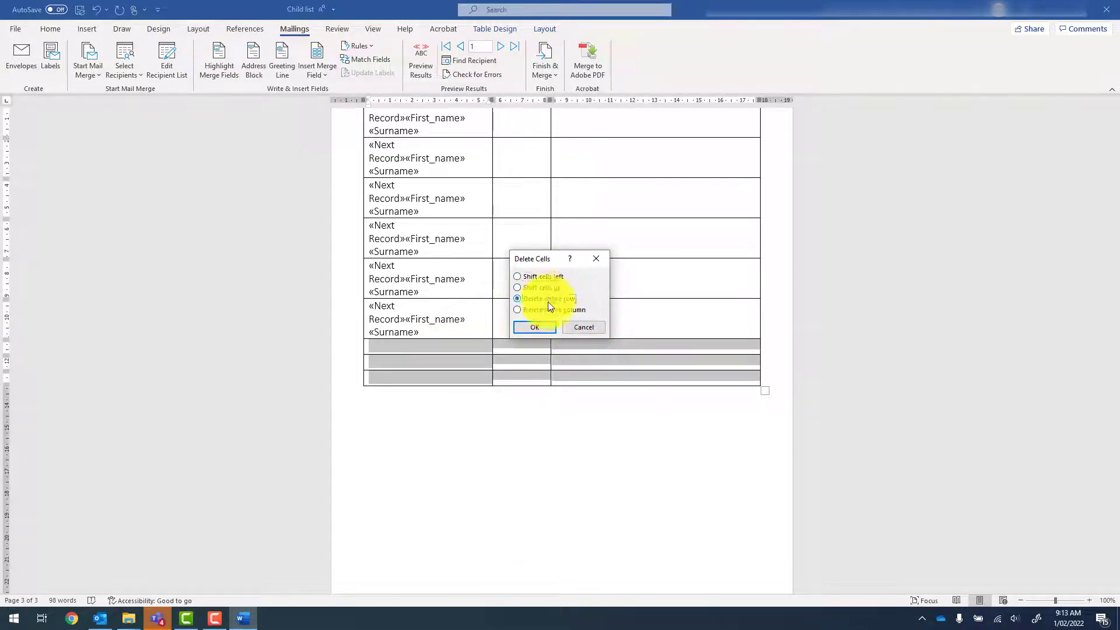
left_click(529, 327)
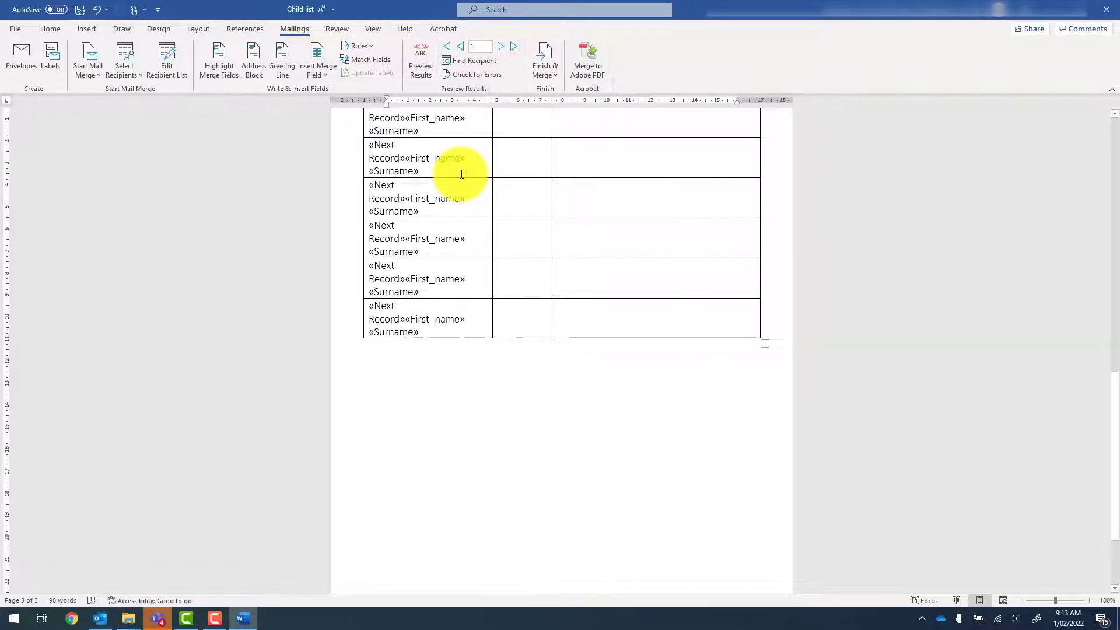
- Preview the merge results again and check the shortened table from its first to its last row
left_click(420, 58)
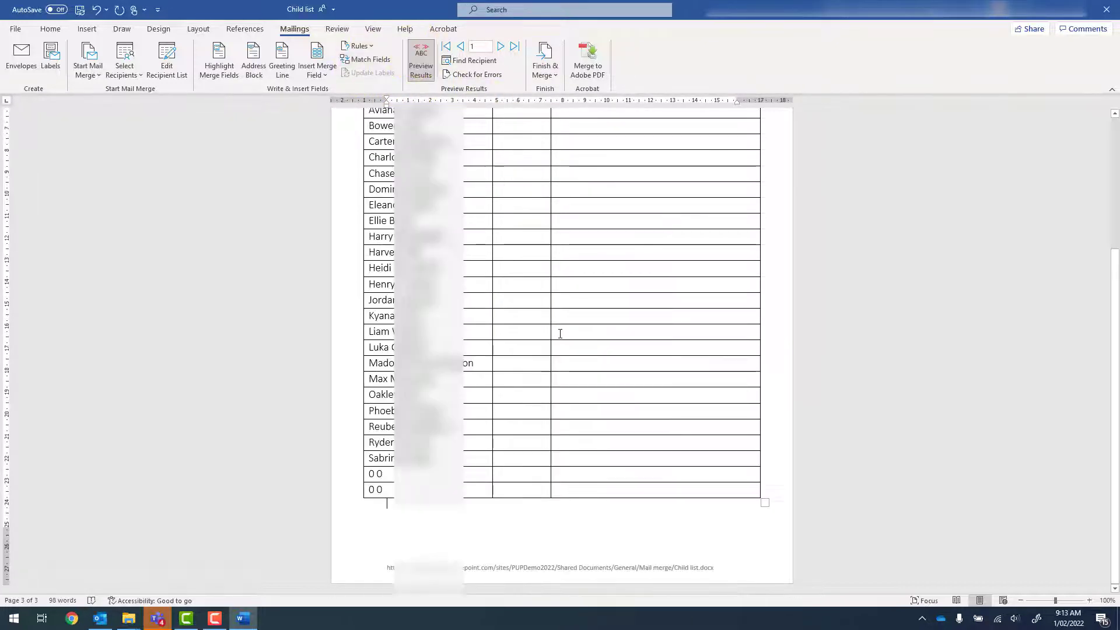
scroll(547, 374, "up", 3)
scroll(547, 373, "down", 3)
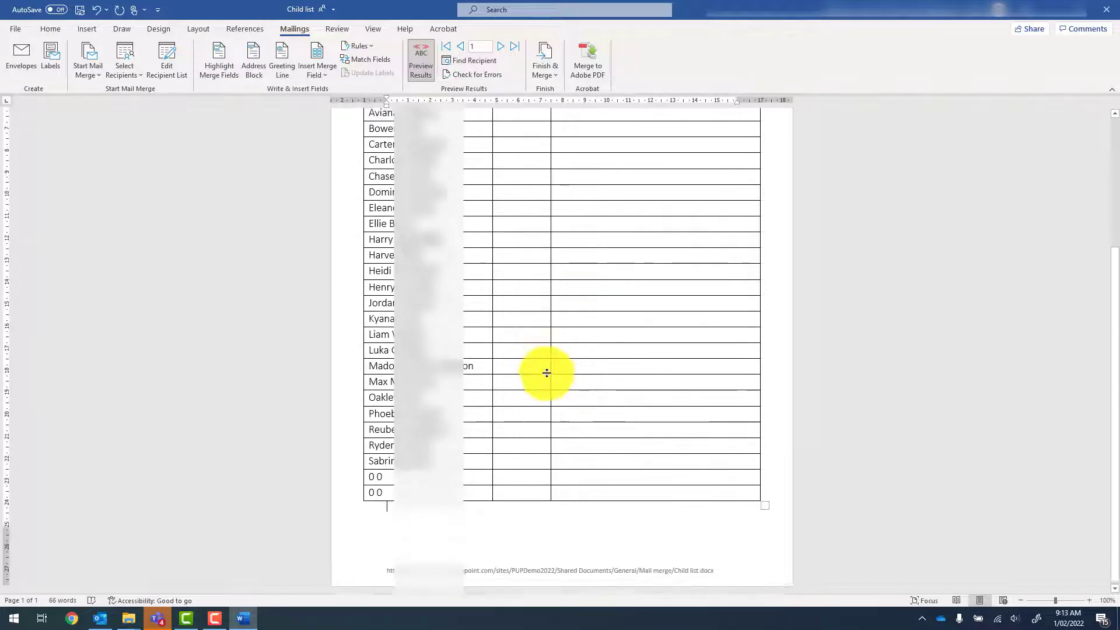
- Leave the preview, merge all records into a new individual document and look through the merged Child List
left_click(418, 58)
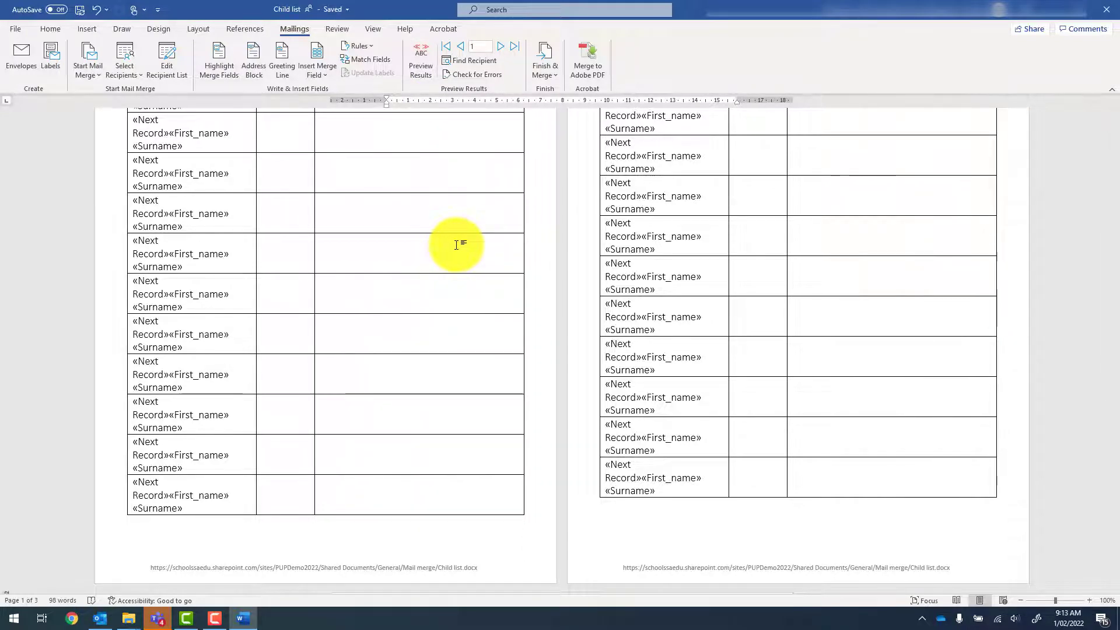
scroll(457, 245, "up", 4)
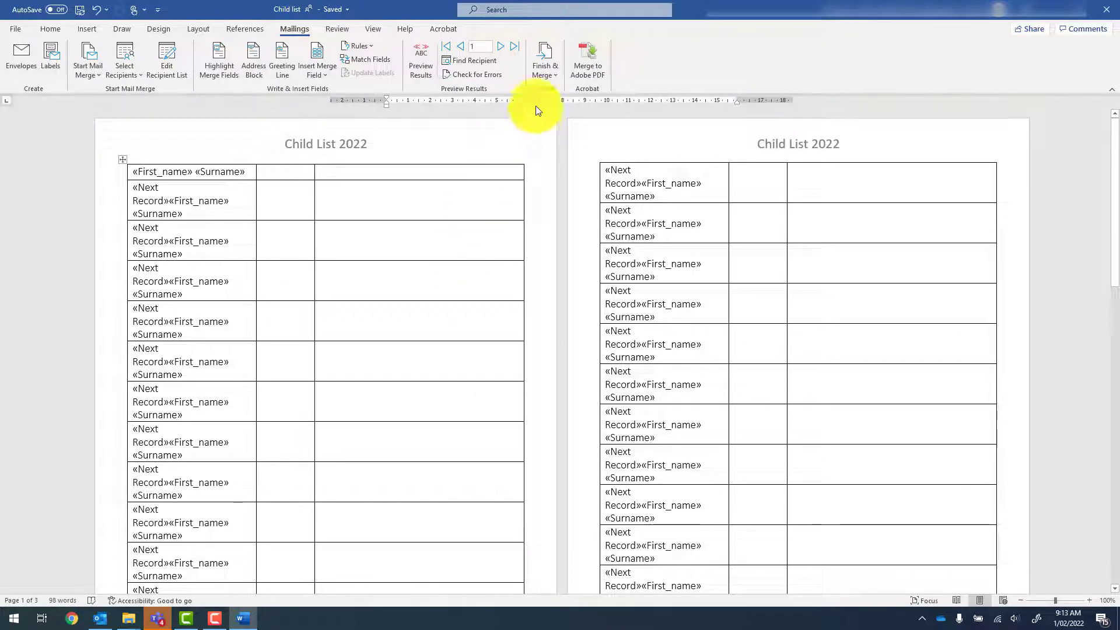
left_click(544, 65)
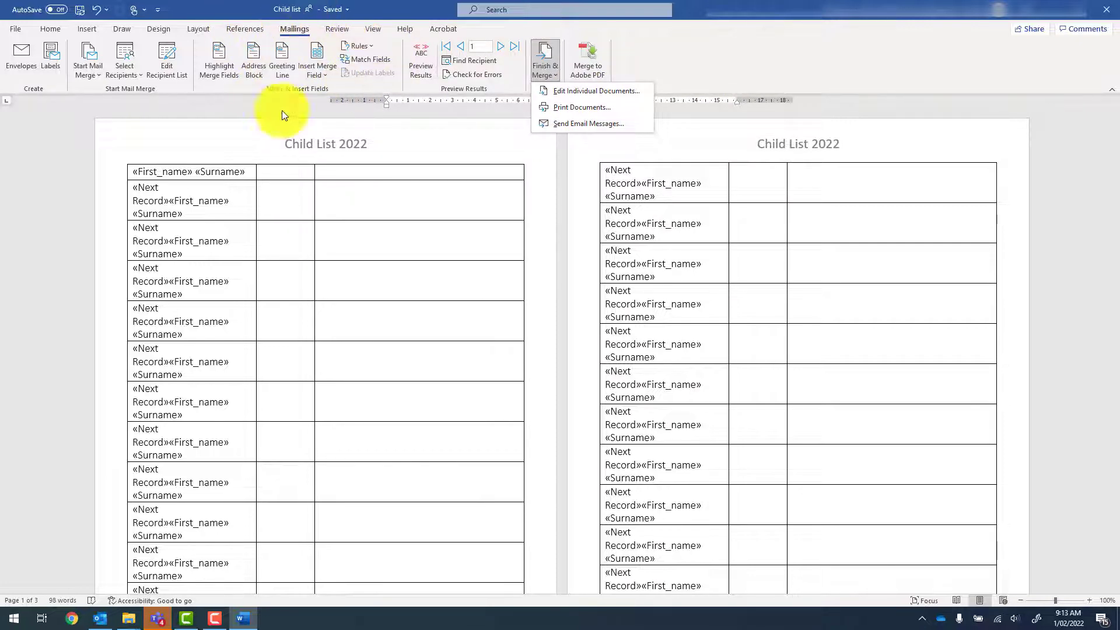
left_click(587, 93)
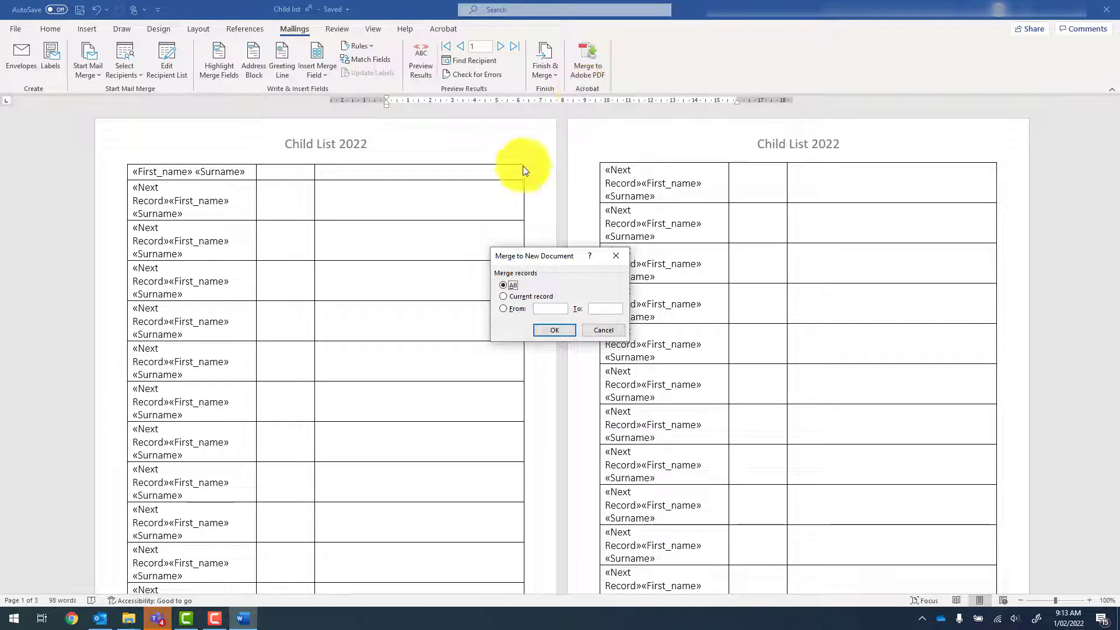
left_click(551, 330)
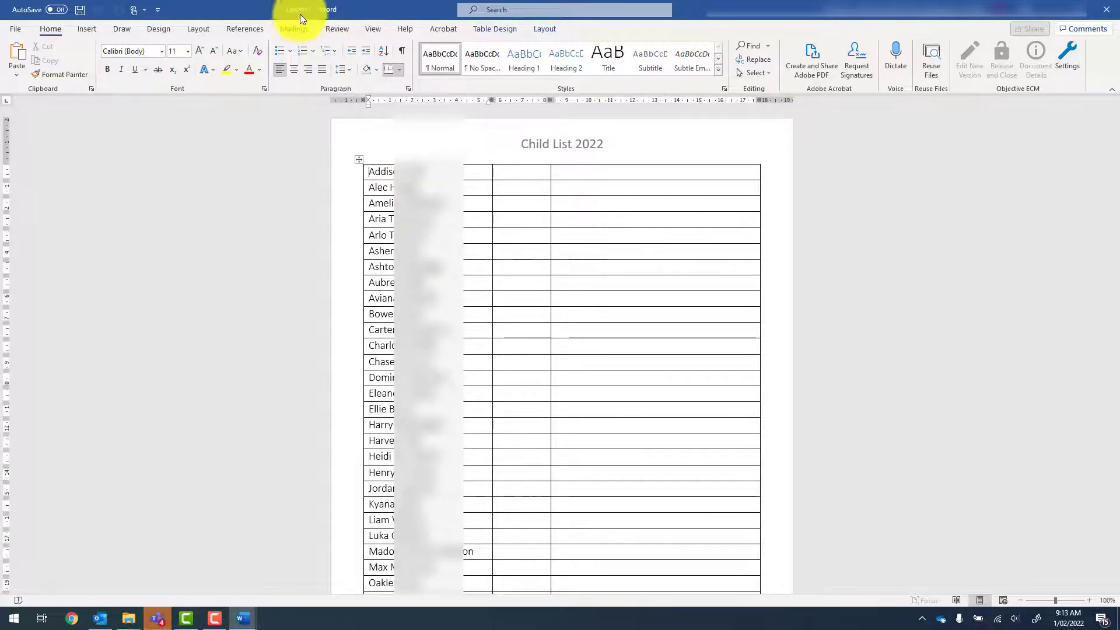
scroll(420, 315, "down", 5)
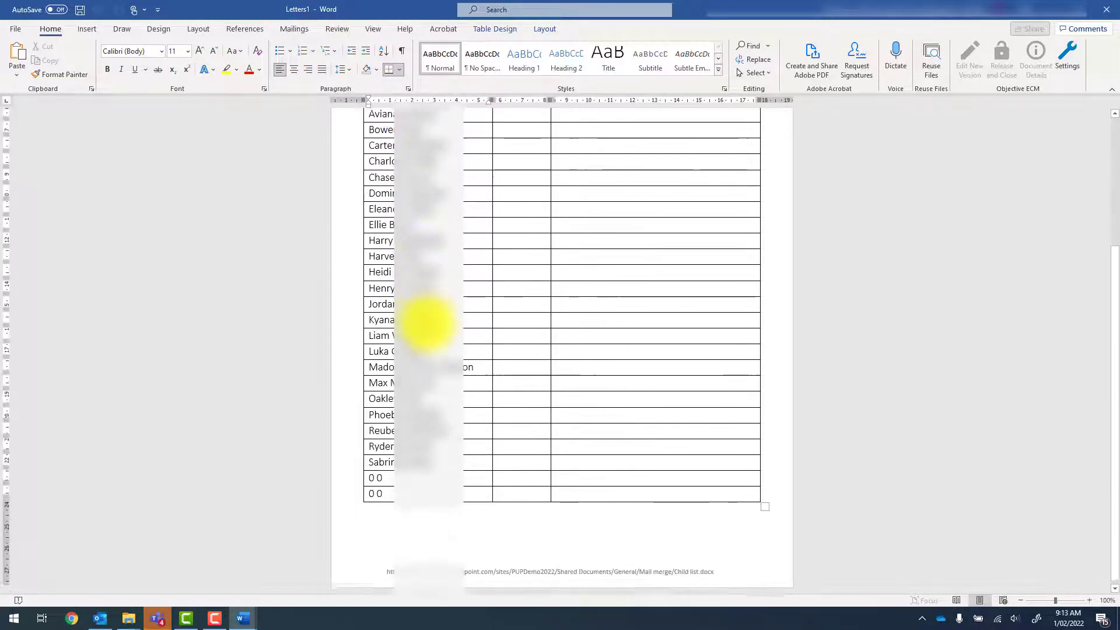
scroll(536, 350, "up", 5)
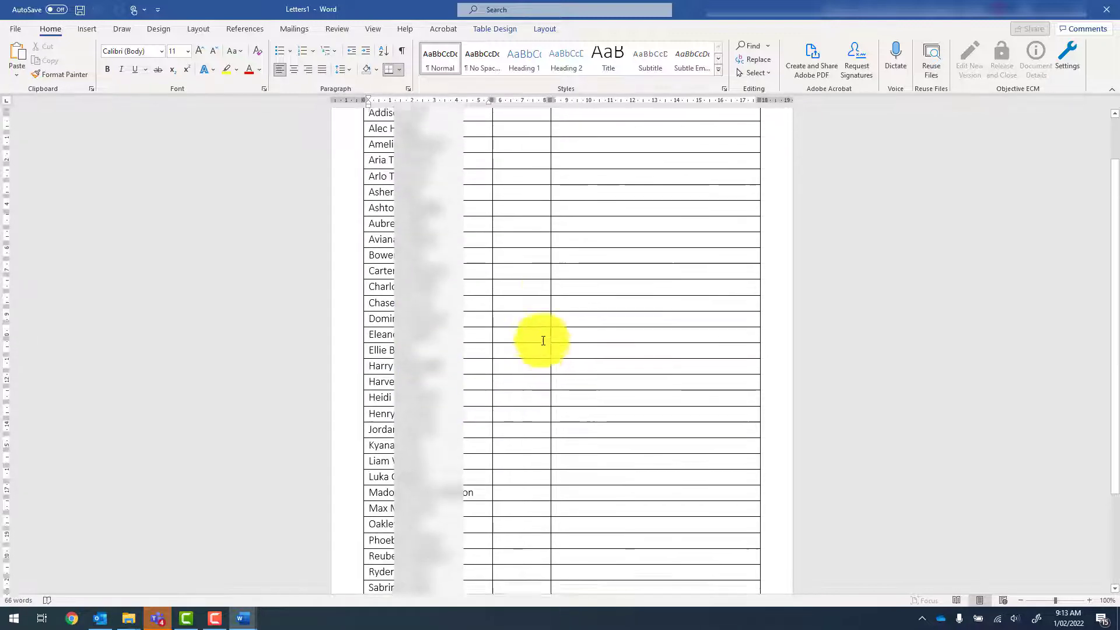
- Clear the placeholder zeros from the last two rows of the merged Child List 2022 table
scroll(551, 315, "down", 5)
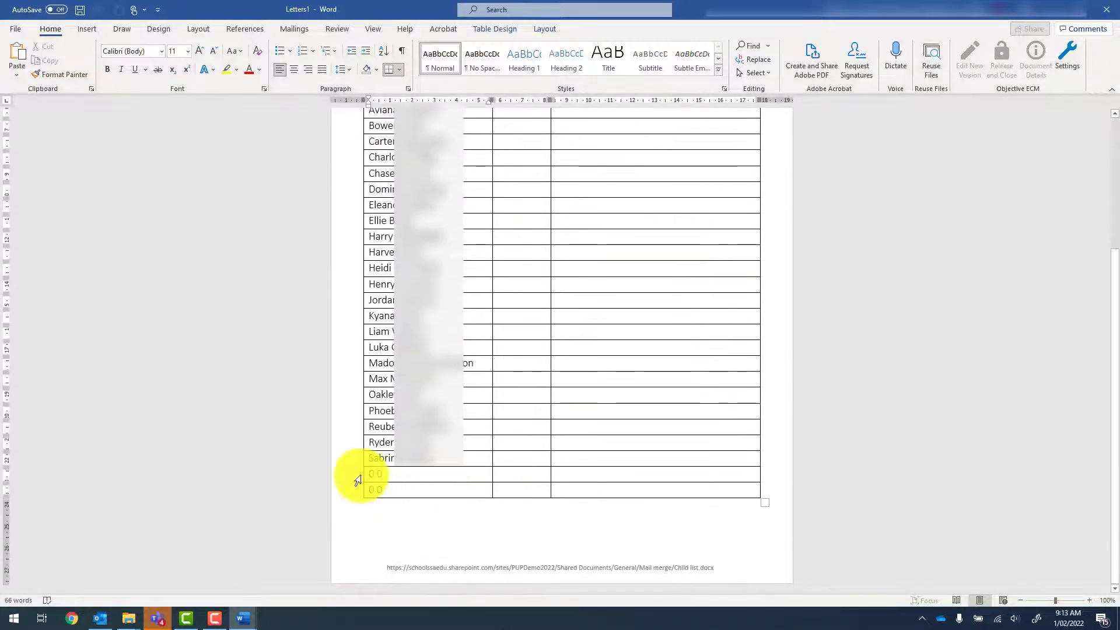
left_click_drag(429, 487, 358, 472)
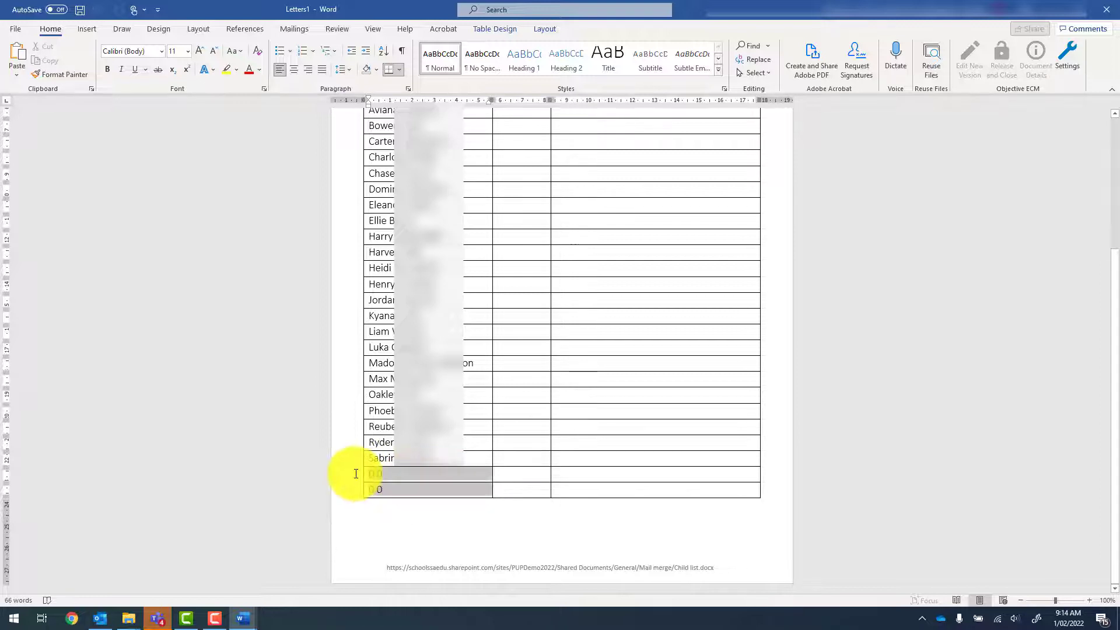
key("Delete")
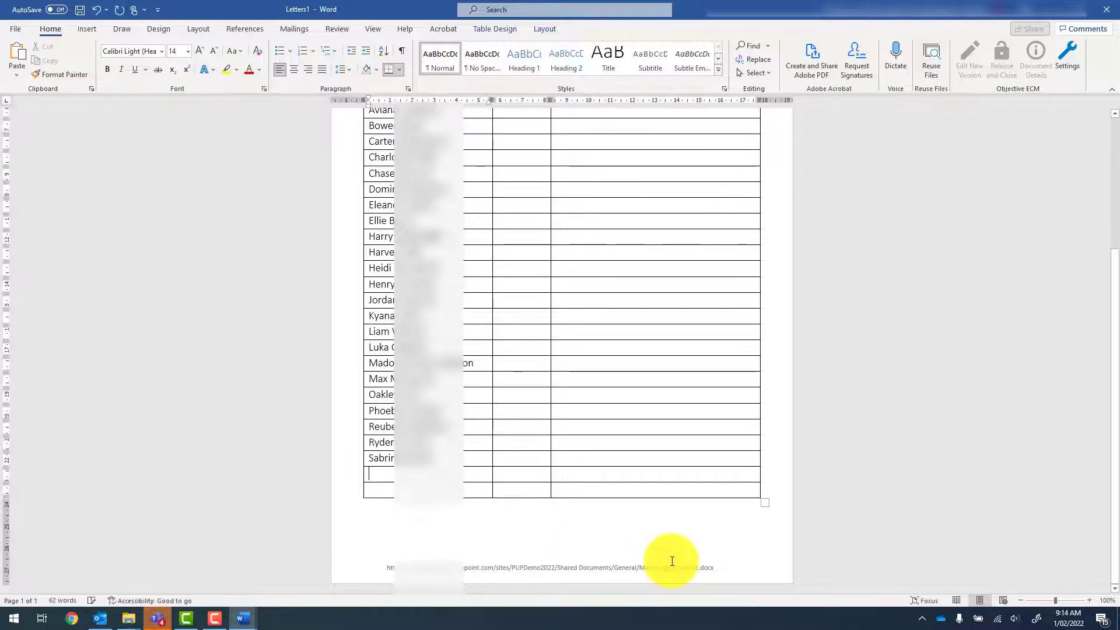
scroll(624, 394, "up", 5)
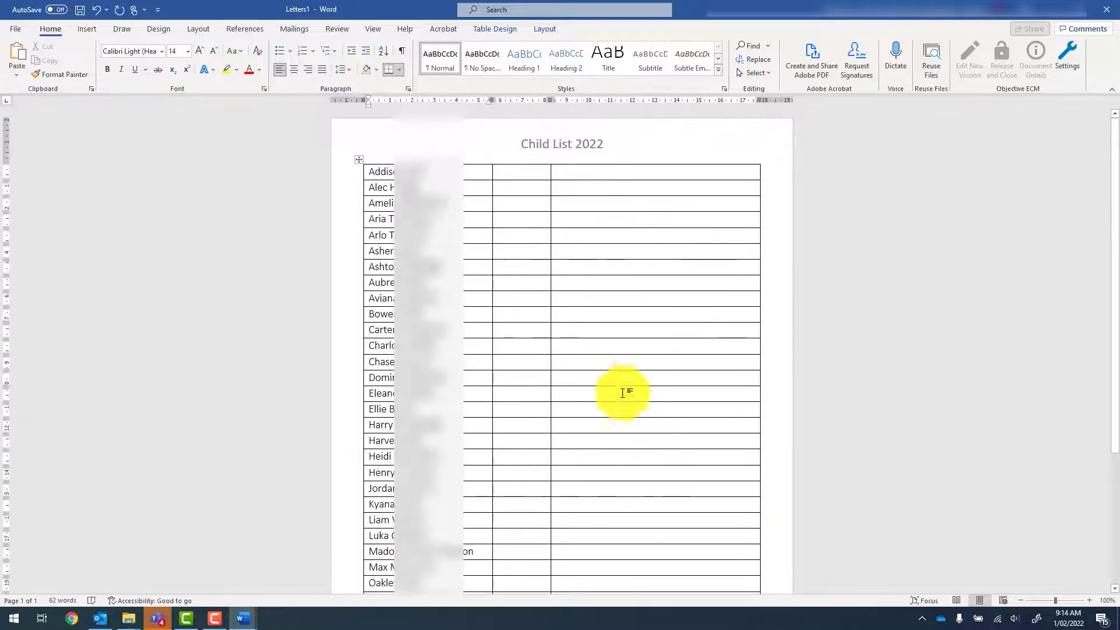
- Start saving a copy of the merged document and browse to PUP Demo 2022 - Documents, General, Mail merge as its location
left_click(15, 30)
left_click(60, 189)
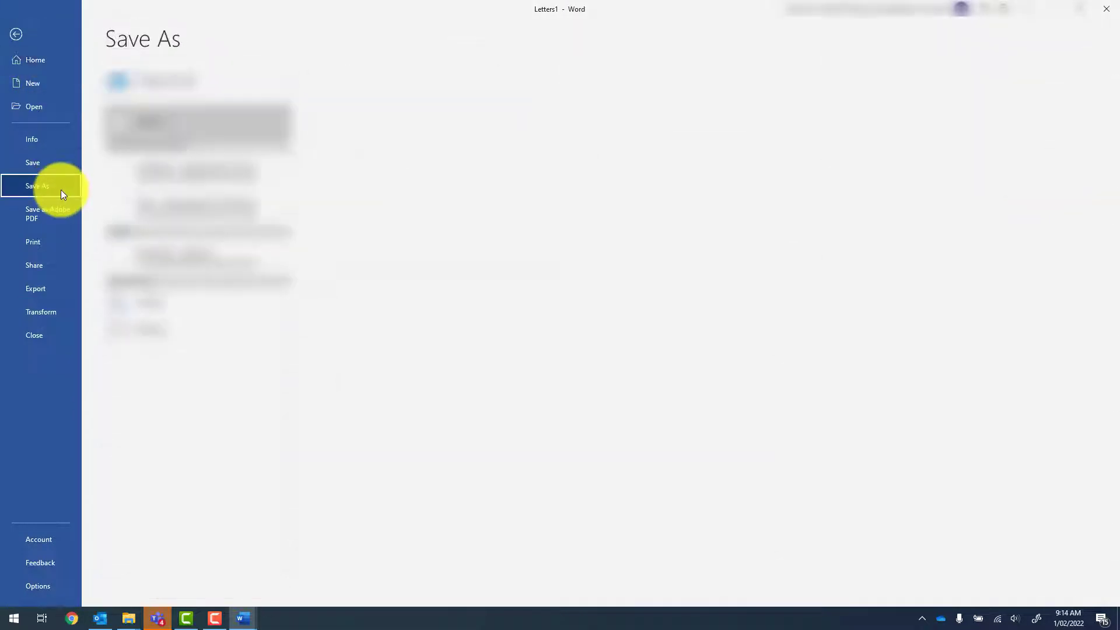
left_click(145, 360)
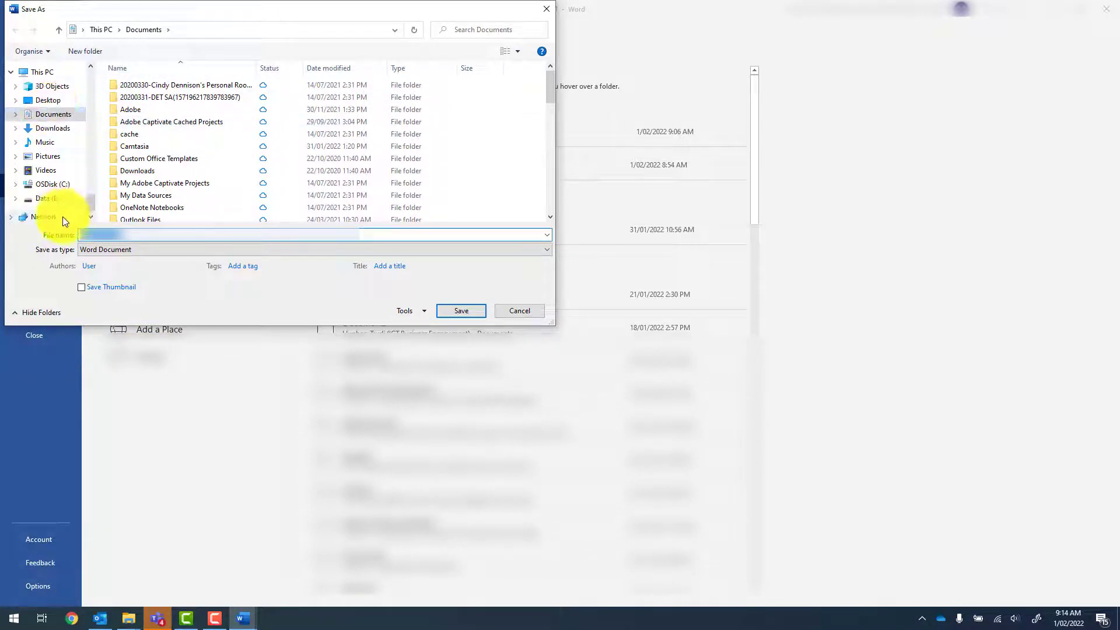
scroll(62, 215, "down", 1)
scroll(64, 201, "up", 3)
scroll(62, 184, "up", 10)
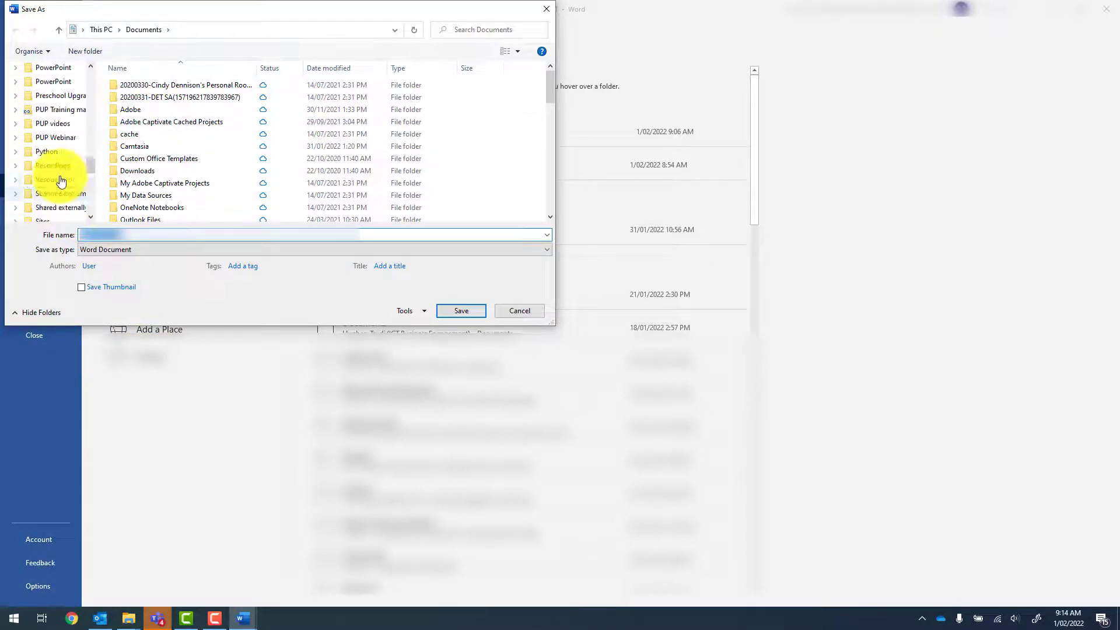
scroll(61, 174, "up", 7)
left_click(65, 139)
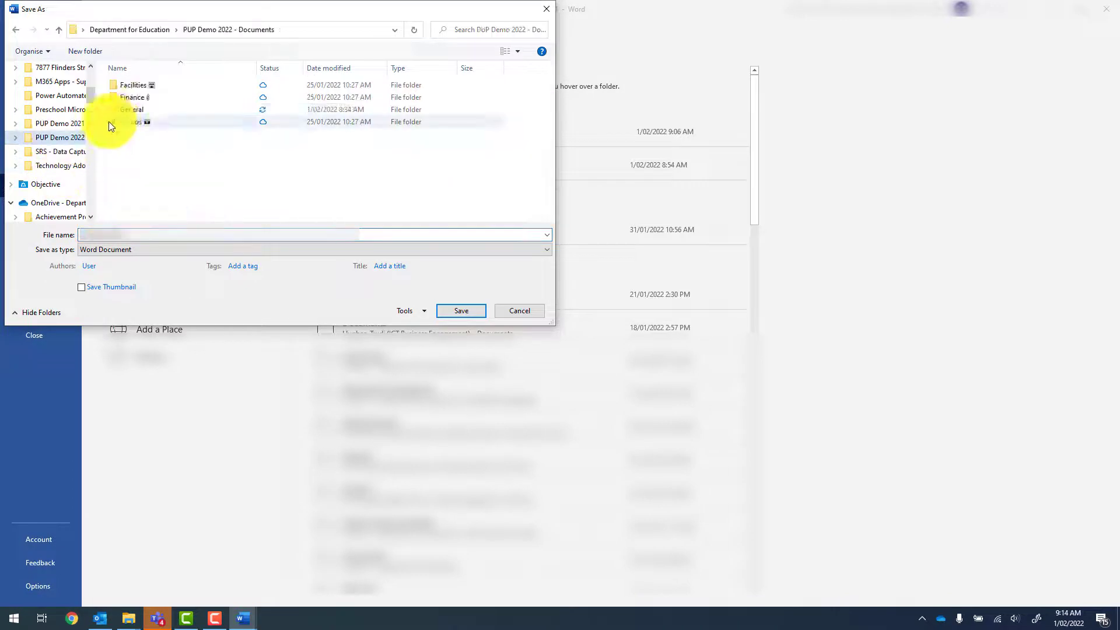
double_click(125, 110)
double_click(141, 86)
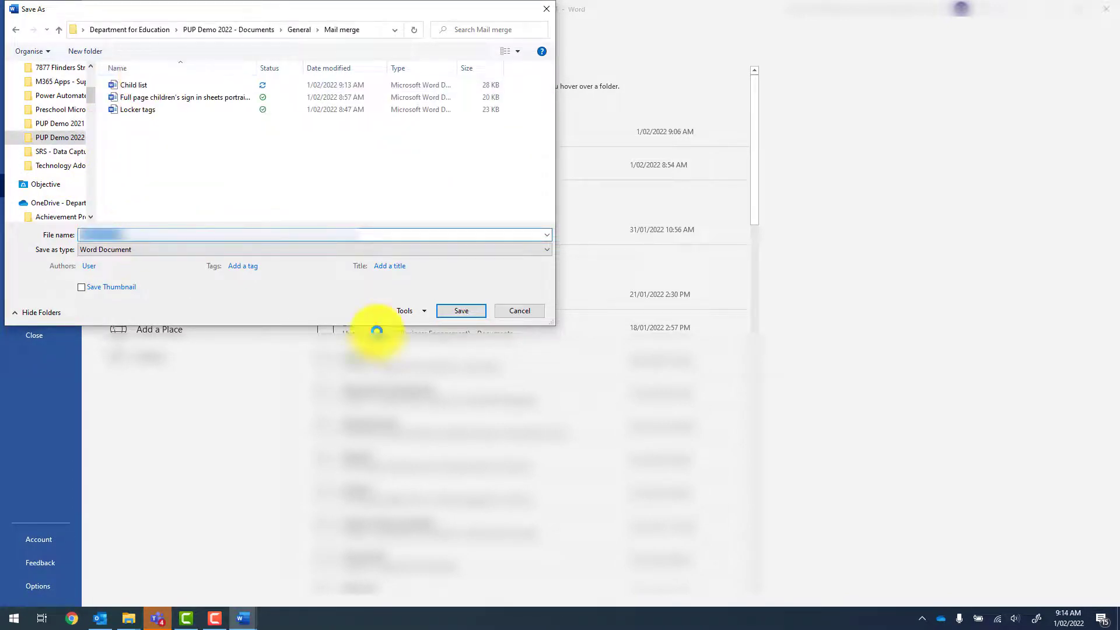
- Name the merged document Child list 2022 and save it as a Word document
type("Child list ")
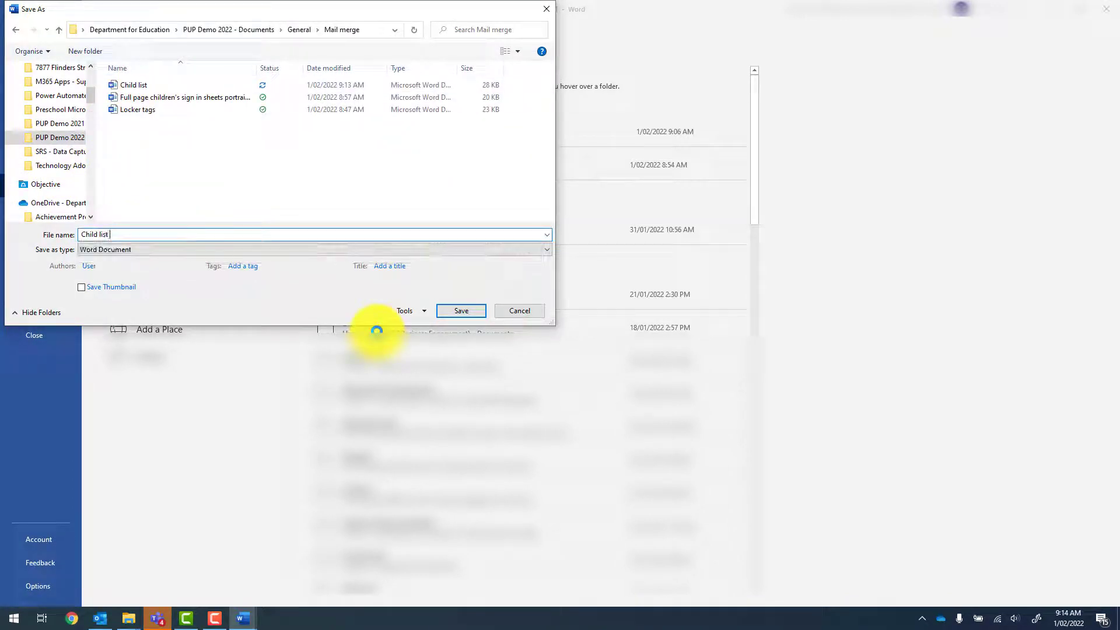
type("2022")
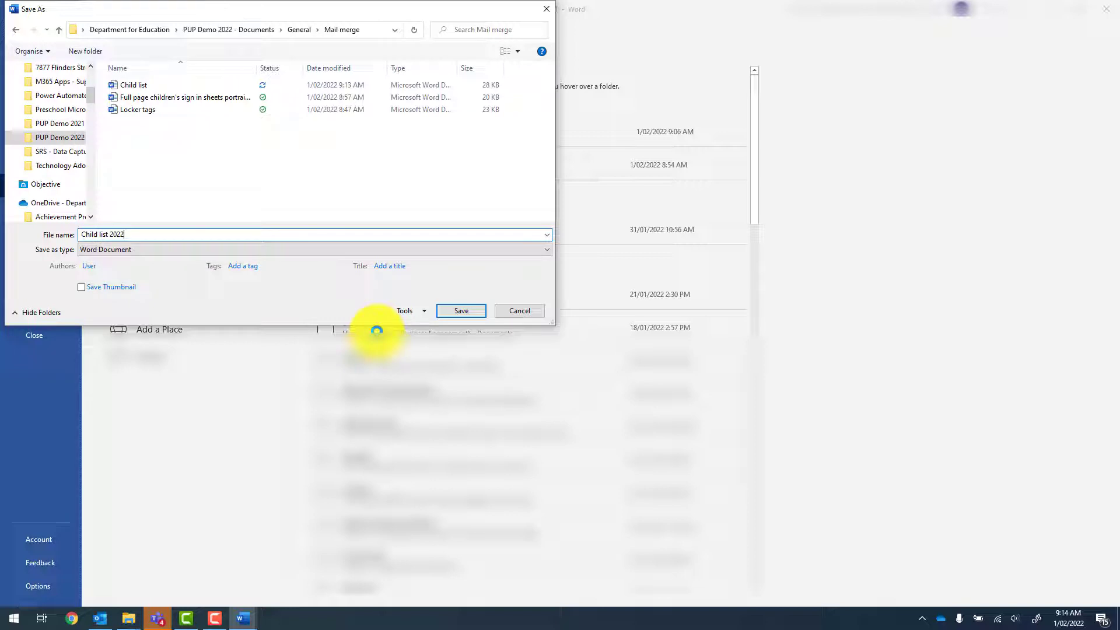
left_click(449, 315)
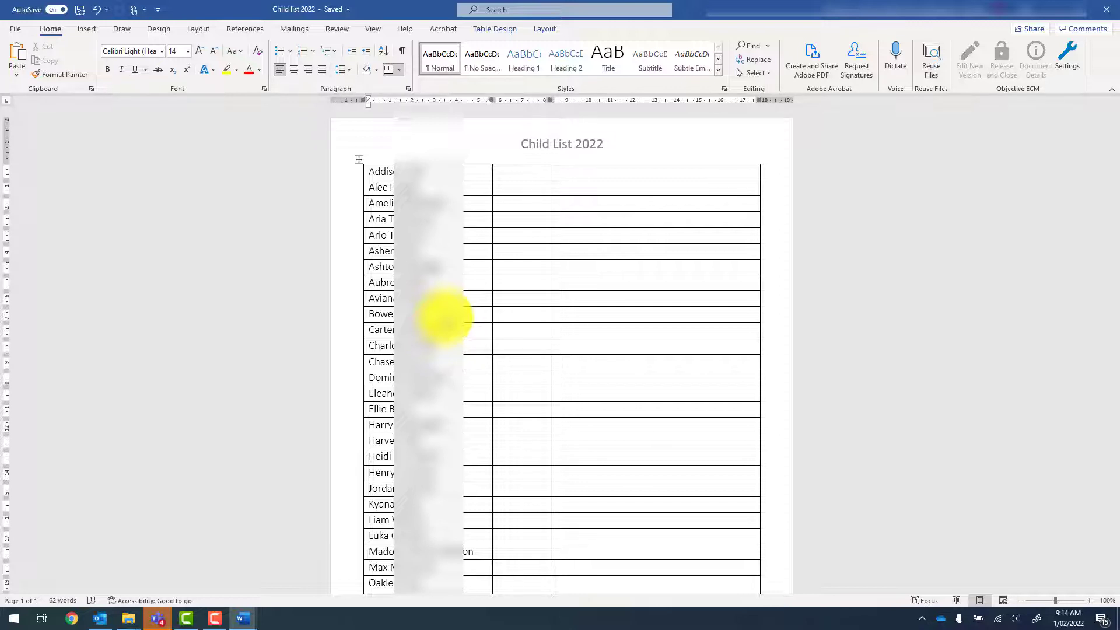
scroll(444, 317, "down", 3)
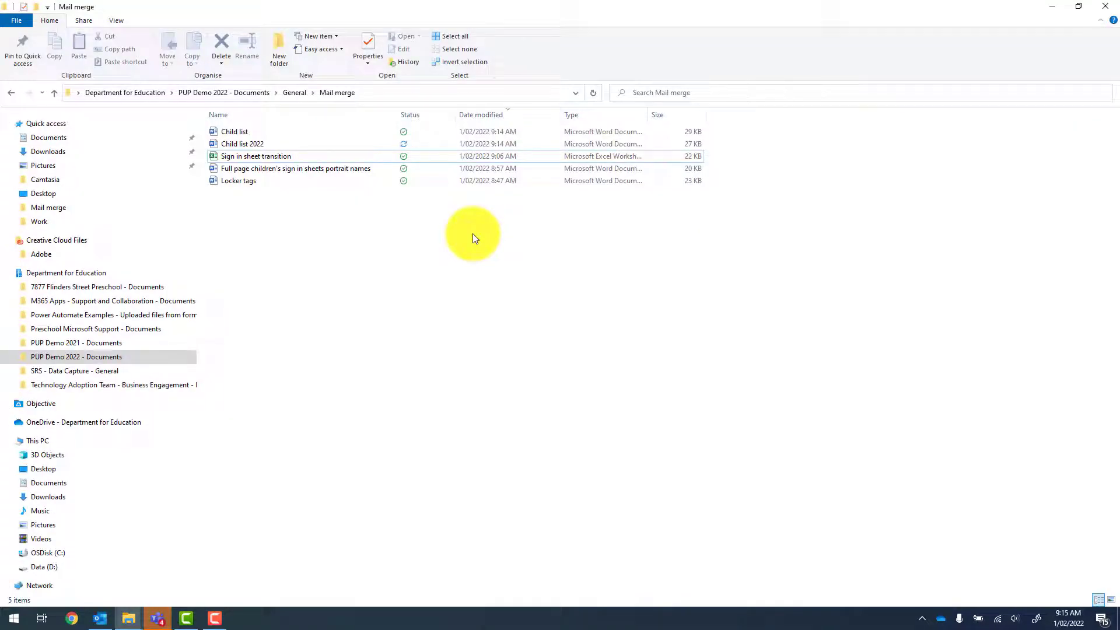
- Open Full page children's sign in sheets portrait names from the Mail merge folder and look over its two pages
double_click(296, 170)
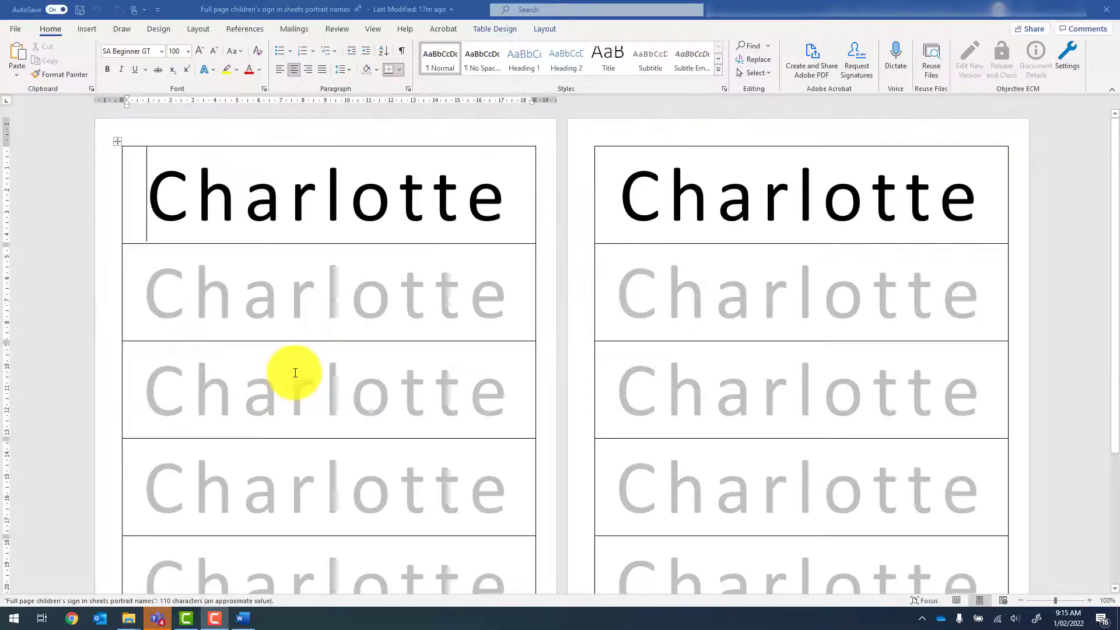
scroll(308, 369, "down", 2)
scroll(307, 369, "up", 2)
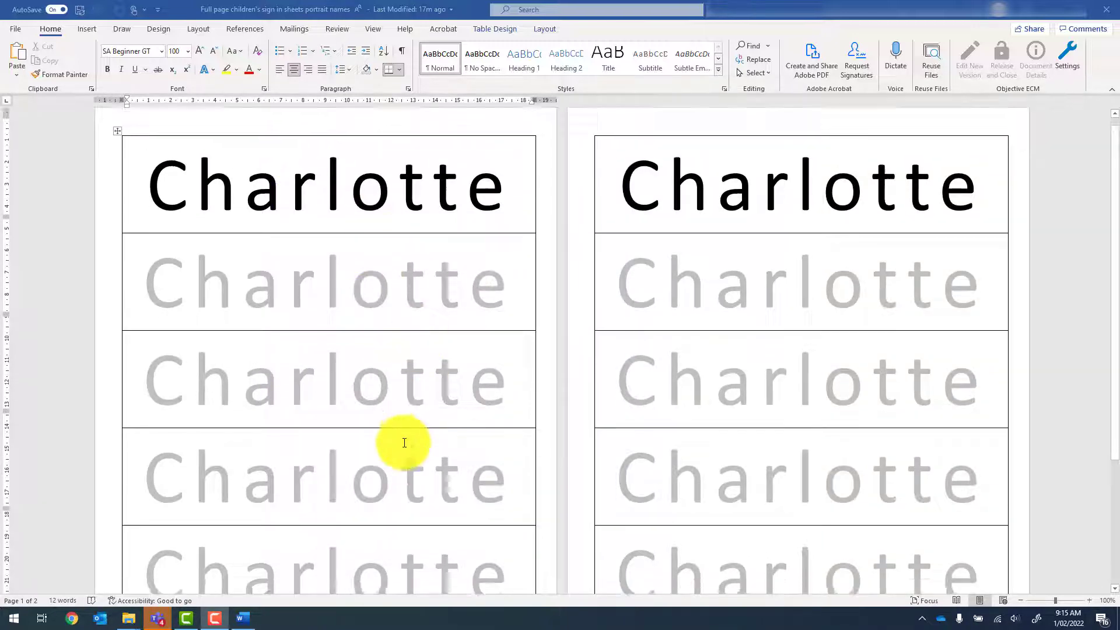
scroll(400, 445, "down", 3)
scroll(344, 287, "up", 3)
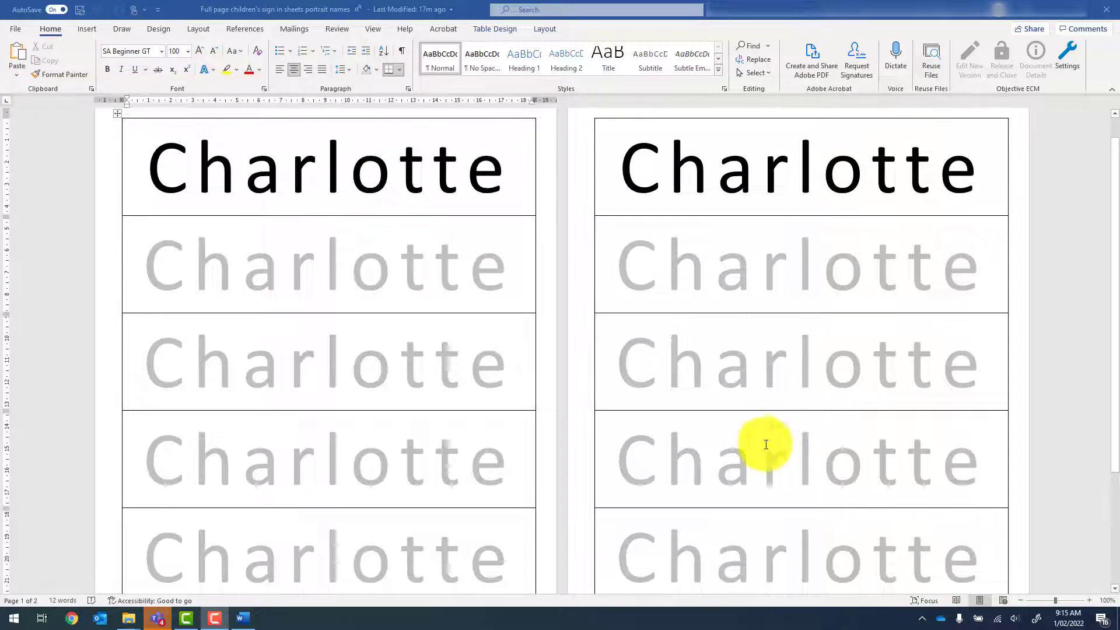
- Delete the sample child's name from every row of the tables on both pages, keeping the empty rows
scroll(763, 443, "down", 3)
scroll(996, 511, "up", 1)
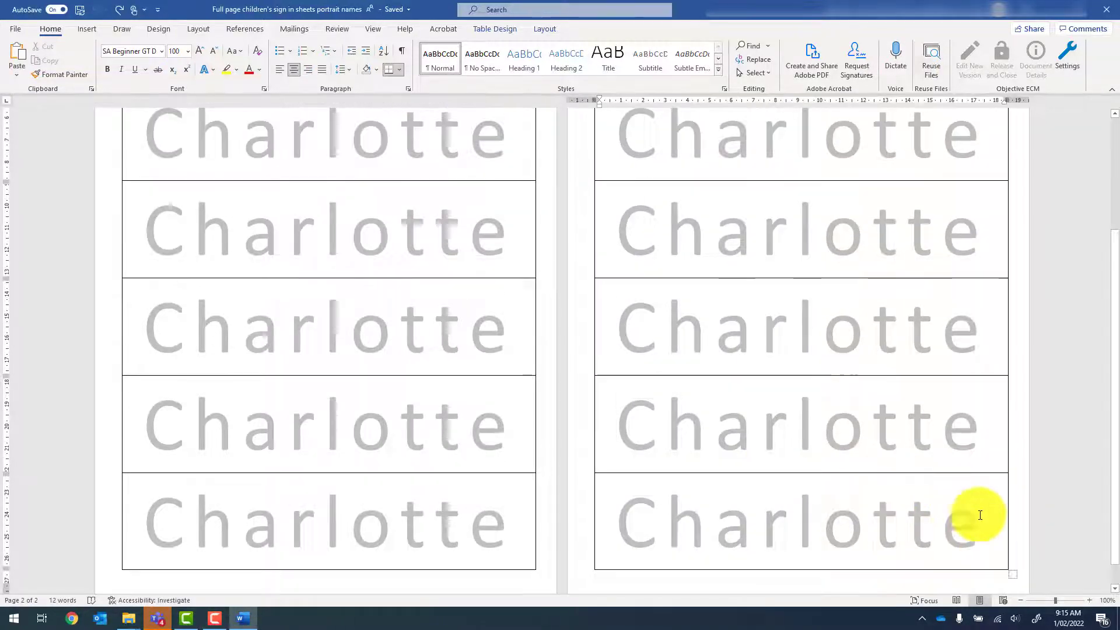
left_click_drag(962, 517, 672, 199)
key("Delete")
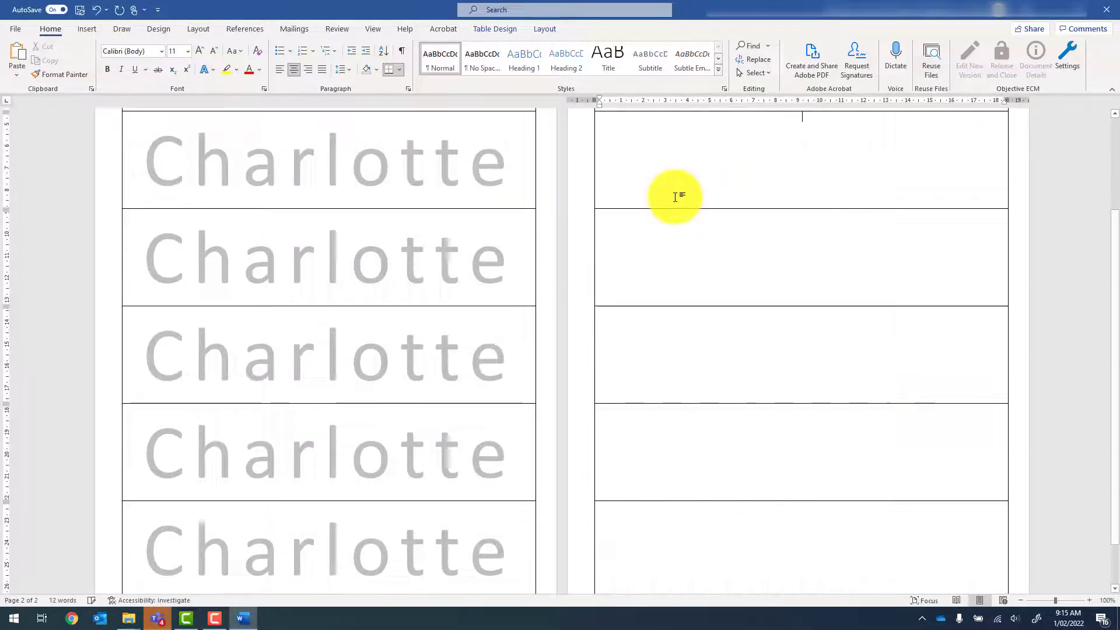
scroll(677, 194, "up", 2)
scroll(506, 516, "down", 3)
left_click_drag(505, 515, 325, 207)
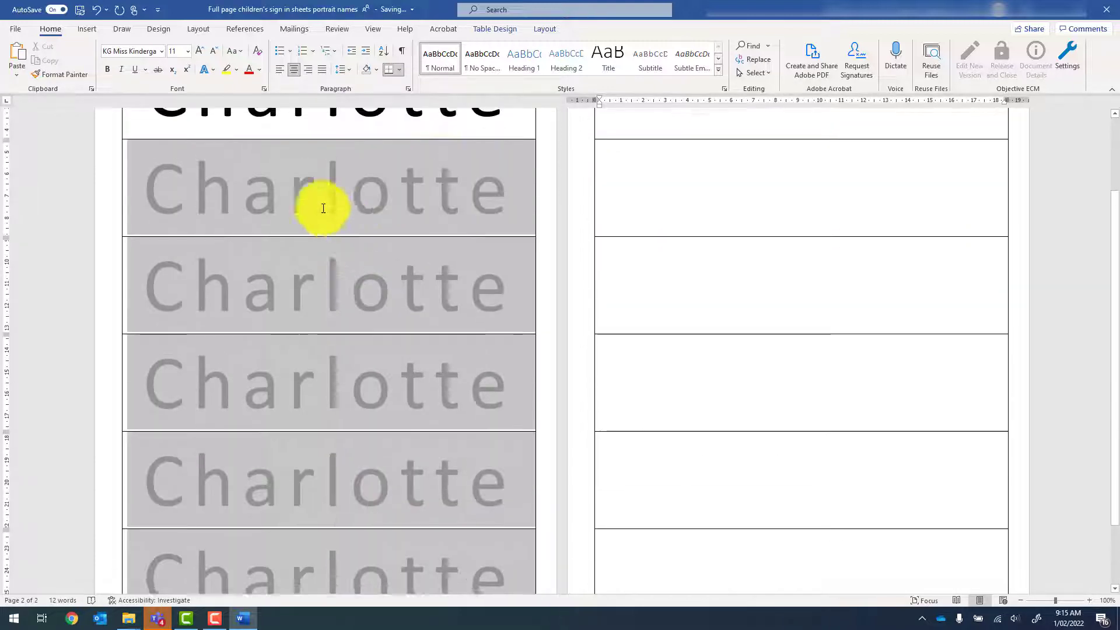
key("Delete")
scroll(480, 220, "up", 3)
left_click_drag(508, 202, 167, 201)
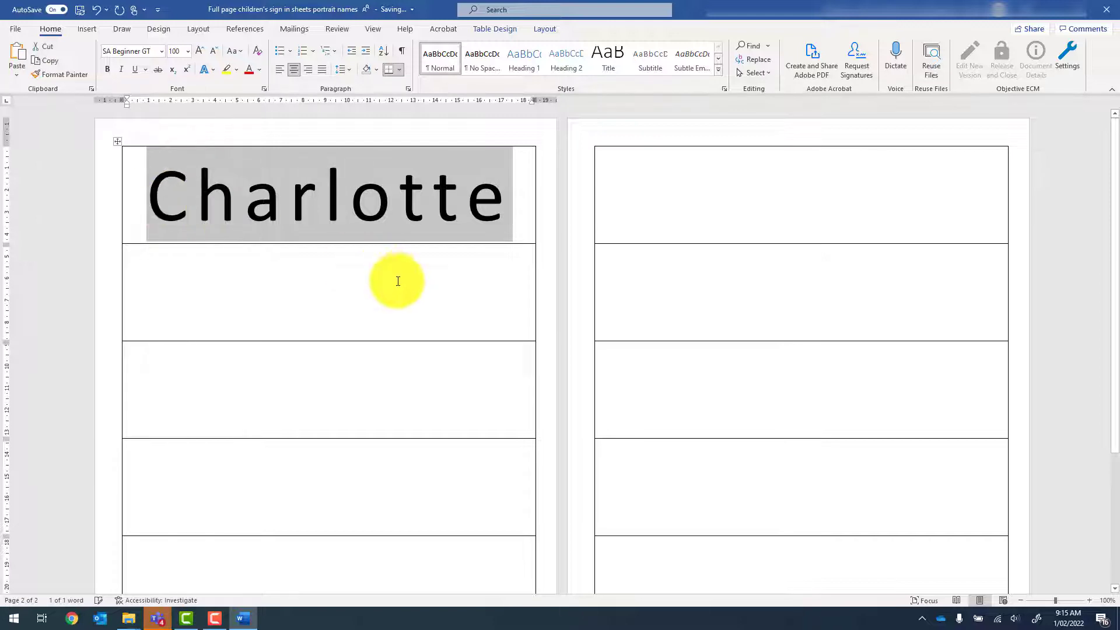
key("Delete")
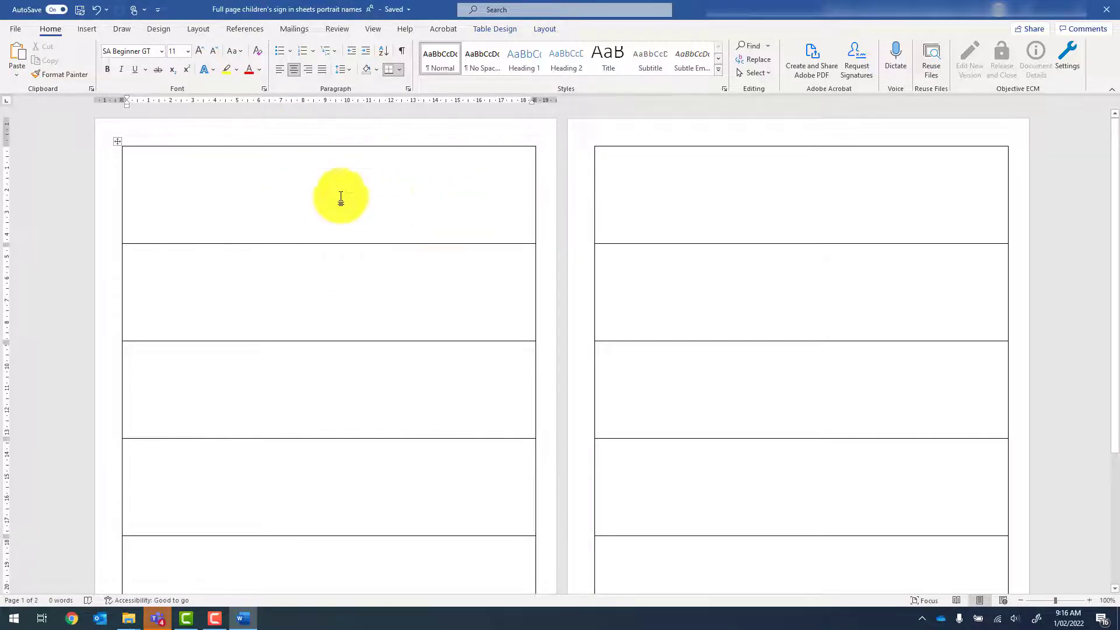
- Start a Letters mail merge in the emptied sign-in sheet document
left_click(294, 30)
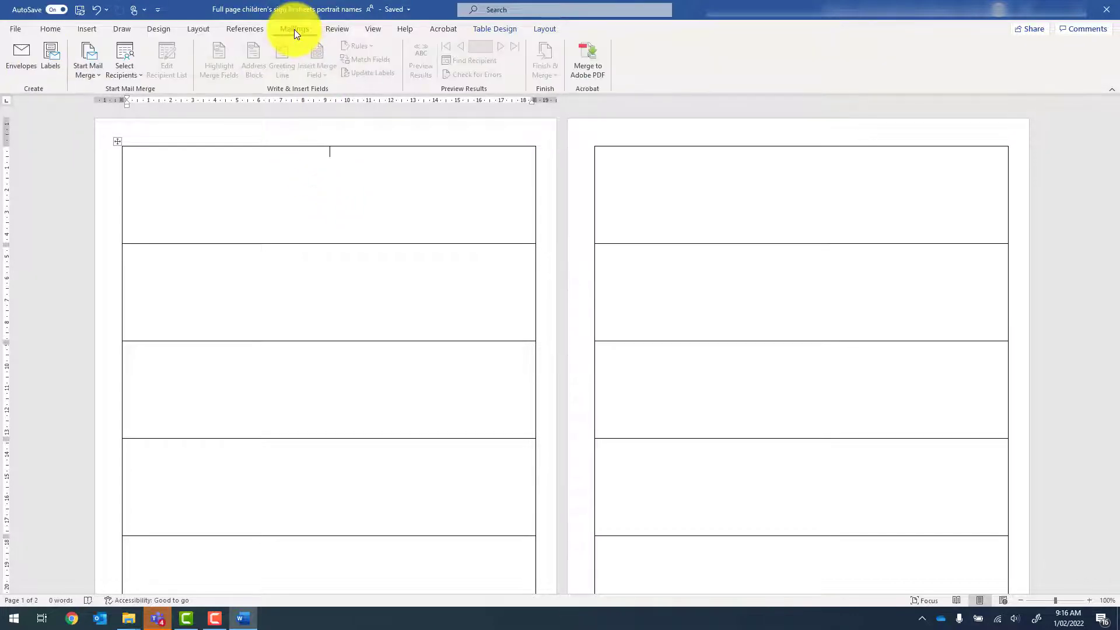
left_click(84, 75)
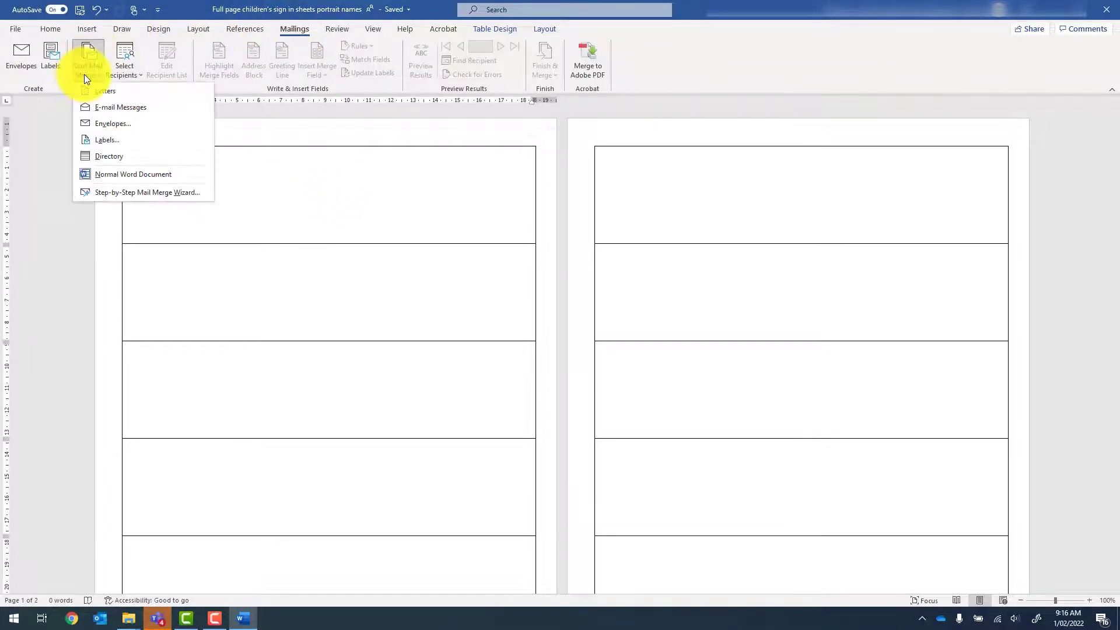
left_click(115, 94)
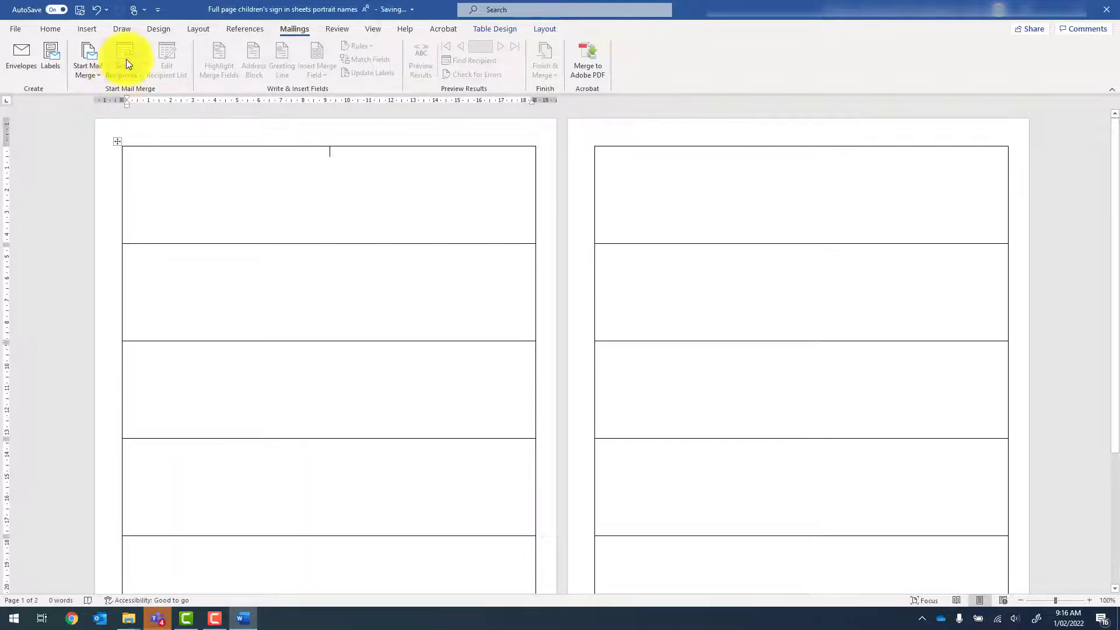
- Use the existing Sign in sheet transition workbook from the Mail merge folder as recipient list, picking its Mail merge table with column headers
left_click(127, 61)
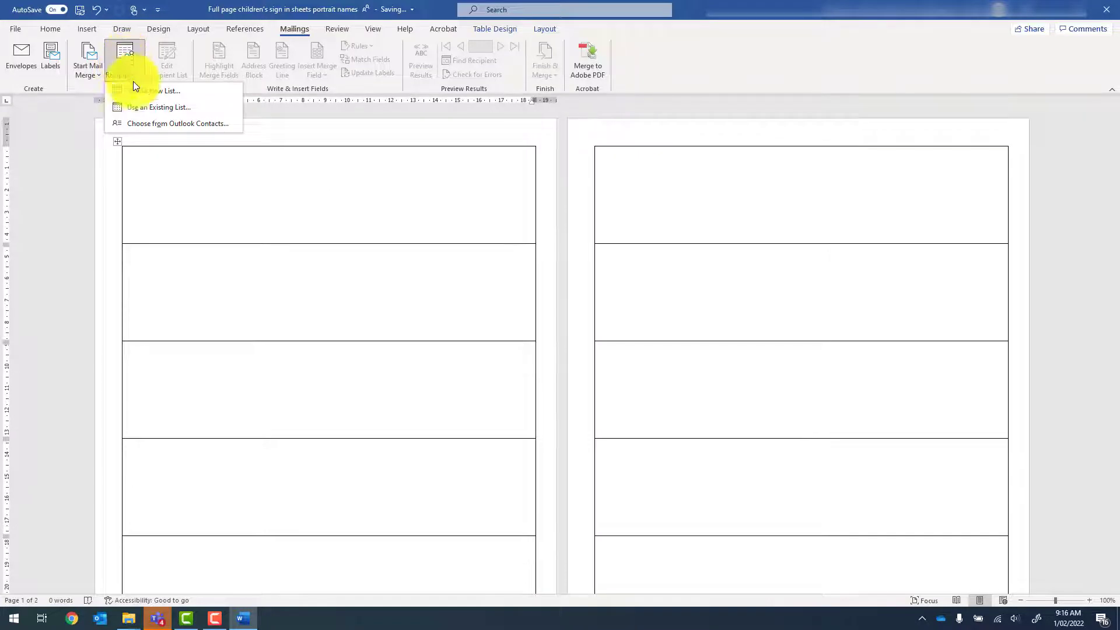
left_click(194, 111)
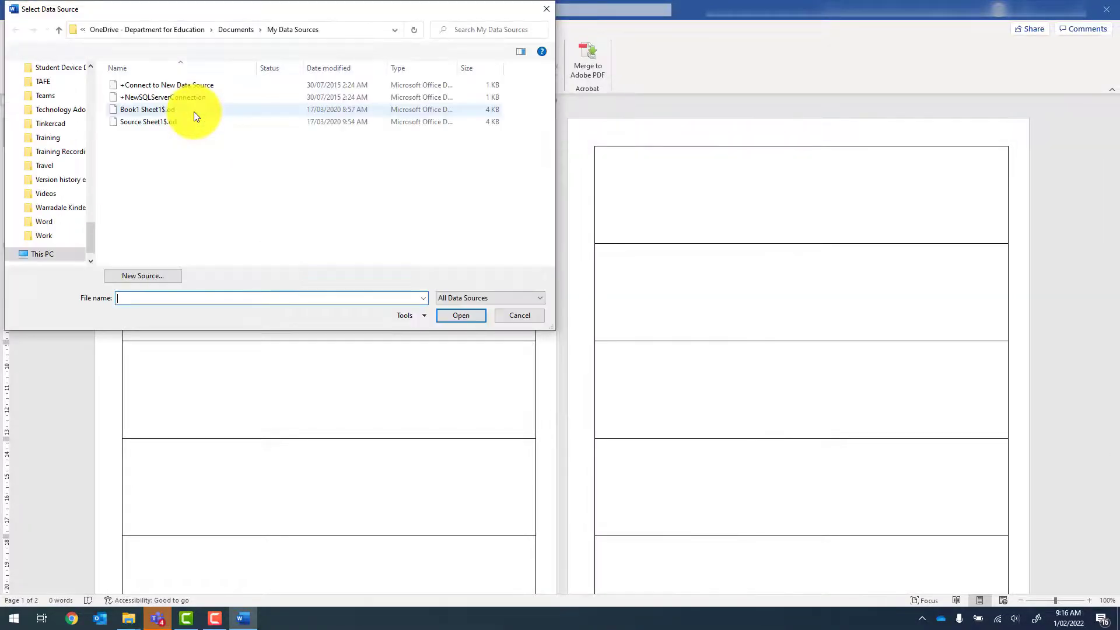
left_click_drag(90, 233, 82, 95)
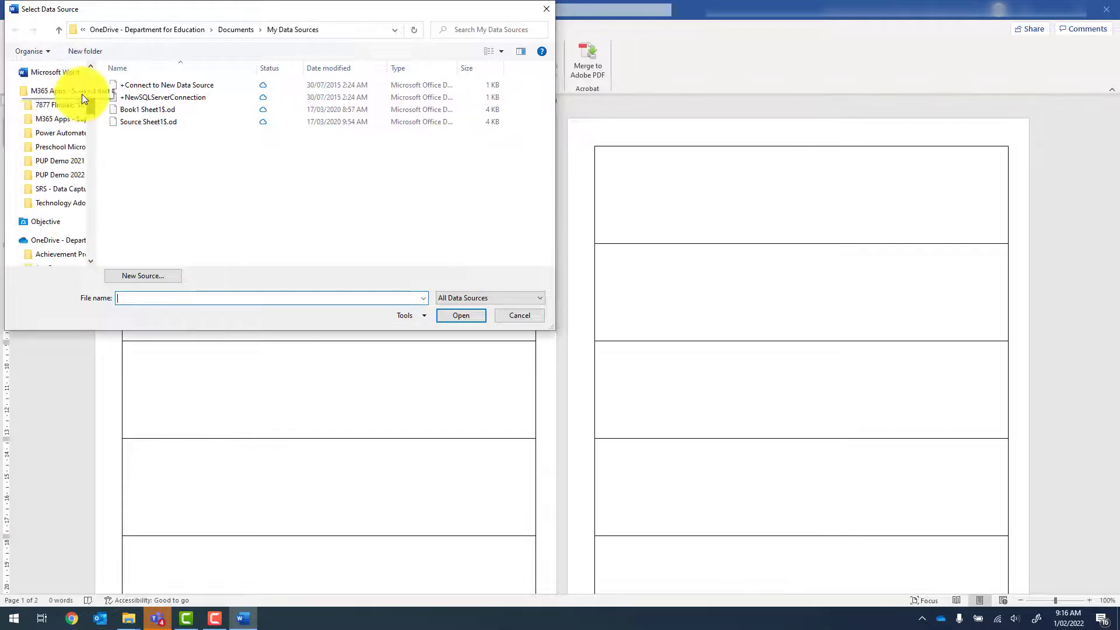
left_click(46, 175)
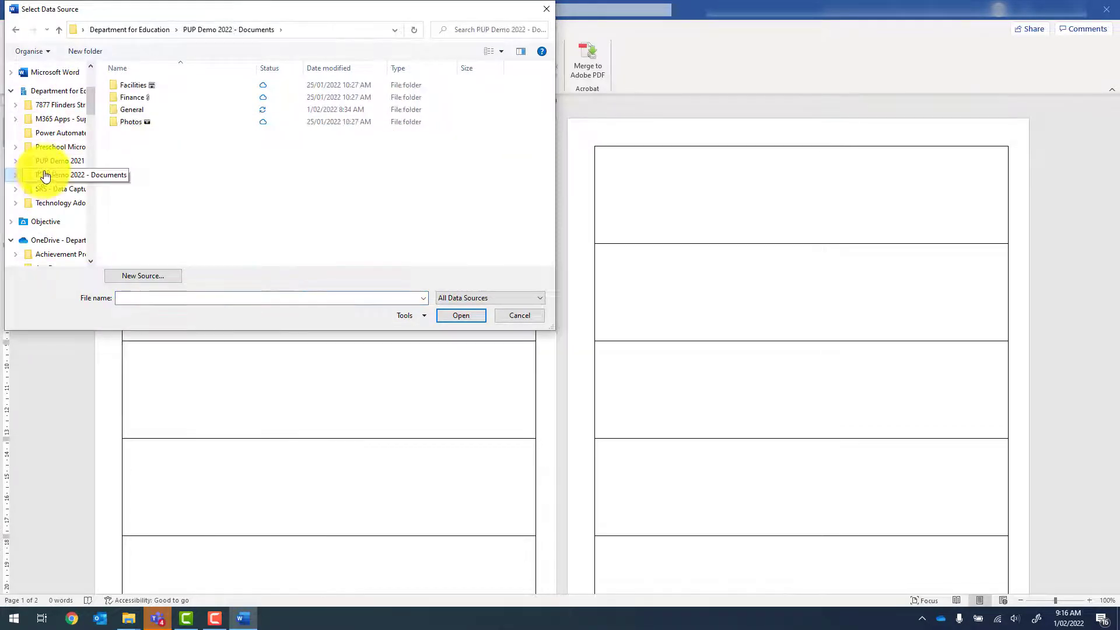
double_click(132, 110)
double_click(149, 86)
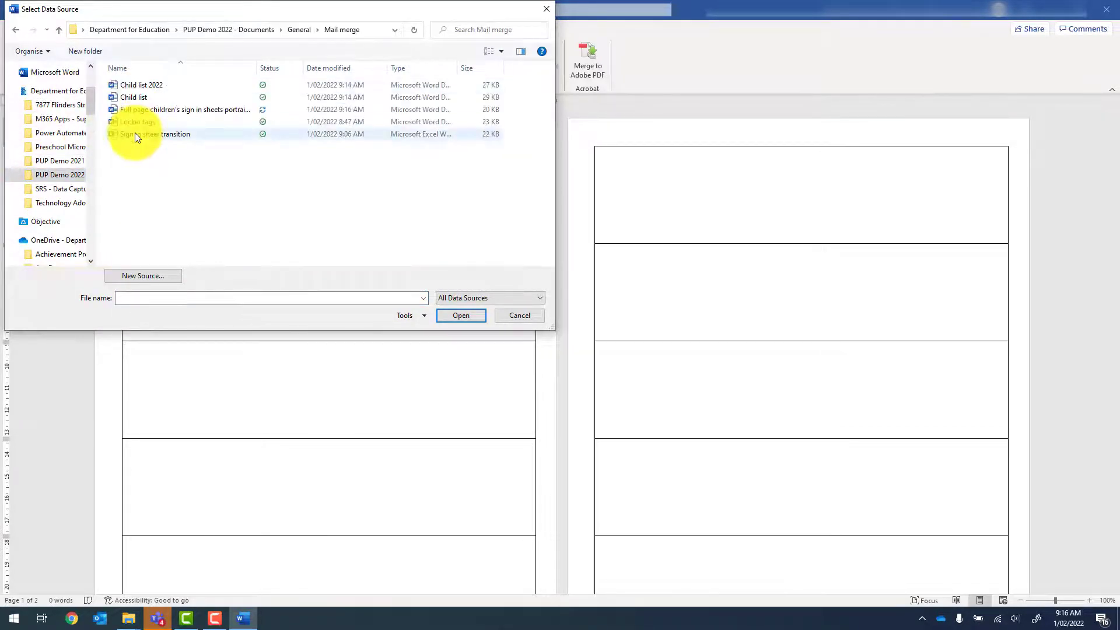
double_click(135, 134)
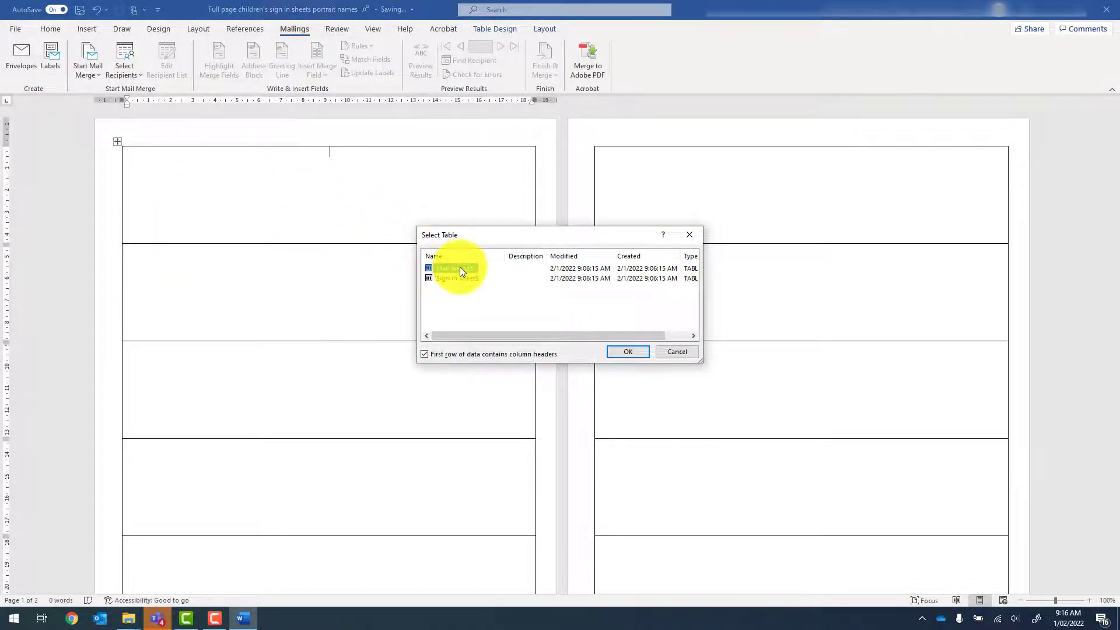
left_click(628, 352)
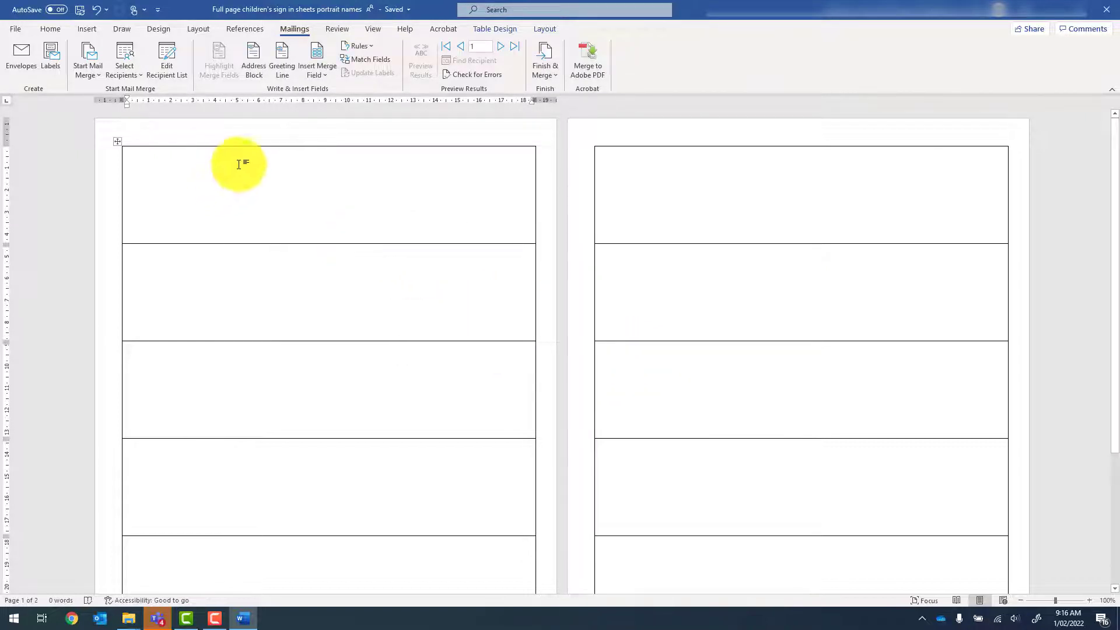
- Insert the First name merge field in the first row of the first page's table
left_click(320, 75)
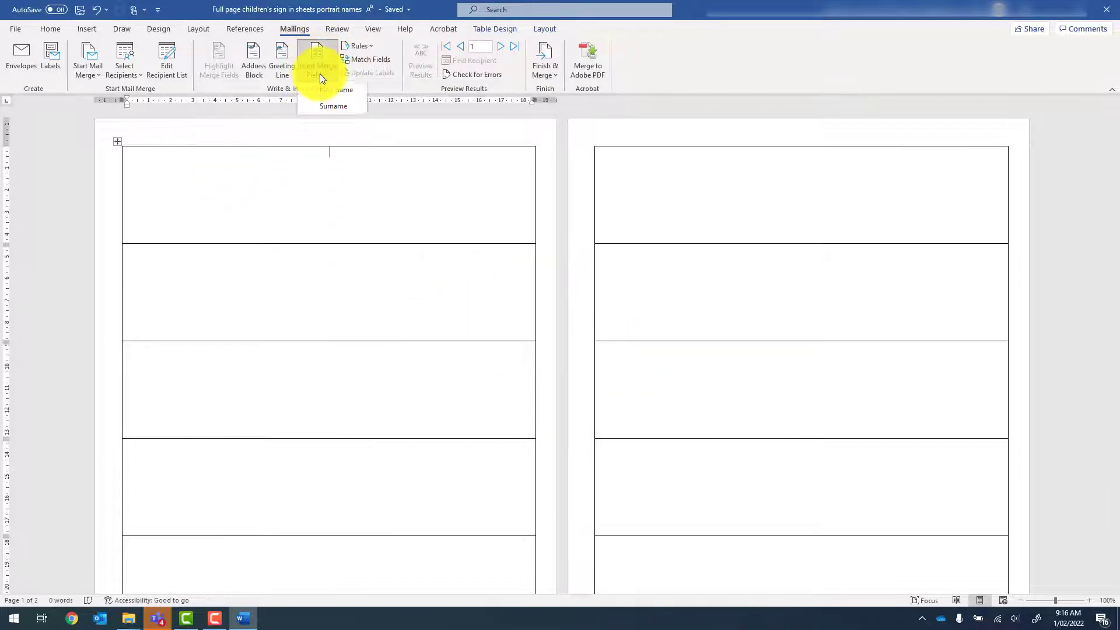
left_click(344, 92)
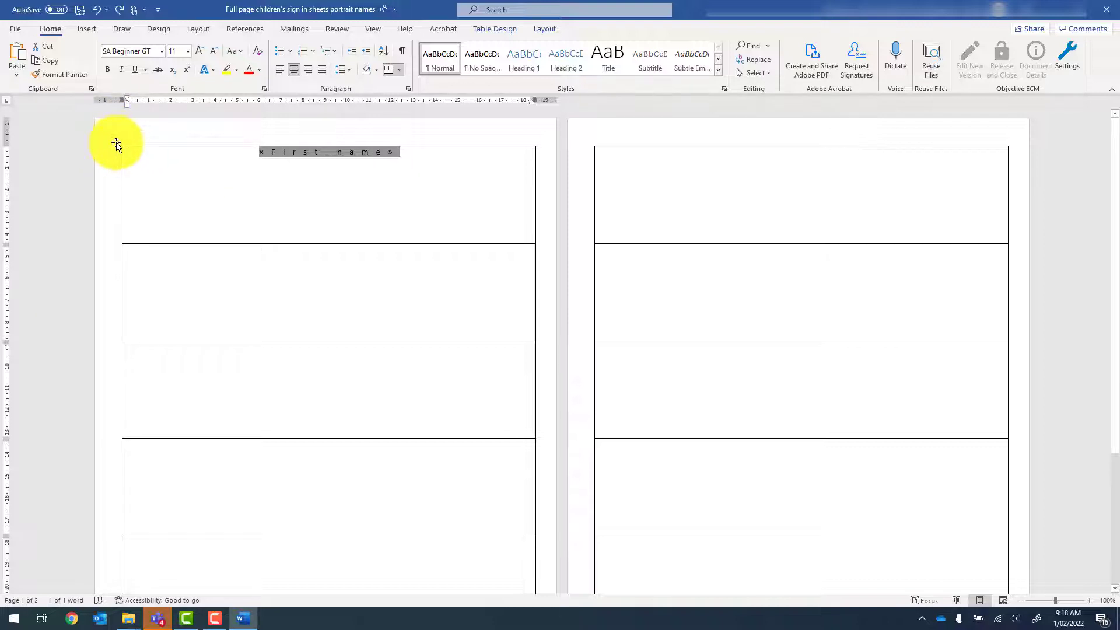
- Turn off automatic resizing to fit contents in the table options of the first page's table
left_click(116, 144)
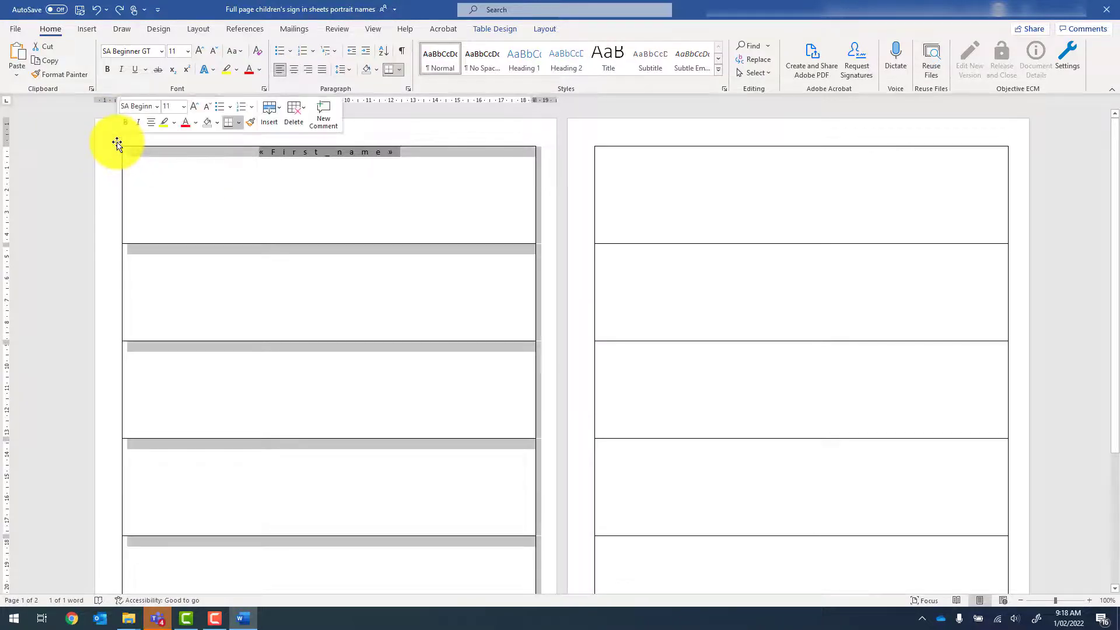
right_click(117, 143)
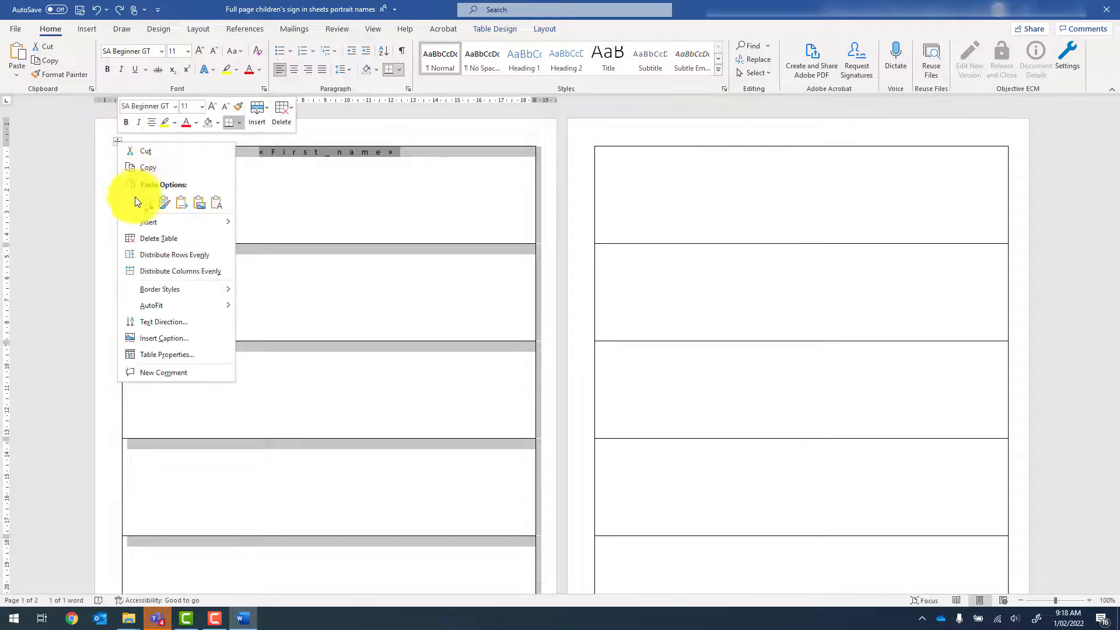
left_click(186, 357)
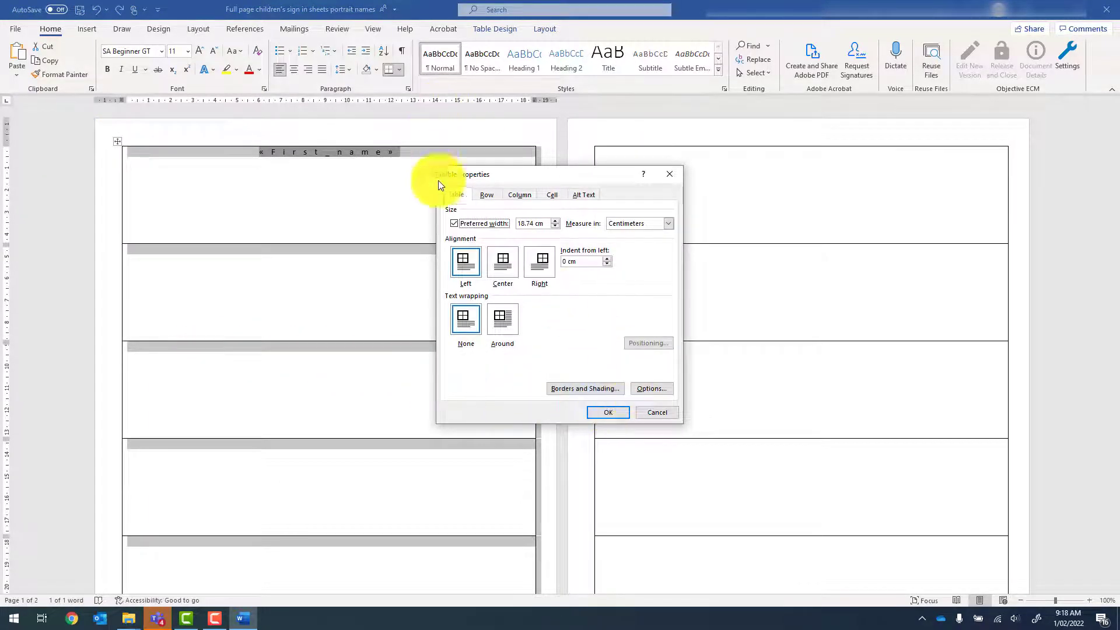
left_click(663, 392)
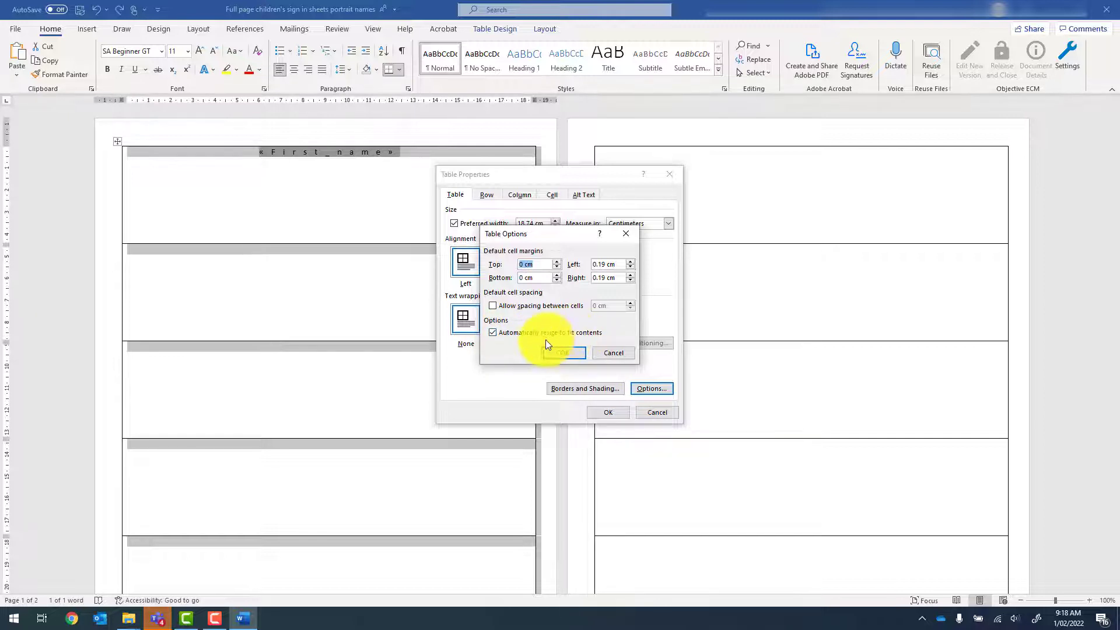
left_click(503, 331)
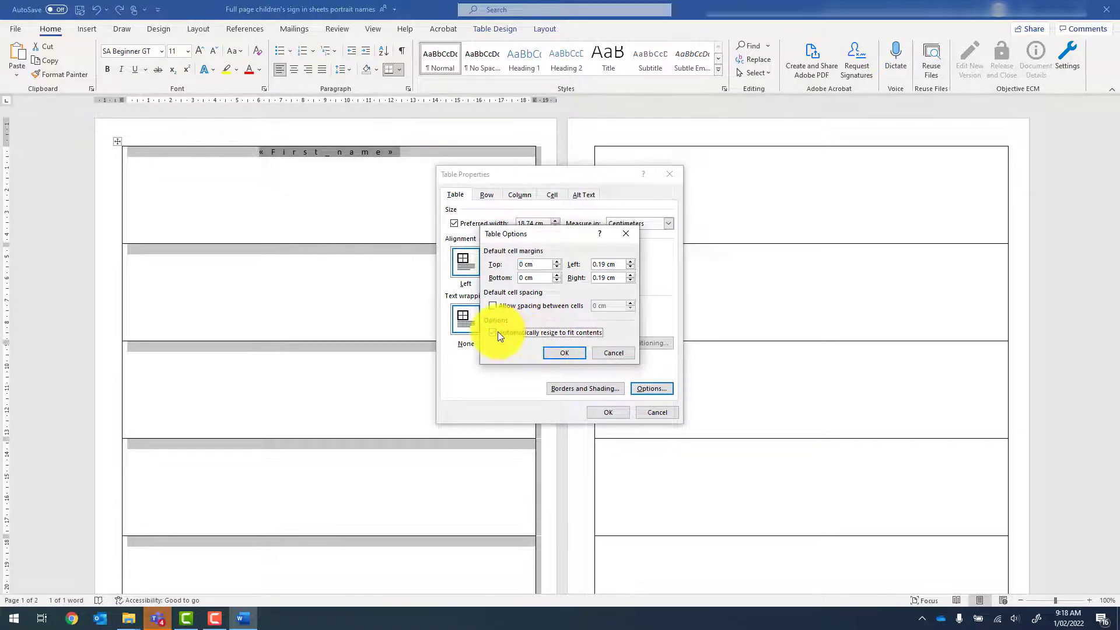
left_click(562, 354)
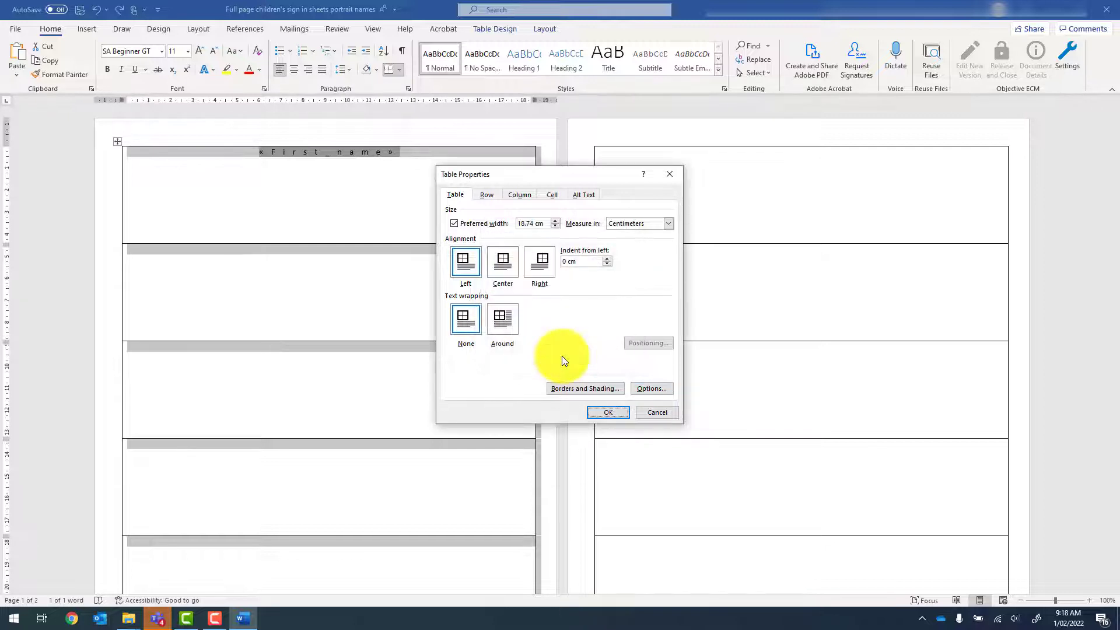
left_click(605, 413)
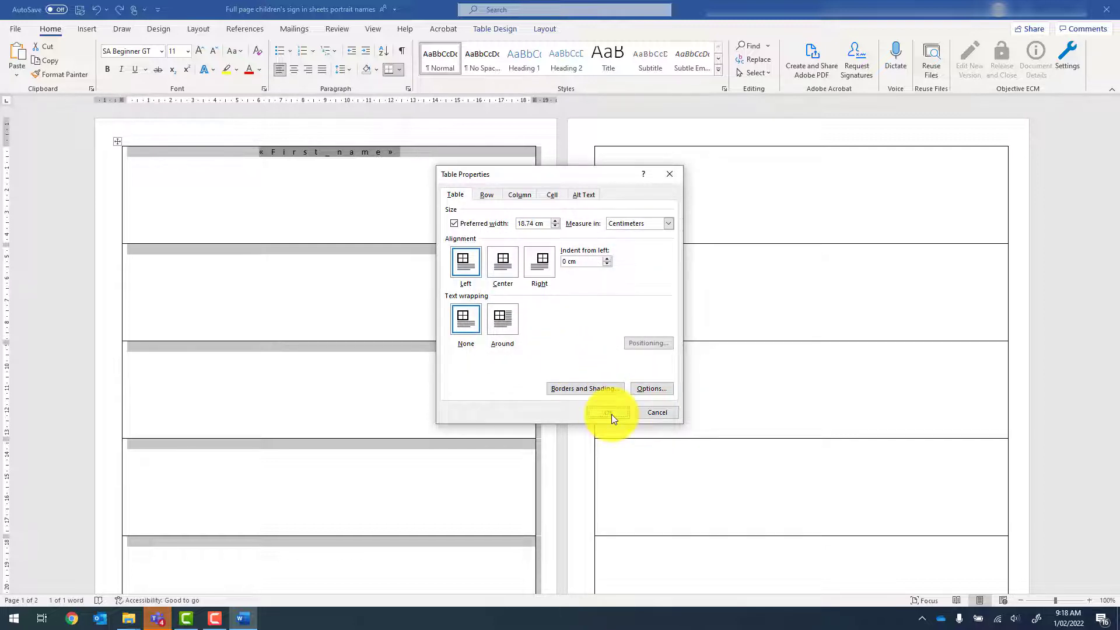
- Set the font size of the First name merge field in the first row to 100
left_click(413, 150)
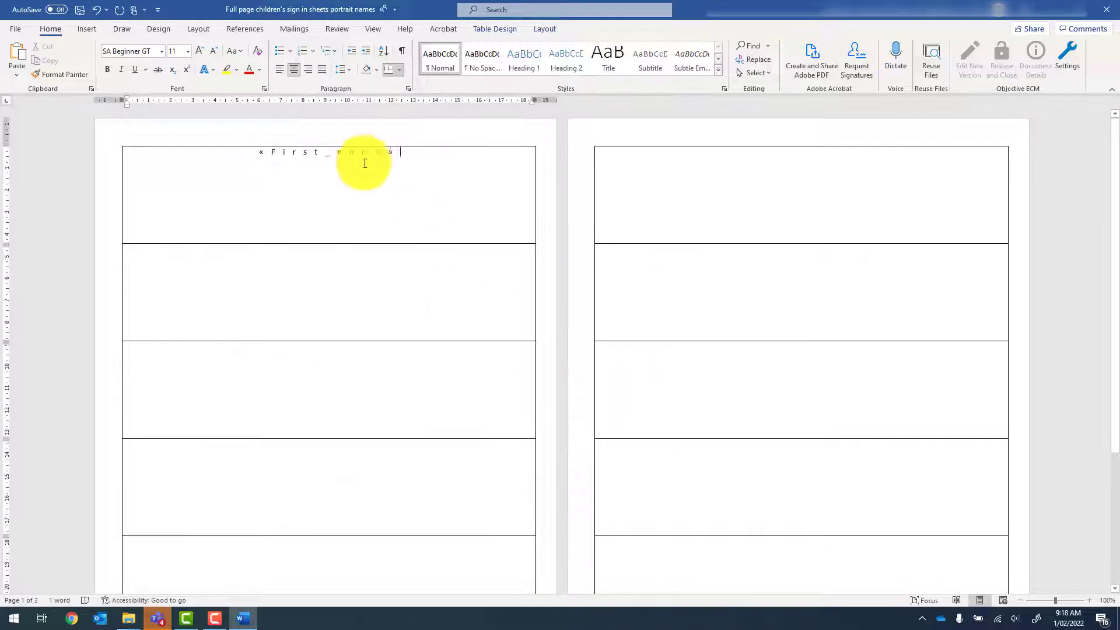
left_click(180, 51)
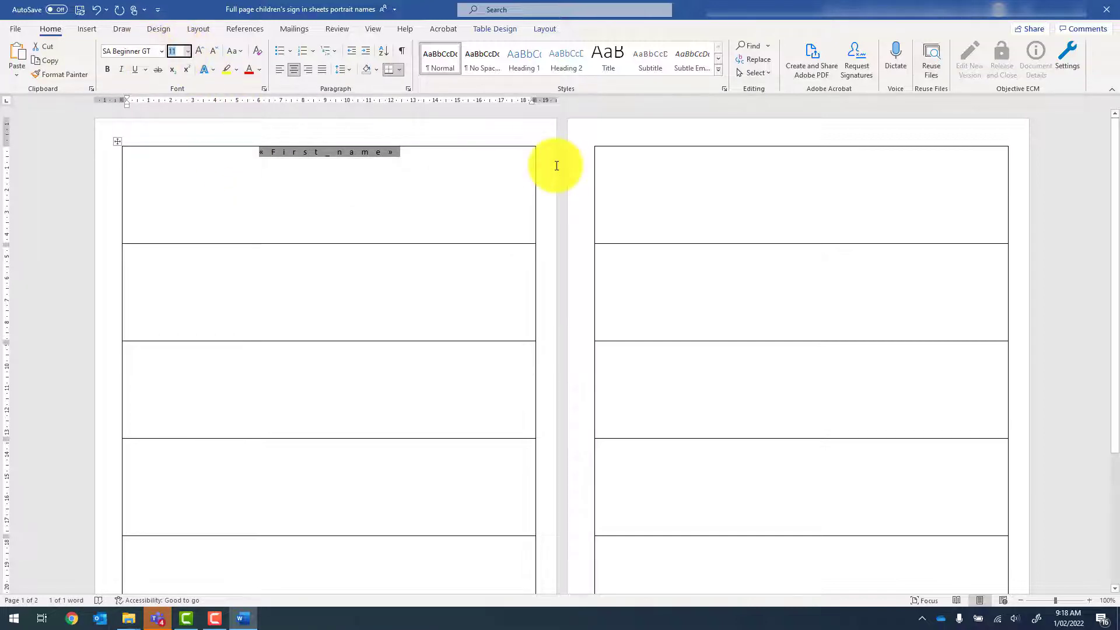
key("Return")
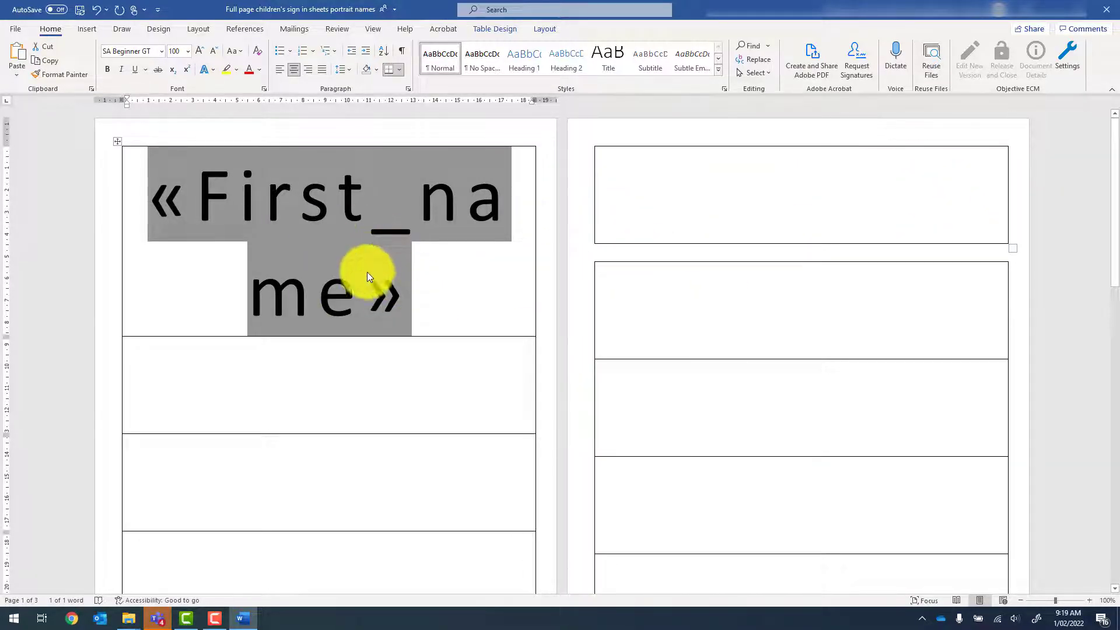
scroll(349, 245, "down", 2)
scroll(334, 209, "up", 2)
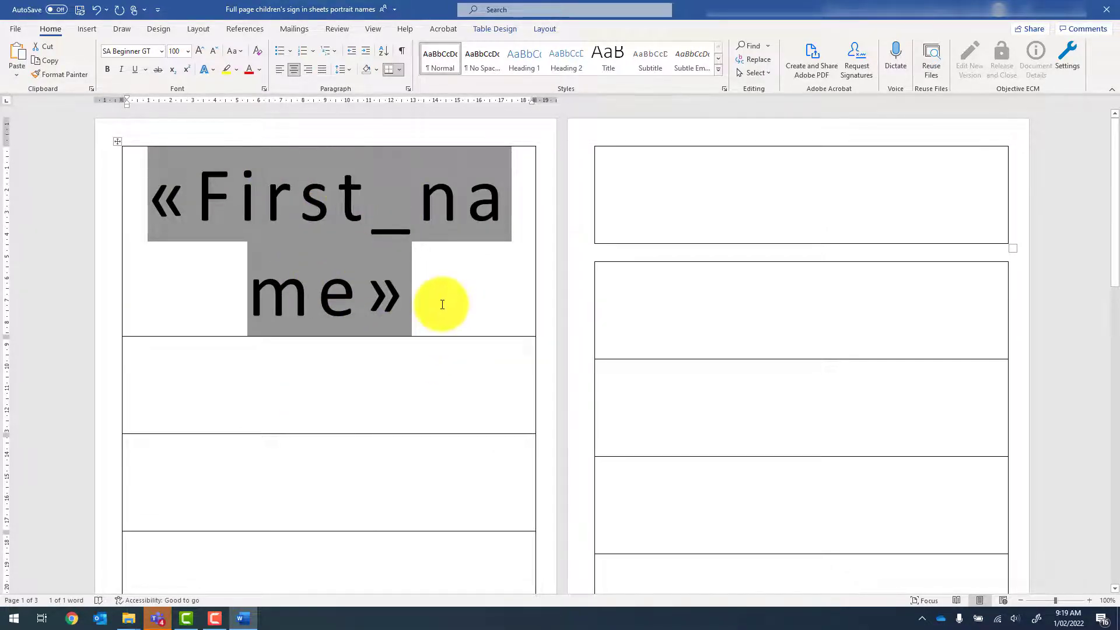
- Preview the first recipient's name in the first row, return to the merge field view and look over the table pages
left_click(294, 30)
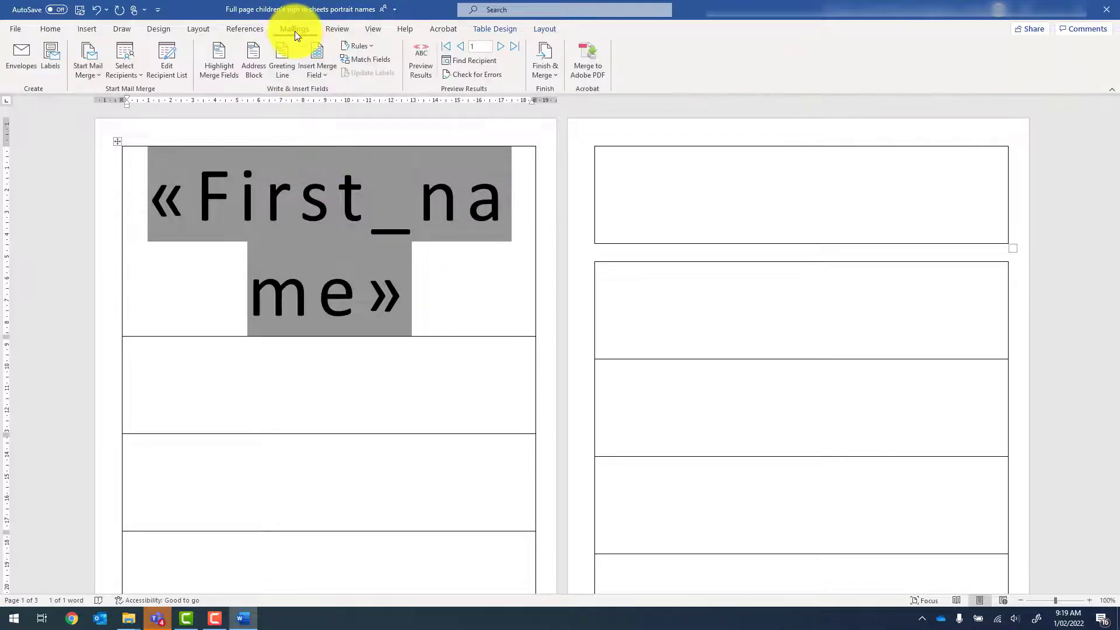
left_click(422, 58)
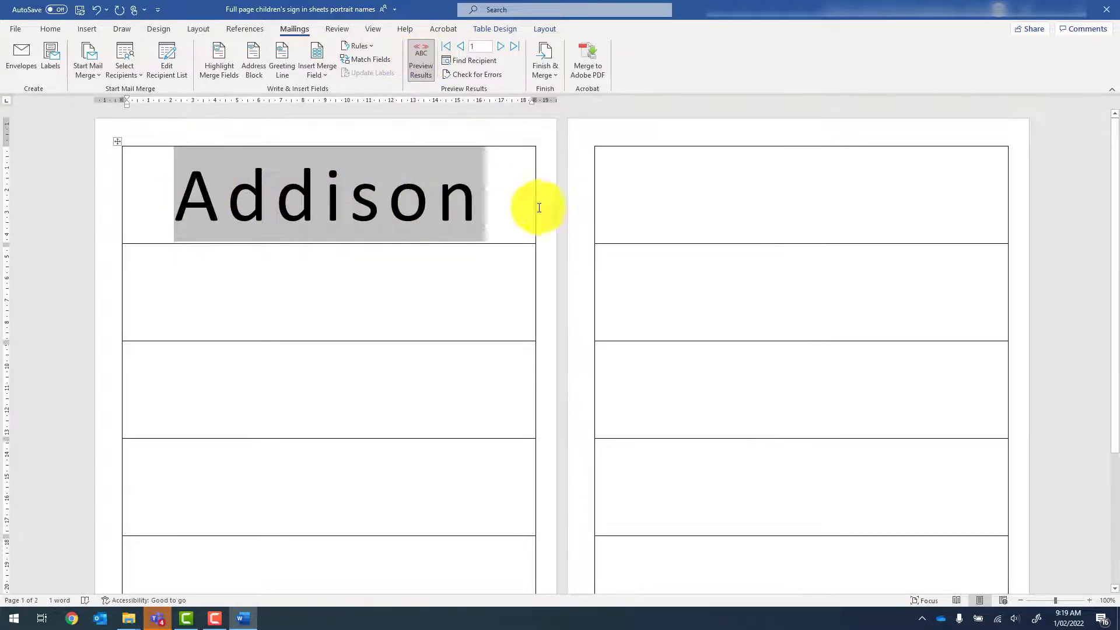
left_click(426, 58)
left_click(412, 272)
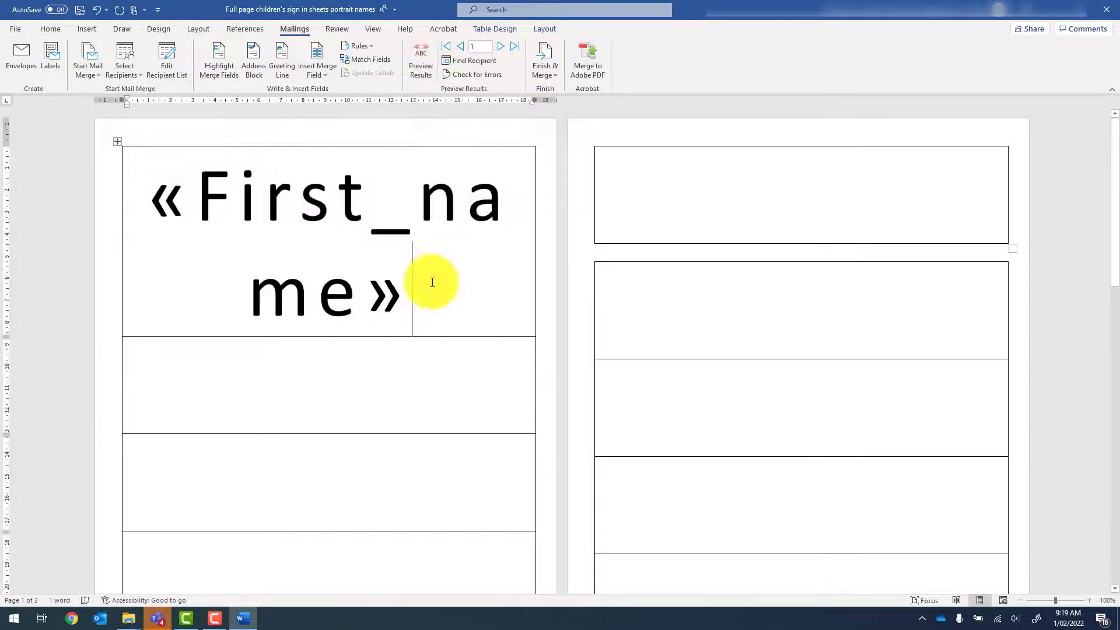
scroll(333, 273, "down", 3)
scroll(332, 273, "down", 6)
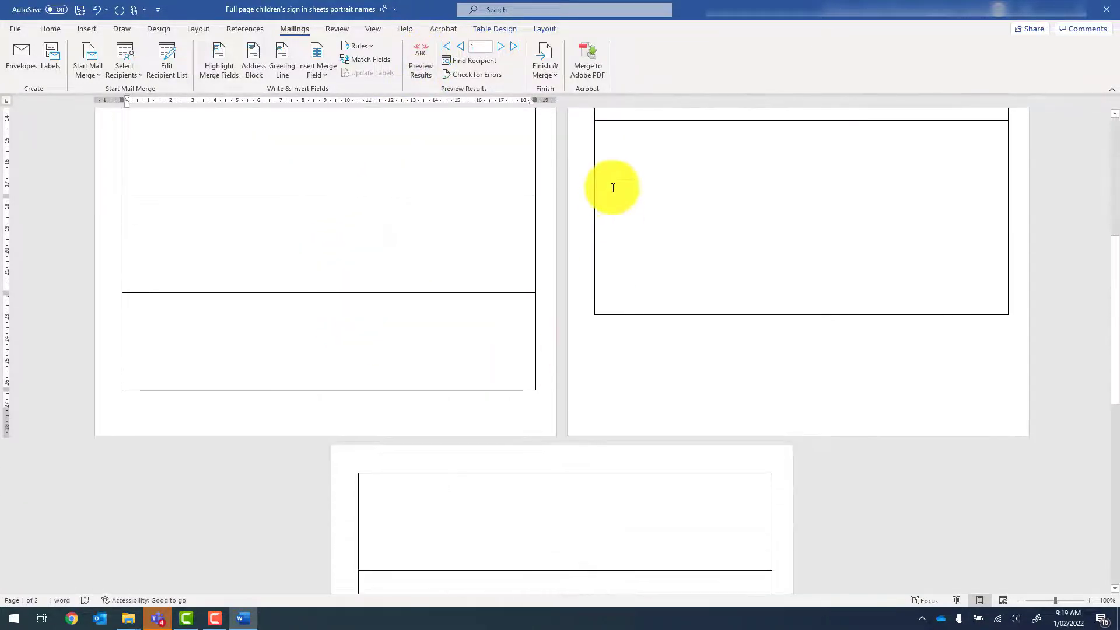
scroll(513, 345, "up", 3)
scroll(474, 294, "up", 7)
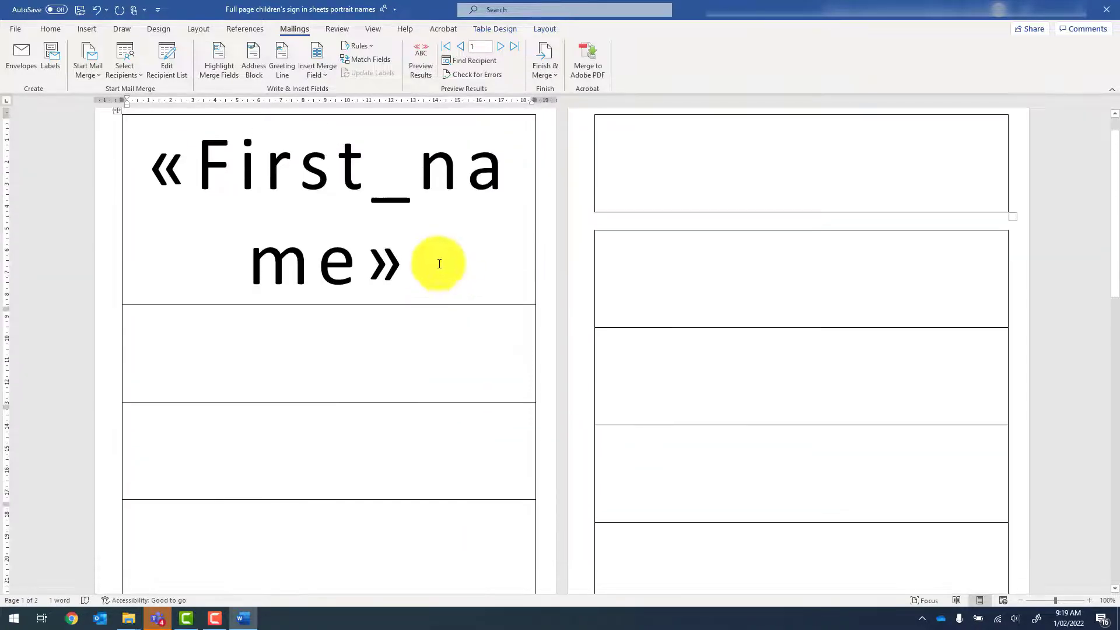
- Copy the enlarged First name merge field into the next four rows of the first table
left_click_drag(332, 292, 145, 205)
key("ctrl+c")
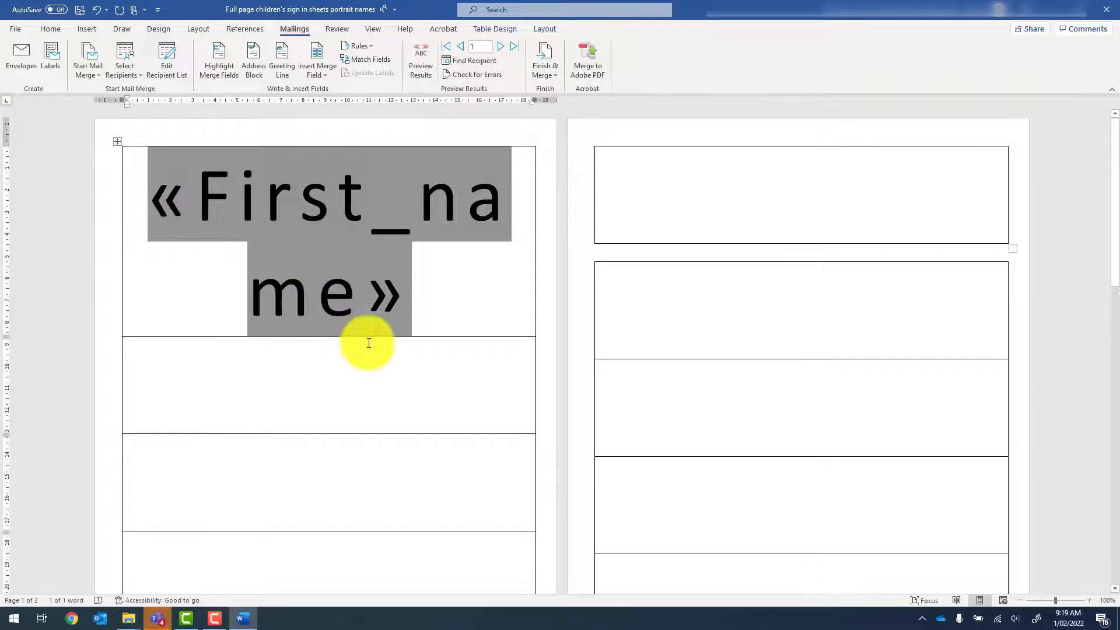
scroll(219, 325, "down", 4)
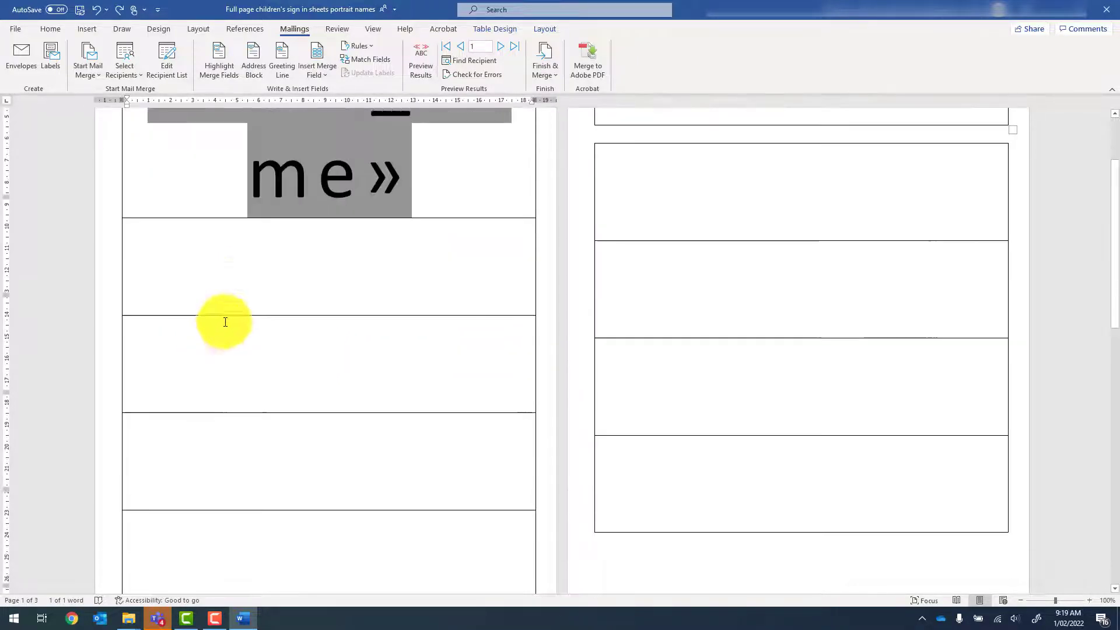
left_click_drag(266, 245, 259, 531)
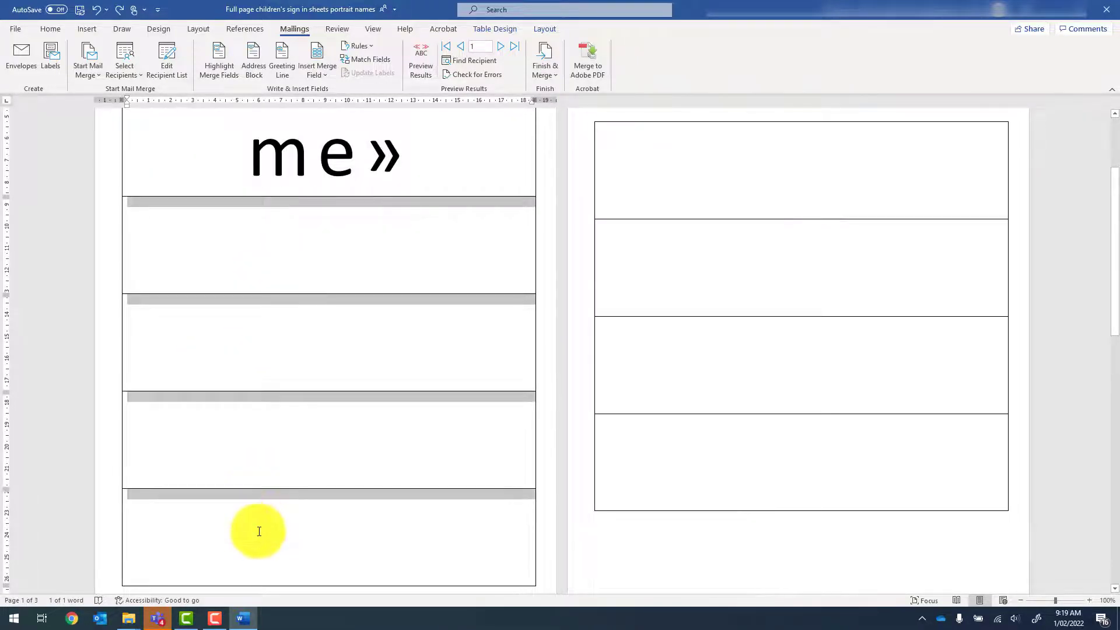
scroll(257, 249, "down", 3)
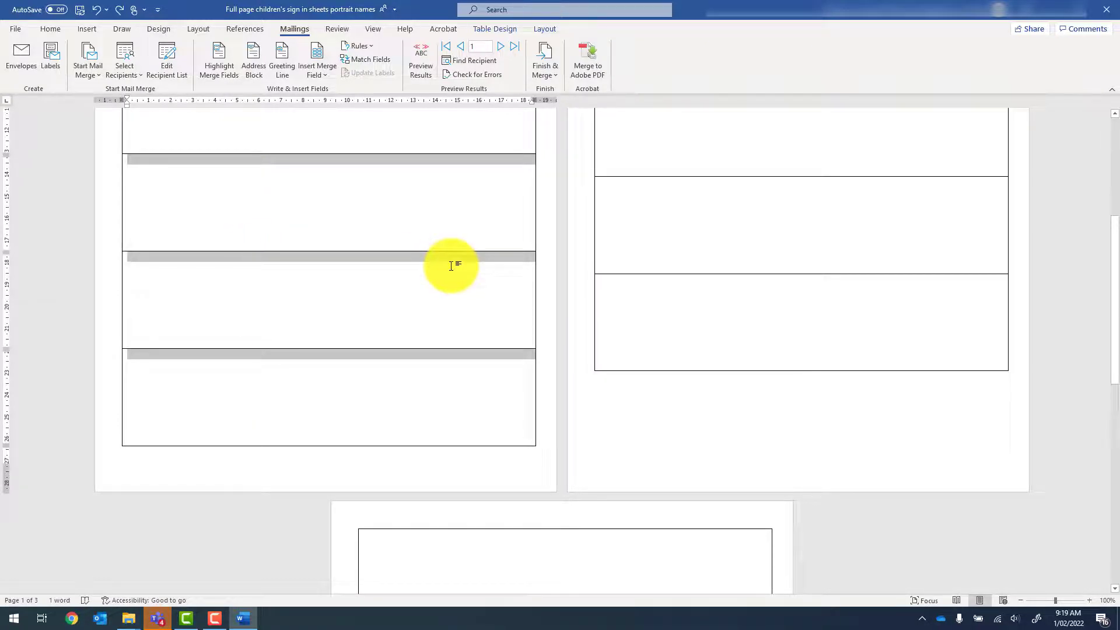
key("ctrl+v")
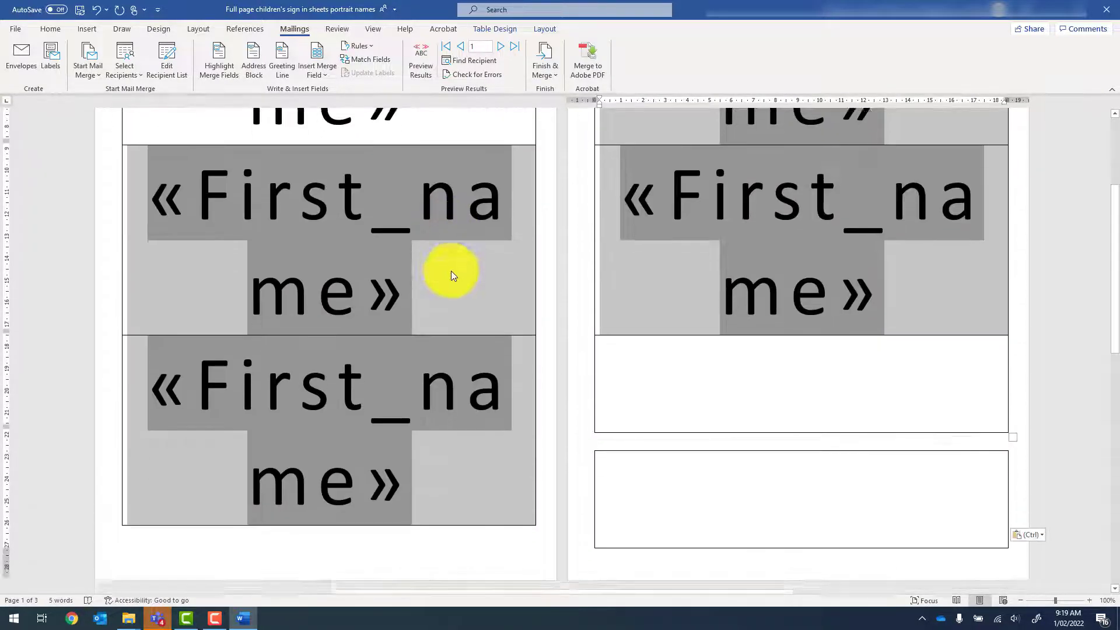
- Delete the blank line separating the first table from the second
scroll(450, 271, "down", 4)
left_click(750, 325)
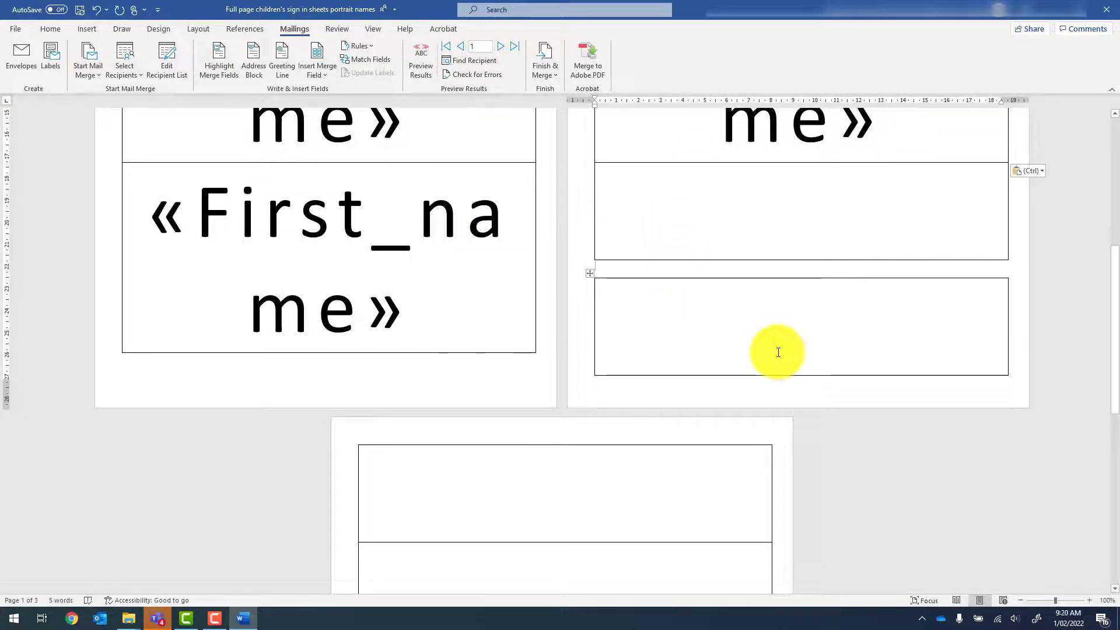
key("Delete")
- Paste the First name merge field into all the remaining empty rows of the joined table
left_click(716, 210)
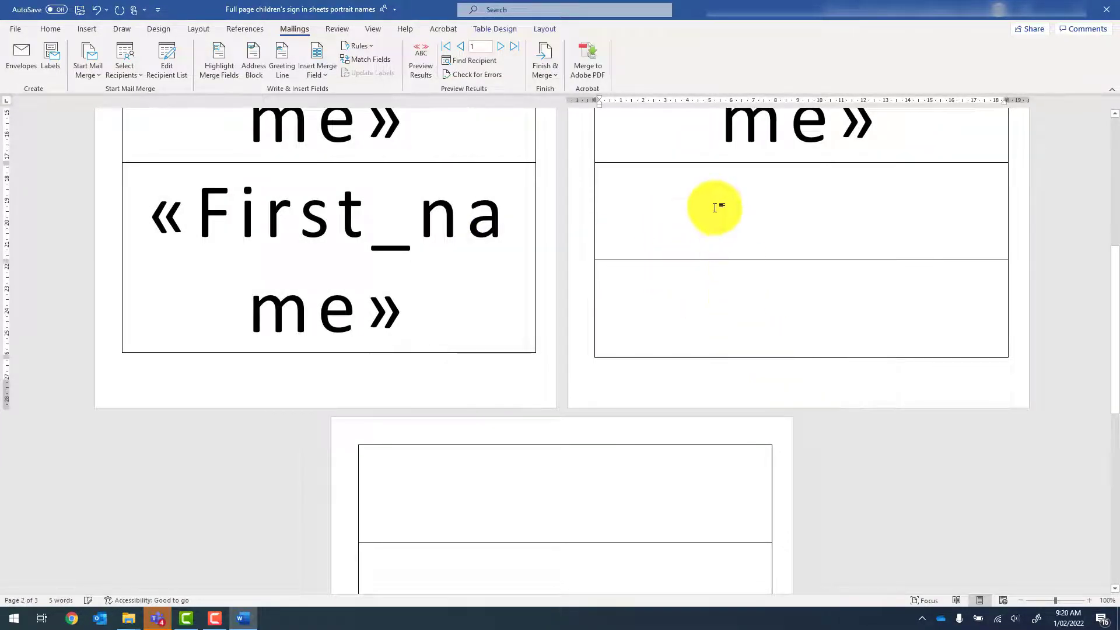
left_click_drag(702, 304, 608, 415)
key("ctrl+v")
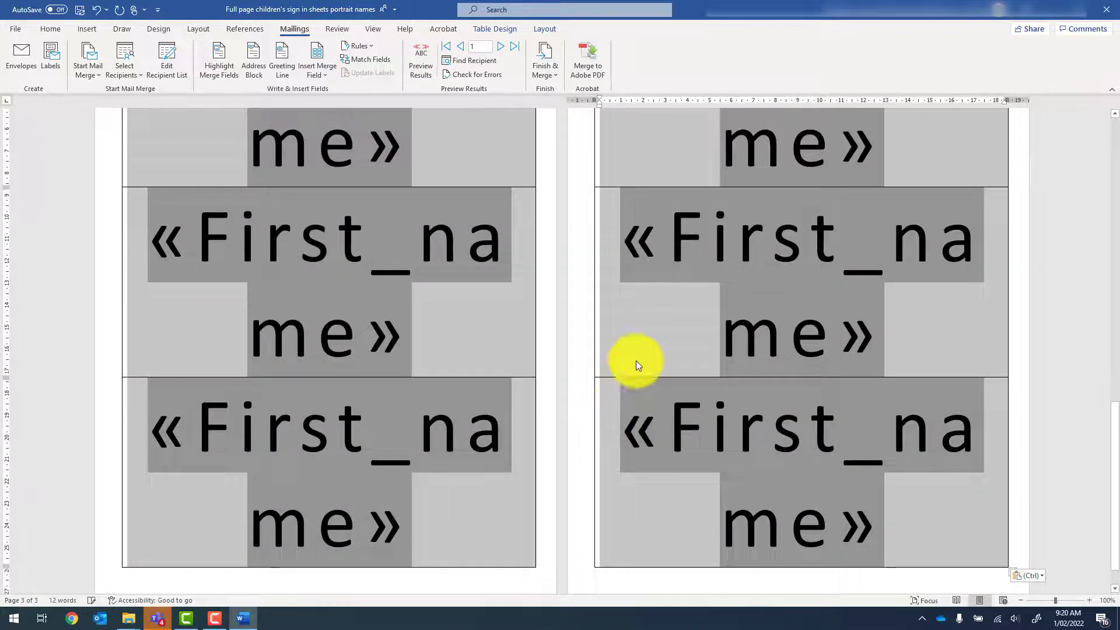
left_click(614, 337)
scroll(555, 292, "down", 8)
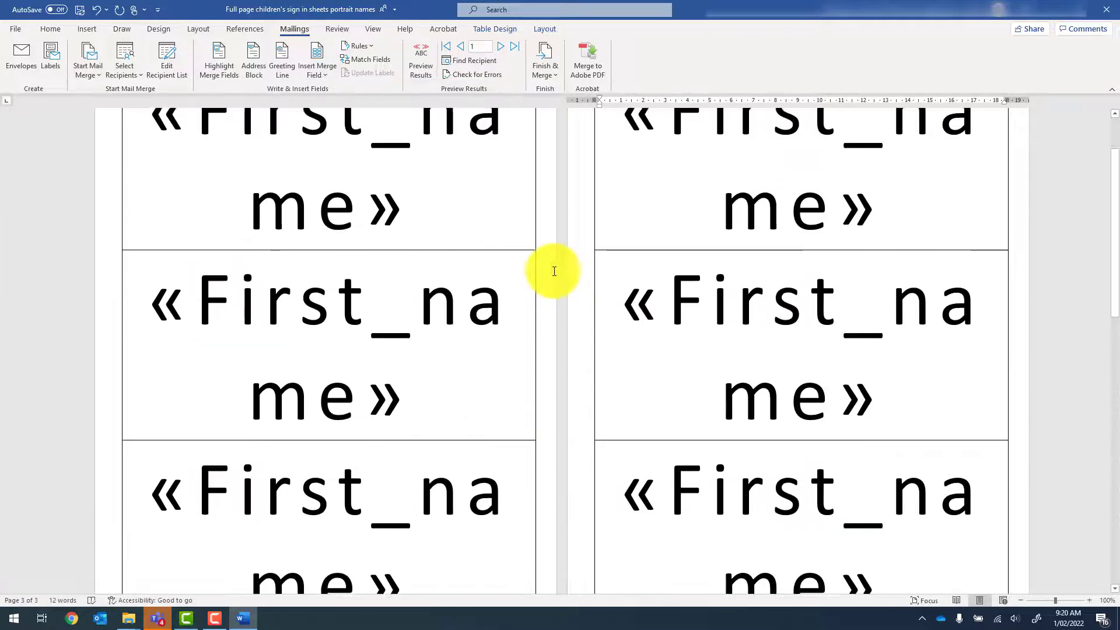
- Preview the merge results and check how the first recipient's name fits the rows on both pages
left_click(197, 198)
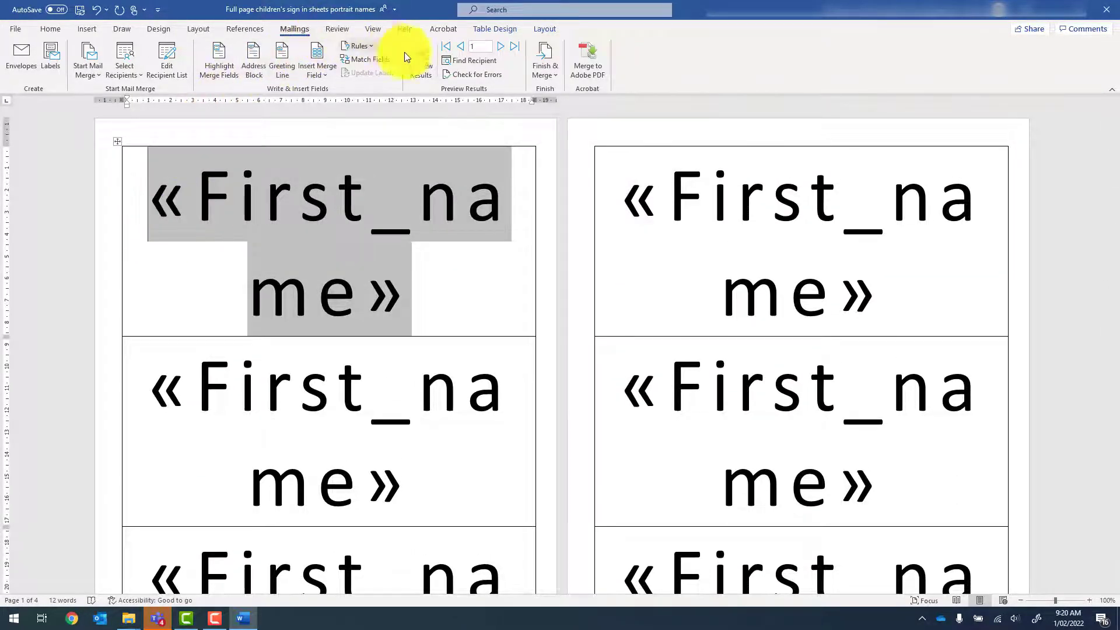
left_click(419, 57)
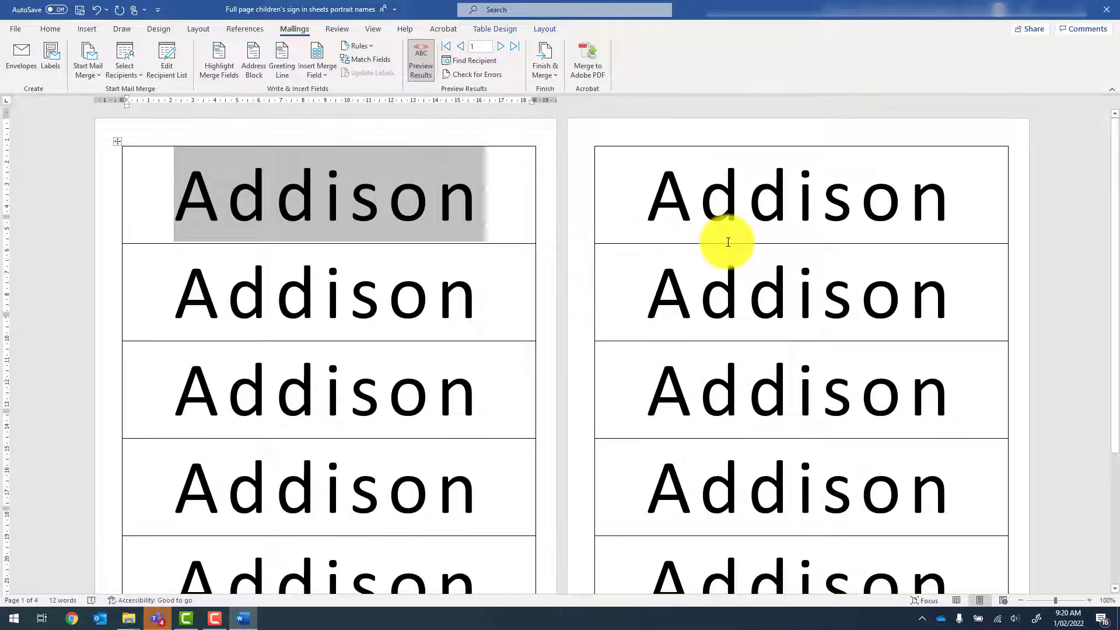
scroll(726, 242, "down", 3)
scroll(727, 243, "up", 3)
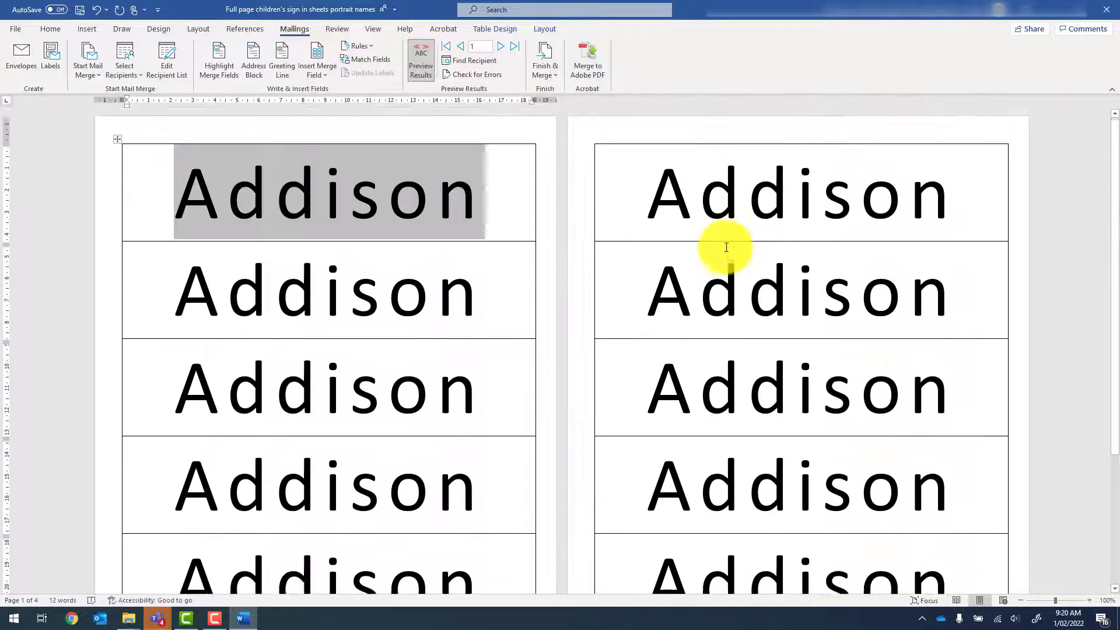
scroll(510, 227, "down", 4)
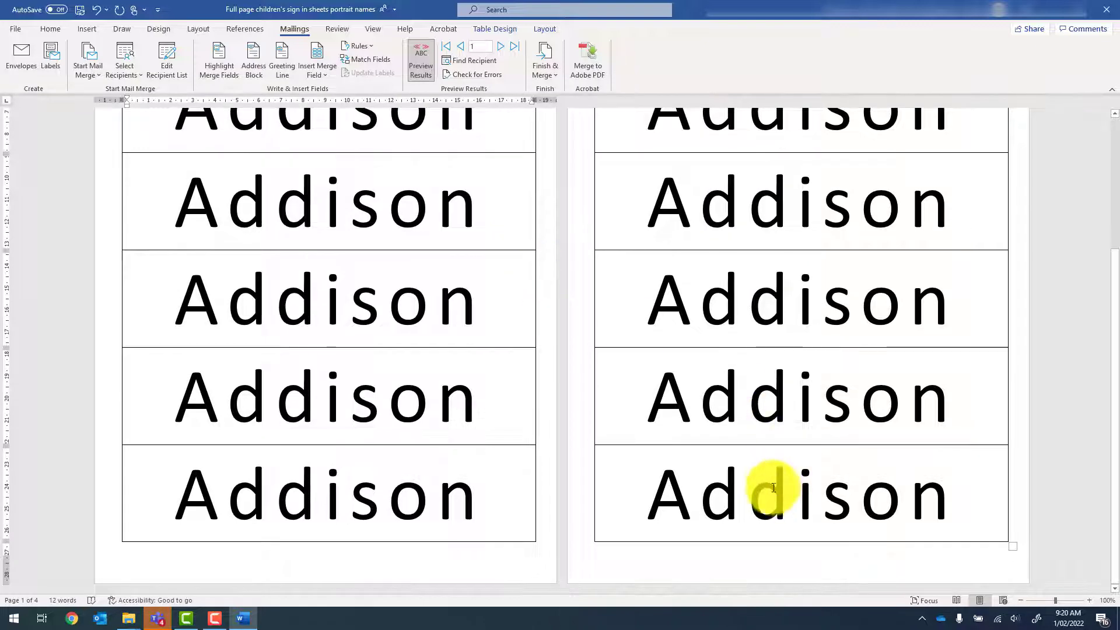
scroll(764, 478, "up", 3)
scroll(670, 449, "down", 3)
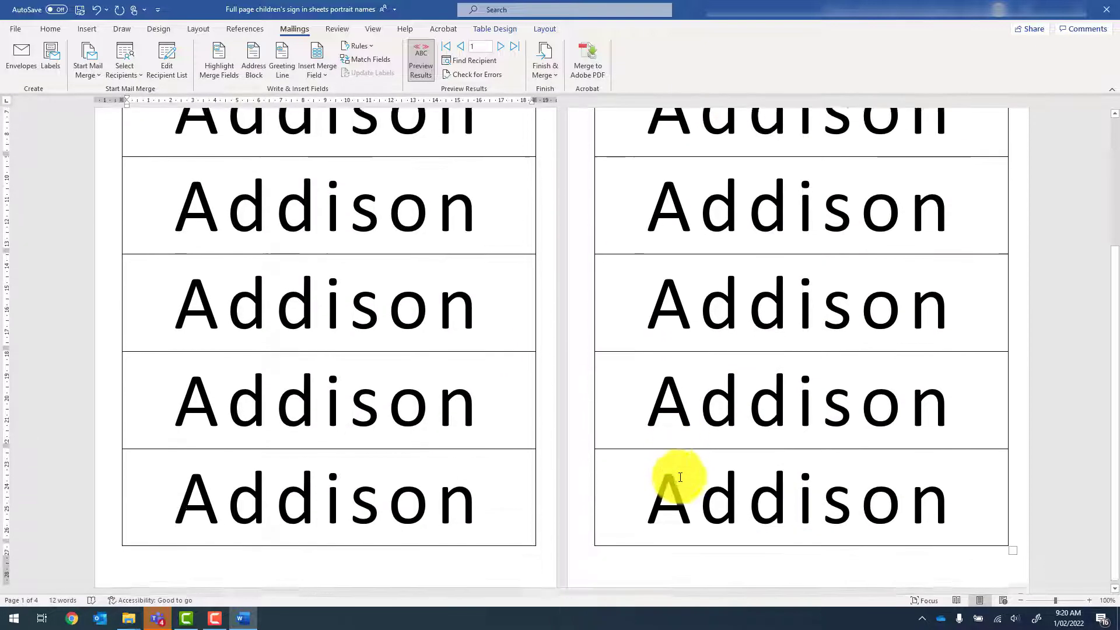
scroll(669, 463, "up", 3)
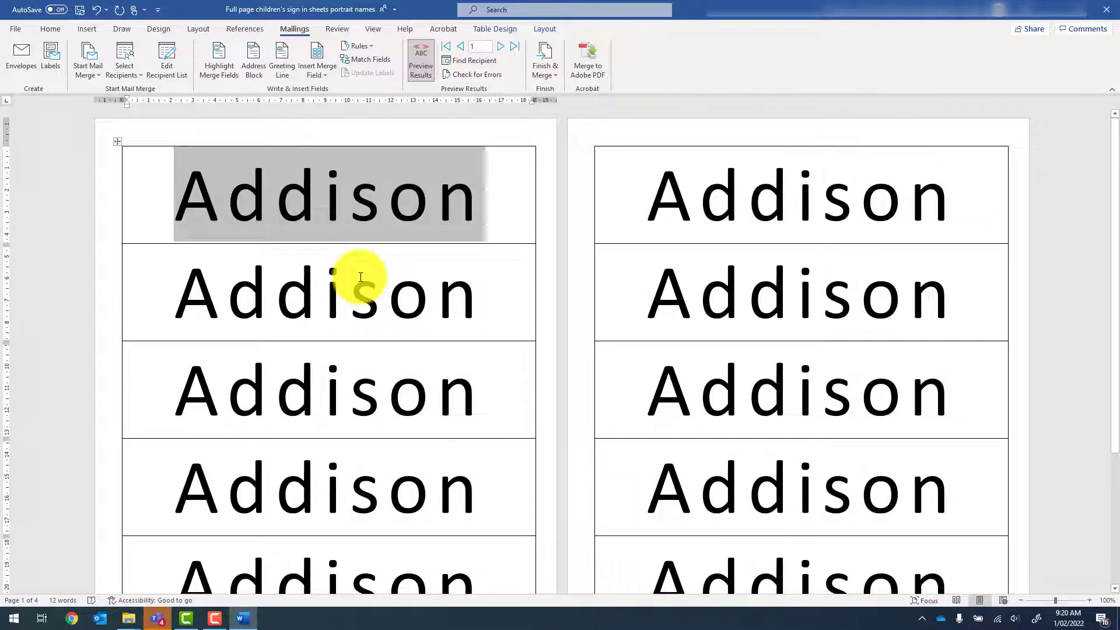
- Step the merge preview forward through the recipients to record 7
left_click(500, 50)
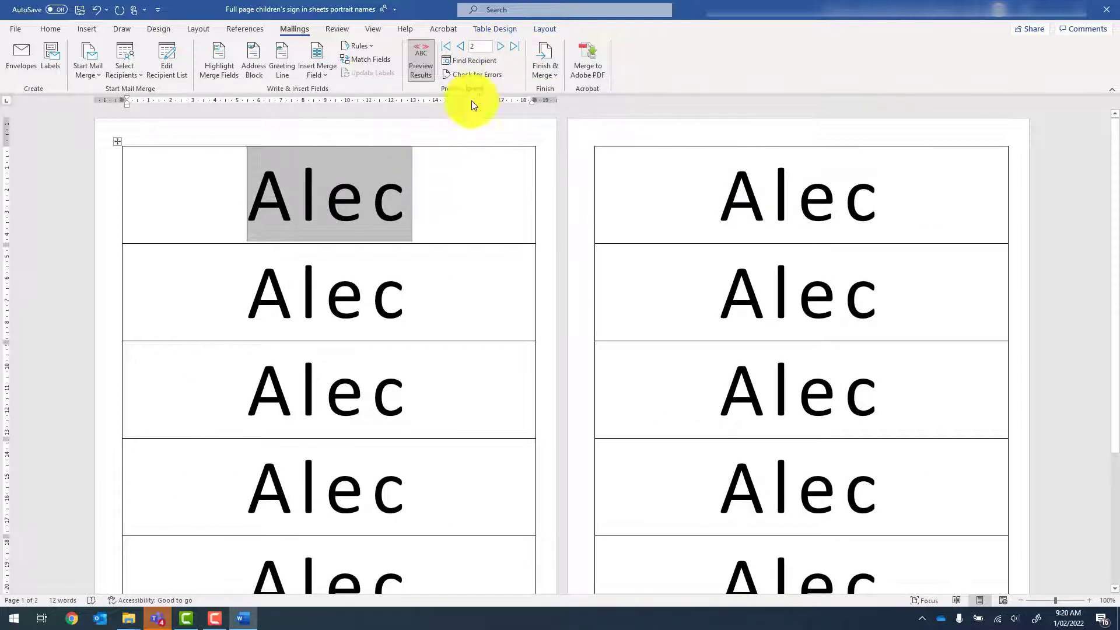
left_click(501, 47)
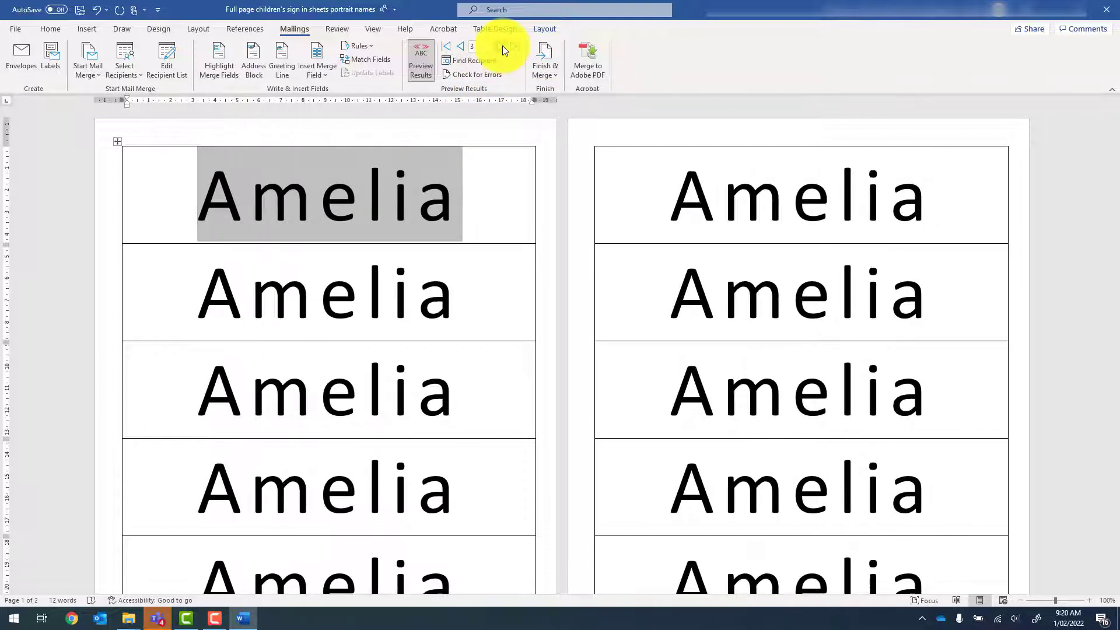
left_click(503, 50)
left_click(503, 46)
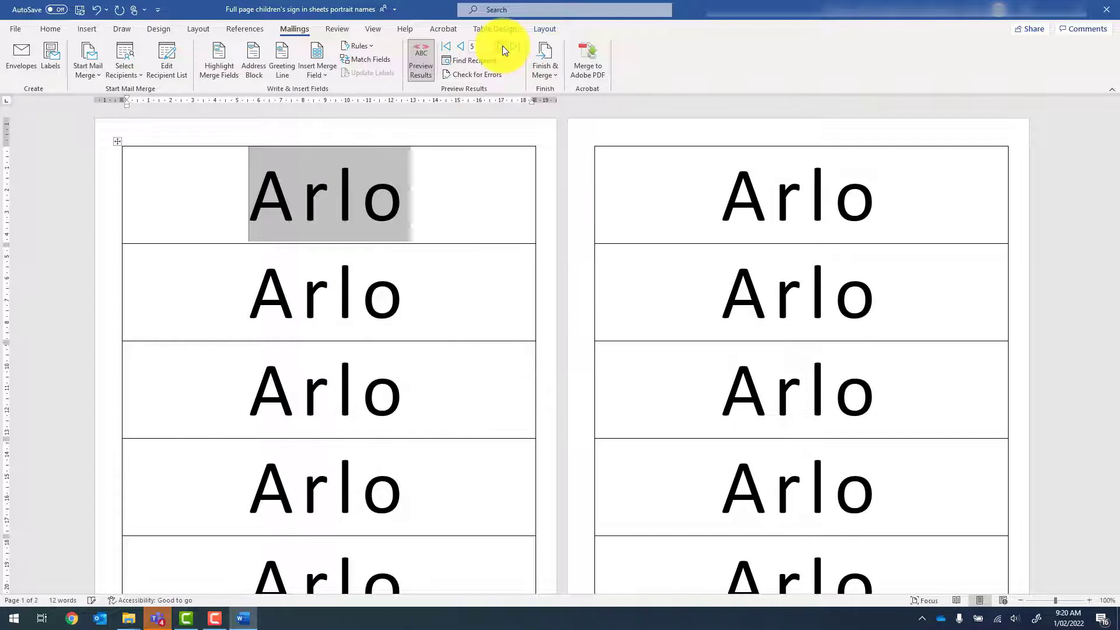
left_click(502, 45)
left_click(502, 45)
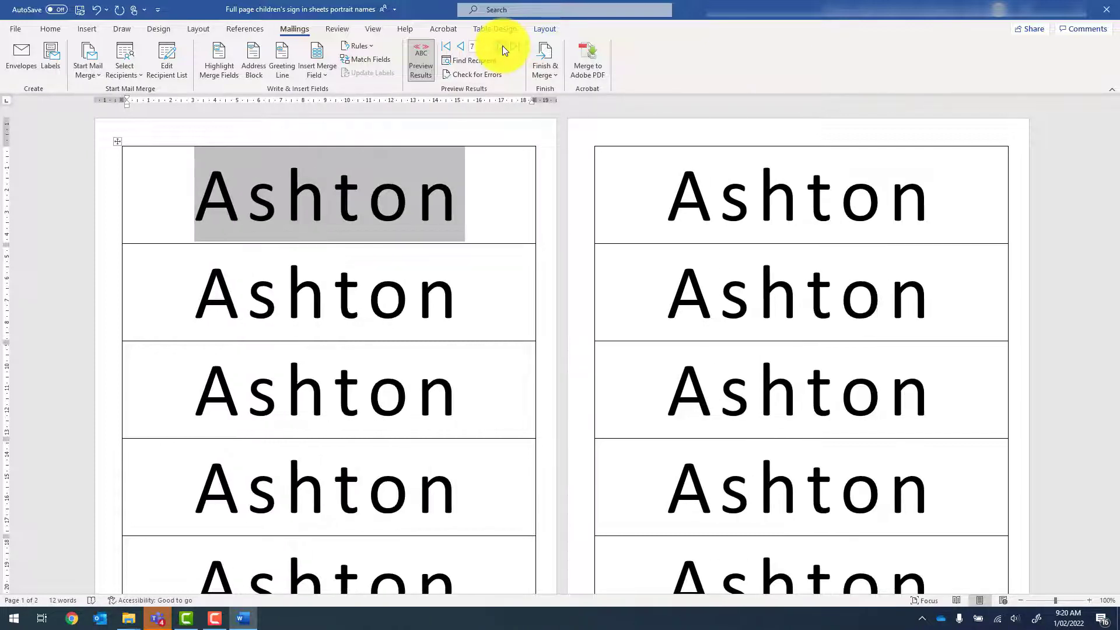
- Merge all records into a new document of individual letters and check the names across its pages
left_click(502, 46)
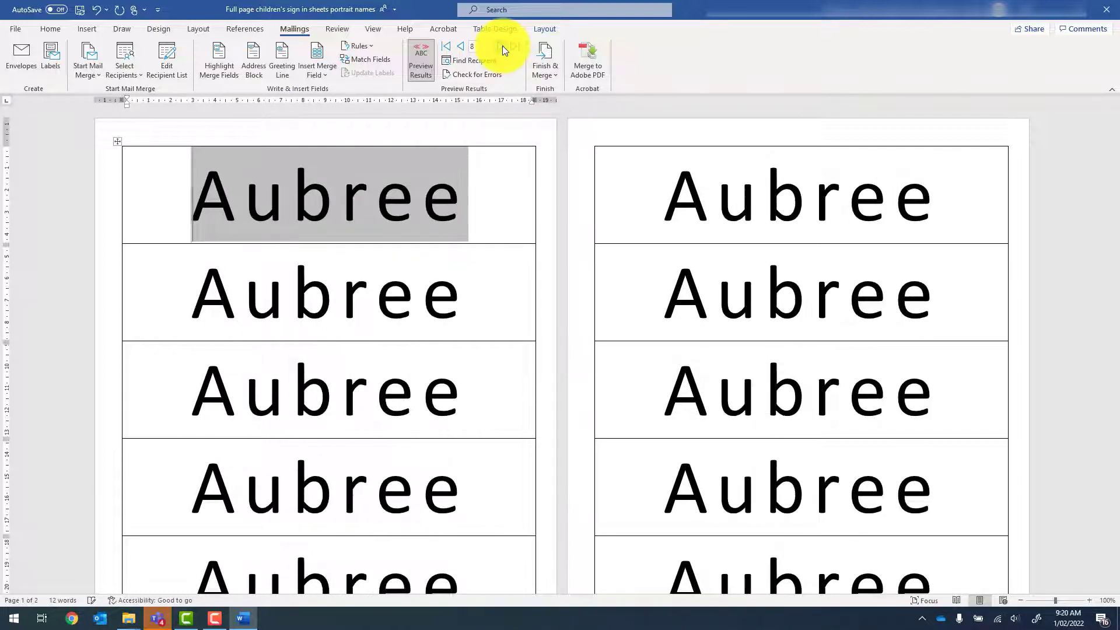
left_click(421, 67)
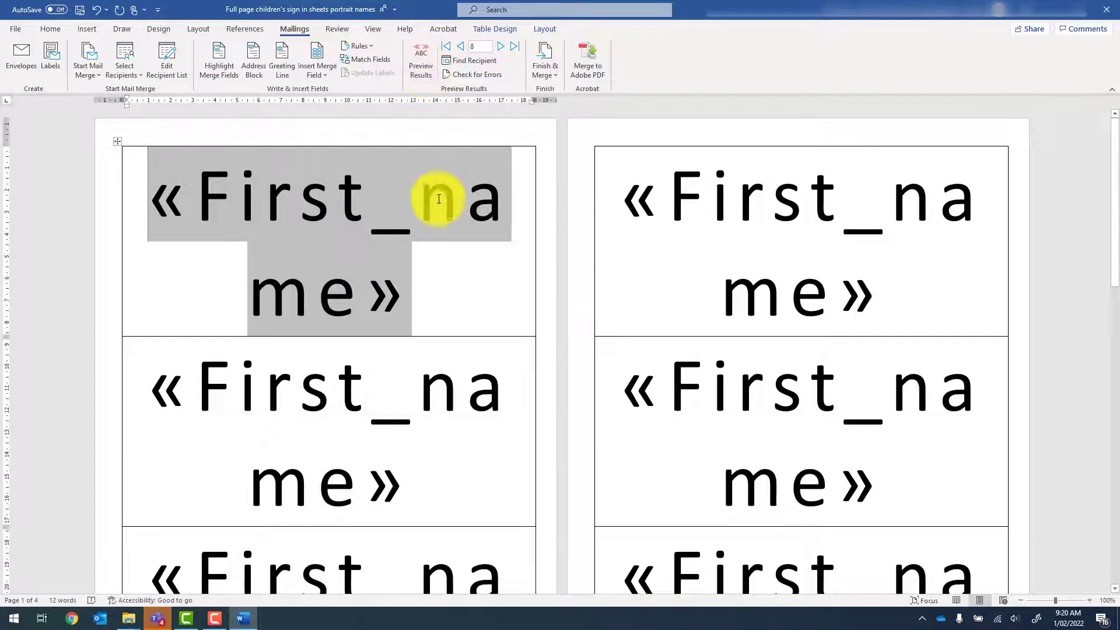
left_click(550, 74)
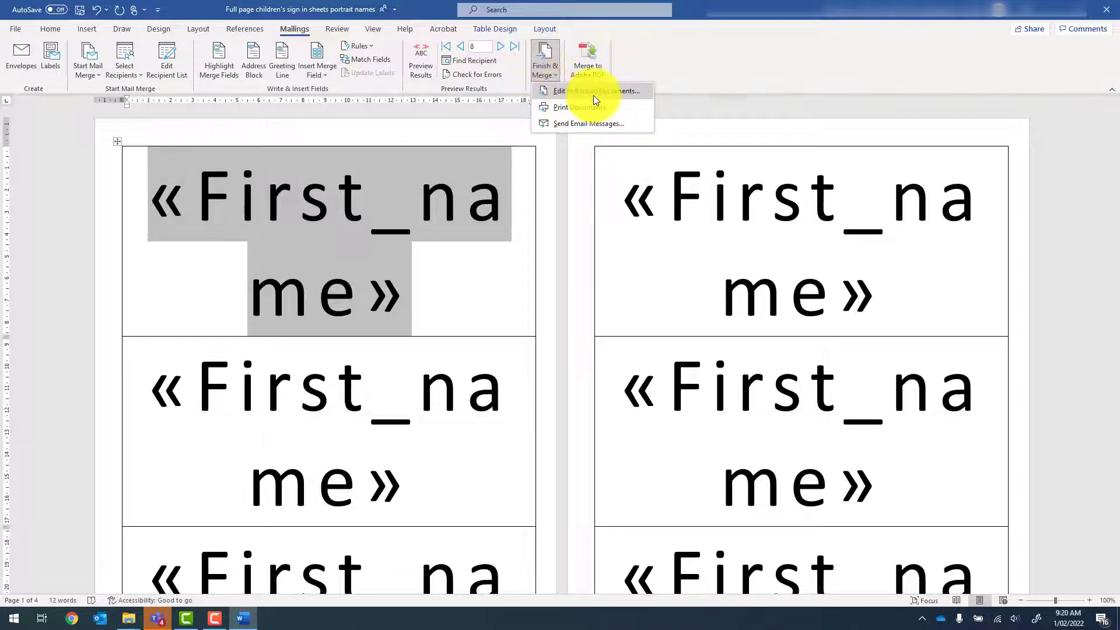
left_click(619, 93)
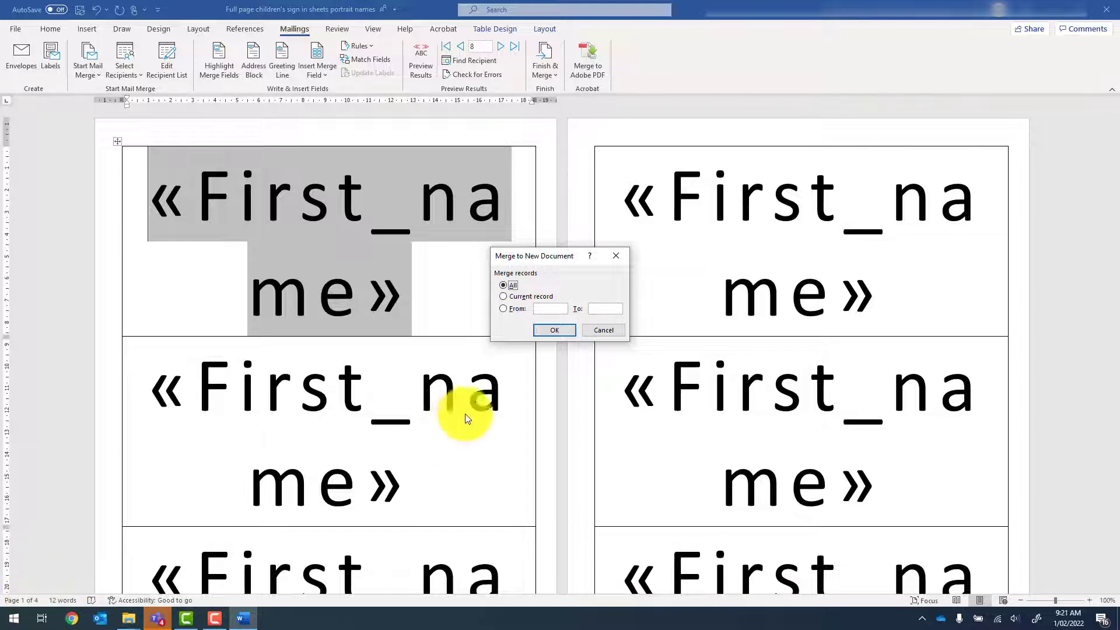
left_click(551, 334)
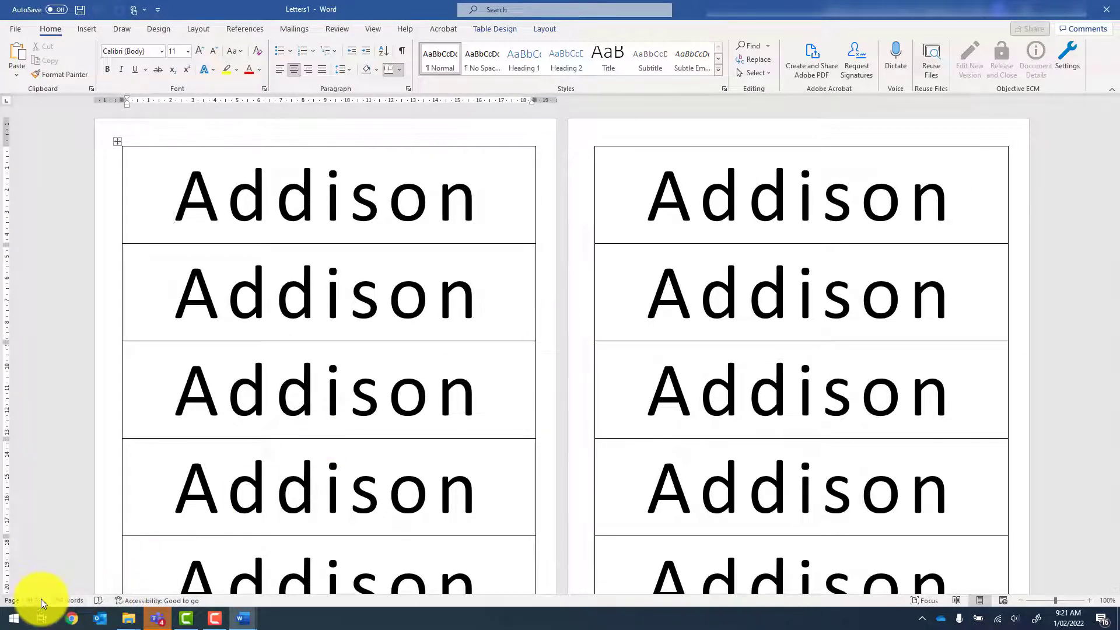
left_click_drag(1114, 119, 1102, 259)
scroll(790, 455, "down", 15)
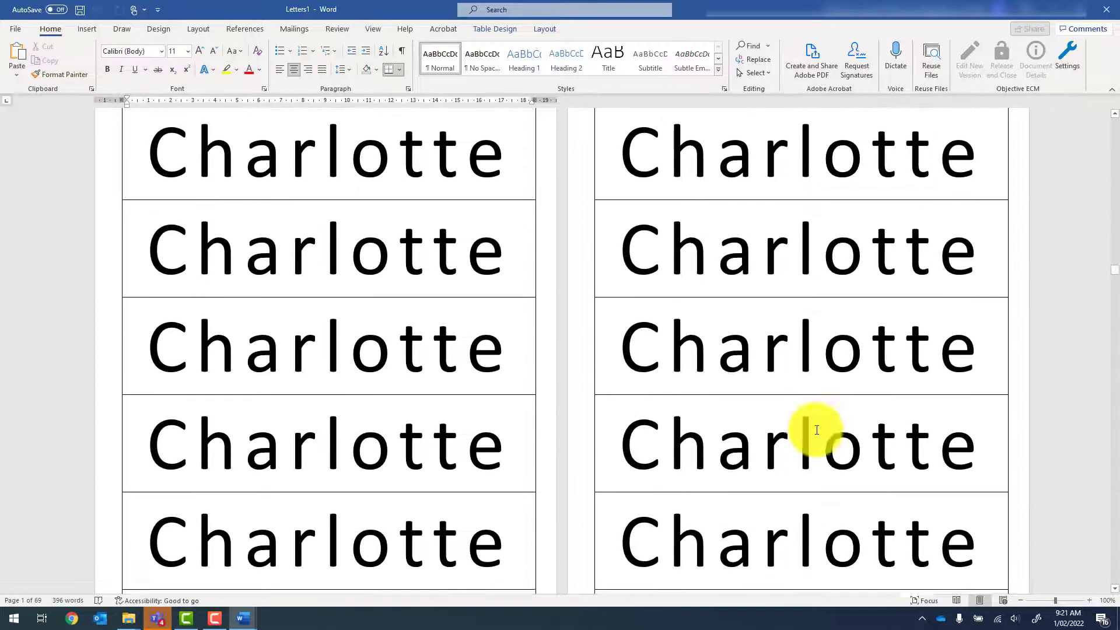
scroll(811, 430, "down", 5)
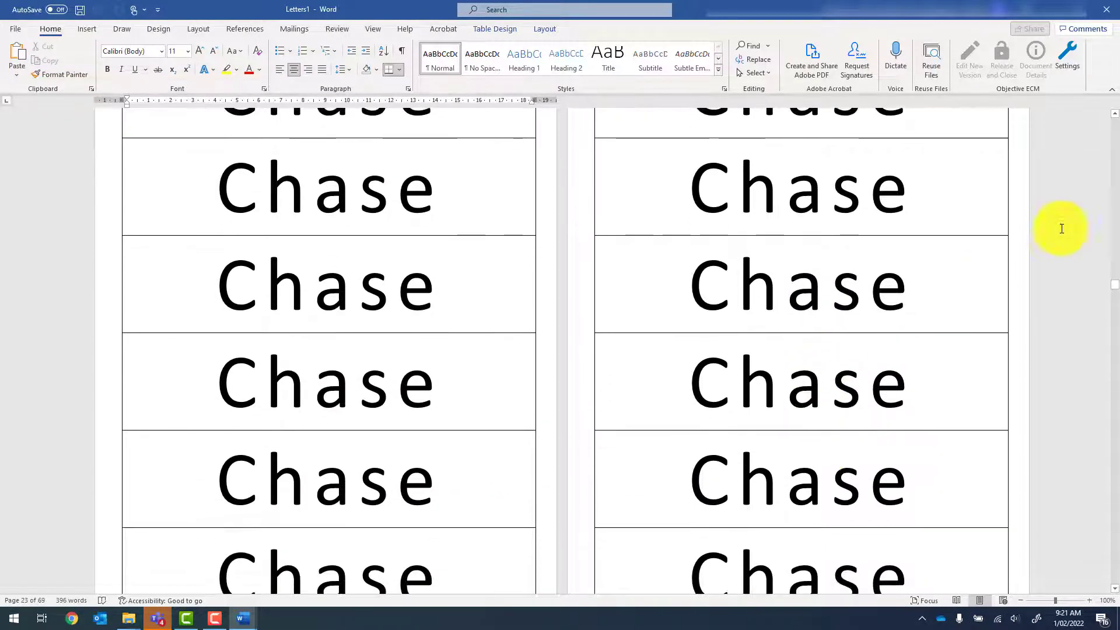
left_click_drag(1113, 283, 1107, 333)
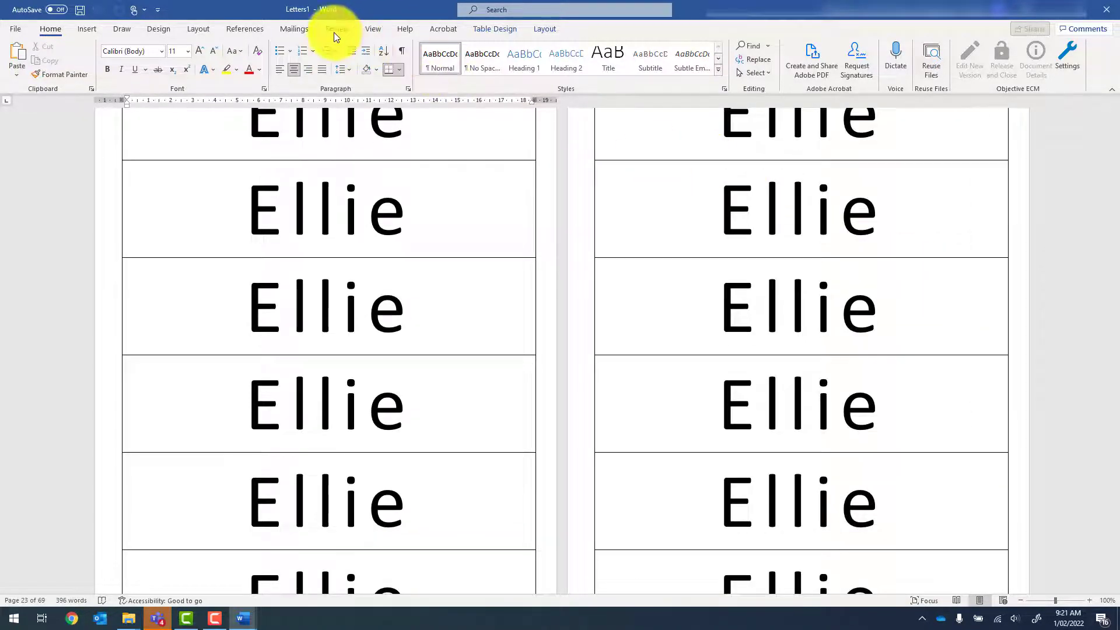
- Start saving a copy of the merged document and go to the PUP Demo 2022 General > Mail merge folder
left_click(18, 32)
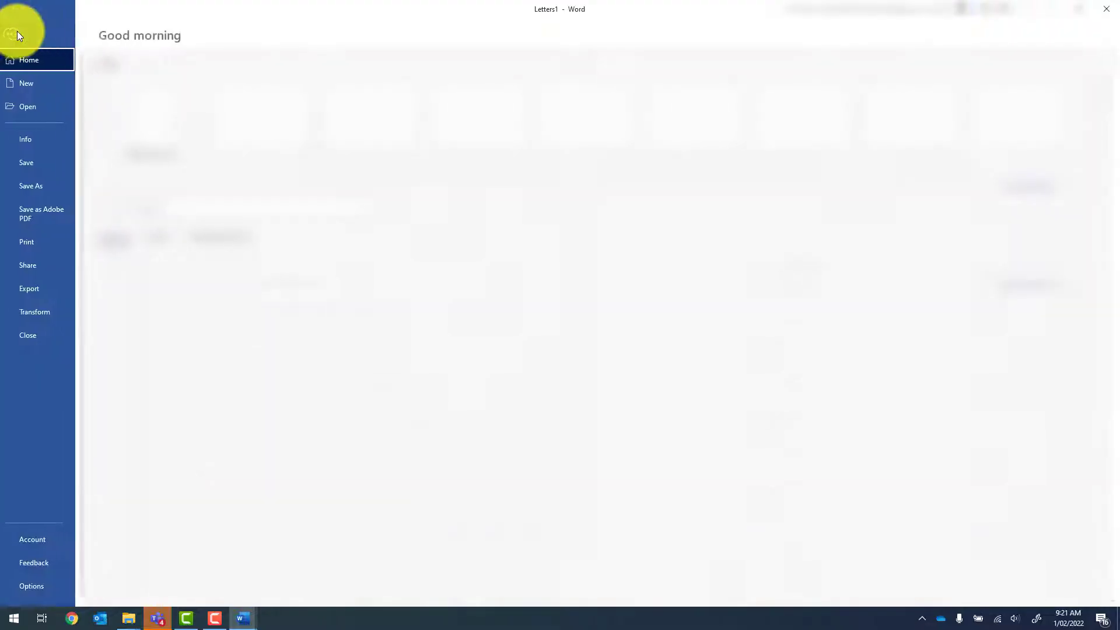
left_click(45, 186)
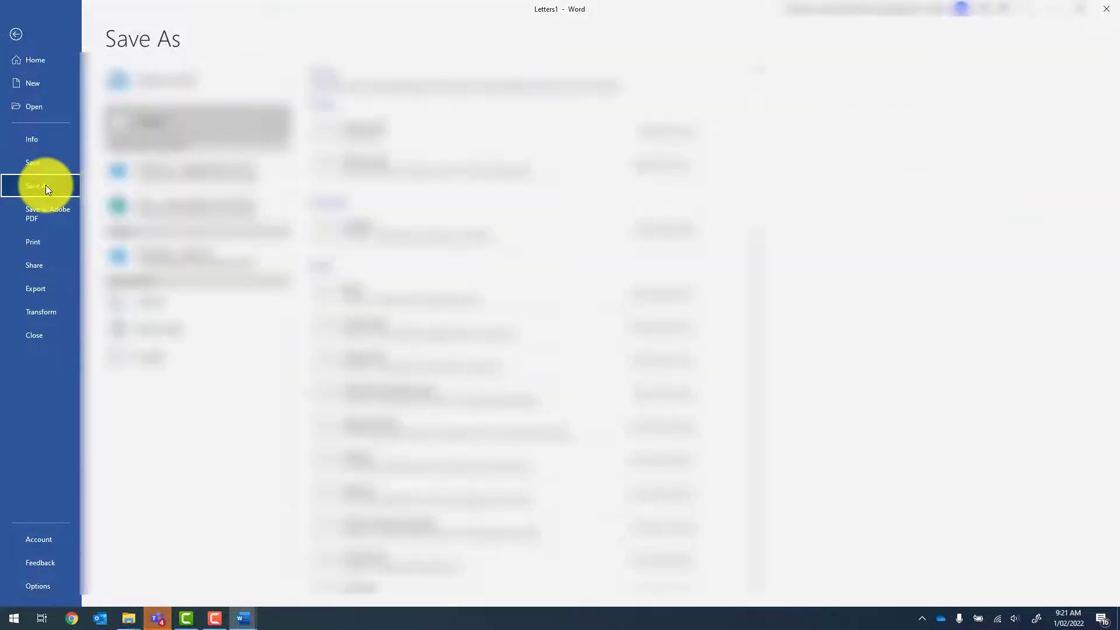
left_click(158, 360)
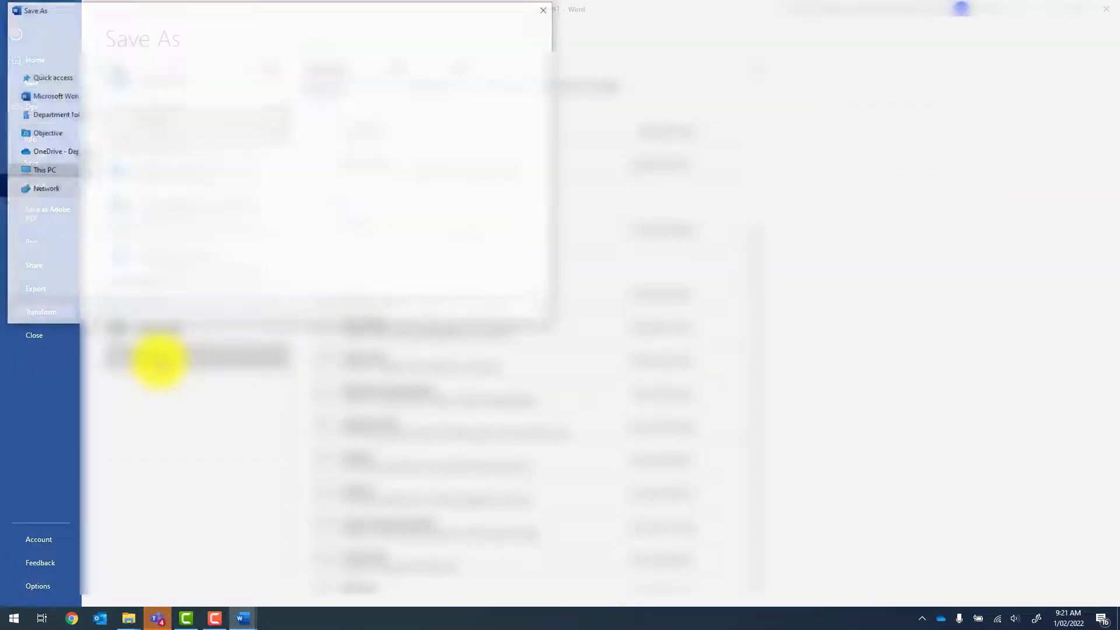
left_click_drag(90, 200, 89, 86)
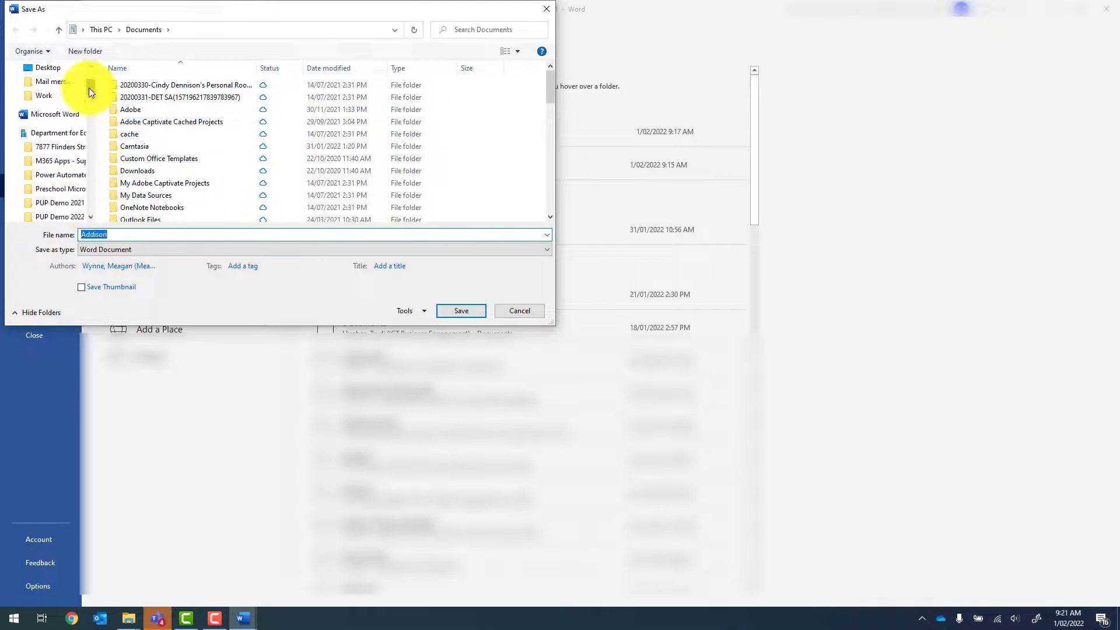
scroll(45, 211, "down", 1)
left_click(43, 176)
double_click(135, 111)
double_click(139, 88)
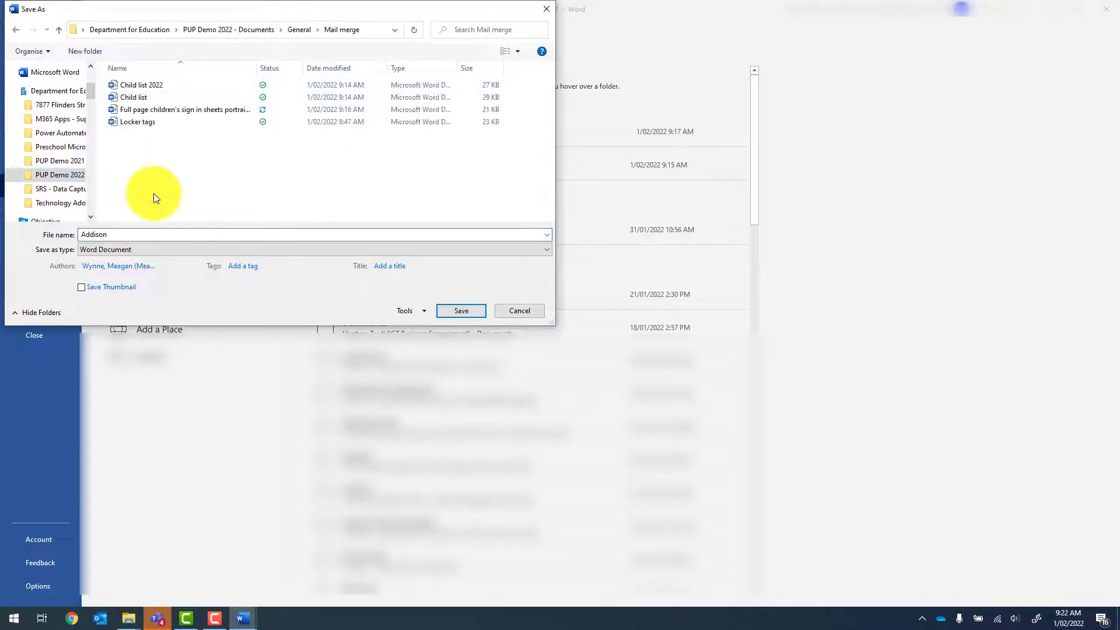
- Name the merged document "Full page children's sign in sheets 2022" and save it as a Word document
left_click(159, 113)
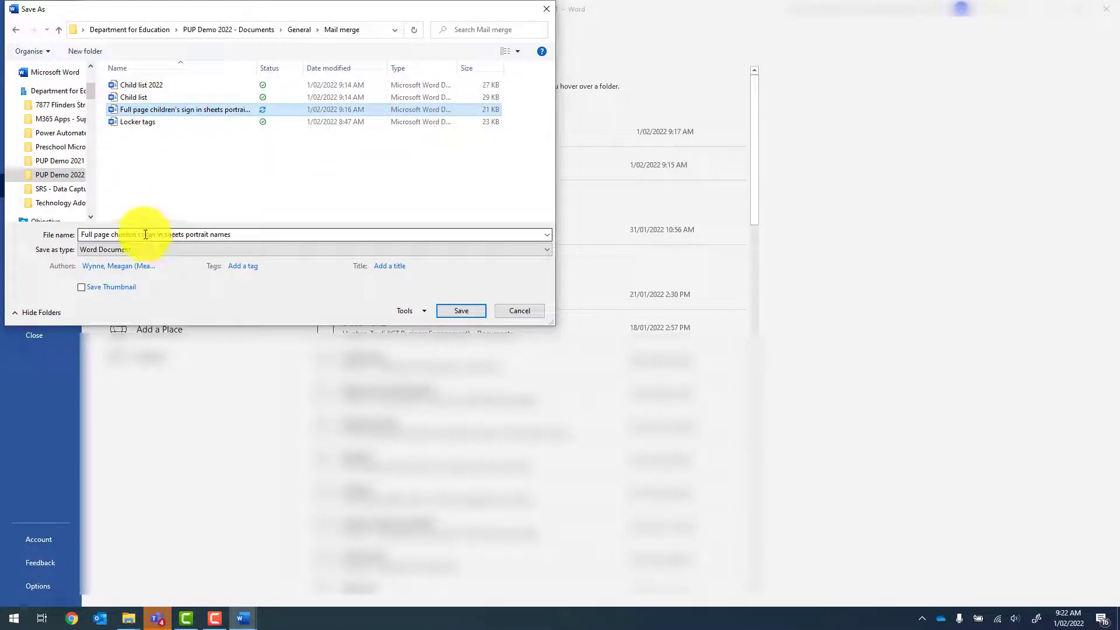
left_click(350, 235)
left_click(350, 235)
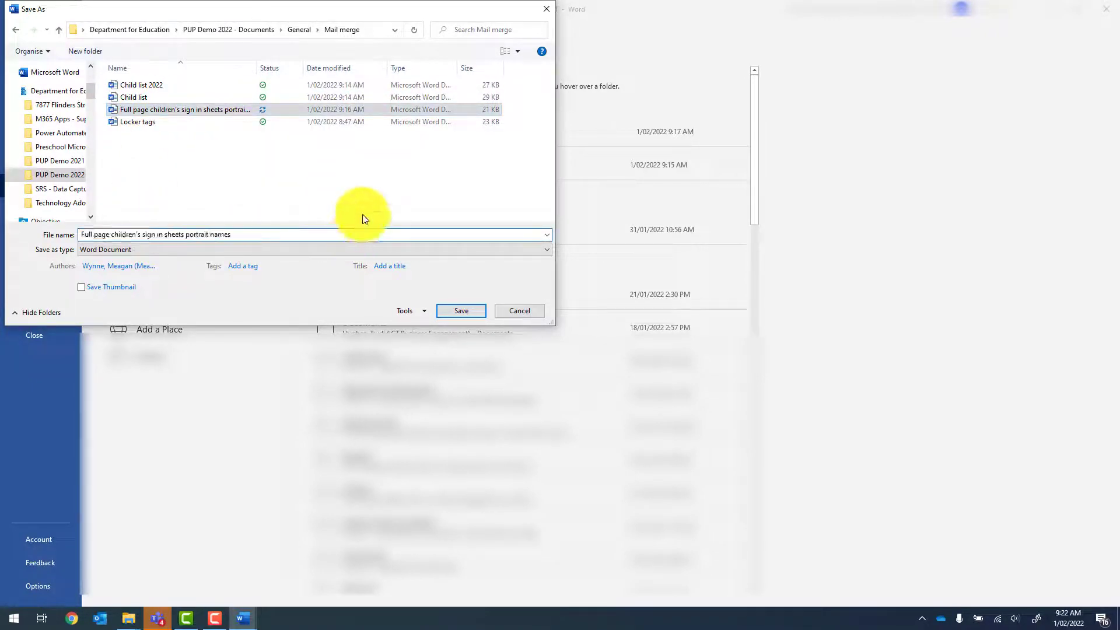
key("ctrl+shift+Left")
key("ctrl+shift+Left")
type("2")
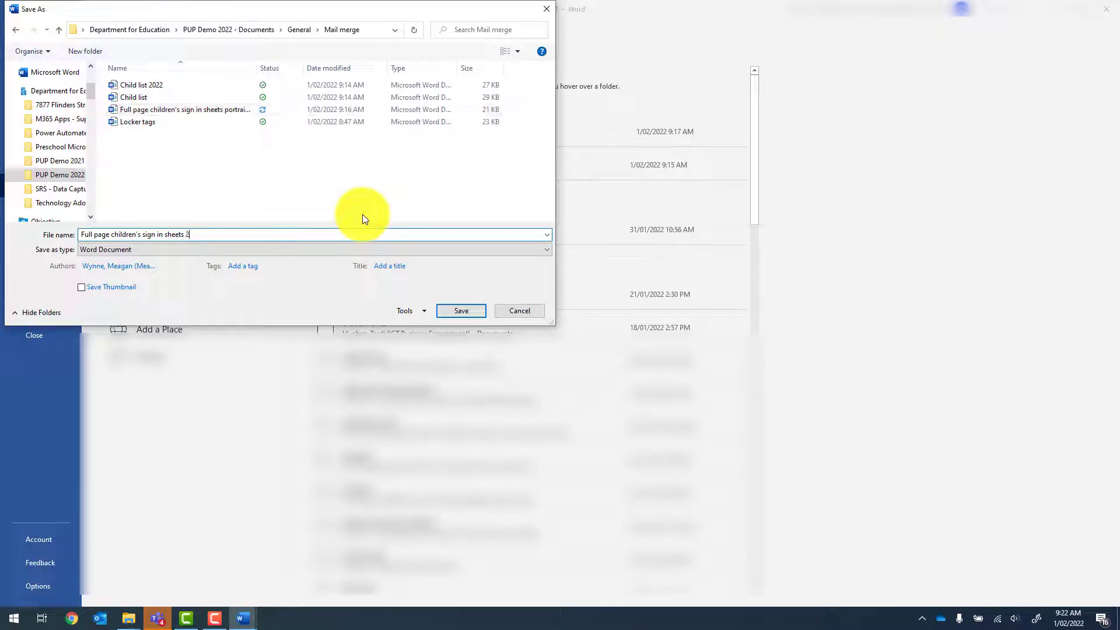
type("022")
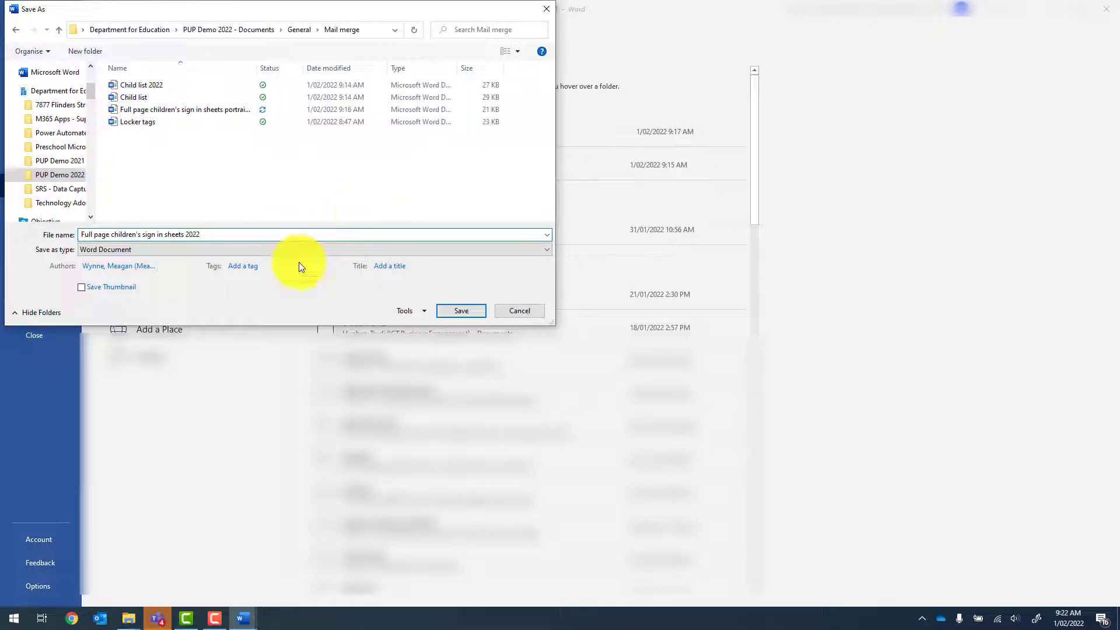
left_click(467, 310)
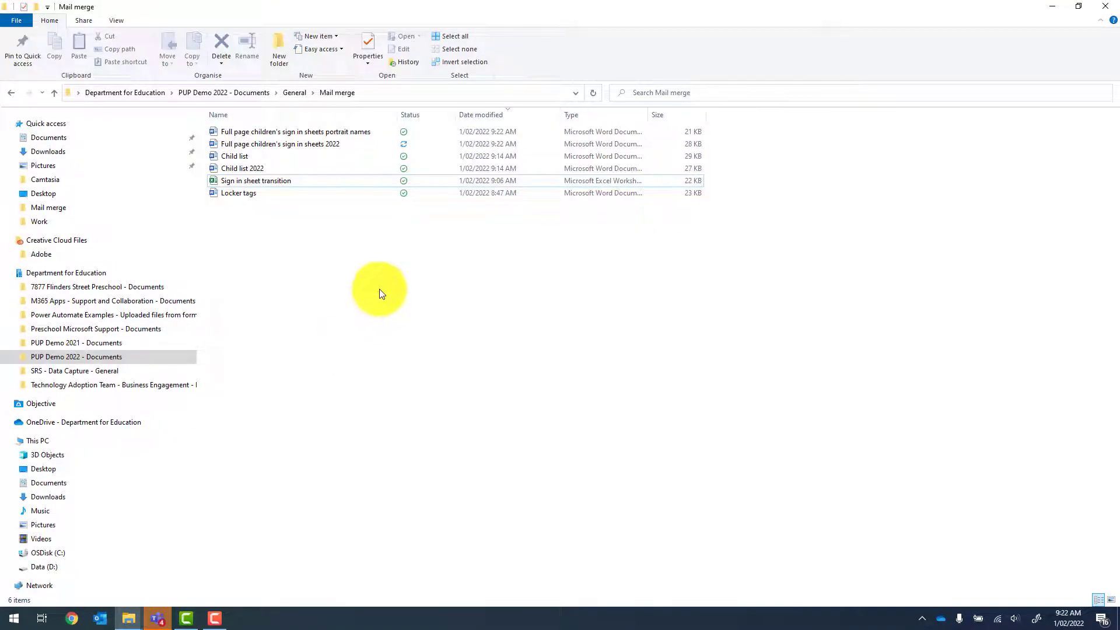
- Open the Locker tags document from the Mail merge folder and look over its empty two-column table
double_click(240, 194)
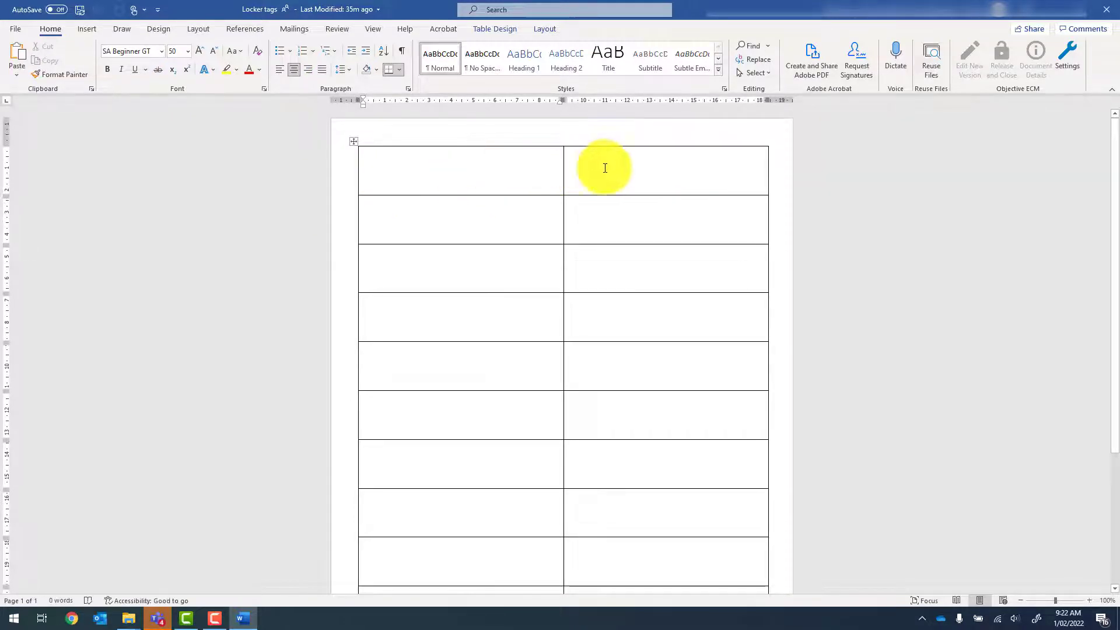
scroll(693, 264, "down", 5)
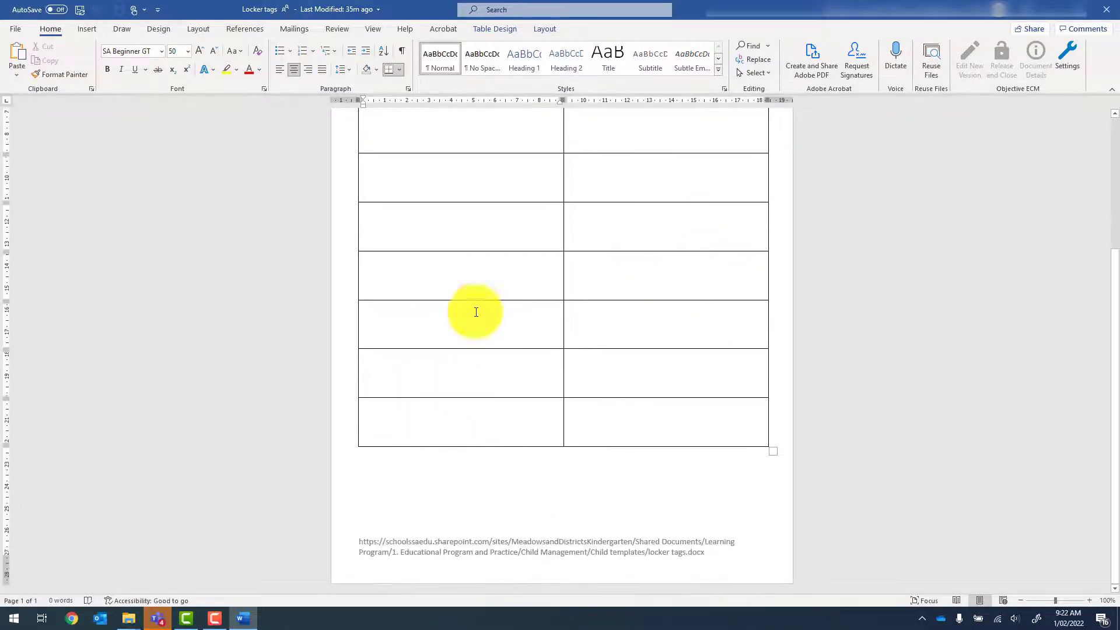
scroll(475, 312, "up", 5)
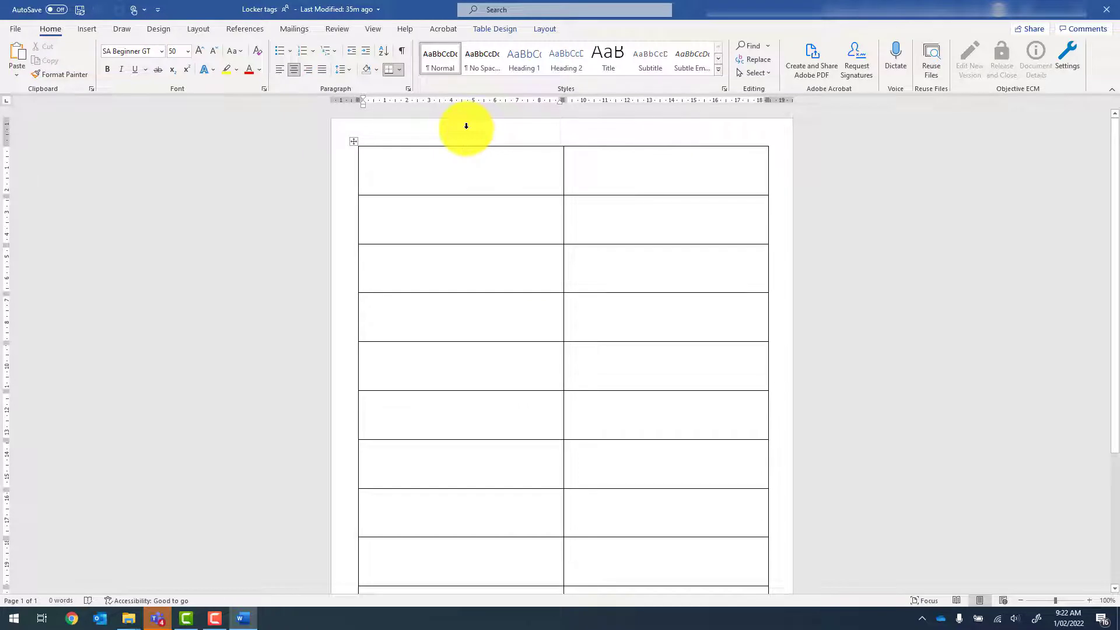
- Make sure automatic resizing to fit contents is off in the options of the whole locker tag table
left_click(353, 141)
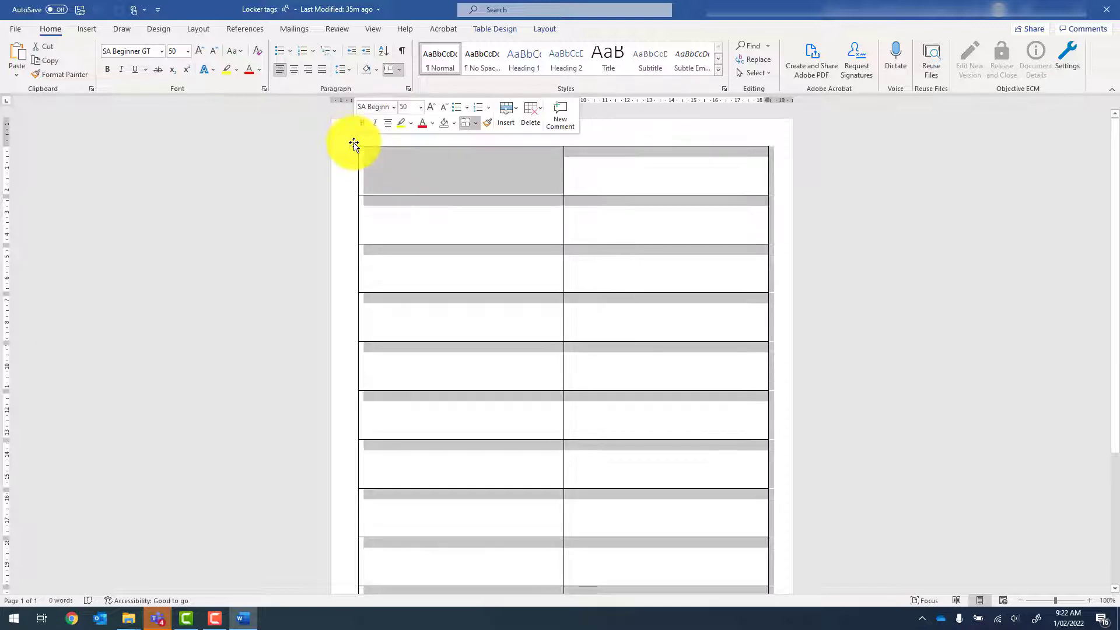
right_click(354, 144)
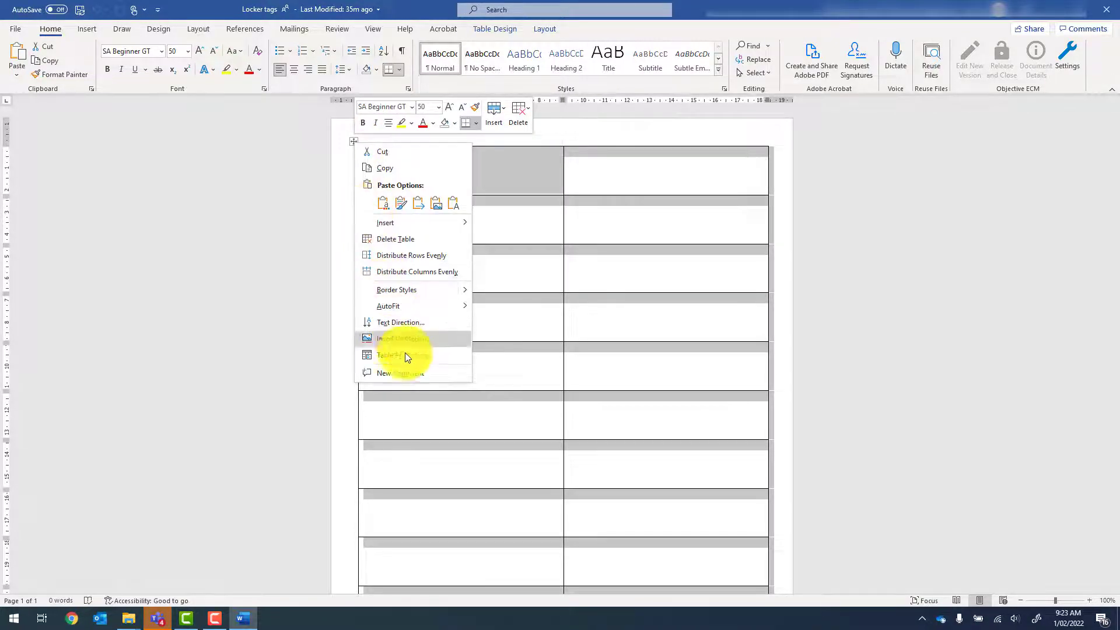
left_click(420, 356)
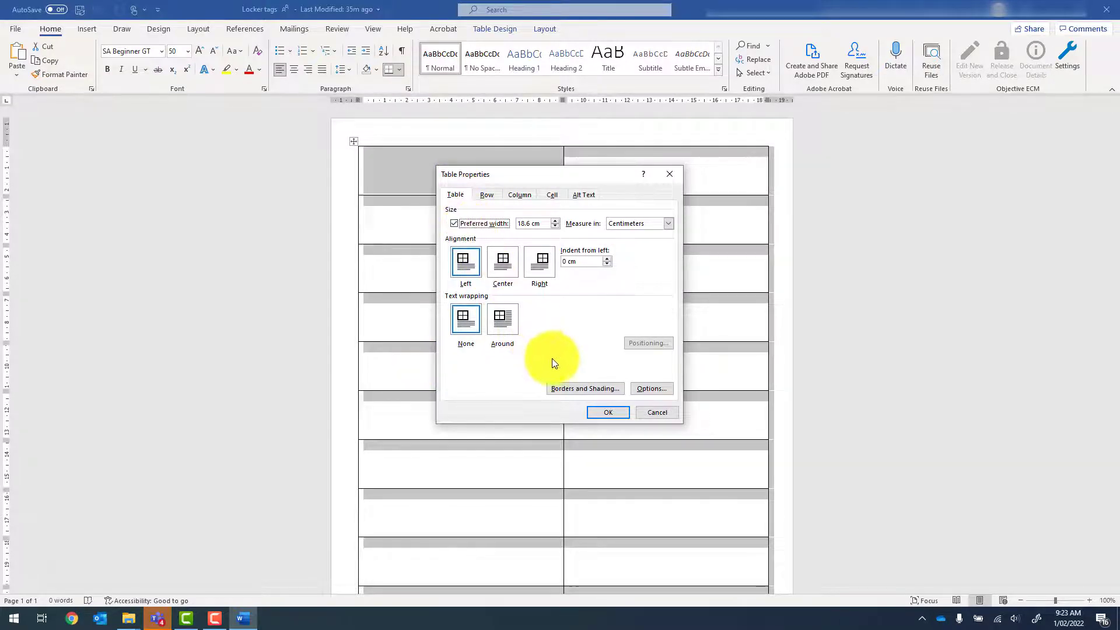
left_click(650, 392)
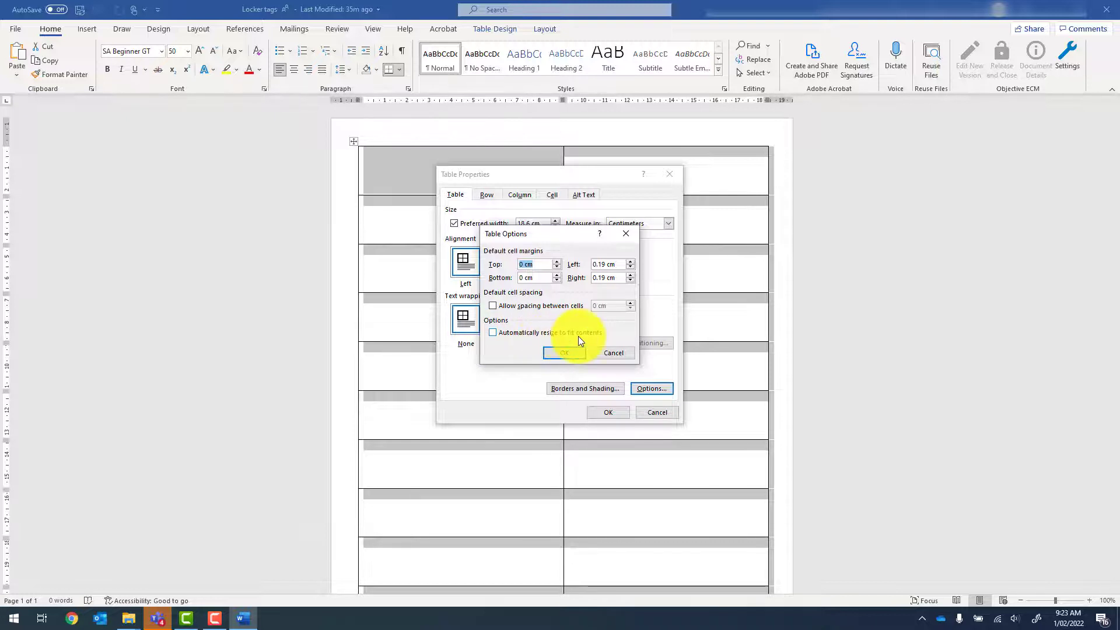
left_click(504, 332)
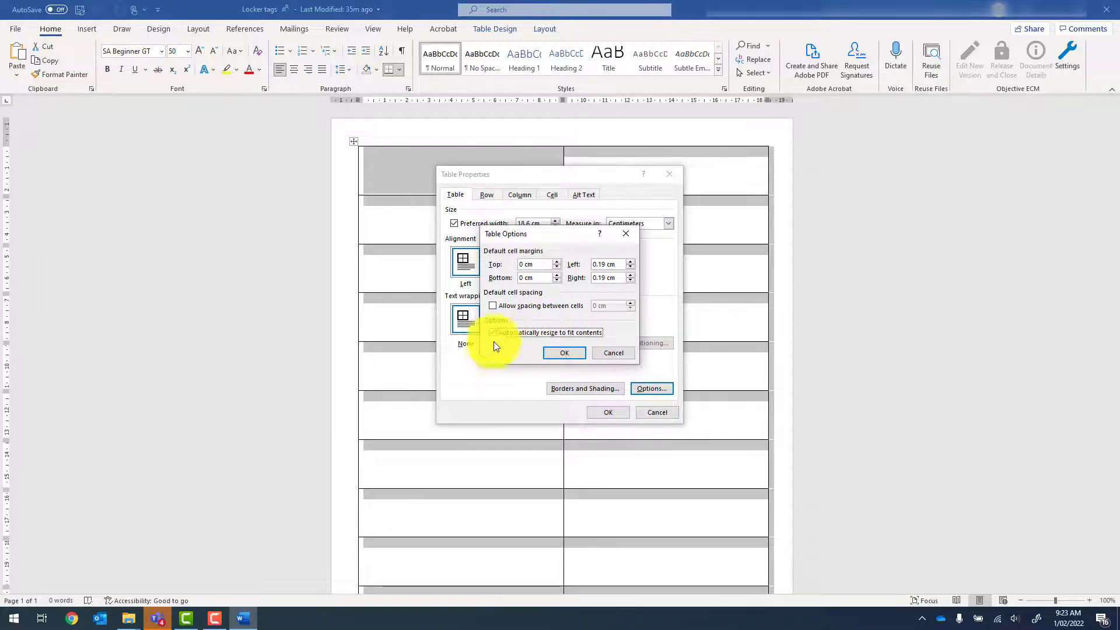
left_click(495, 334)
left_click(556, 350)
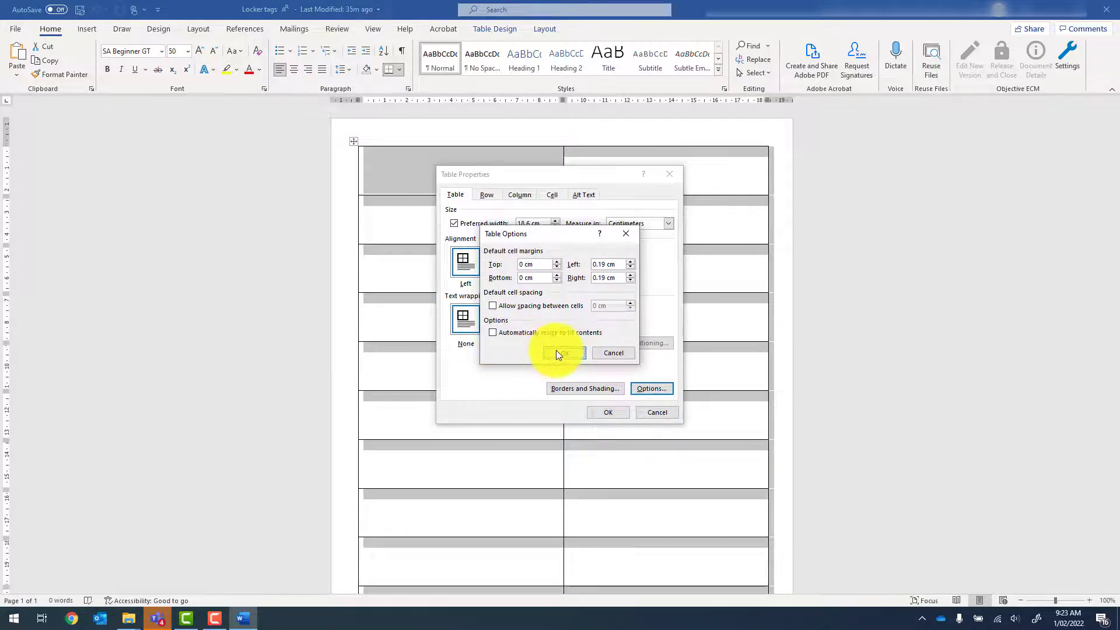
left_click(609, 412)
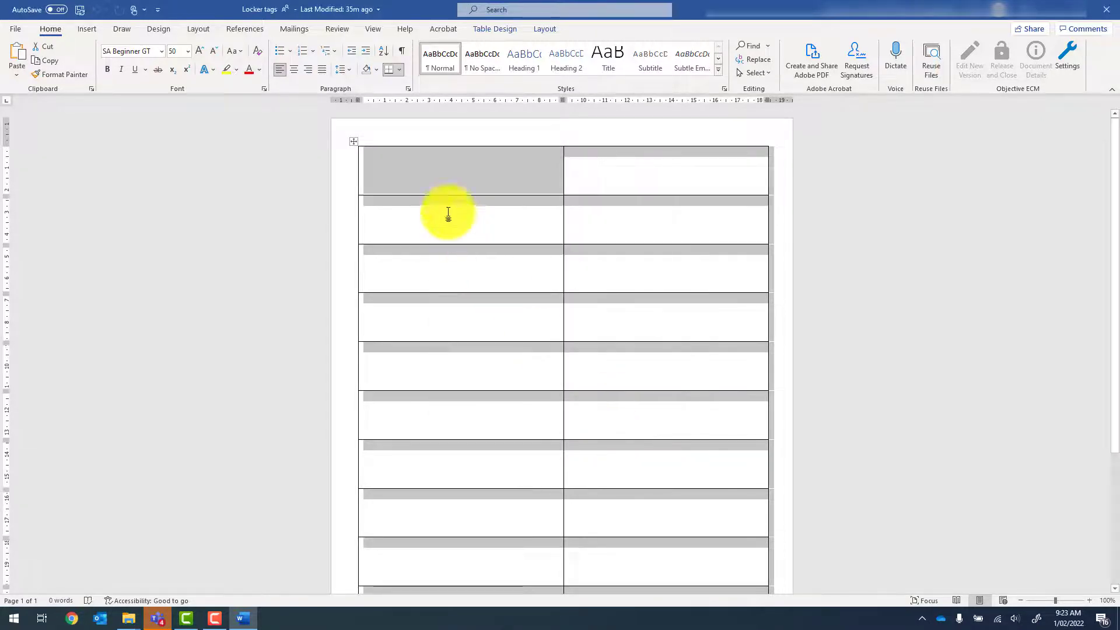
- Place the cursor in the table's first cell and start a Letters mail merge
left_click(459, 172)
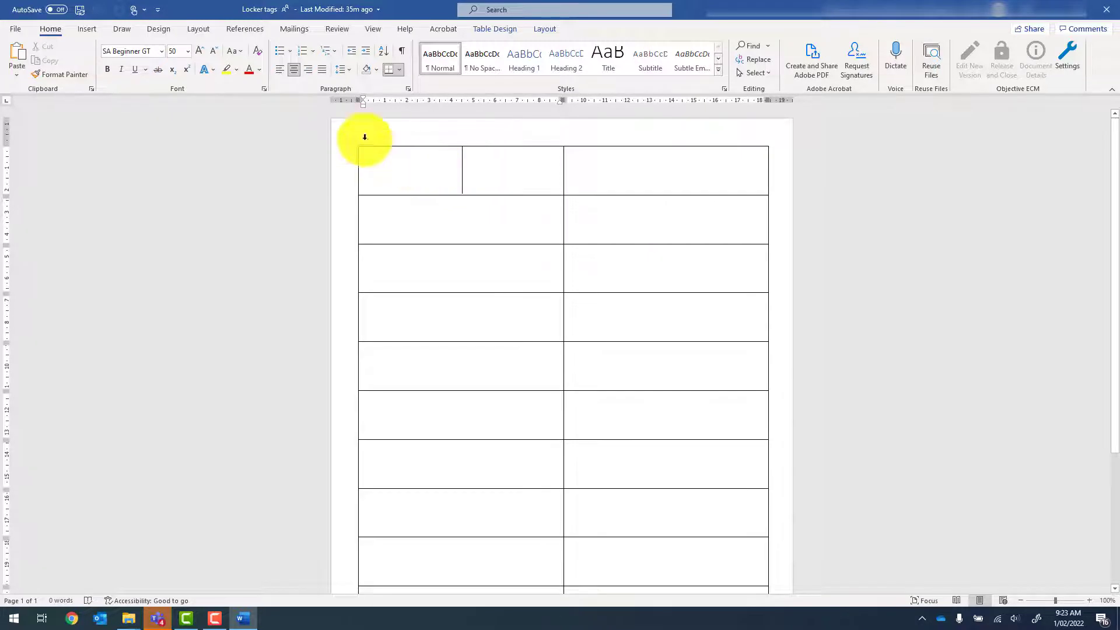
left_click(301, 34)
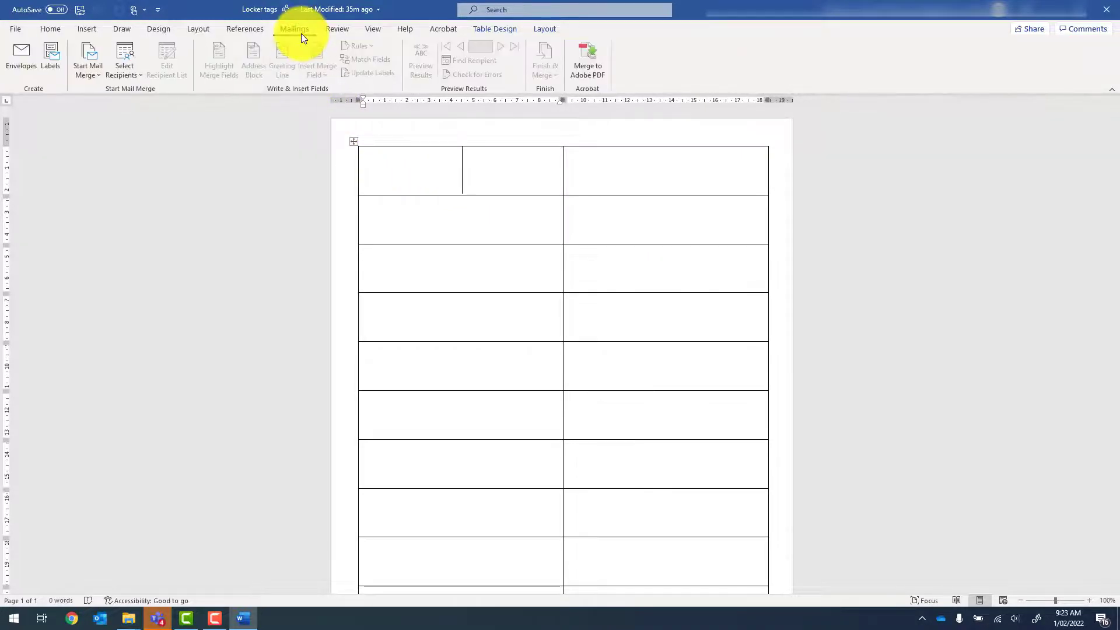
left_click(89, 76)
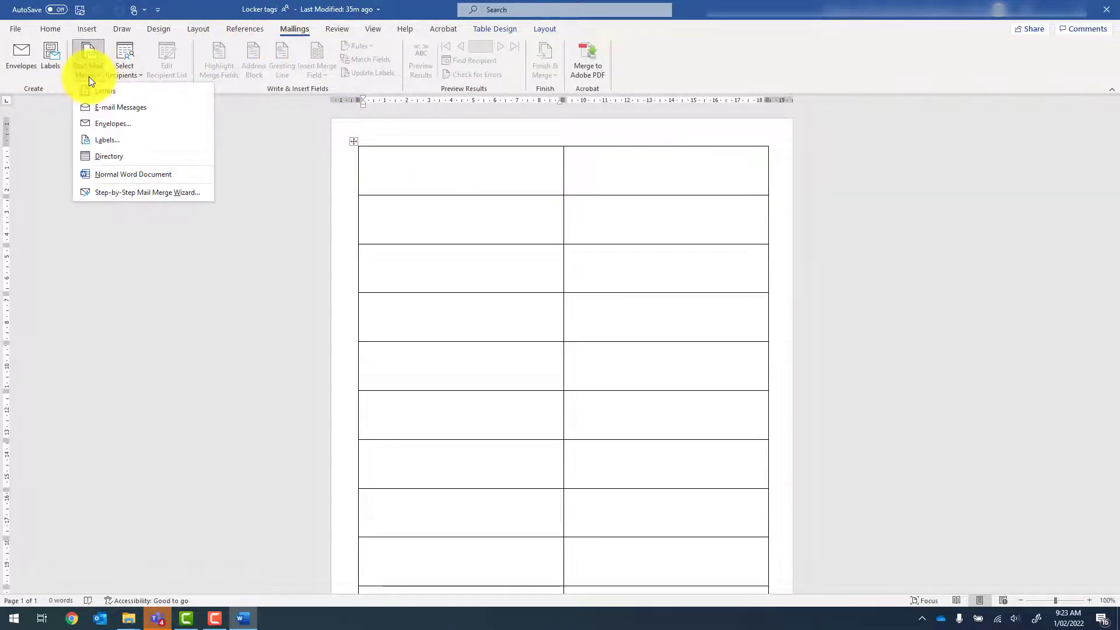
left_click(124, 95)
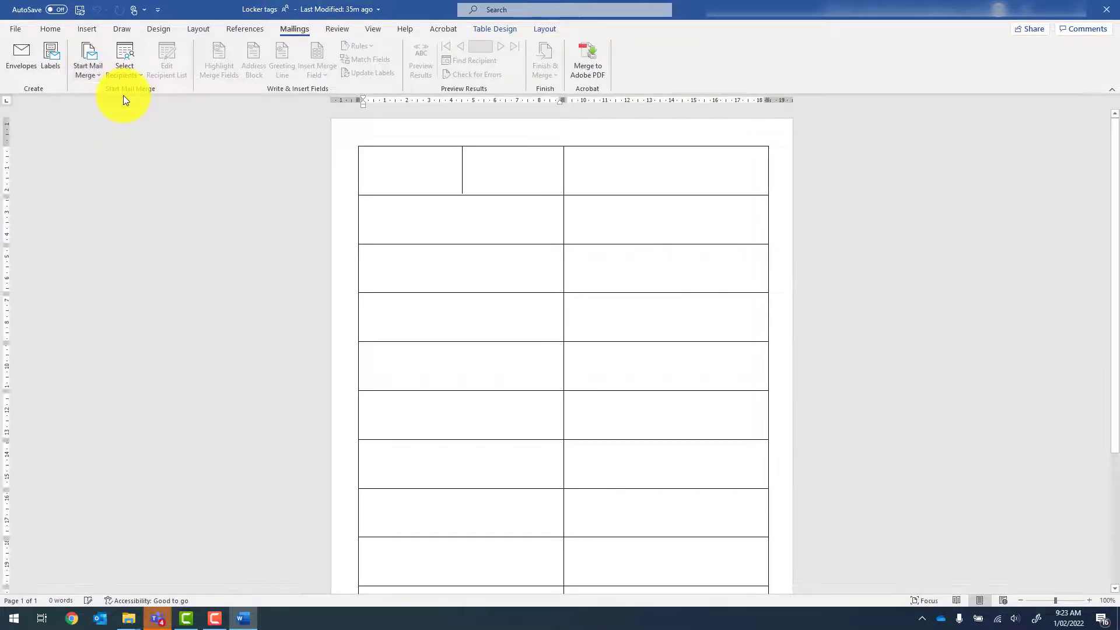
- Use the existing Sign in sheet transition workbook from the Mail merge folder as recipient list, taking its first table with column headers
left_click(124, 58)
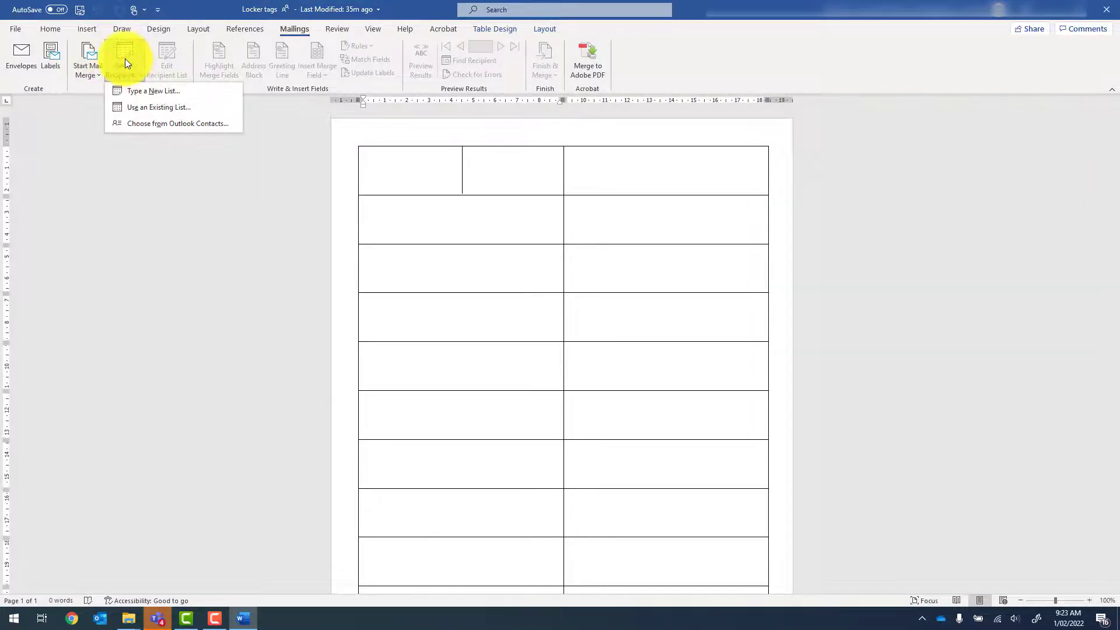
left_click(172, 108)
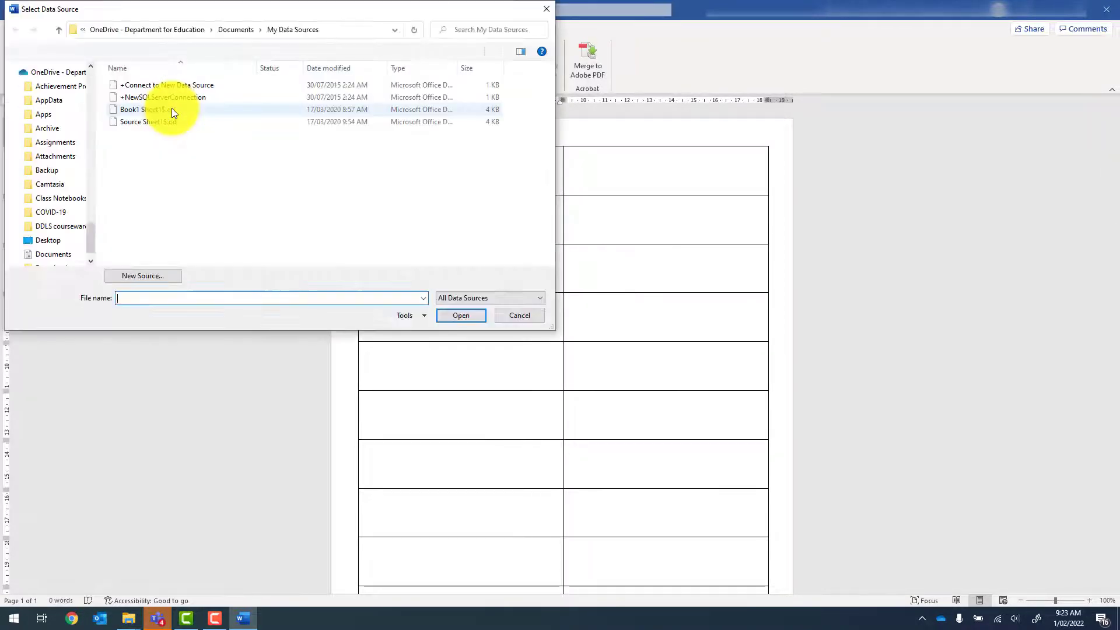
scroll(70, 175, "up", 3)
left_click(56, 244)
double_click(138, 86)
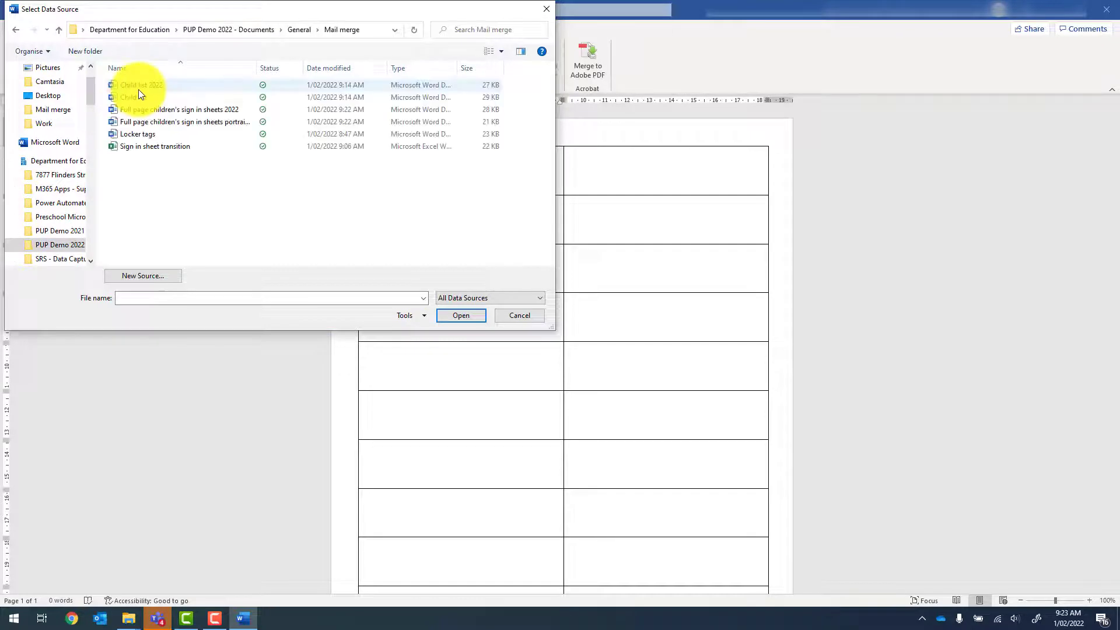
left_click(162, 146)
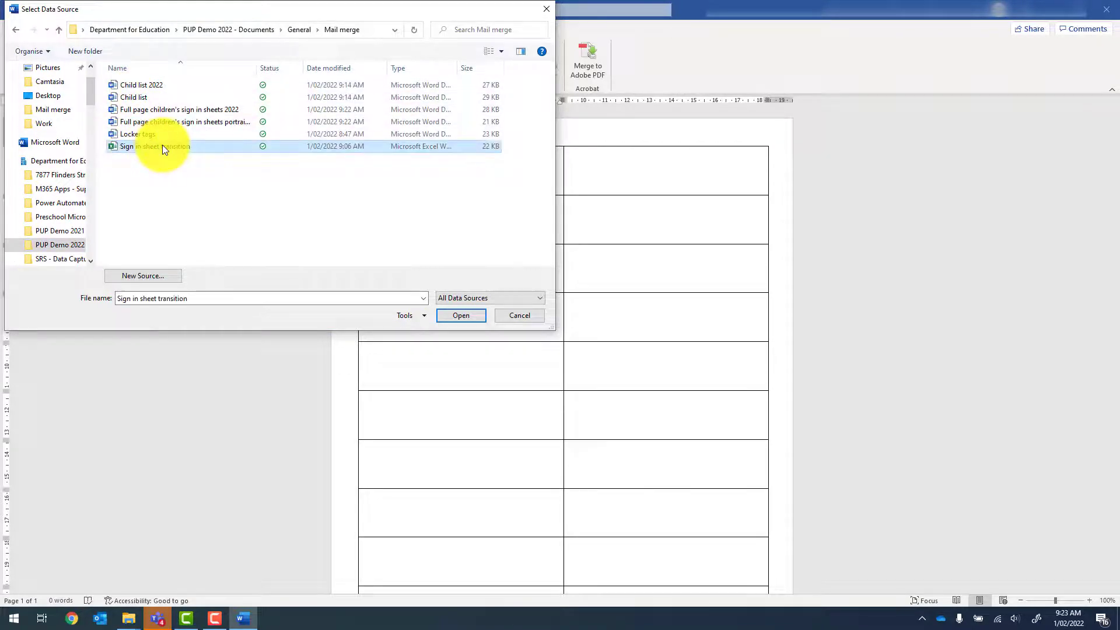
left_click(461, 315)
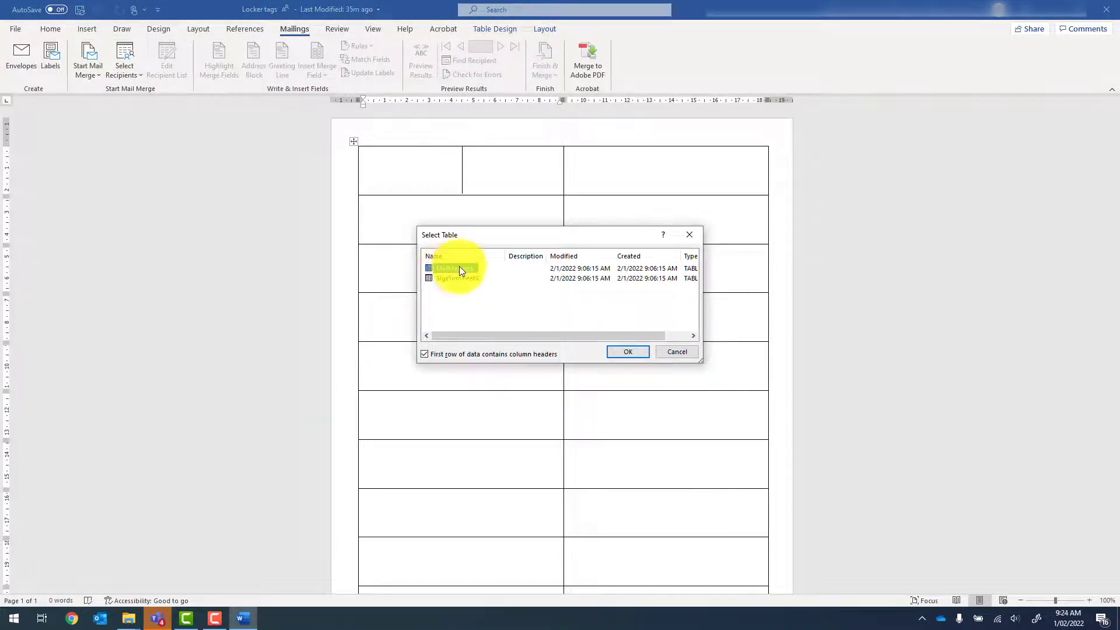
left_click(630, 351)
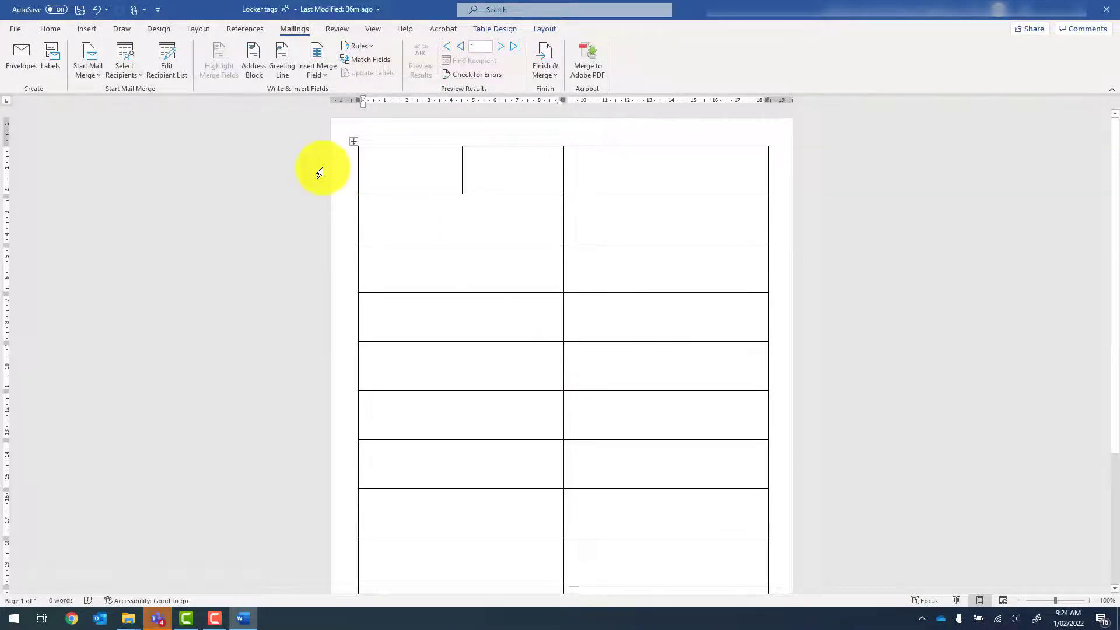
- Insert the first name merge field in the table's first cell and preview the result briefly
left_click(324, 72)
left_click(332, 90)
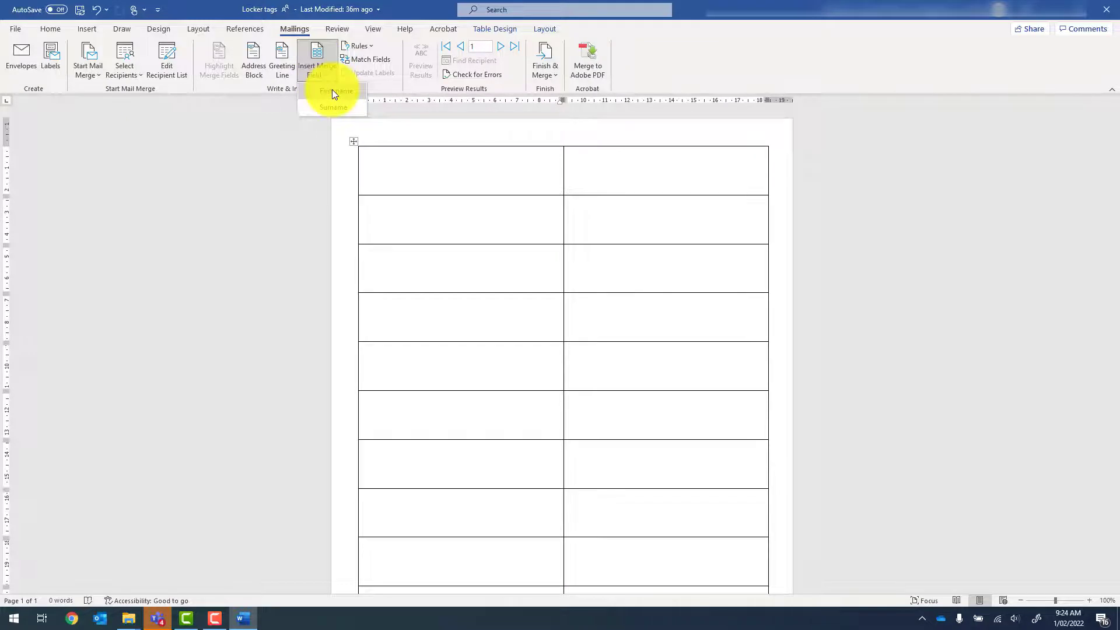
left_click(420, 50)
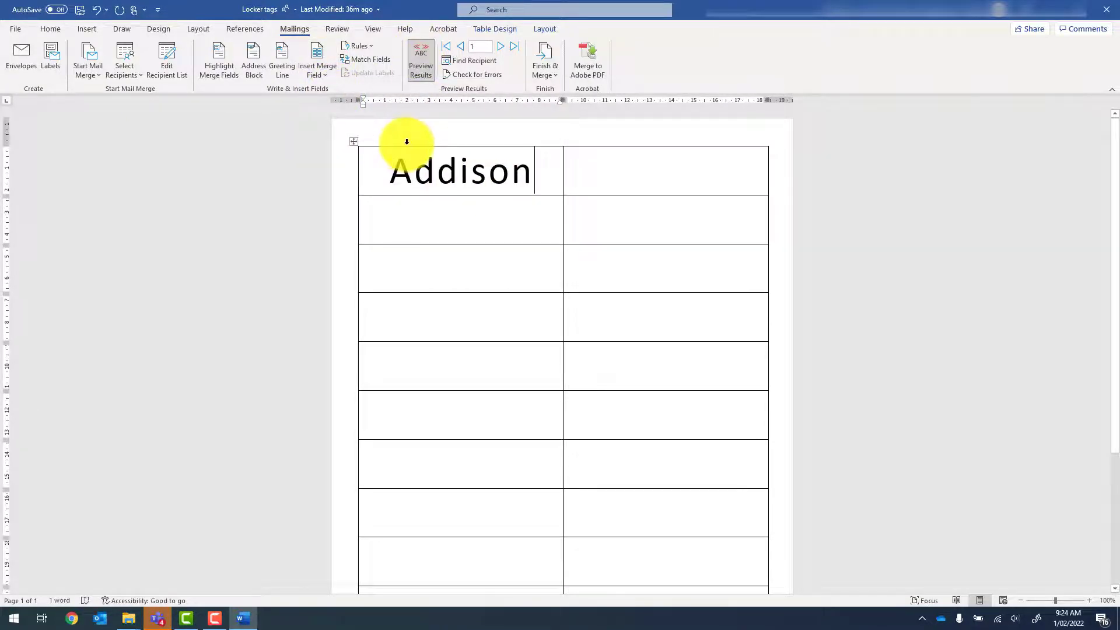
left_click(419, 64)
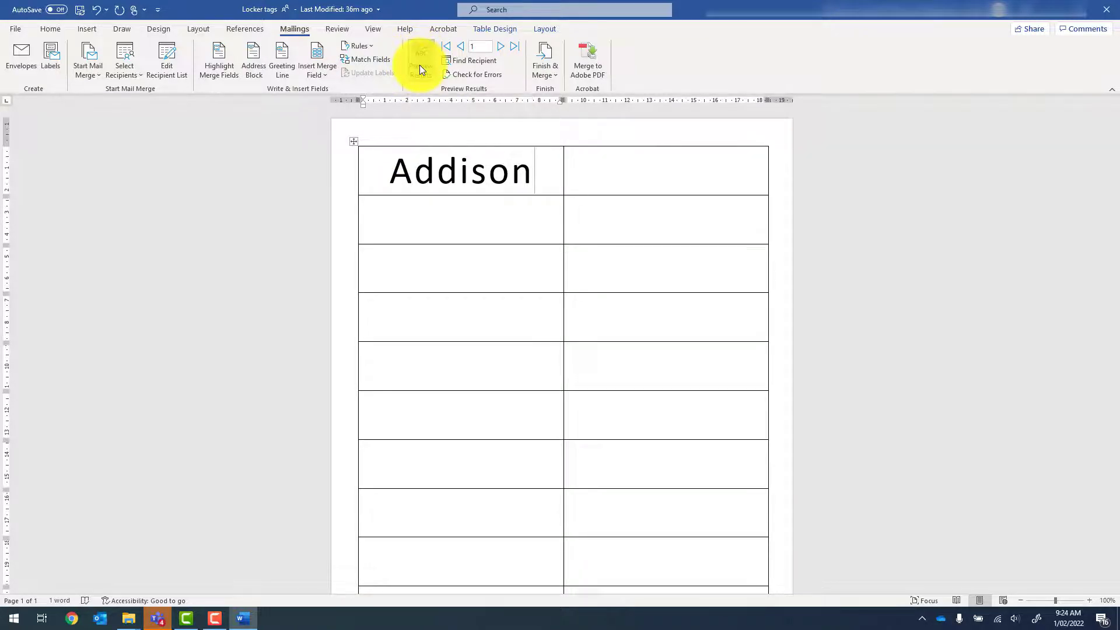
- Copy the first name field into the second cell of the first row and preview both cells
left_click_drag(525, 225, 374, 178)
key("ctrl+c")
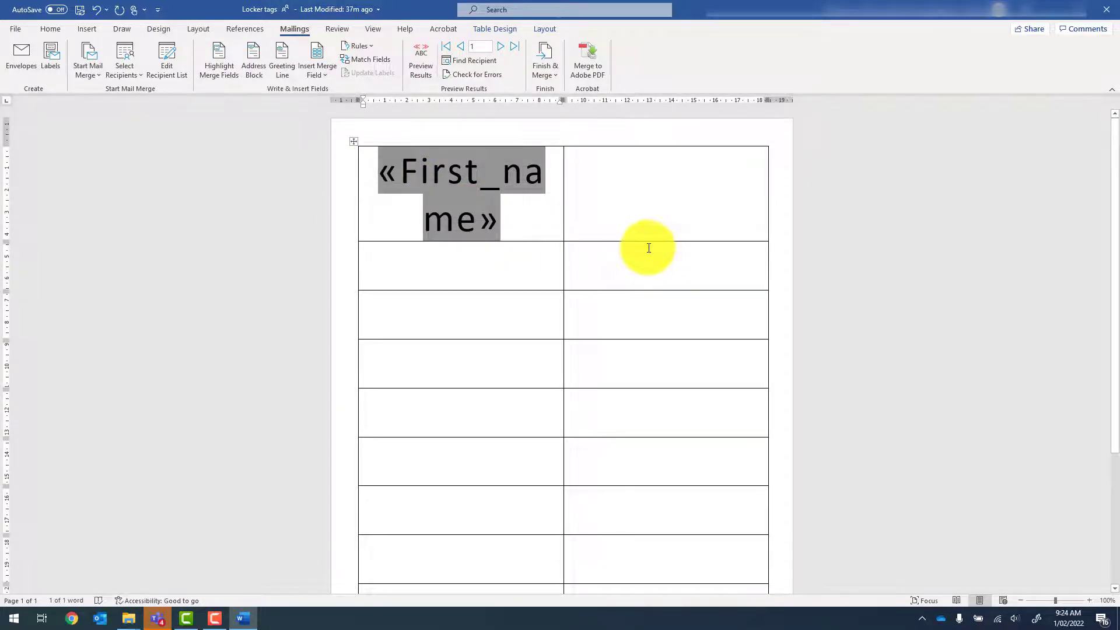
left_click(636, 168)
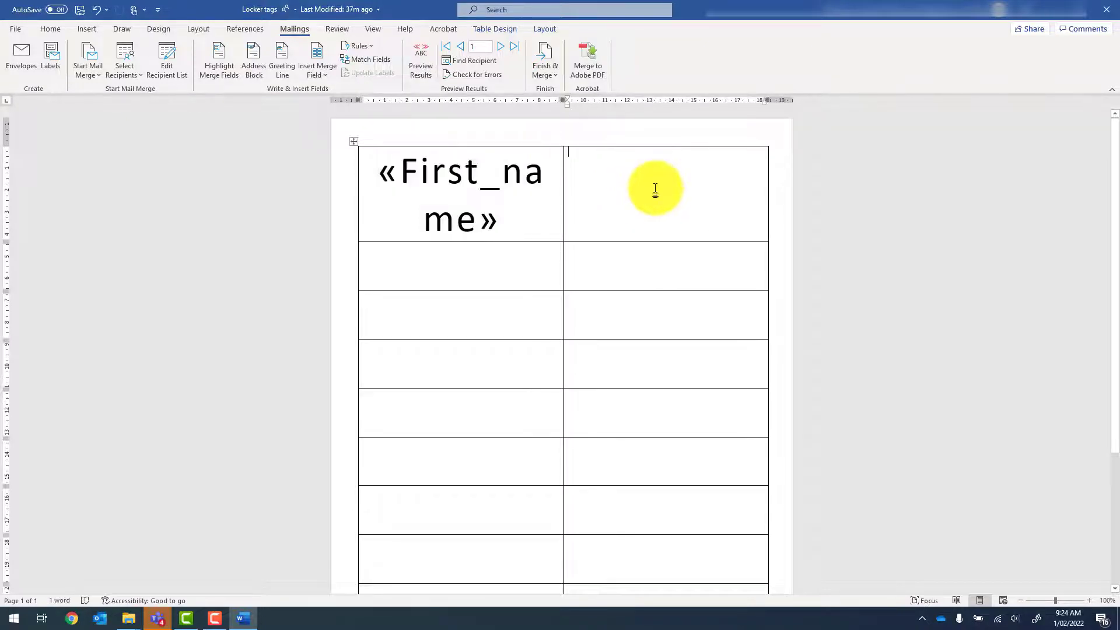
key("ctrl+v")
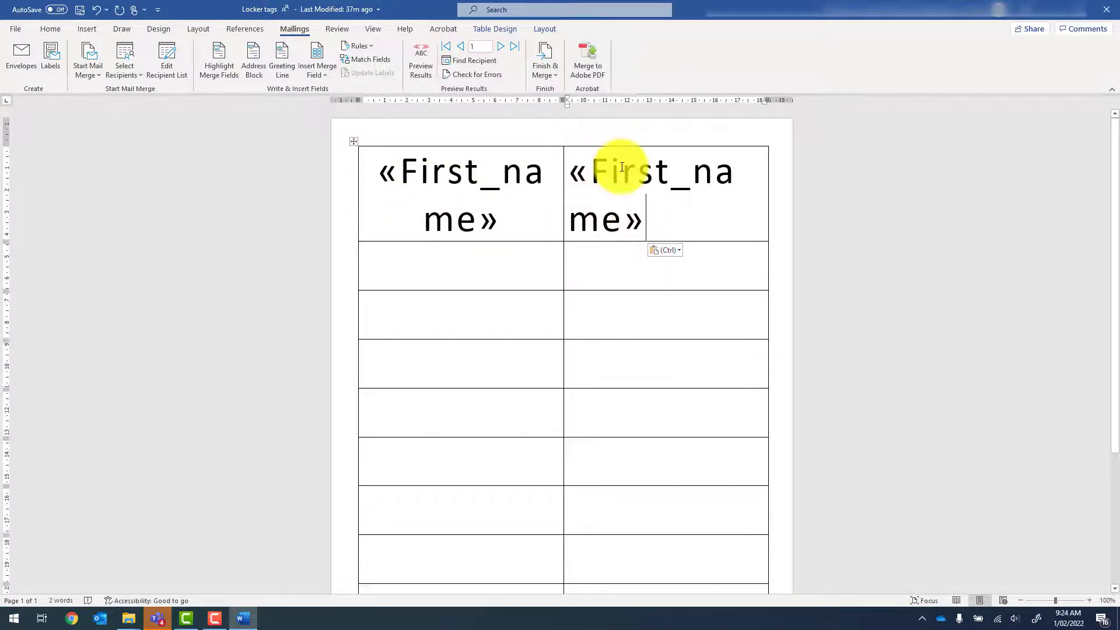
left_click(421, 60)
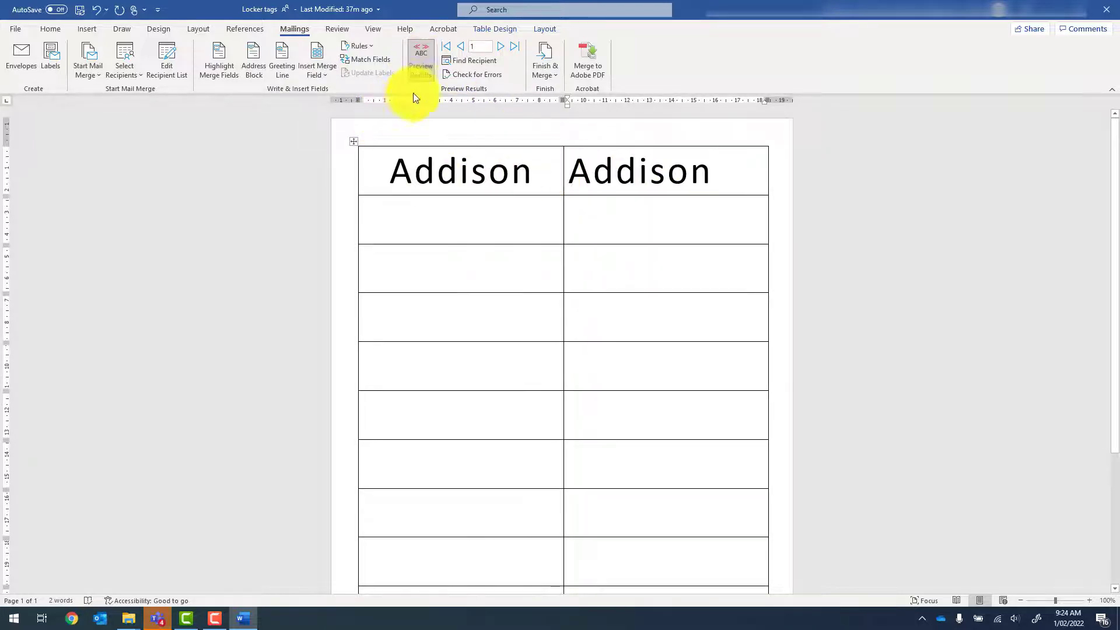
left_click(418, 55)
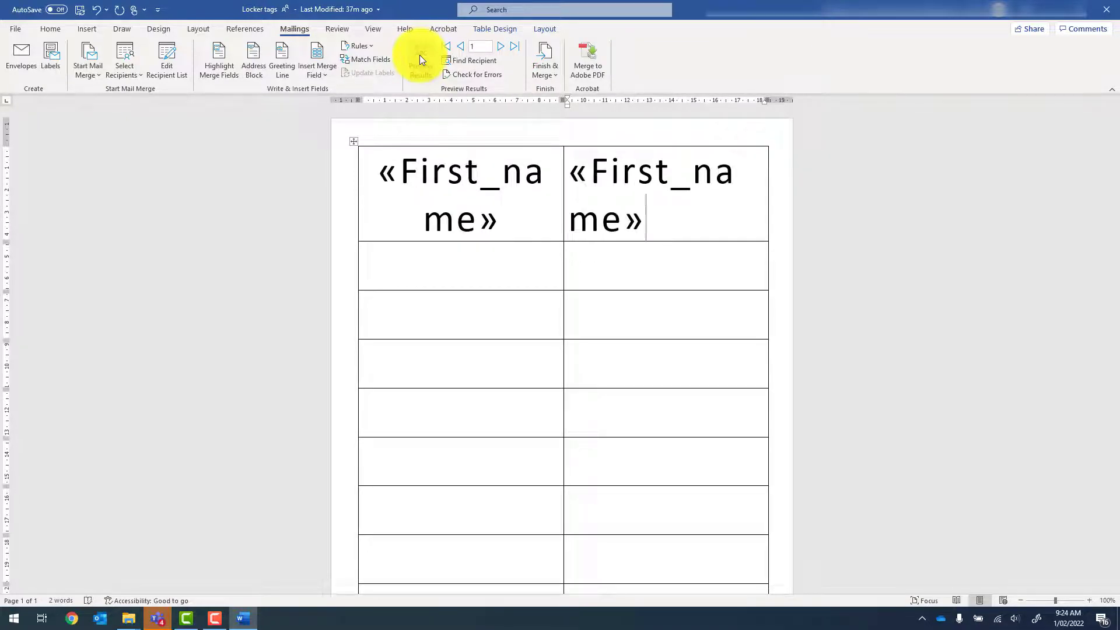
- Centre the first name field in the second cell of the first row
left_click_drag(653, 221, 554, 165)
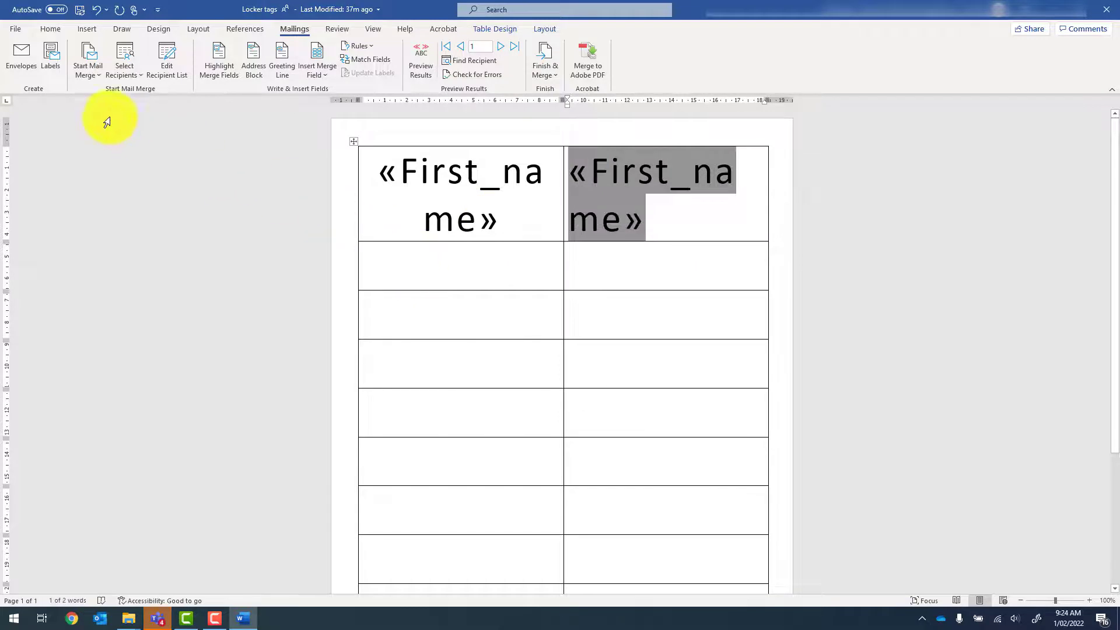
left_click(51, 28)
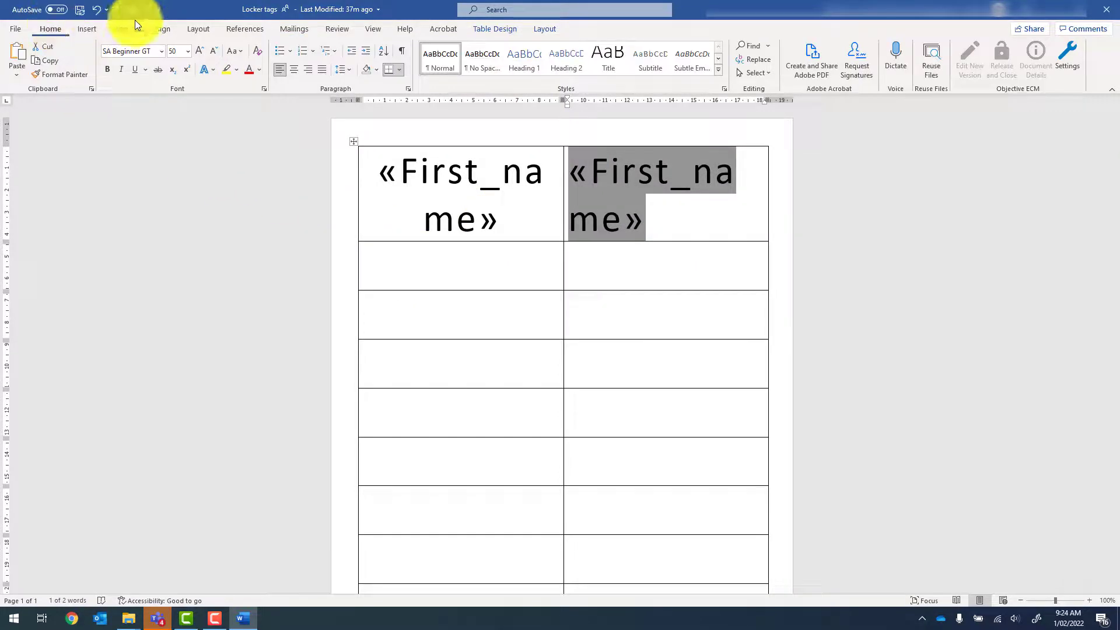
left_click(295, 69)
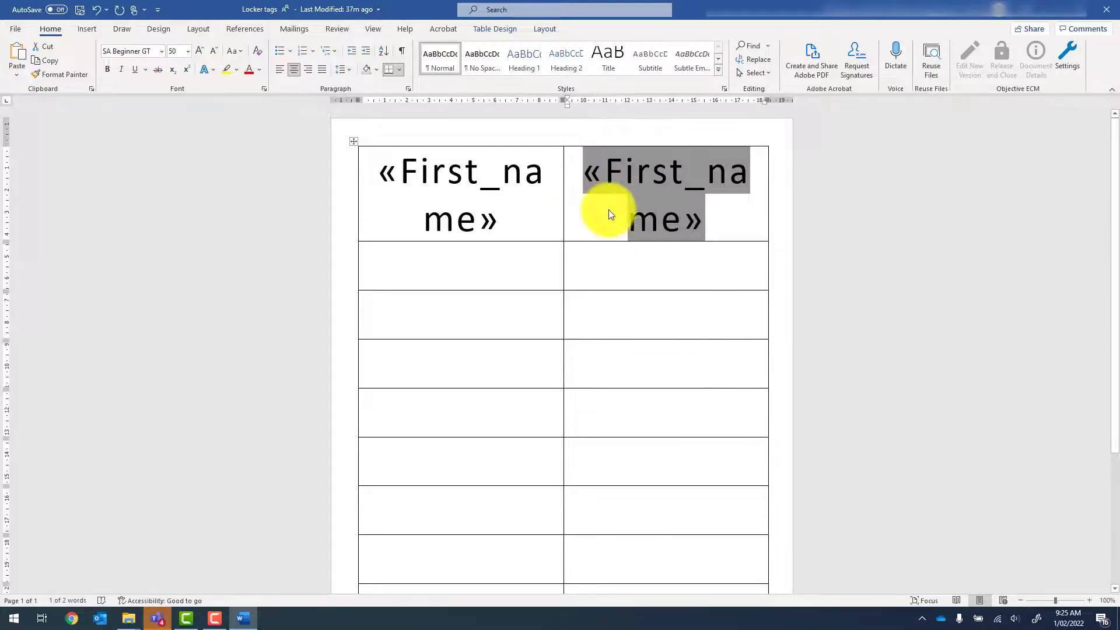
- Insert a Next Record rule before the first name field in the second cell and preview the result
left_click(291, 32)
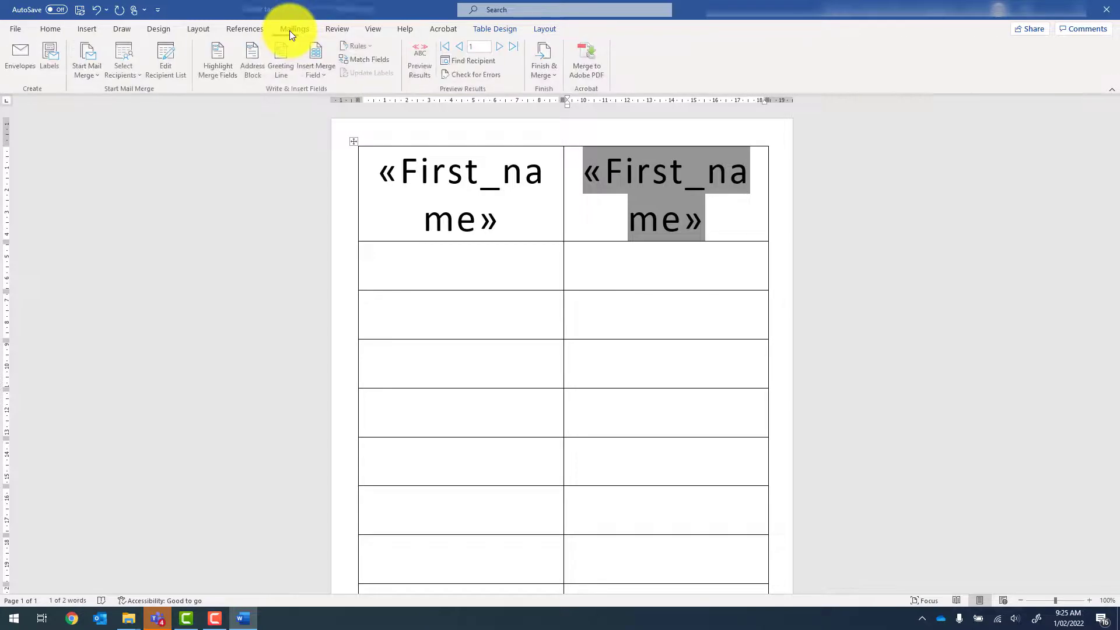
left_click(597, 176)
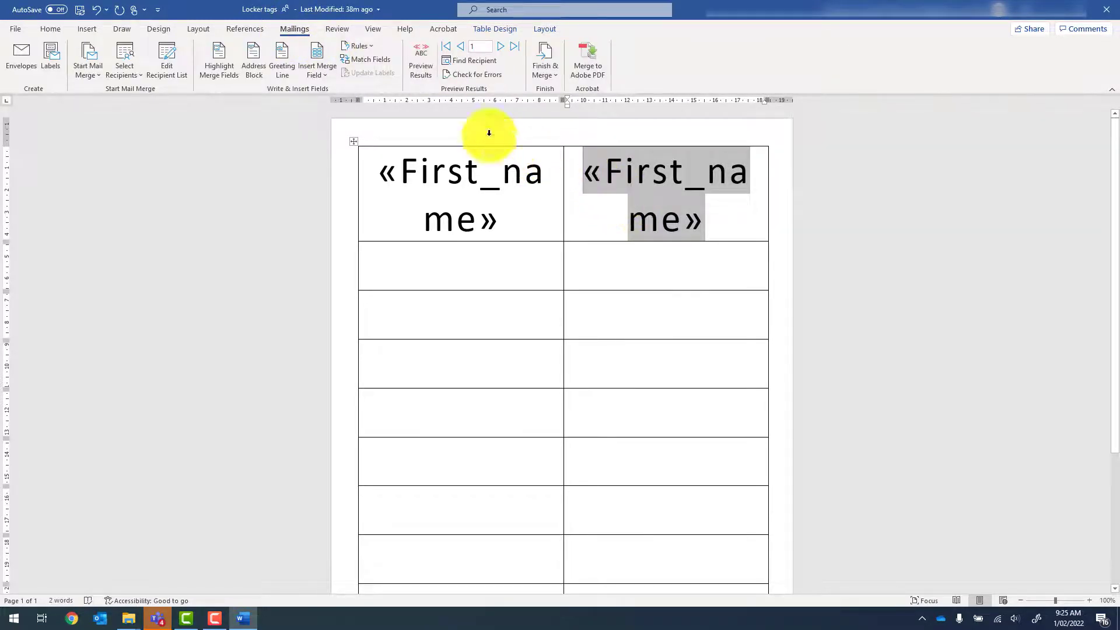
left_click(374, 48)
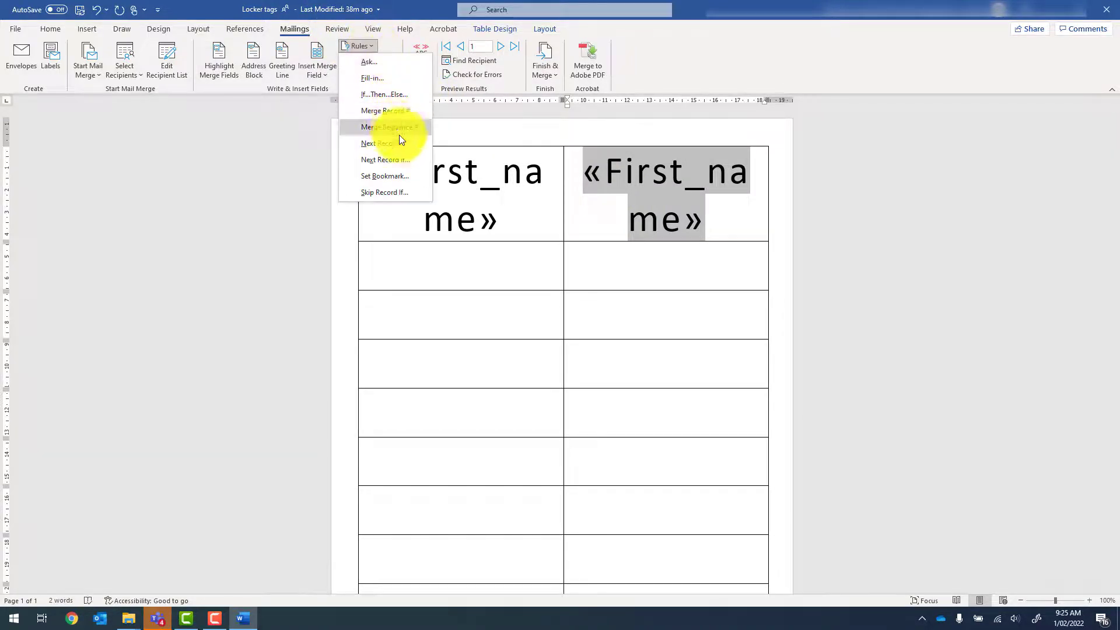
left_click(381, 143)
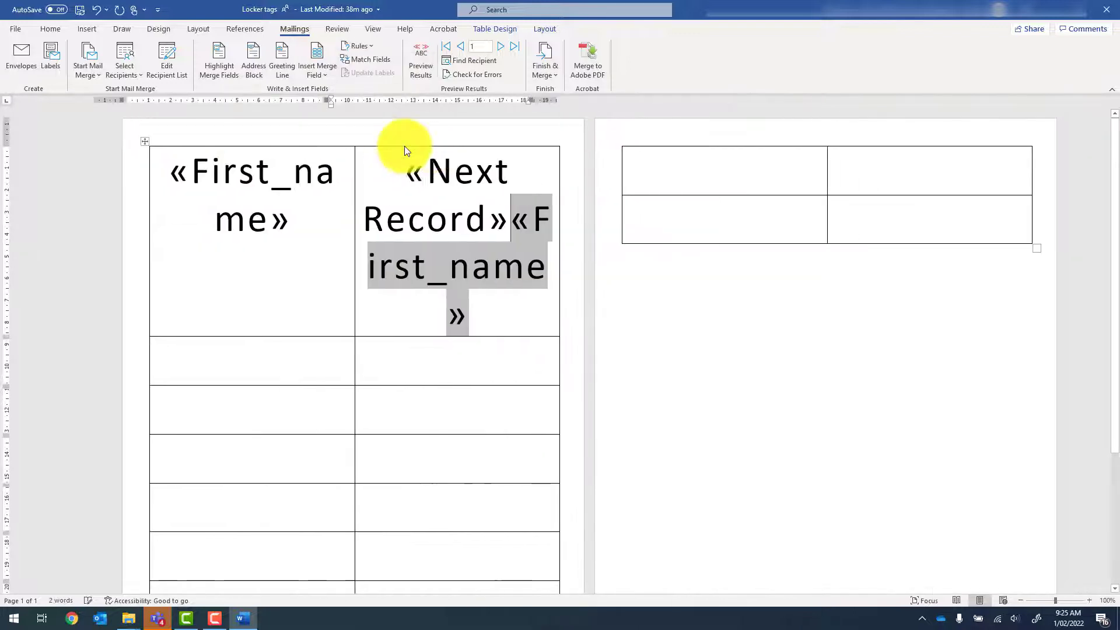
left_click(420, 58)
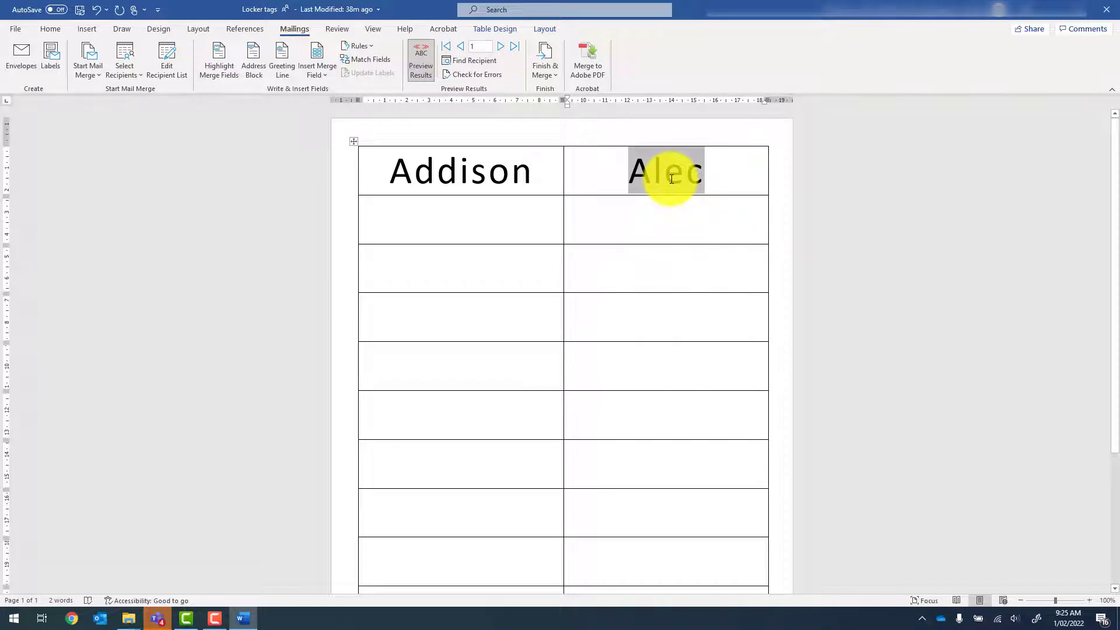
left_click(417, 62)
- Copy the second cell's Next Record and first name fields into all the empty cells below, and preview the locker tags
left_click_drag(476, 301, 388, 173)
key("ctrl+c")
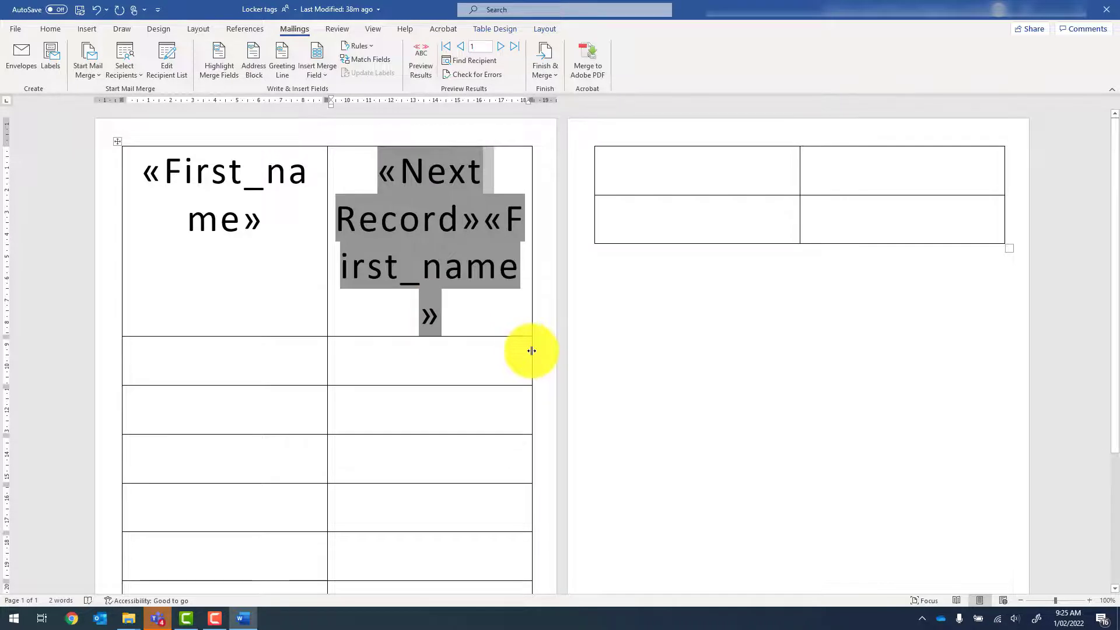
left_click_drag(280, 358, 816, 222)
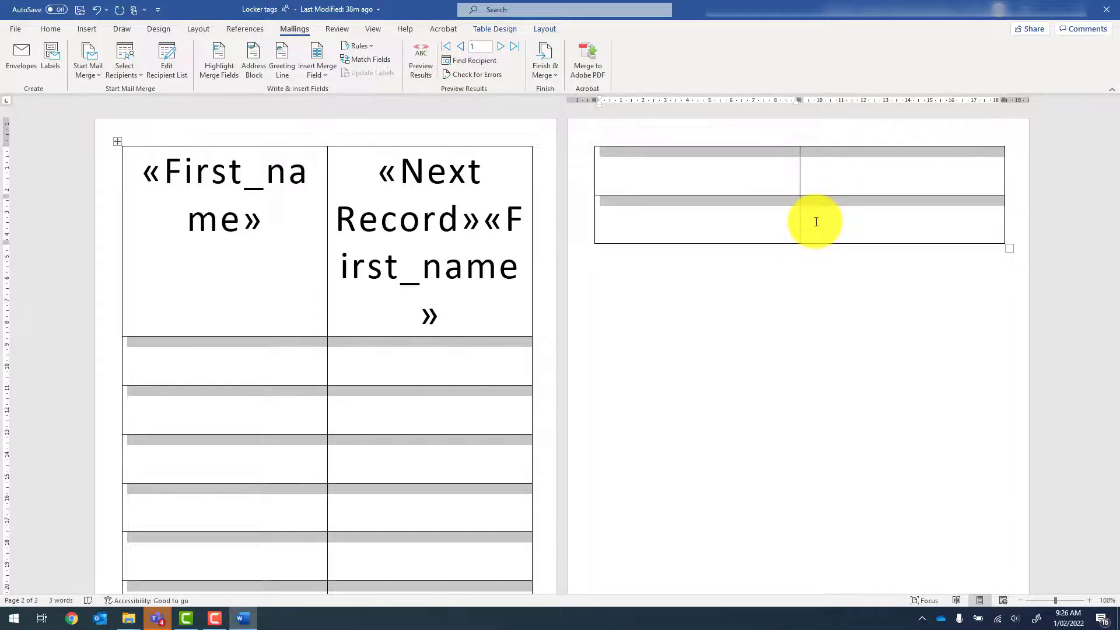
key("ctrl+v")
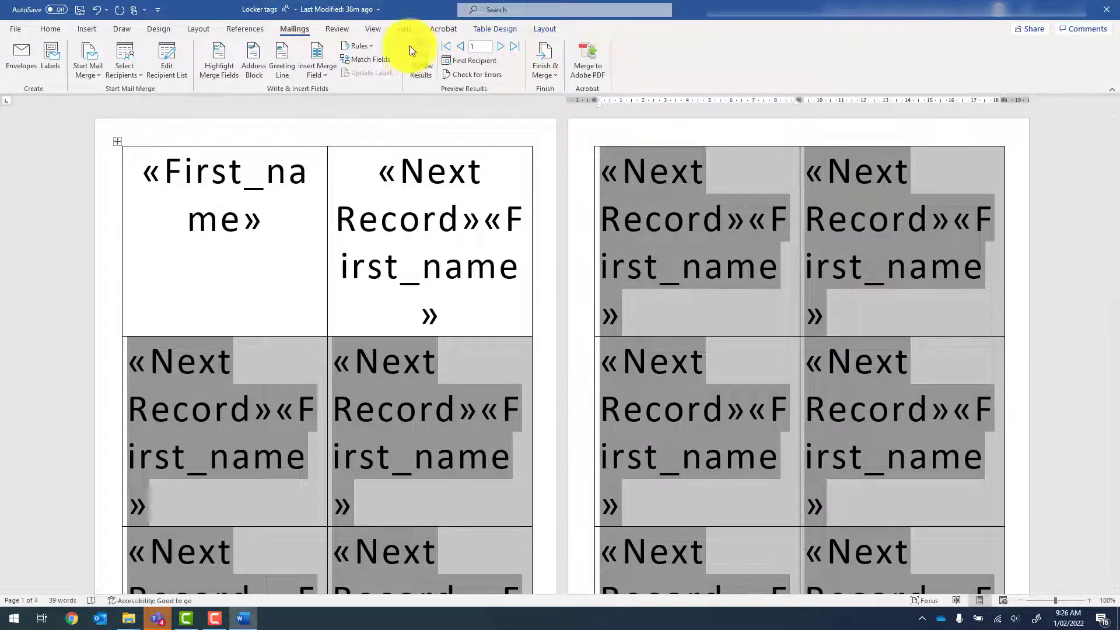
left_click(416, 60)
scroll(493, 192, "down", 3)
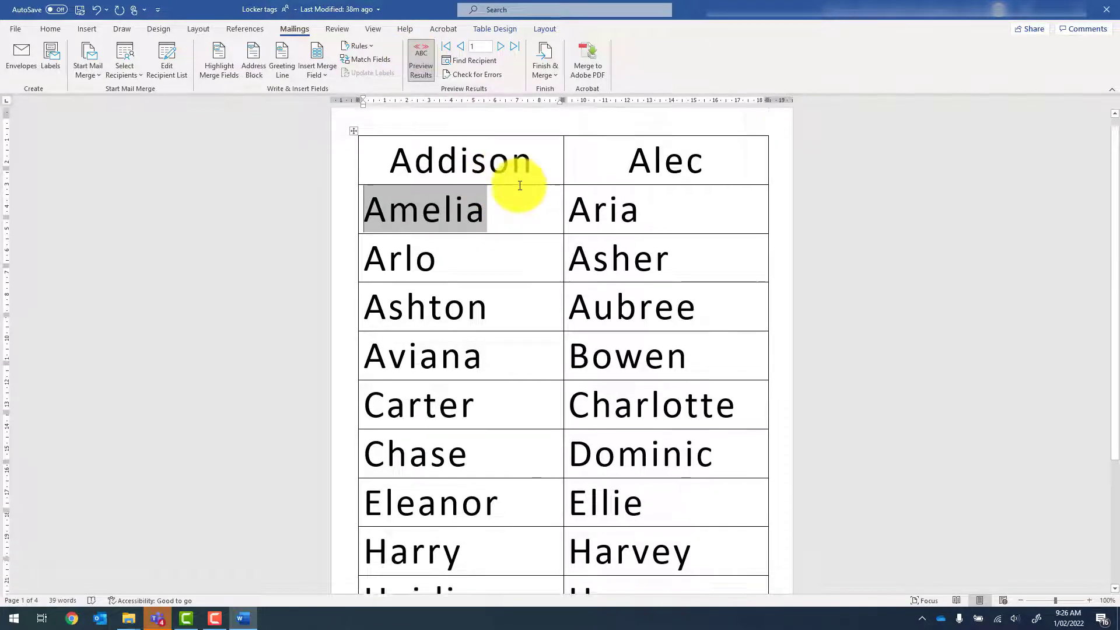
scroll(536, 298, "up", 4)
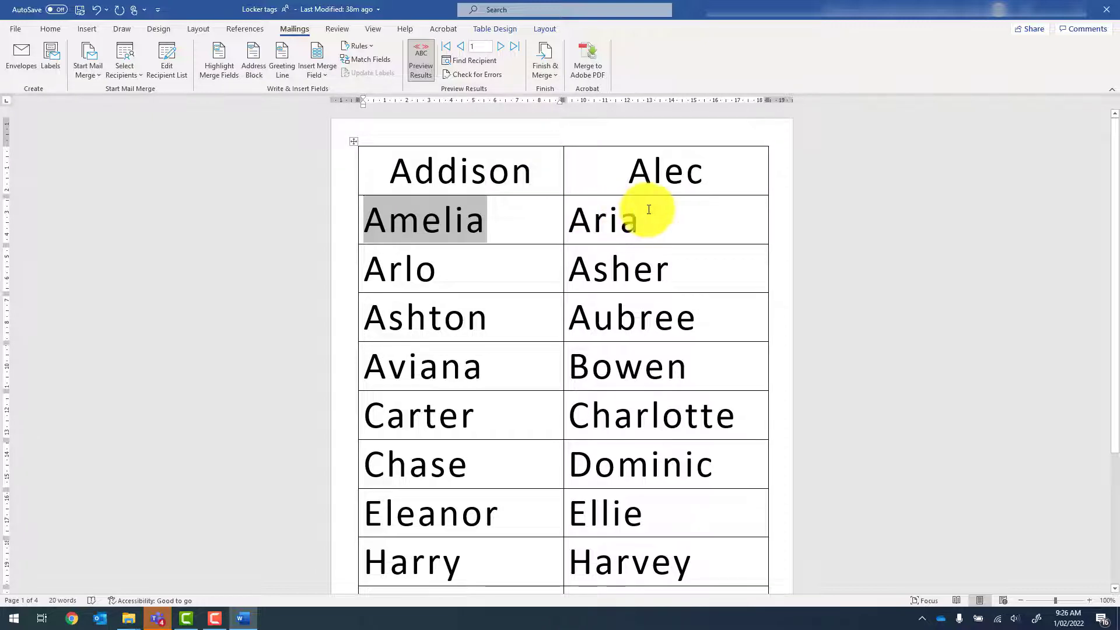
scroll(624, 430, "down", 3)
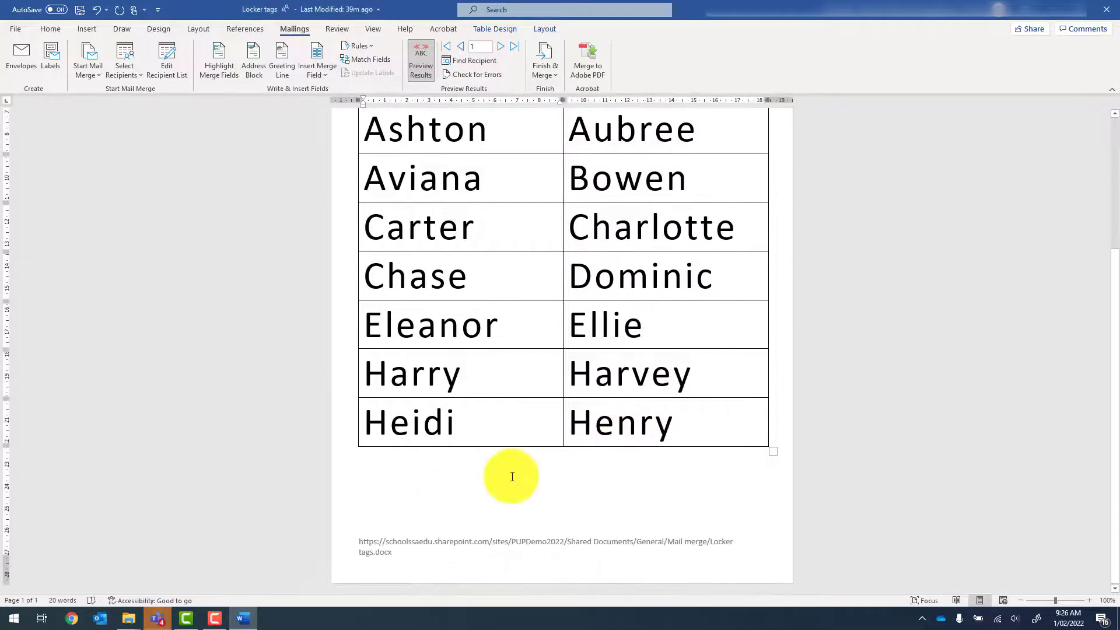
scroll(516, 479, "up", 4)
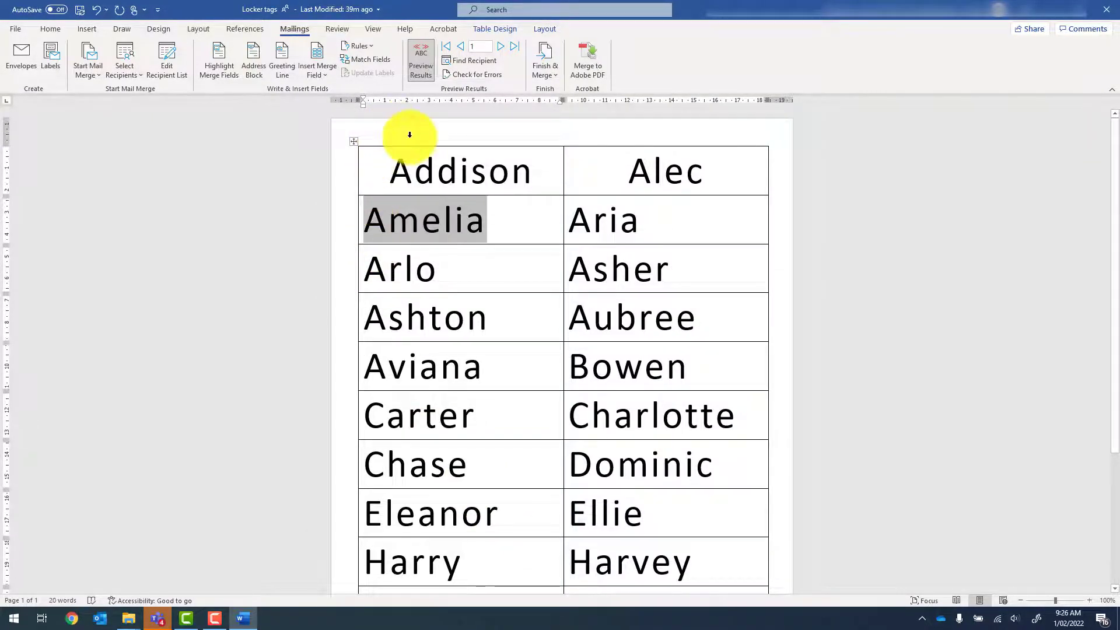
left_click(412, 66)
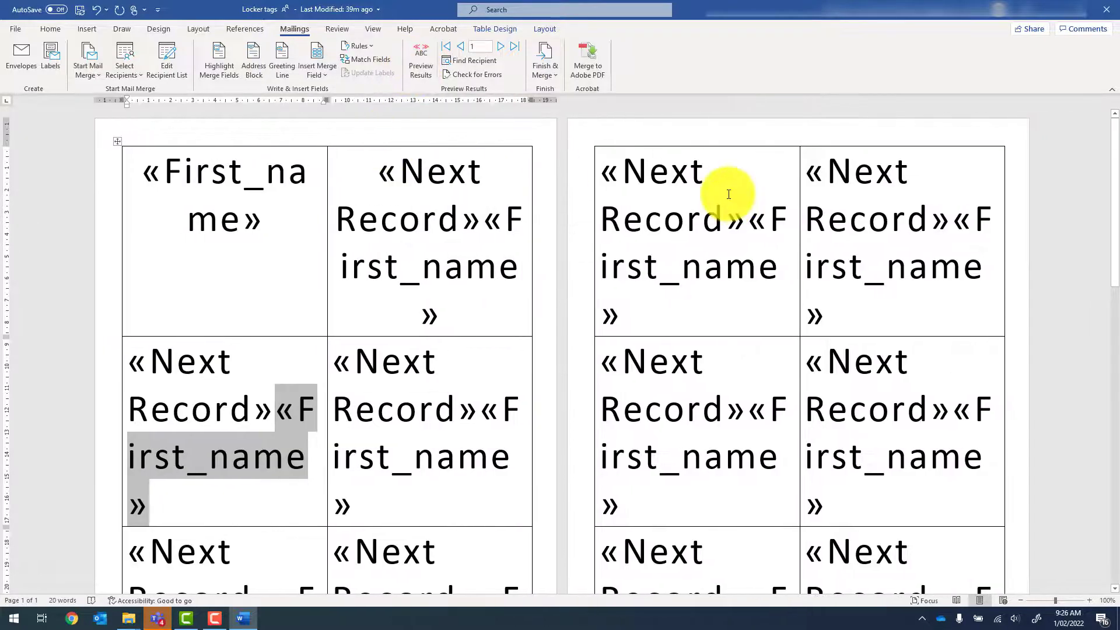
- Add seven empty rows at the end of the locker tag table
scroll(729, 194, "down", 6)
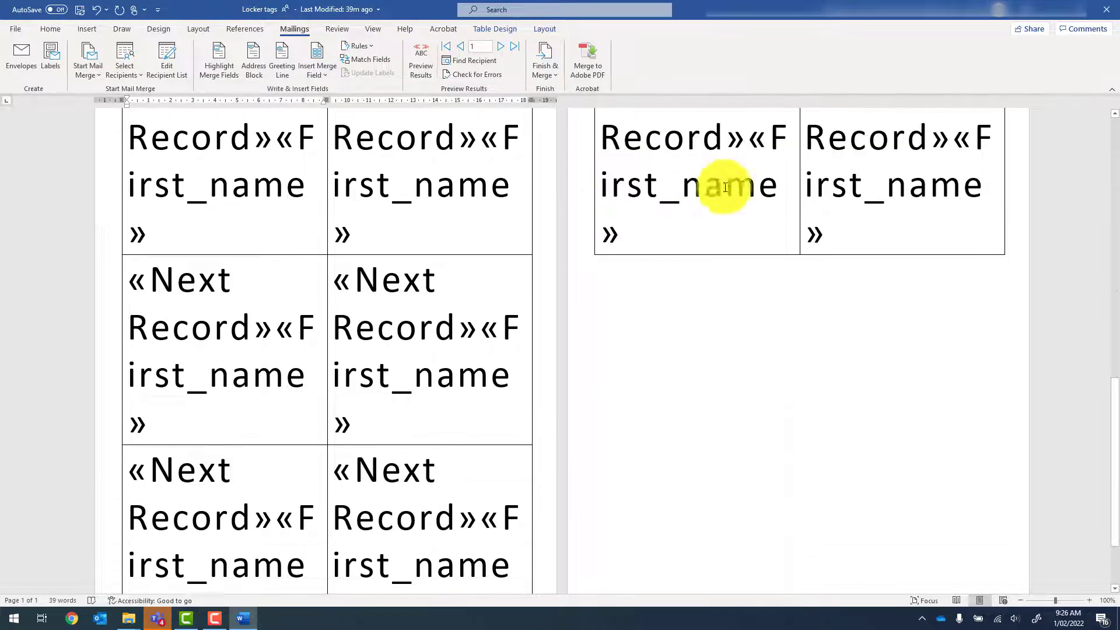
left_click(837, 228)
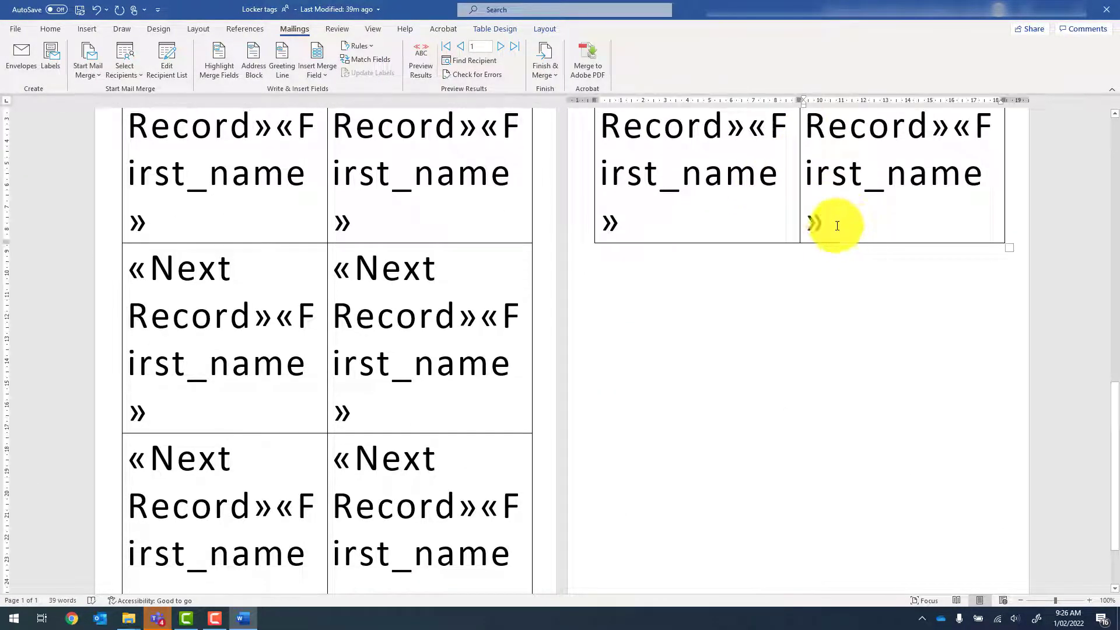
key("Tab")
key("Tab")
key("Tab")
key("Tab")
key("Tab")
key("Tab")
key("Tab")
key("Tab")
key("Tab")
key("Tab")
key("Tab")
key("Tab")
key("Tab")
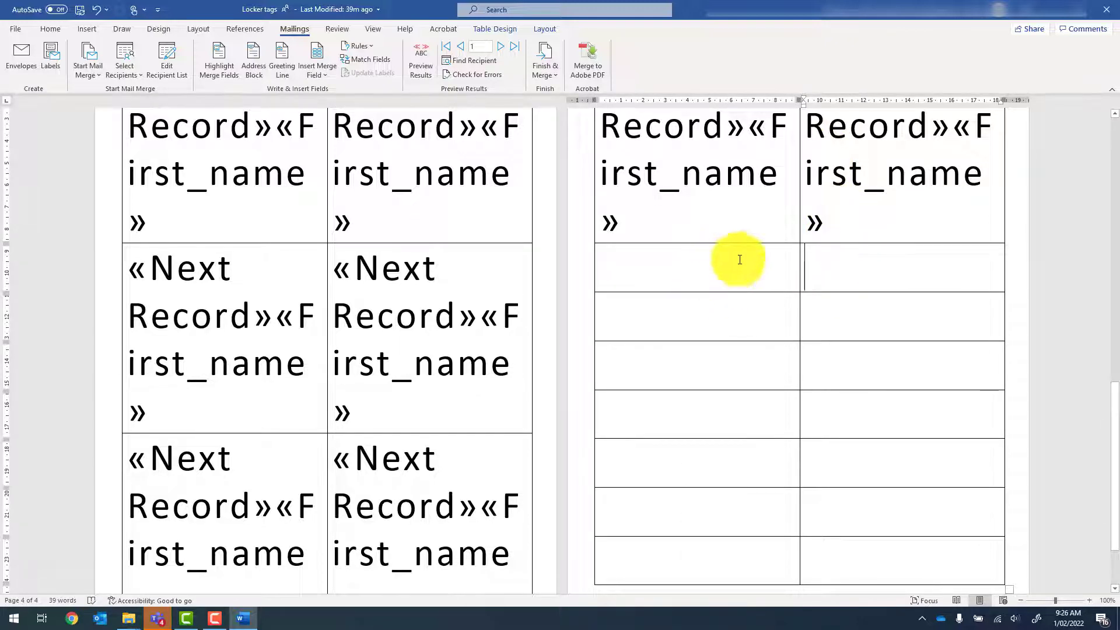
- Paste the Next Record and first name fields into all cells of the newly added rows
scroll(790, 282, "up", 3)
mouse_move(862, 312)
left_mouse_down()
mouse_move(725, 274)
mouse_move(664, 213)
left_mouse_up()
scroll(852, 393, "down", 6)
left_click_drag(680, 349, 859, 455)
key("ctrl+v")
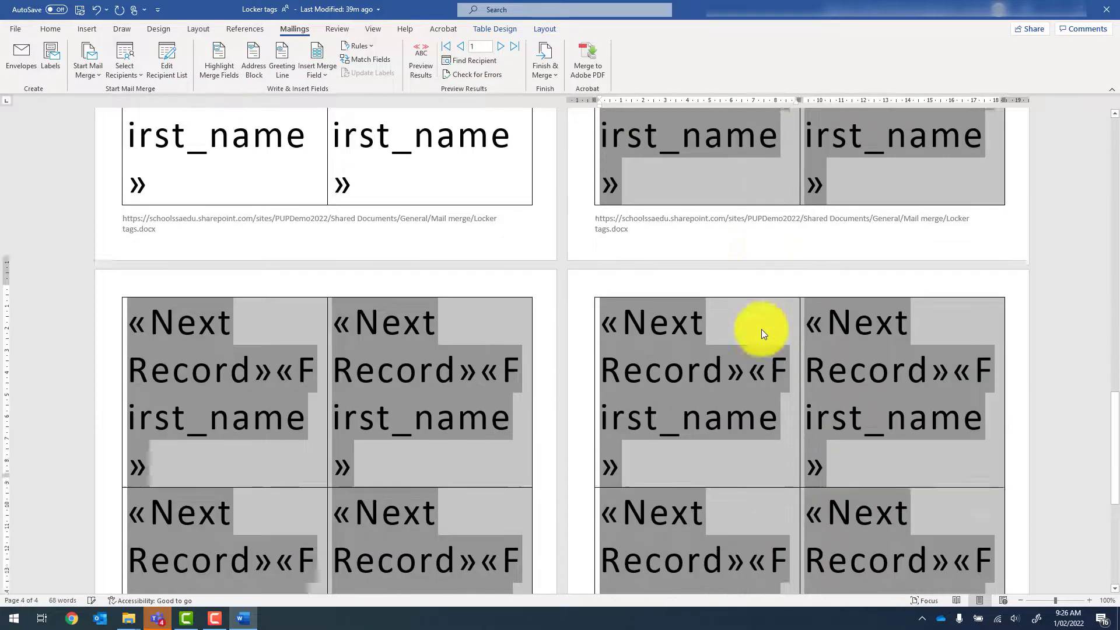
scroll(761, 329, "down", 15)
left_click_drag(1114, 477, 1115, 124)
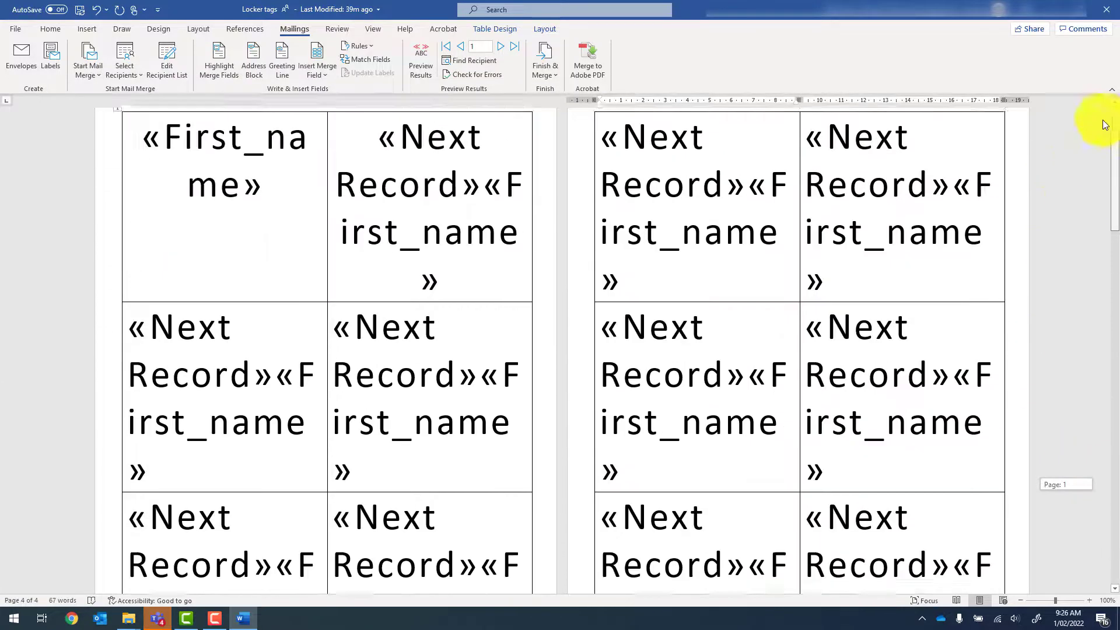
- Copy the first cell's formatting with Format Painter to all locker tag cells from the second row to the table's end
left_click(274, 225)
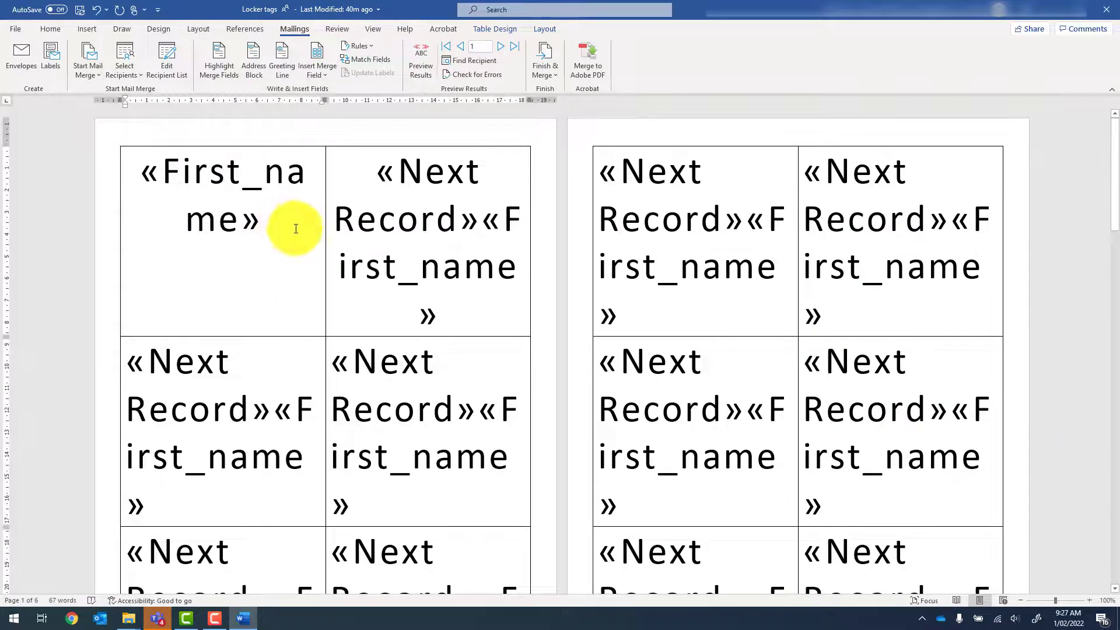
left_click_drag(295, 229, 143, 173)
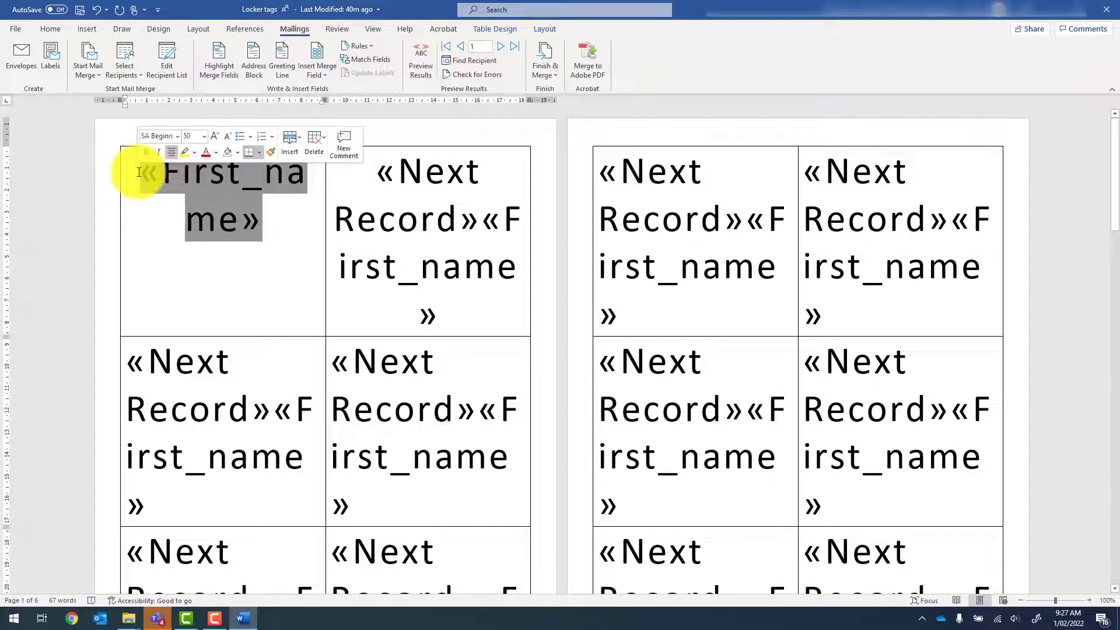
left_click(51, 32)
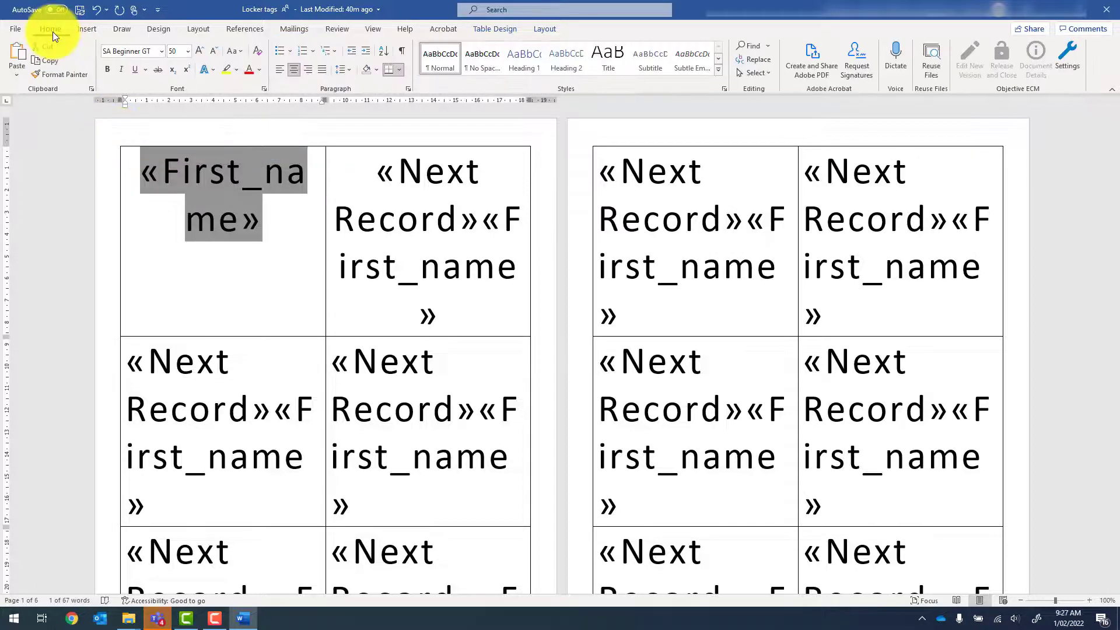
left_click(70, 75)
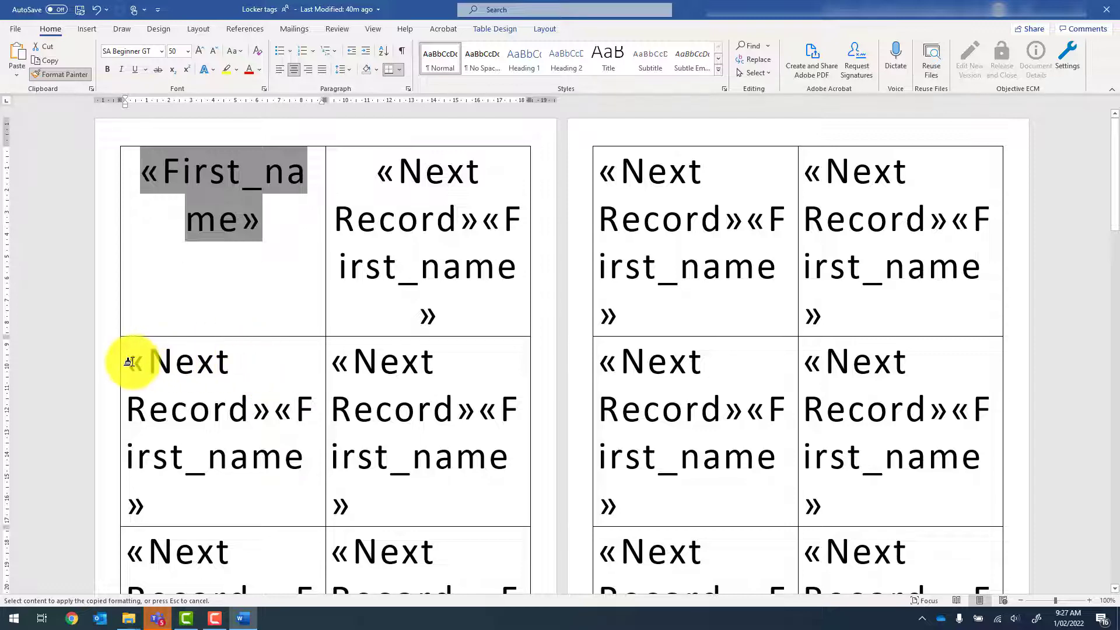
mouse_move(125, 362)
left_mouse_down()
mouse_move(300, 405)
mouse_move(744, 425)
mouse_move(888, 607)
mouse_move(877, 626)
mouse_move(813, 627)
mouse_move(733, 447)
left_mouse_up()
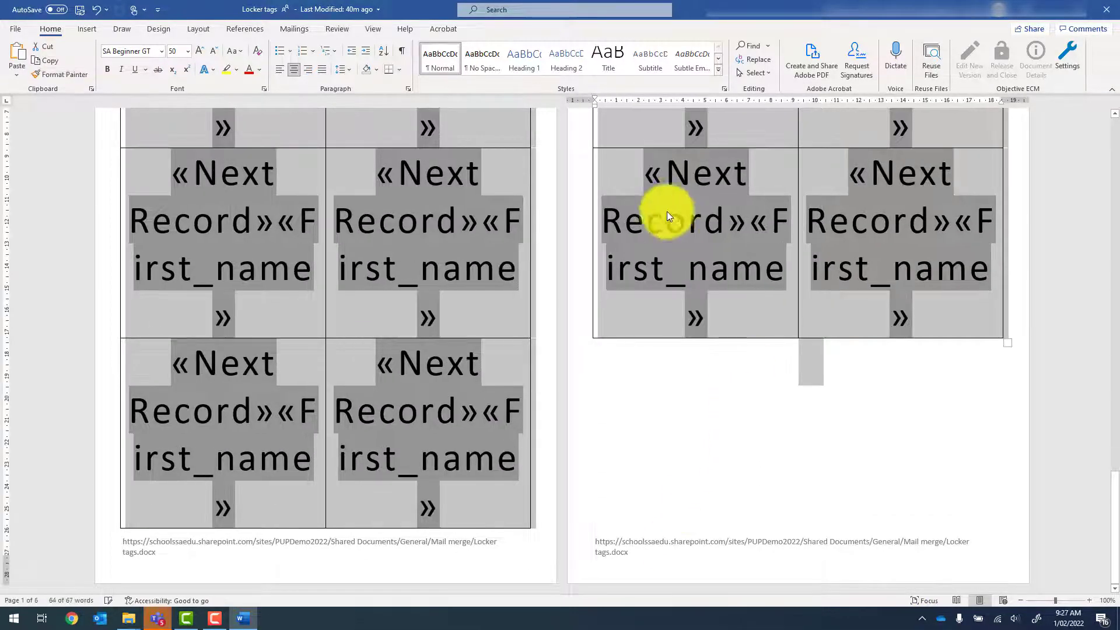
left_click_drag(1114, 513, 1099, 75)
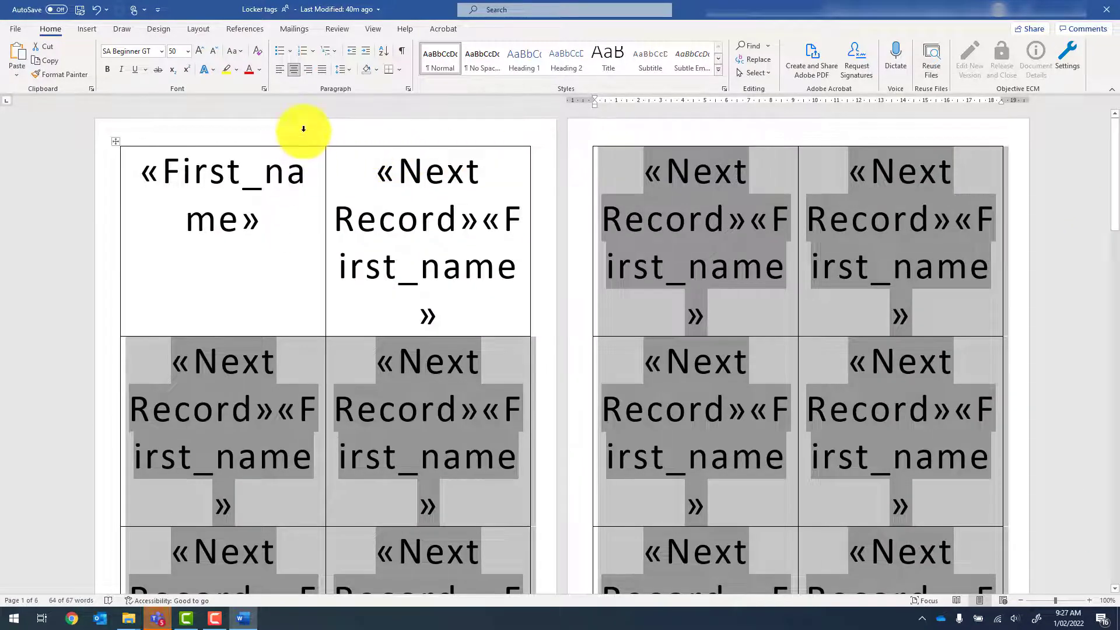
- Preview the merged locker tags, check the names on both pages, and return to the field view
left_click(289, 29)
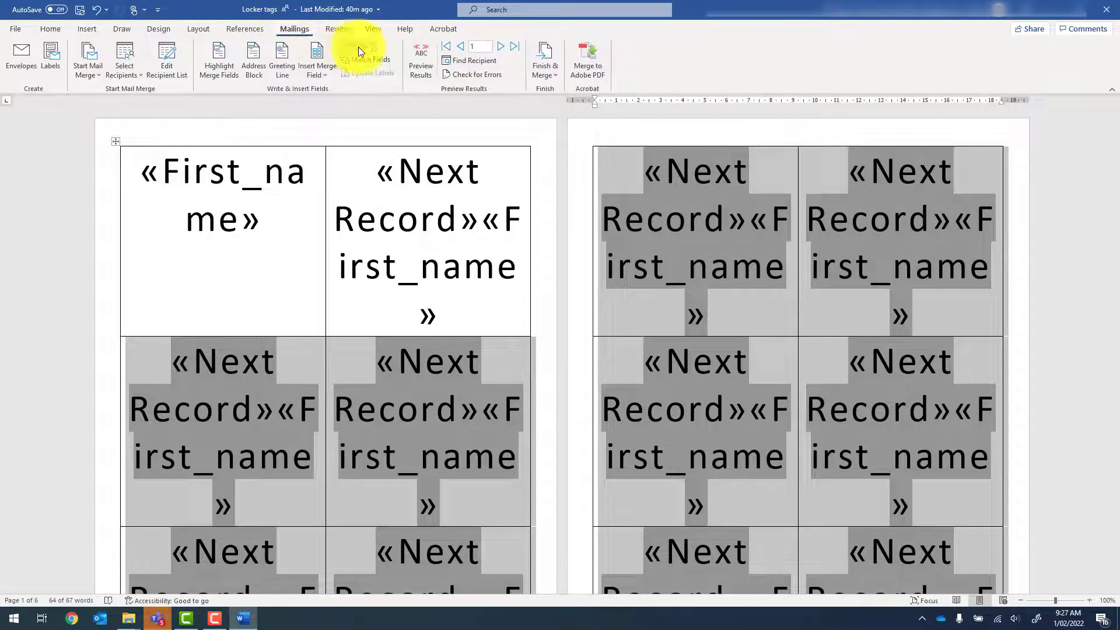
left_click(420, 57)
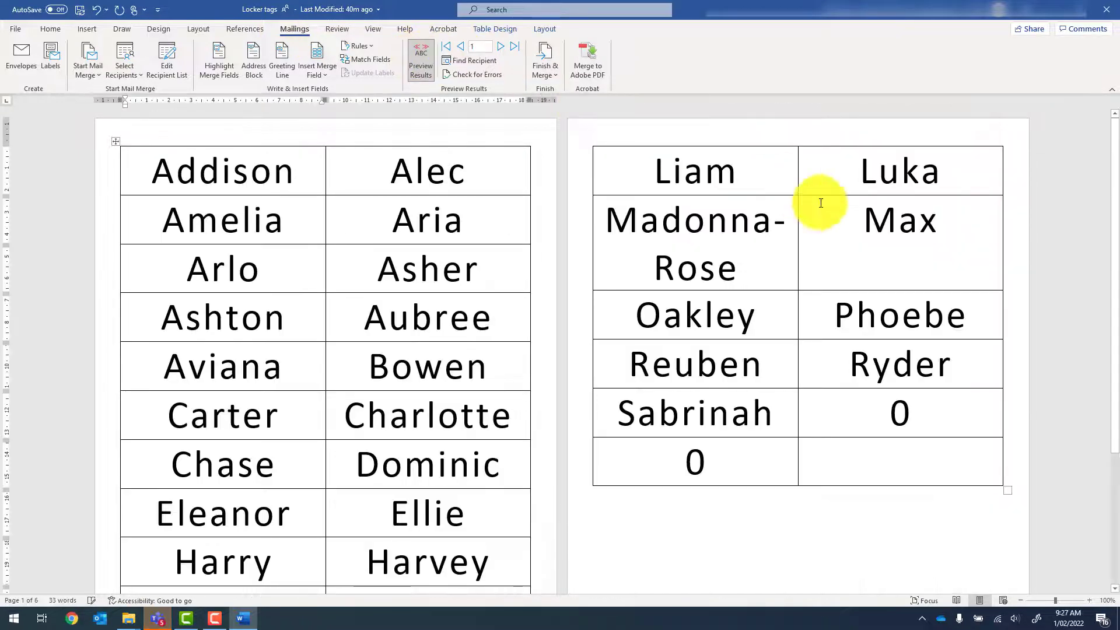
scroll(889, 244, "down", 5)
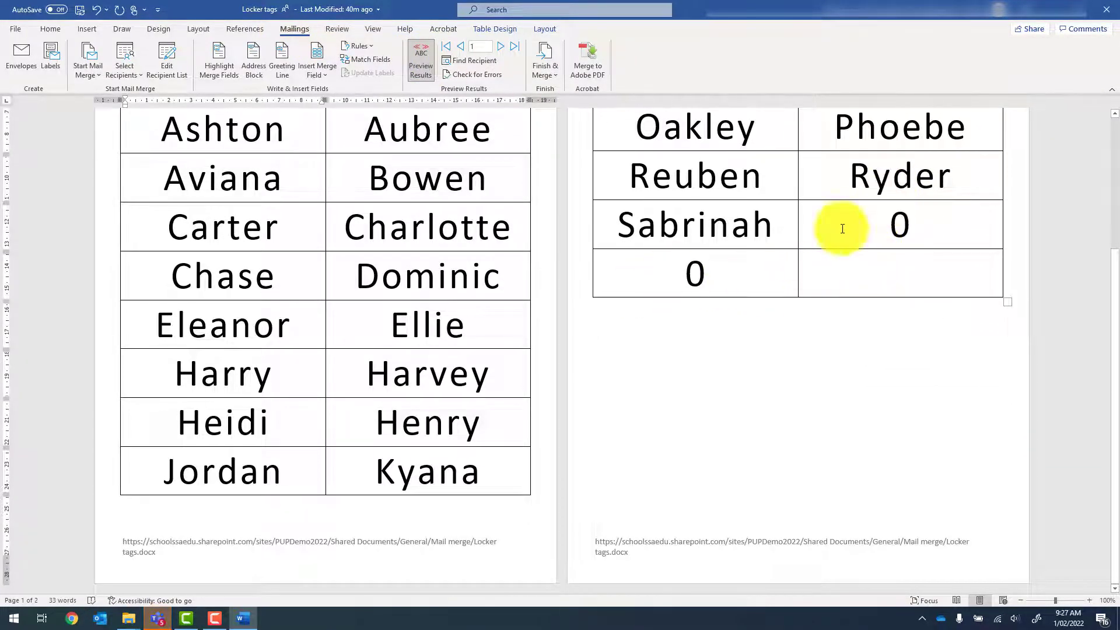
scroll(778, 274, "up", 5)
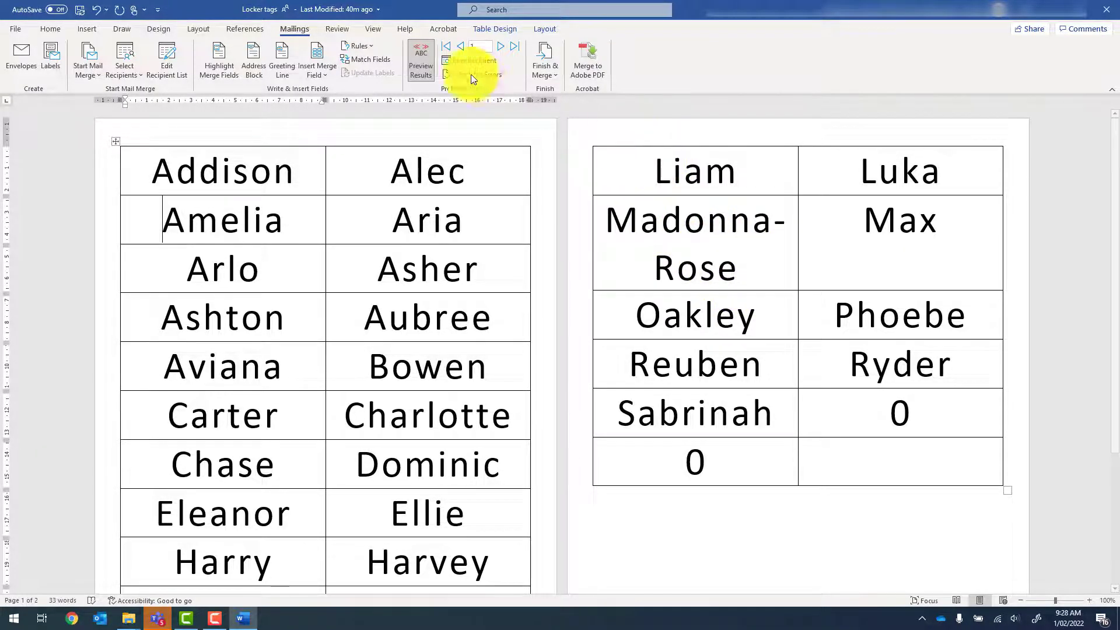
left_click(424, 59)
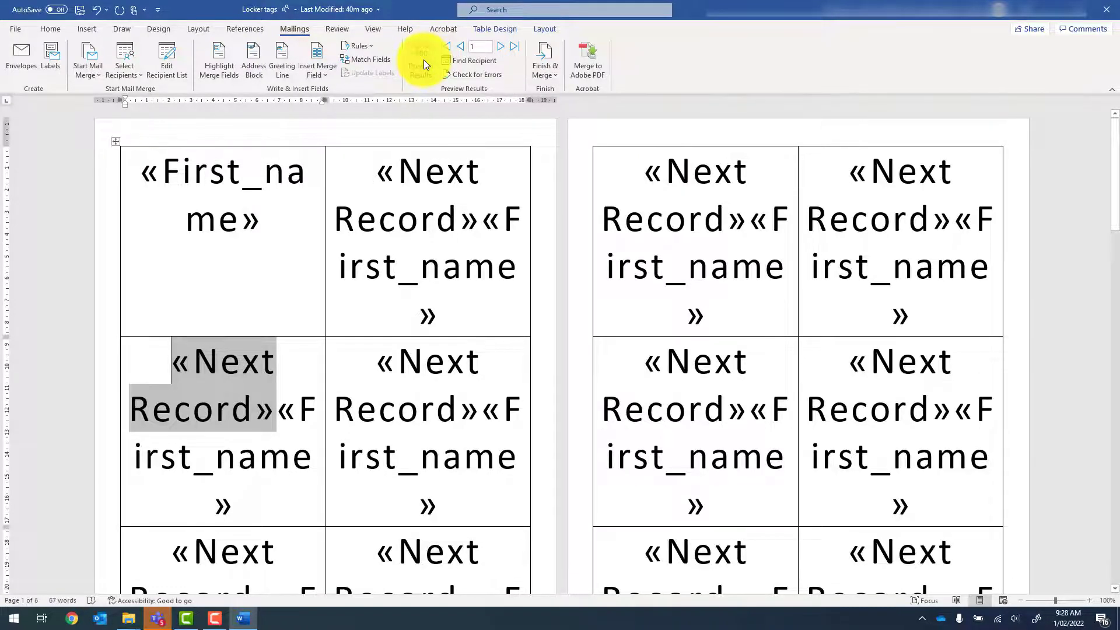
- Finish the merge into a new, individually editable document with all records
left_click(553, 77)
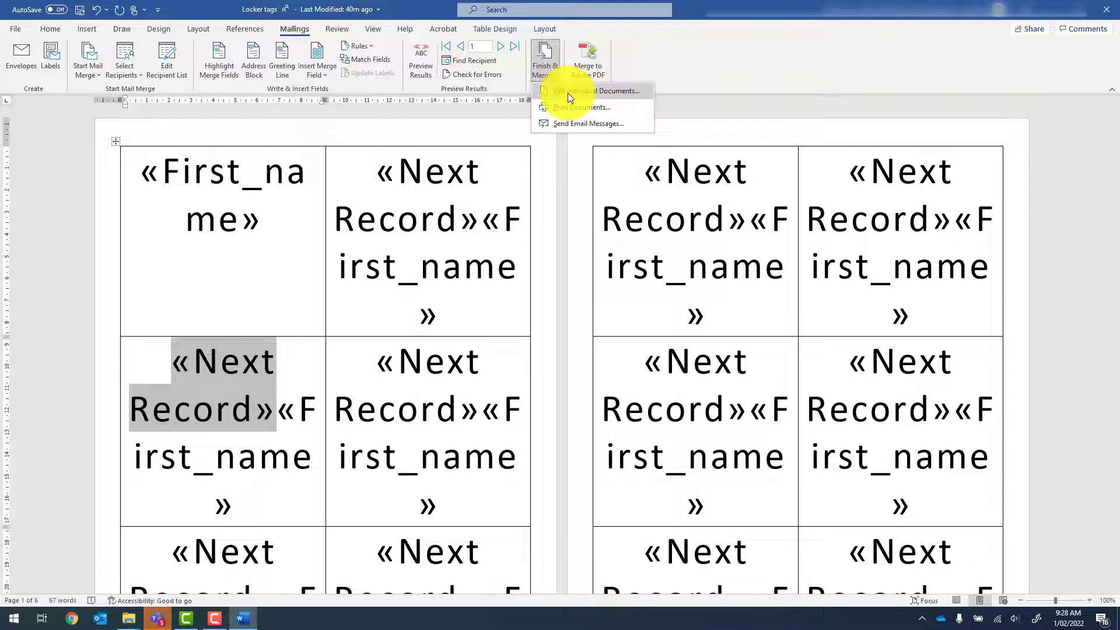
left_click(568, 92)
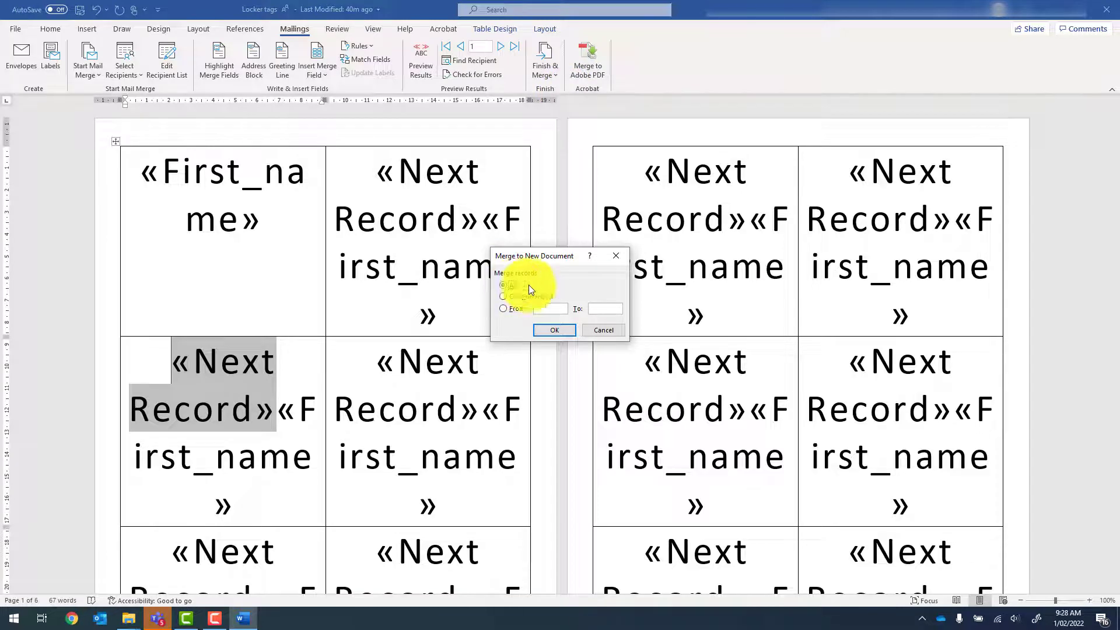
left_click(563, 330)
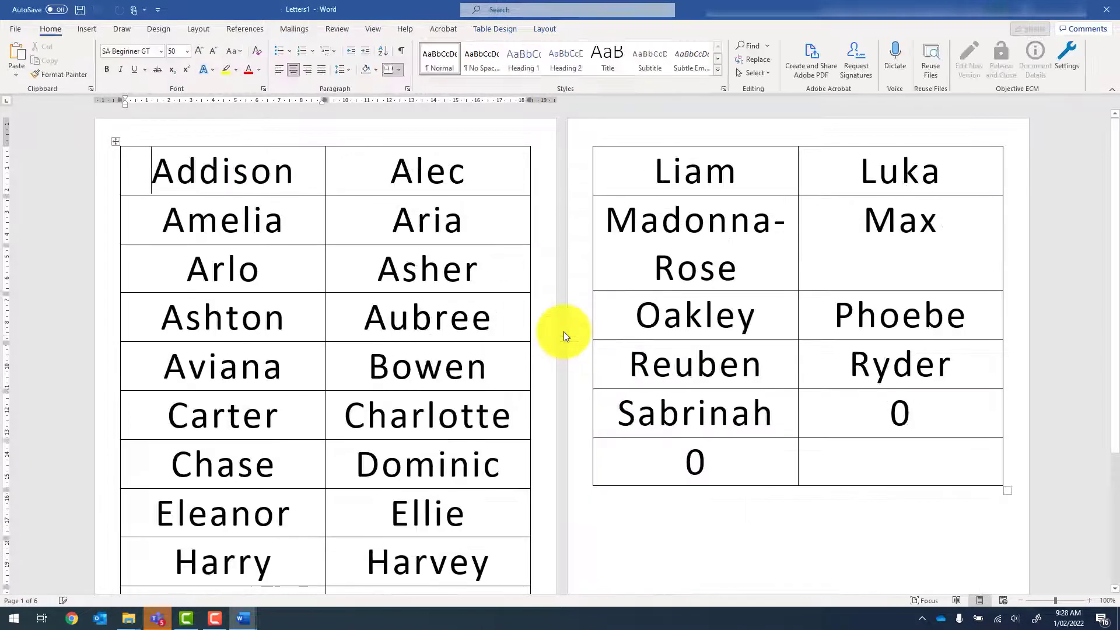
- Clear the two cells containing 0 in the last rows of the merged locker tag table
double_click(695, 461)
key("Delete")
double_click(908, 414)
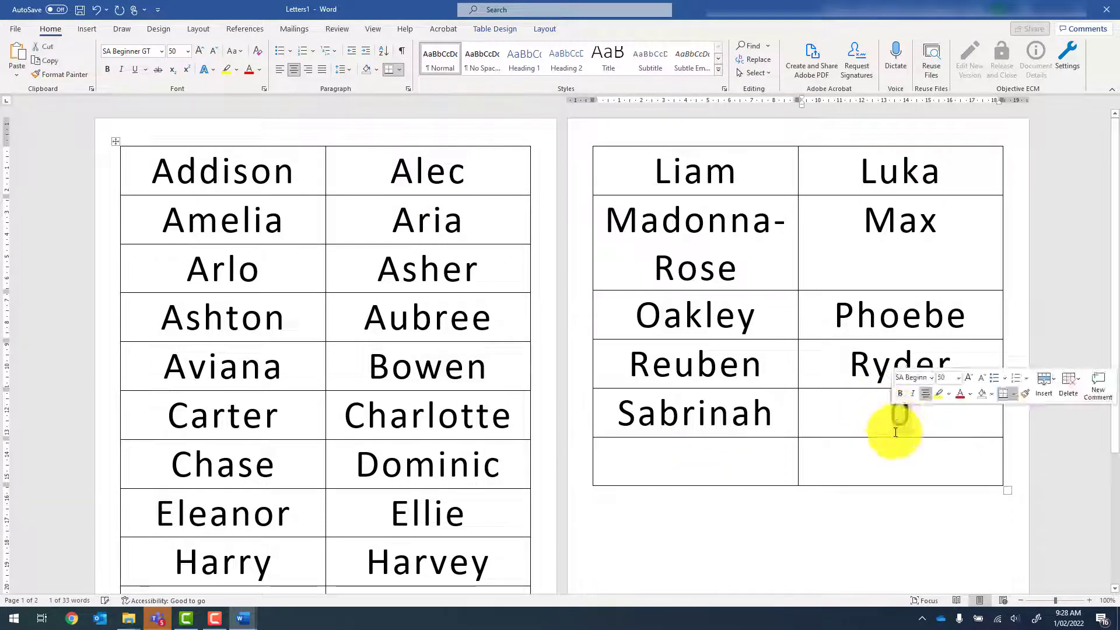
key("Delete")
- Delete the empty last row of the merged locker tag table
left_click_drag(800, 458, 700, 460)
right_click(699, 467)
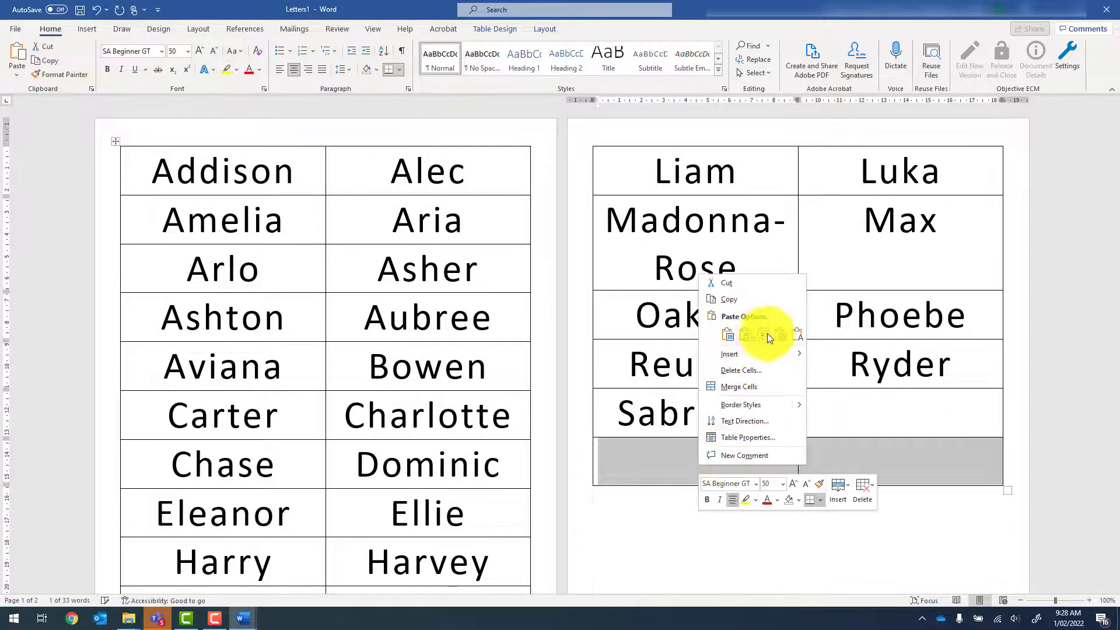
left_click(739, 369)
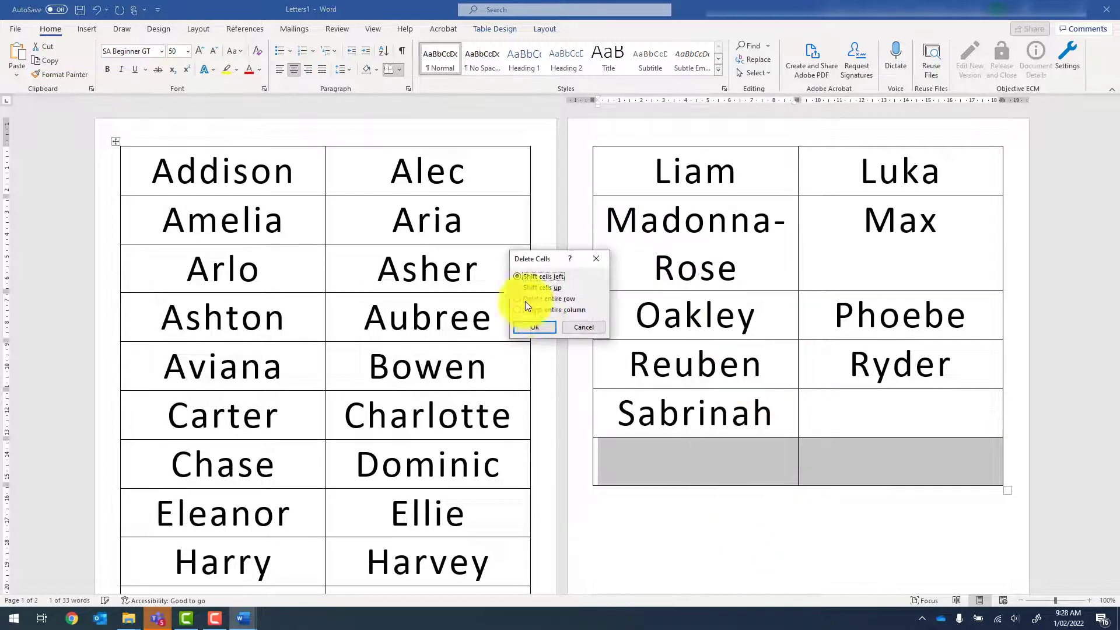
left_click(536, 327)
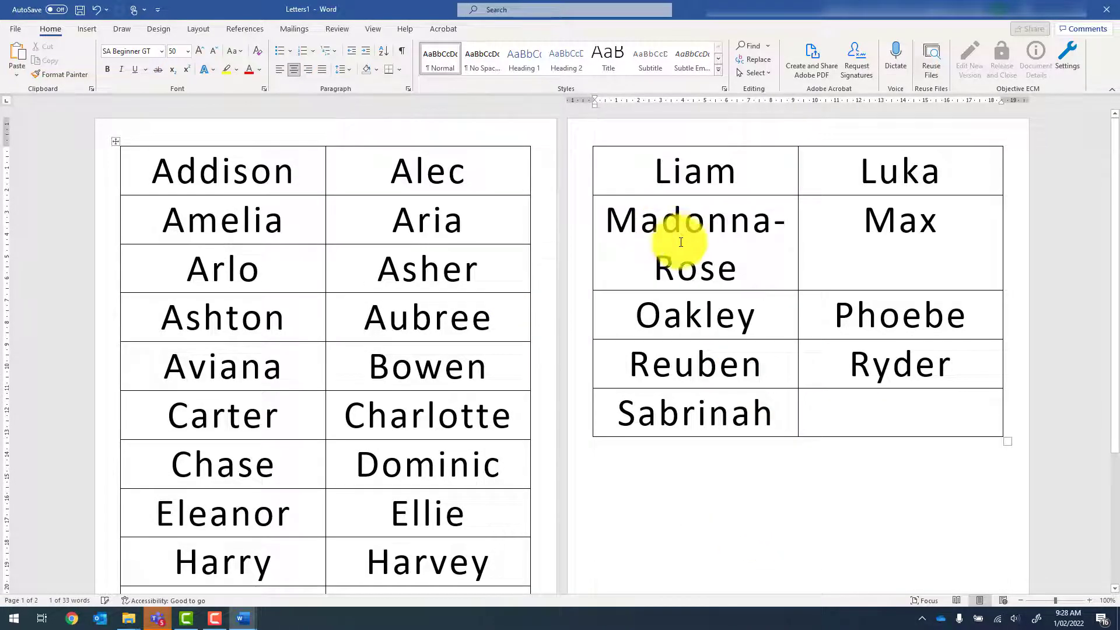
- Shorten the hyphenated first name on the second page to its first part, removing the hyphen and second name
left_click(748, 266)
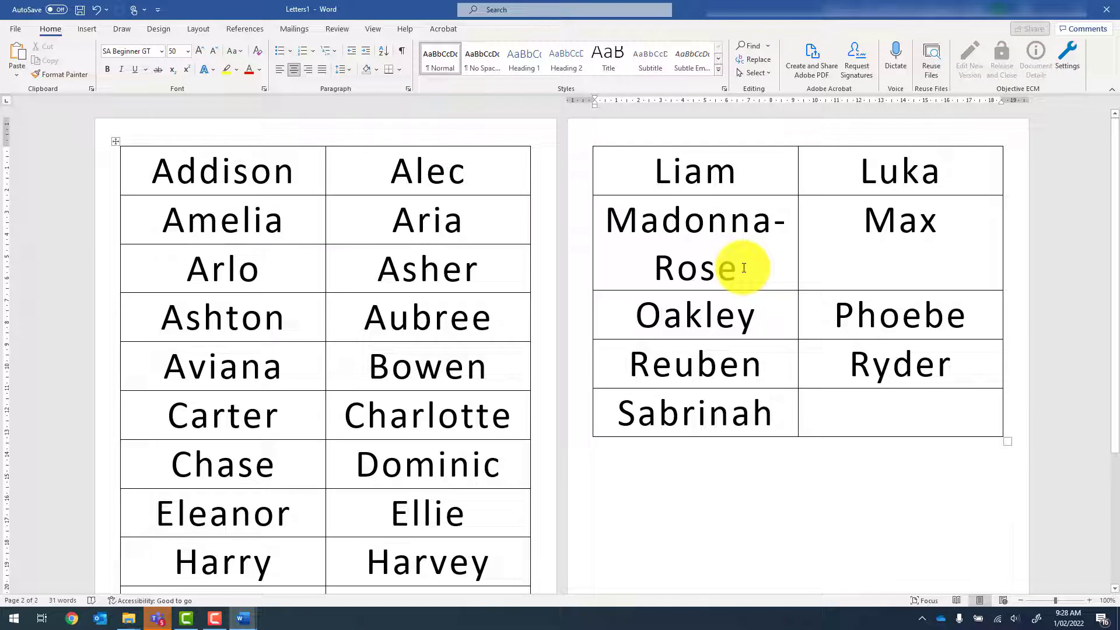
left_click_drag(744, 268, 774, 220)
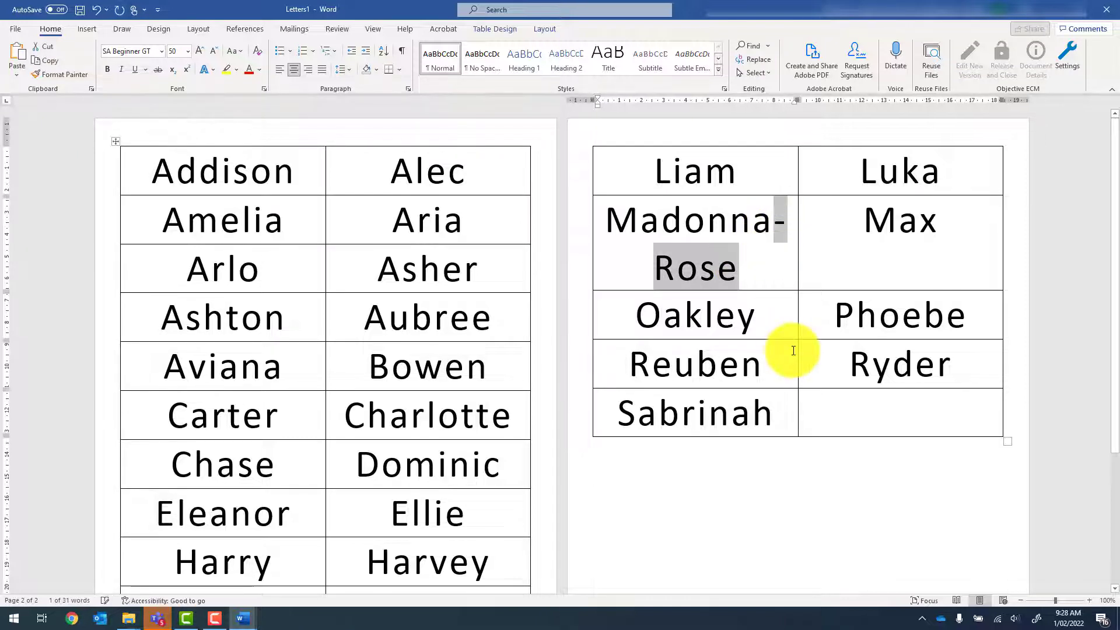
key("BackSpace")
key("BackSpace")
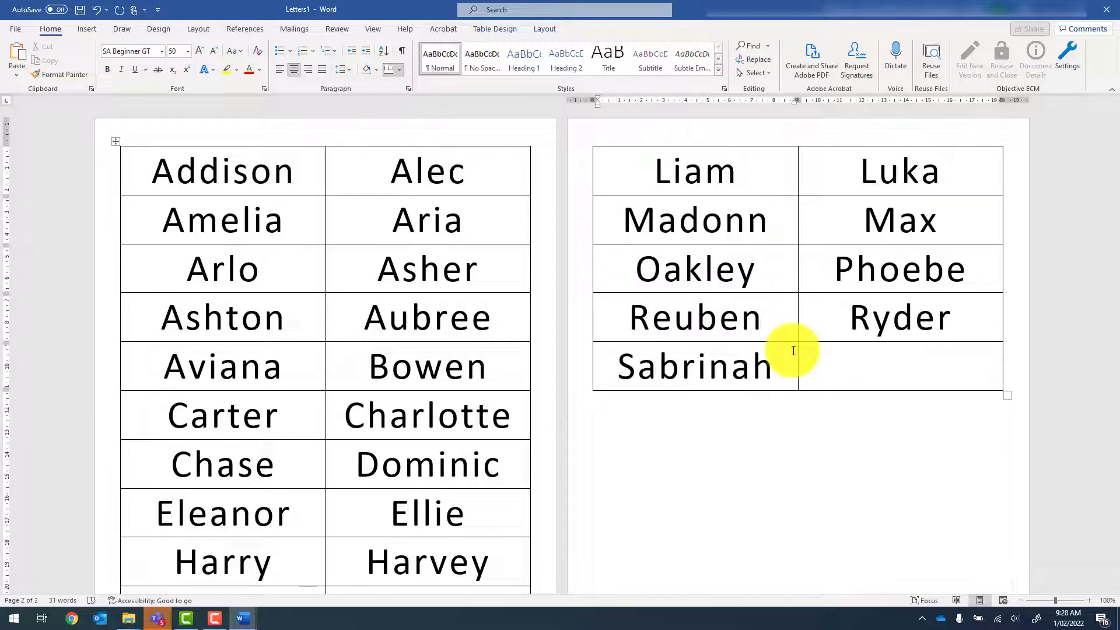
type("a")
scroll(805, 325, "down", 2)
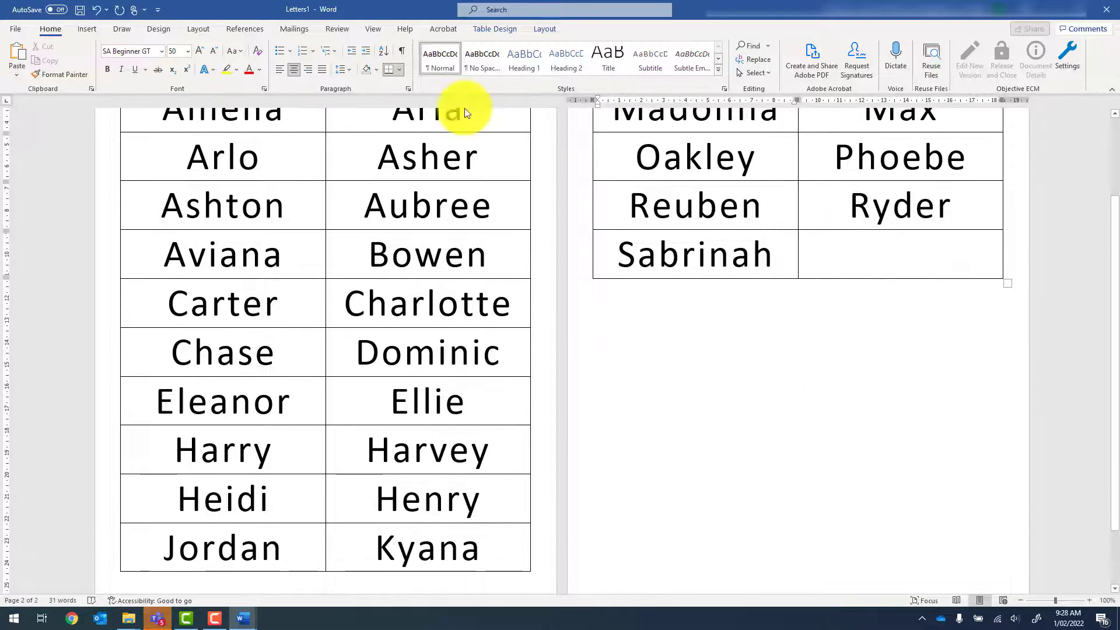
- Start saving the merged document under a new name in the PUP Demo 2022 library's General > Mail merge folder
left_click(20, 33)
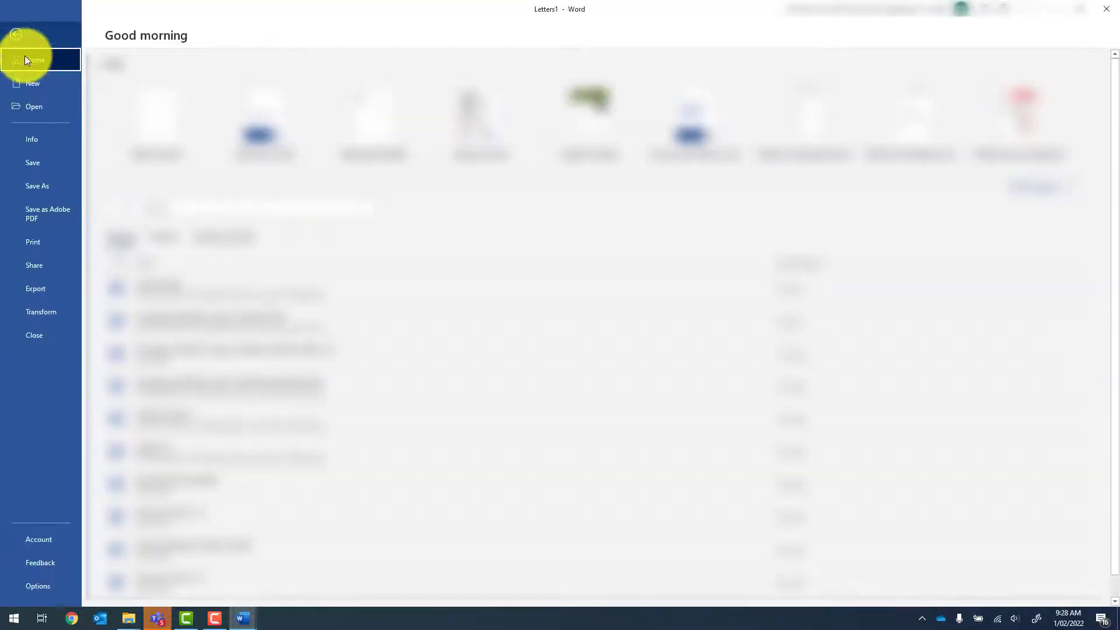
left_click(49, 186)
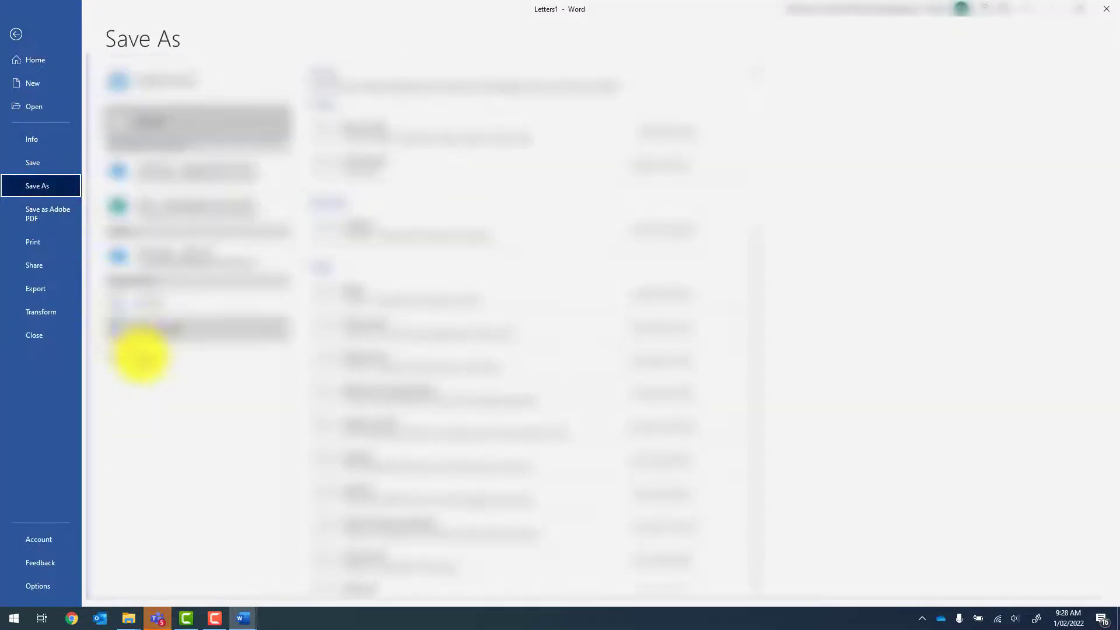
left_click(153, 363)
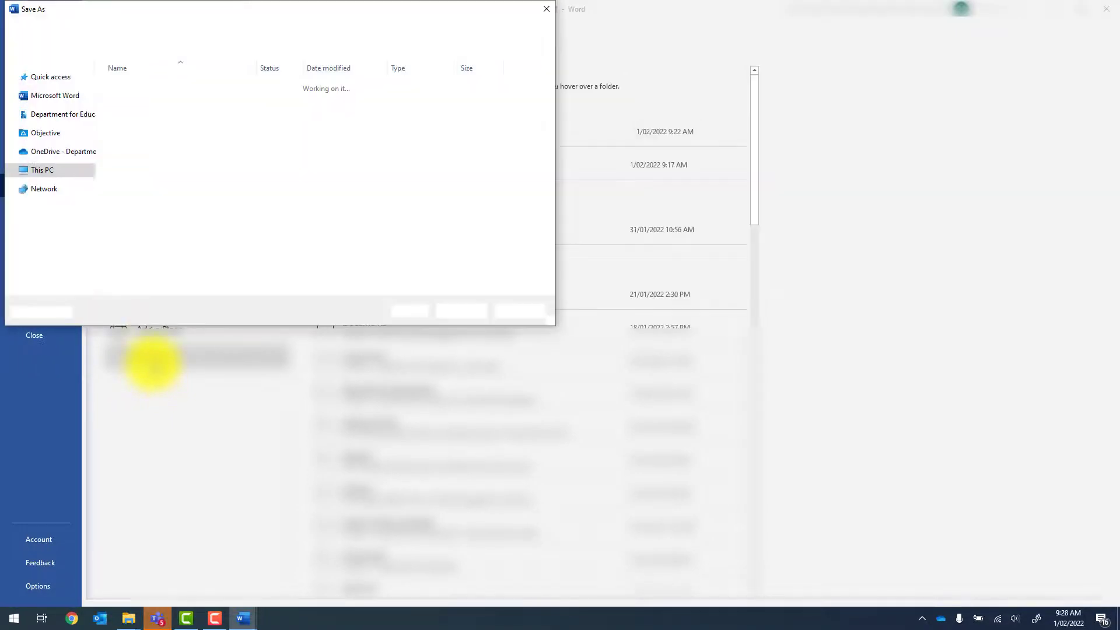
scroll(93, 206, "down", 5)
left_click(60, 202)
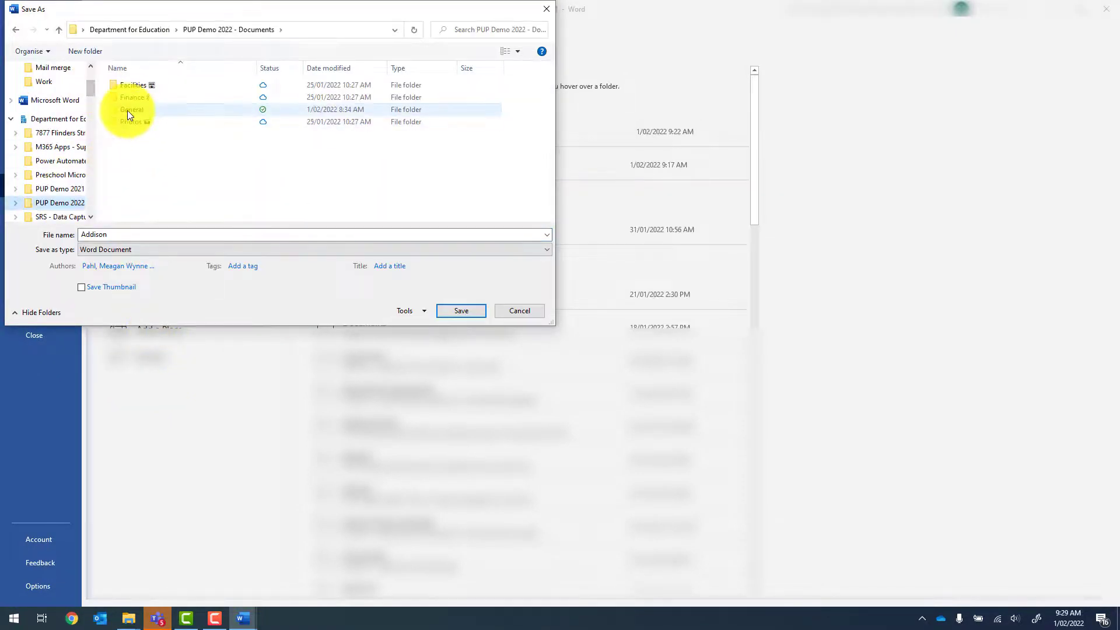
double_click(128, 110)
double_click(138, 87)
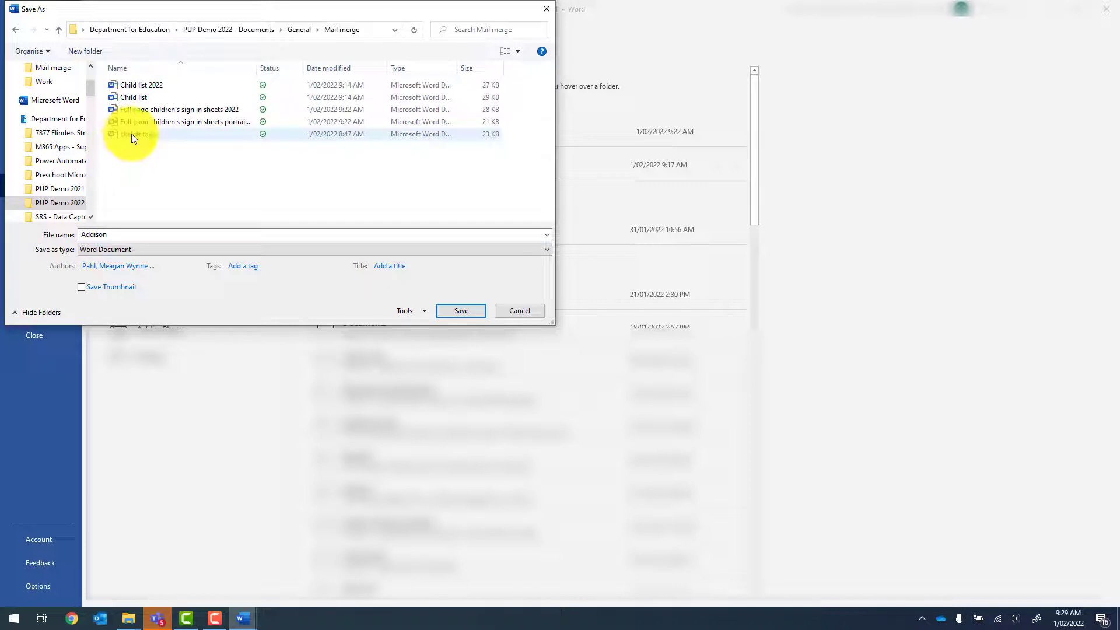
- Name the merged document "Locker tags 2022", based on the existing Locker tags file name, and save it
left_click(131, 134)
double_click(162, 239)
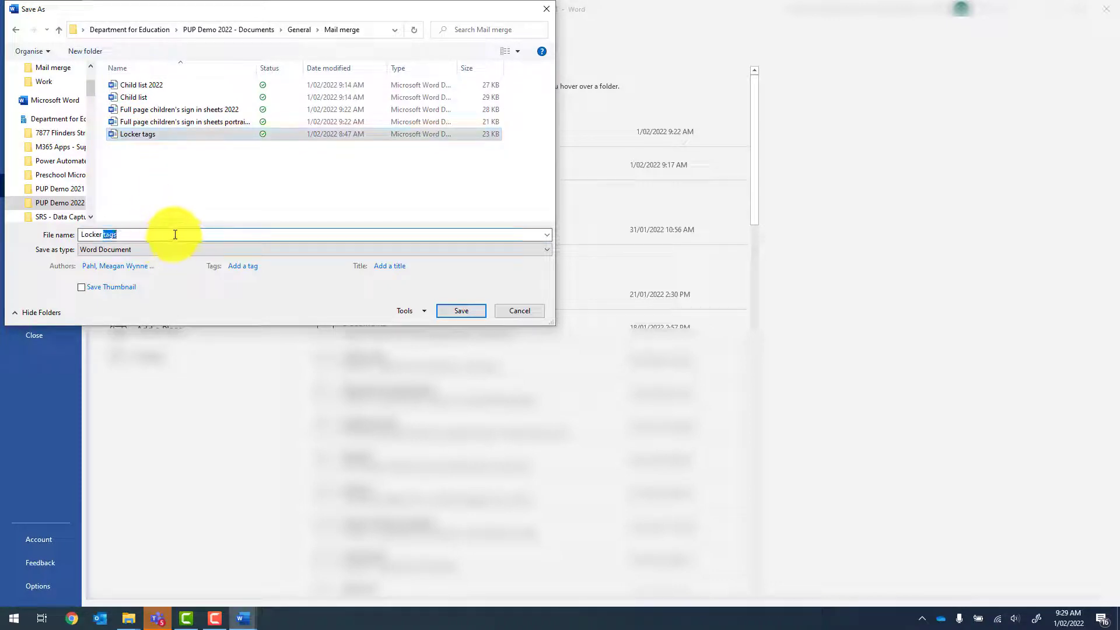
left_click(175, 234)
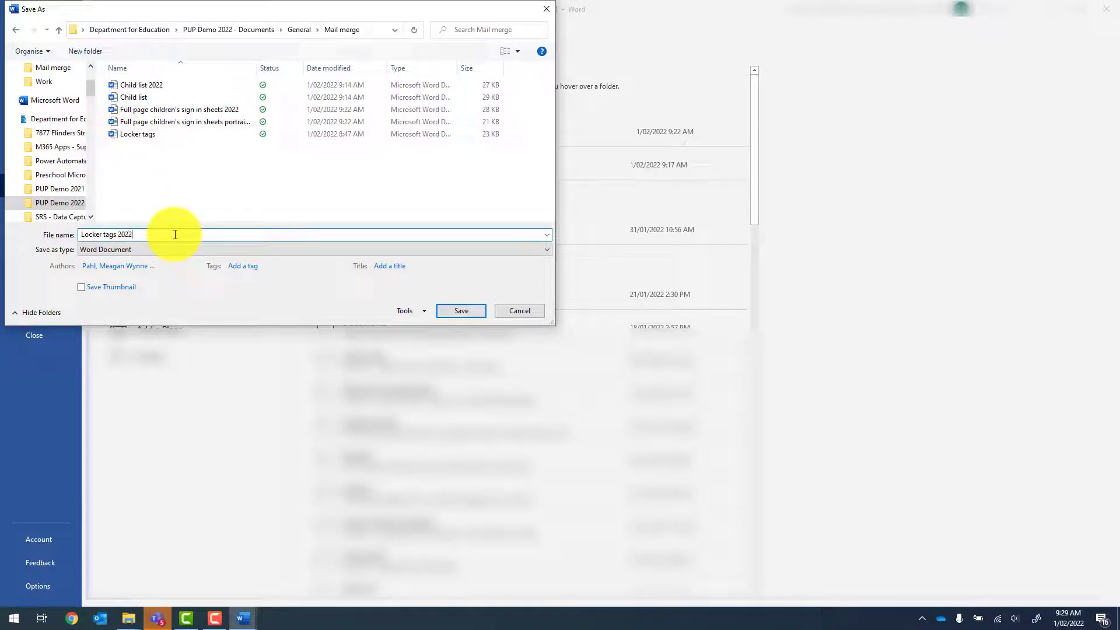
type("2022")
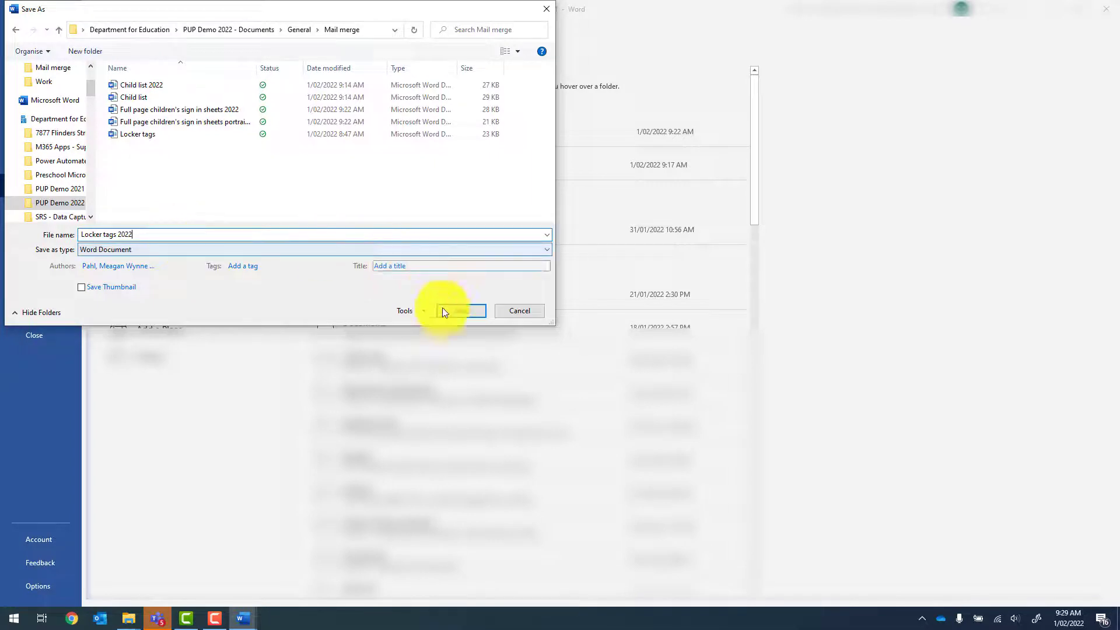
left_click(475, 313)
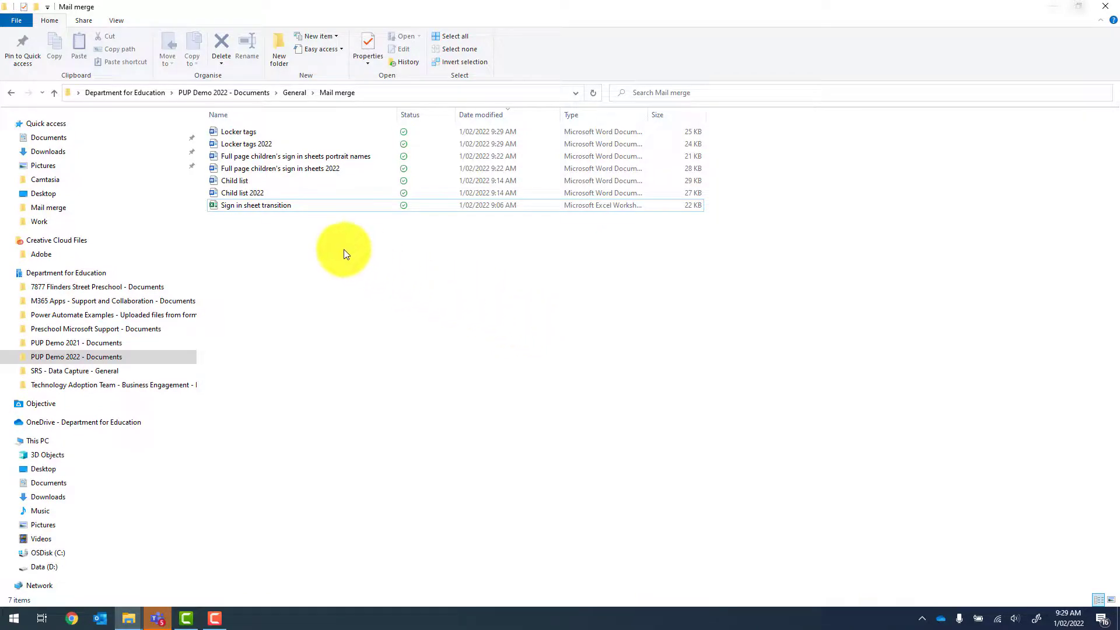
- Open the Sign in sheet transition workbook, add a new child's name in row 37 of the Sign in sheet, and close it
left_click(268, 207)
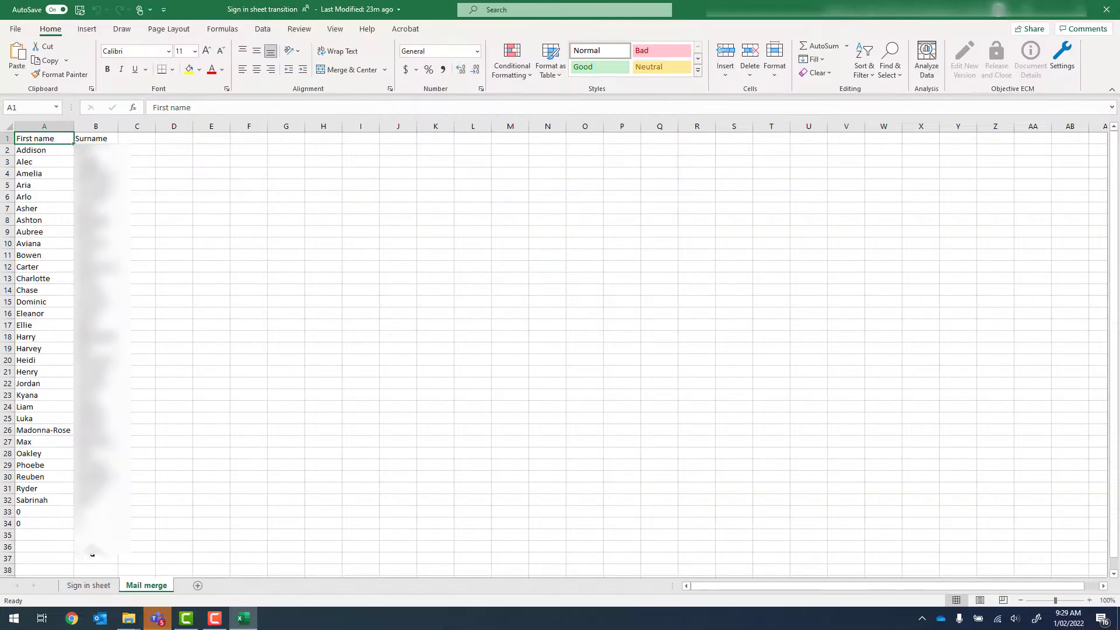
left_click(88, 584)
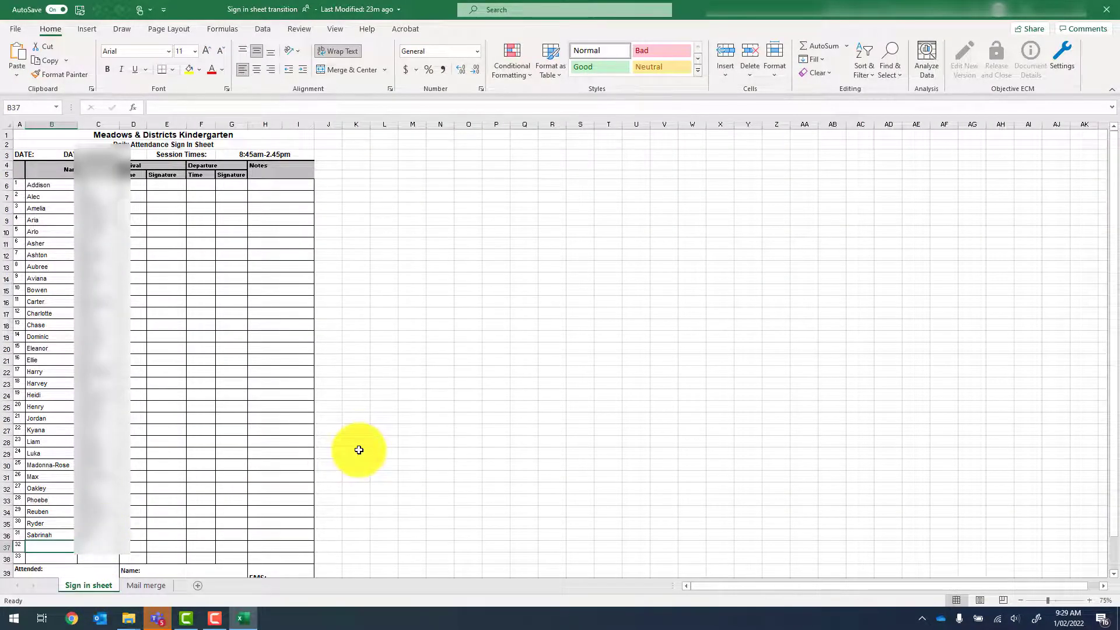
type("Cindy")
key("Tab")
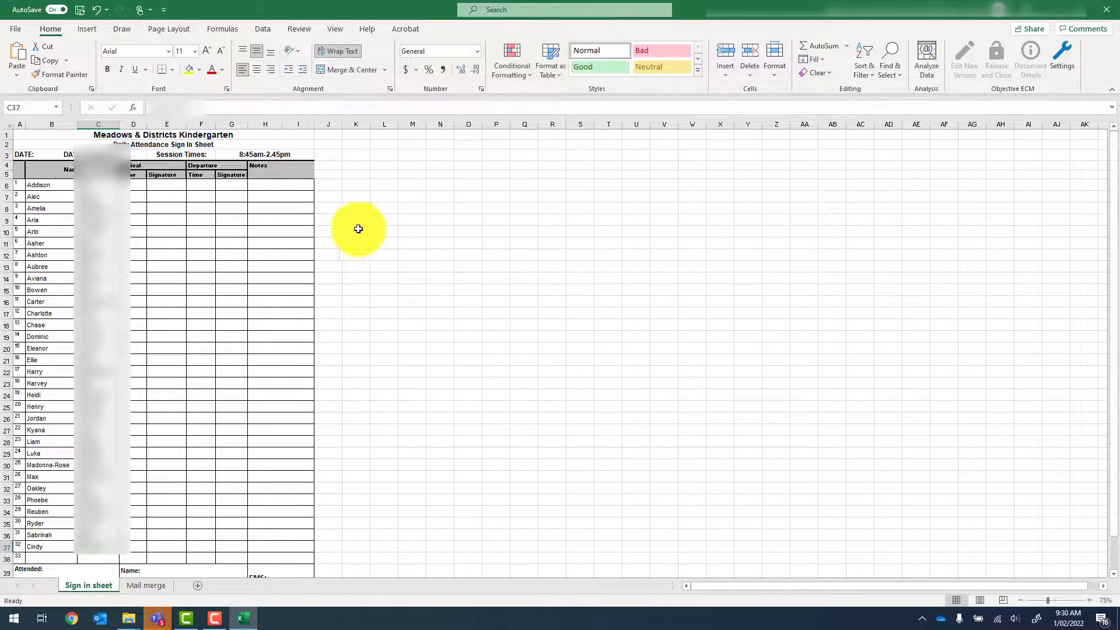
left_click(1109, 17)
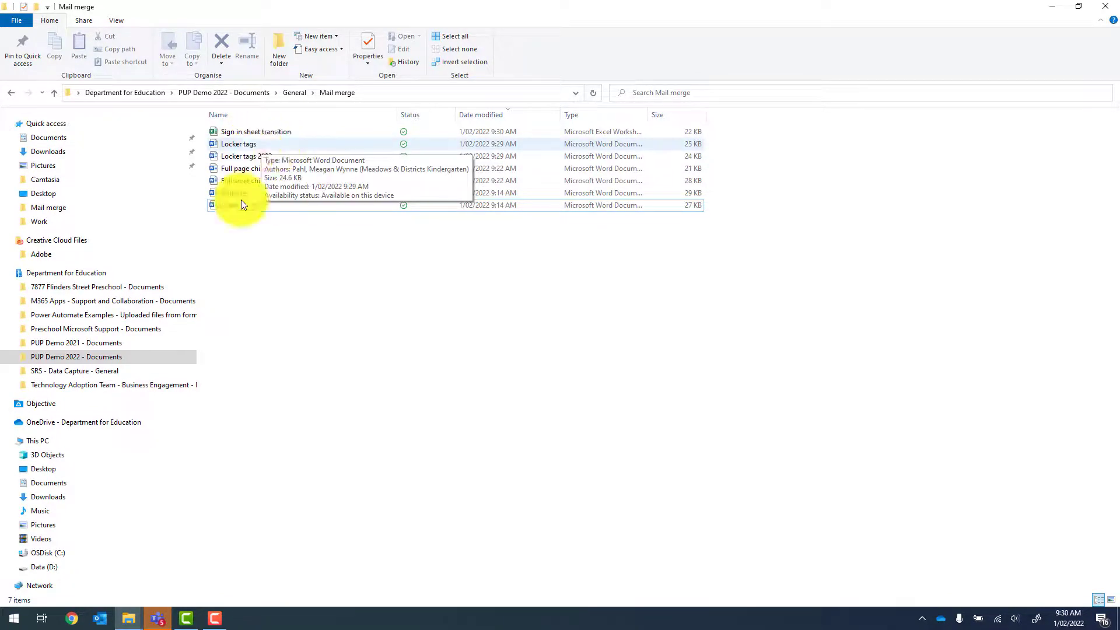
- Open the Locker tags document with its linked recipient data and preview the merge results to check for the added child's name
double_click(267, 142)
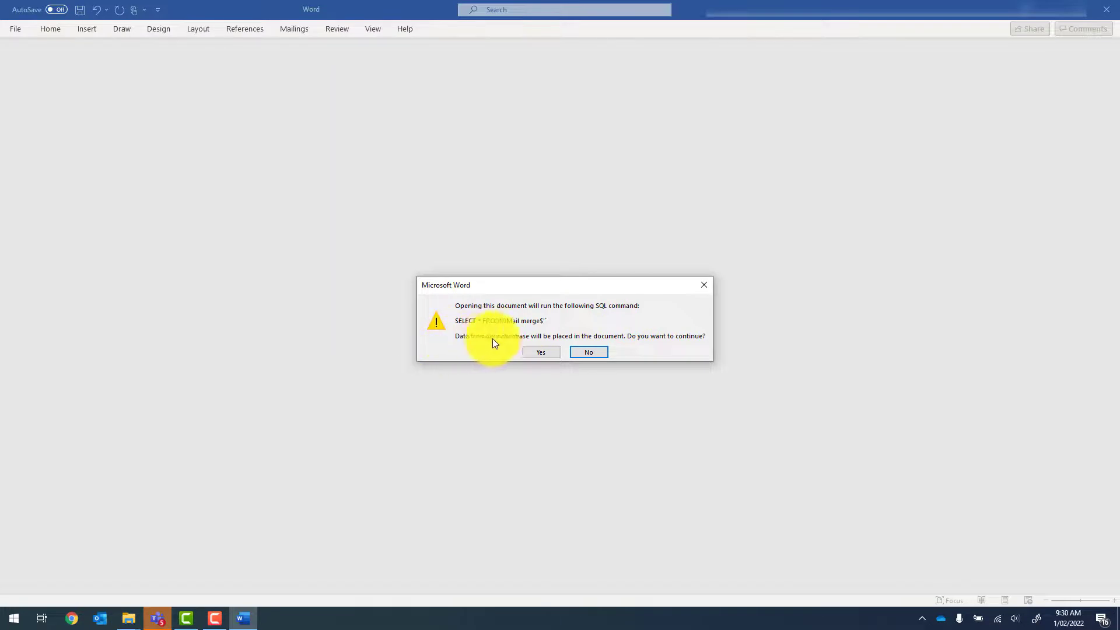
left_click(536, 351)
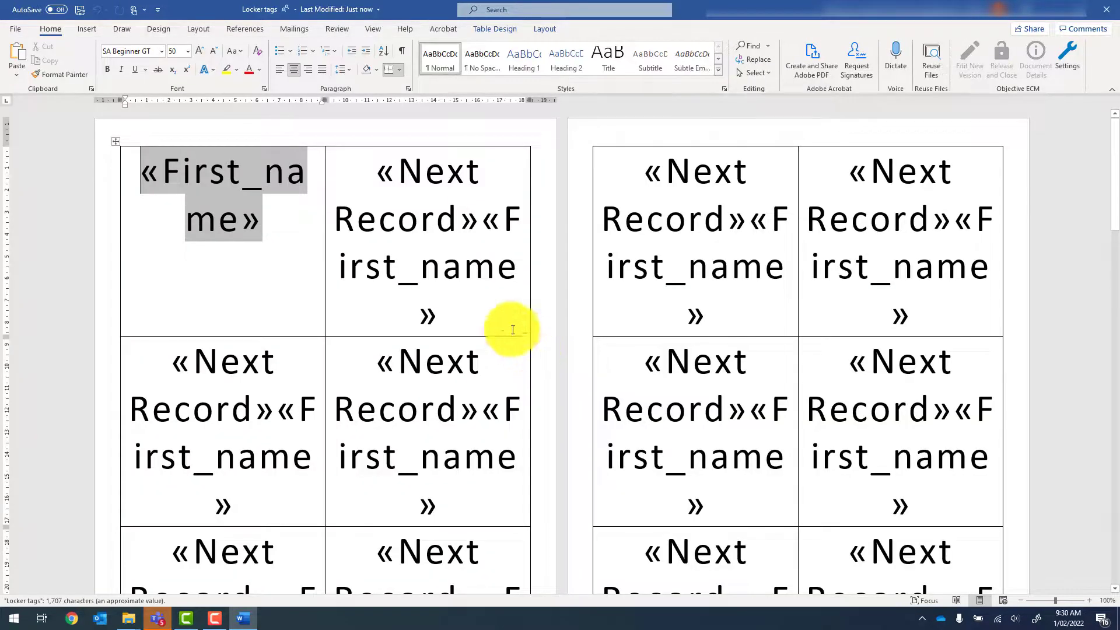
left_click(306, 34)
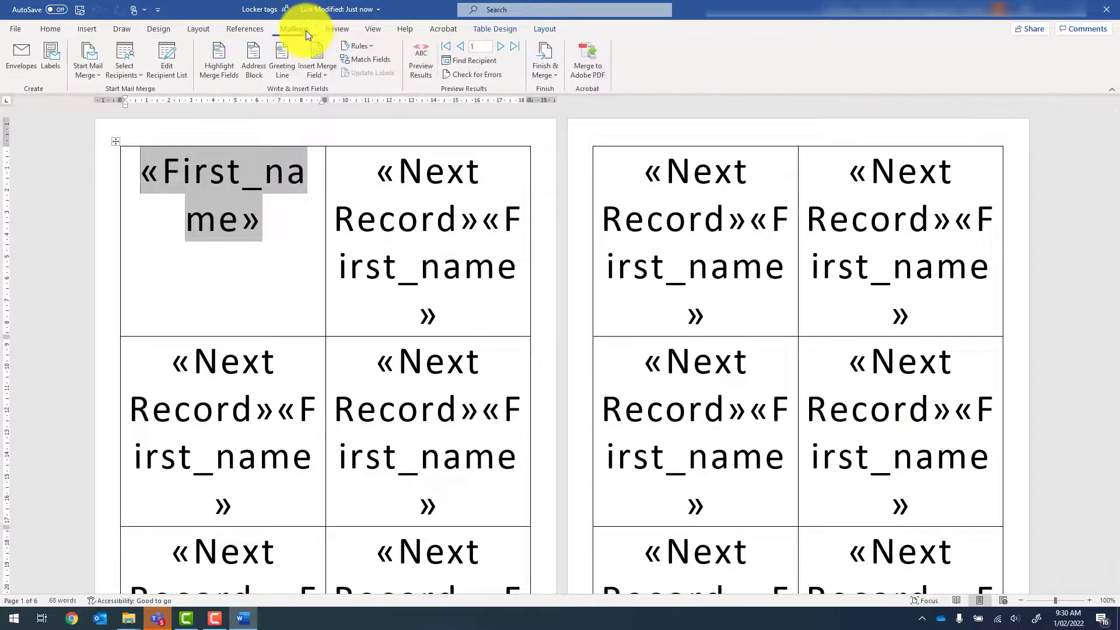
left_click(425, 53)
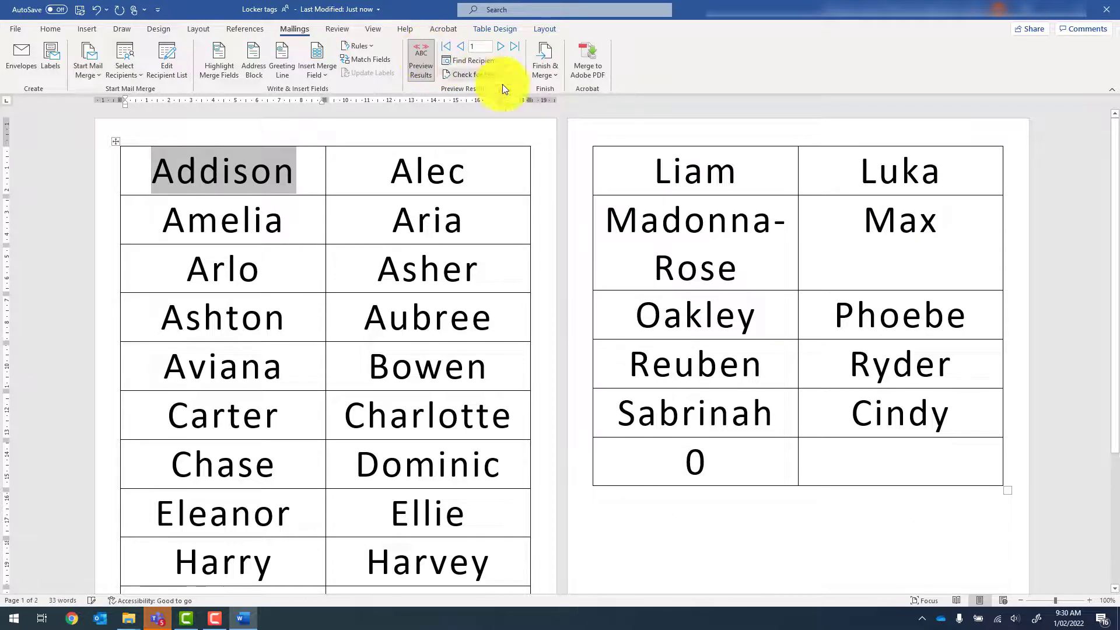
double_click(887, 410)
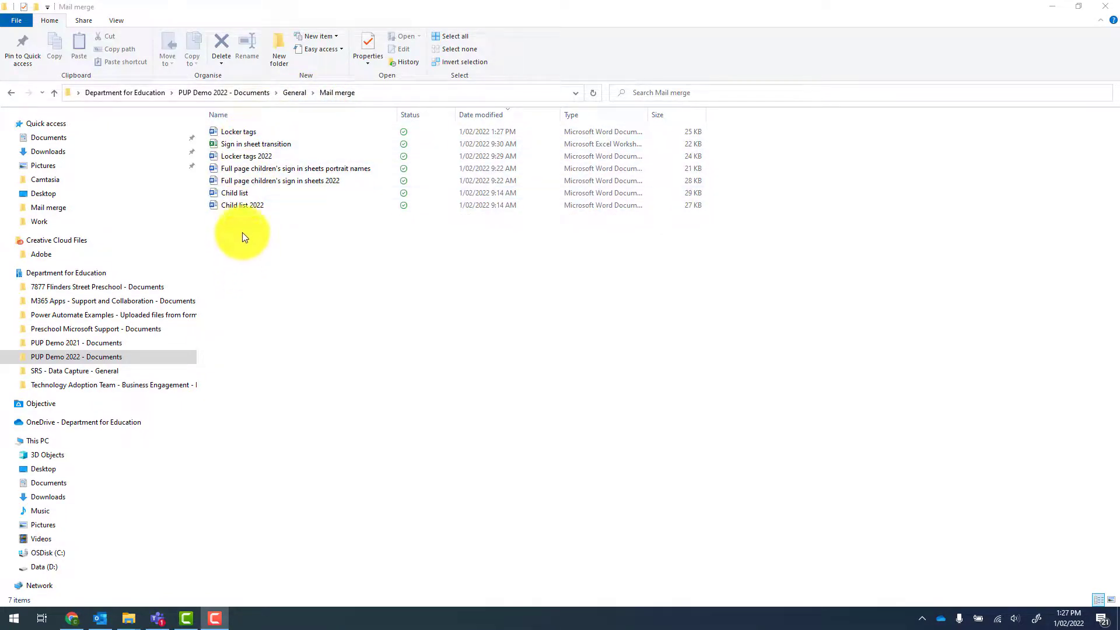
- Cut the Child list 2022, Full page children's sign in sheets 2022 and Locker tags 2022 documents from the Mail merge folder
left_click(243, 208)
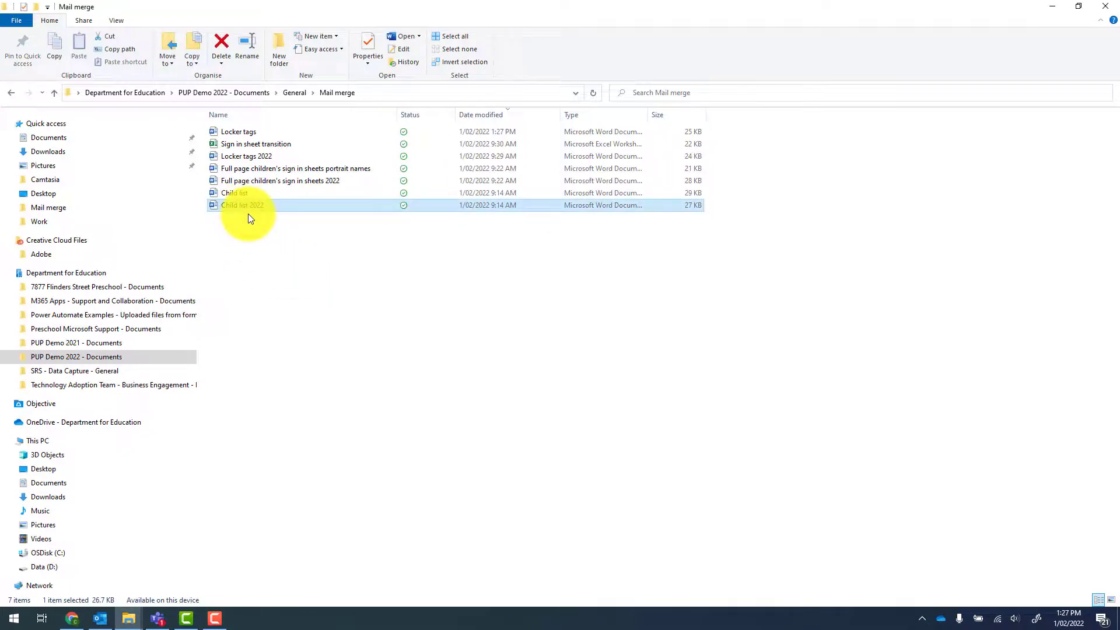
left_click(283, 182, "ctrl")
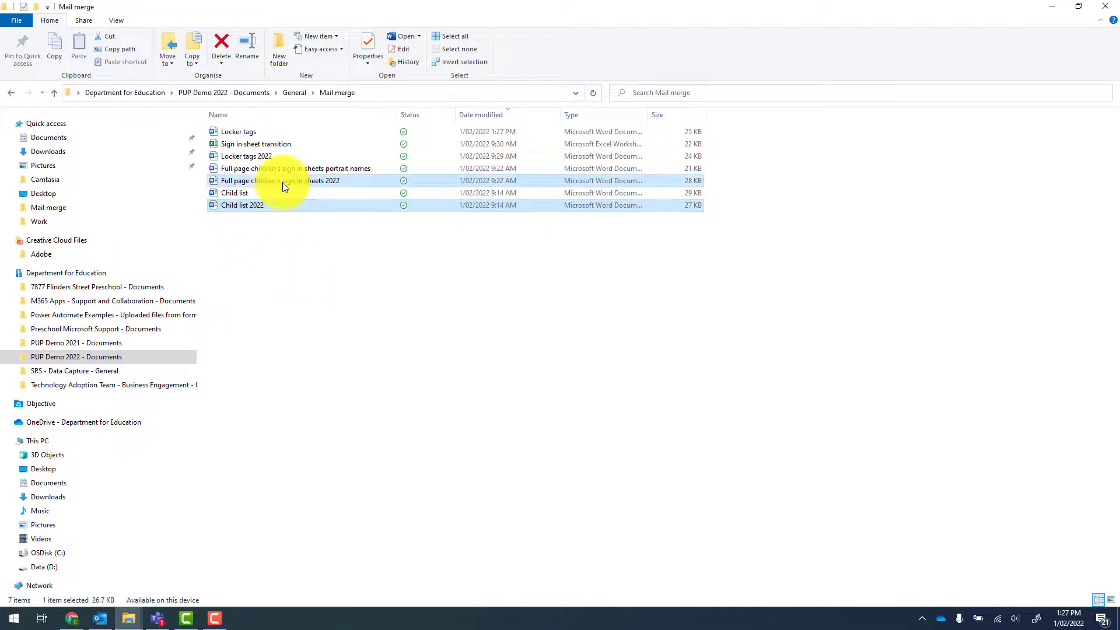
left_click(253, 157, "ctrl")
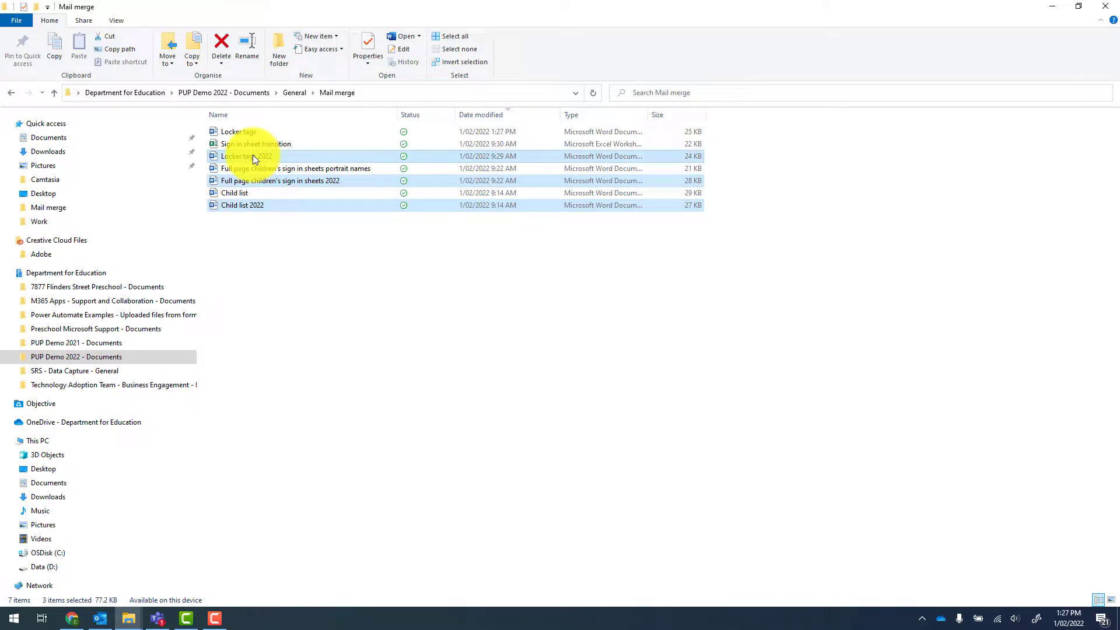
right_click(253, 155)
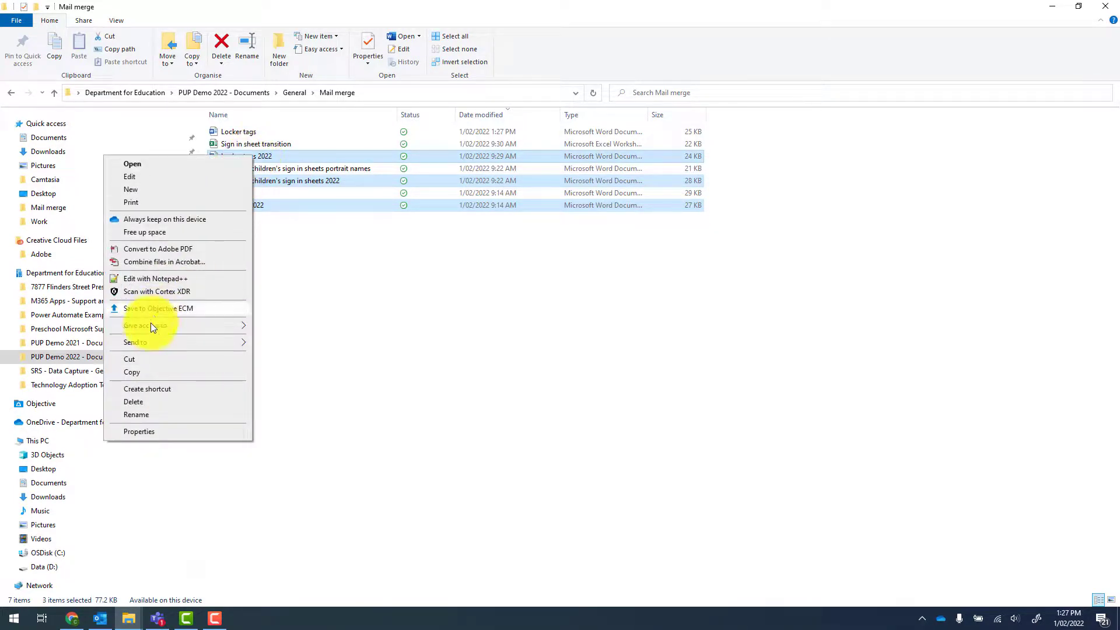
left_click(144, 357)
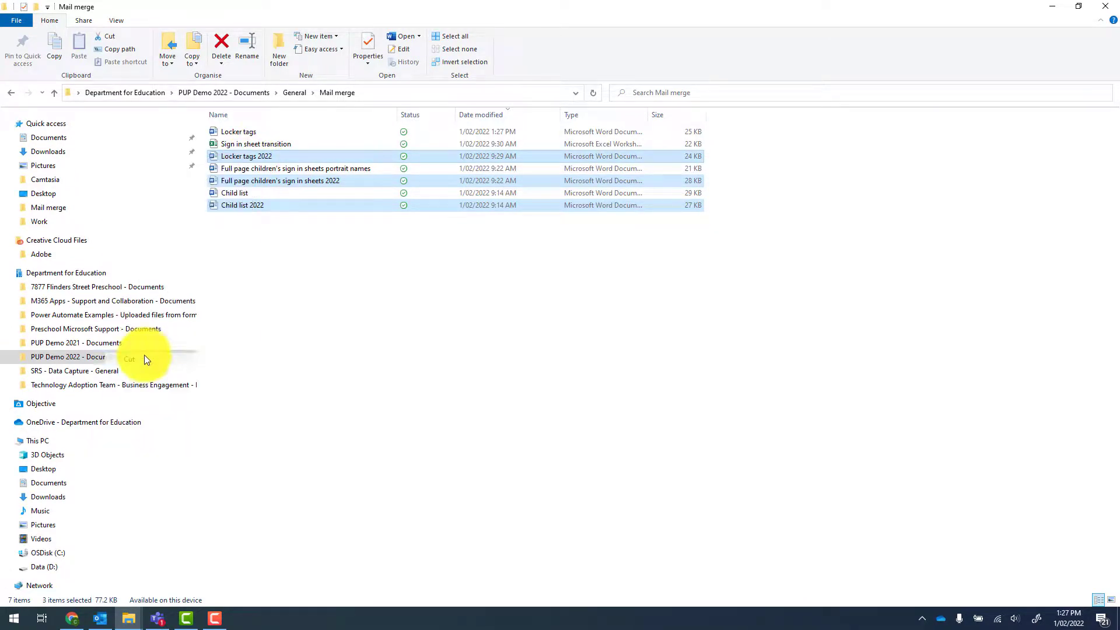
- Create a new folder named 2022 in the General folder
left_click(298, 93)
right_click(295, 263)
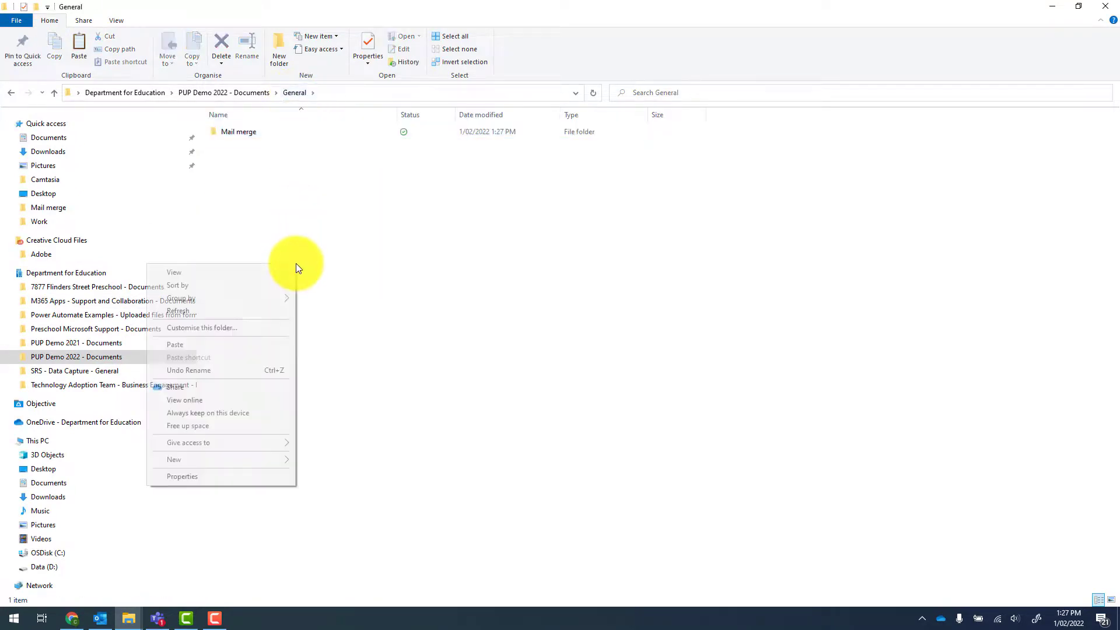
mouse_move(245, 461)
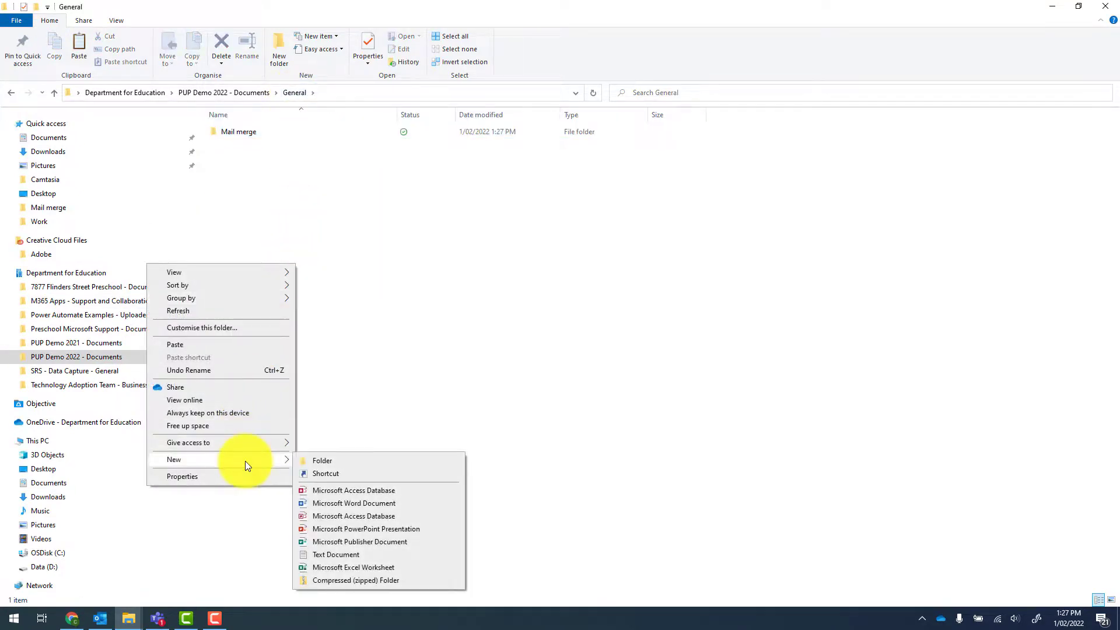
left_click(314, 459)
type("20")
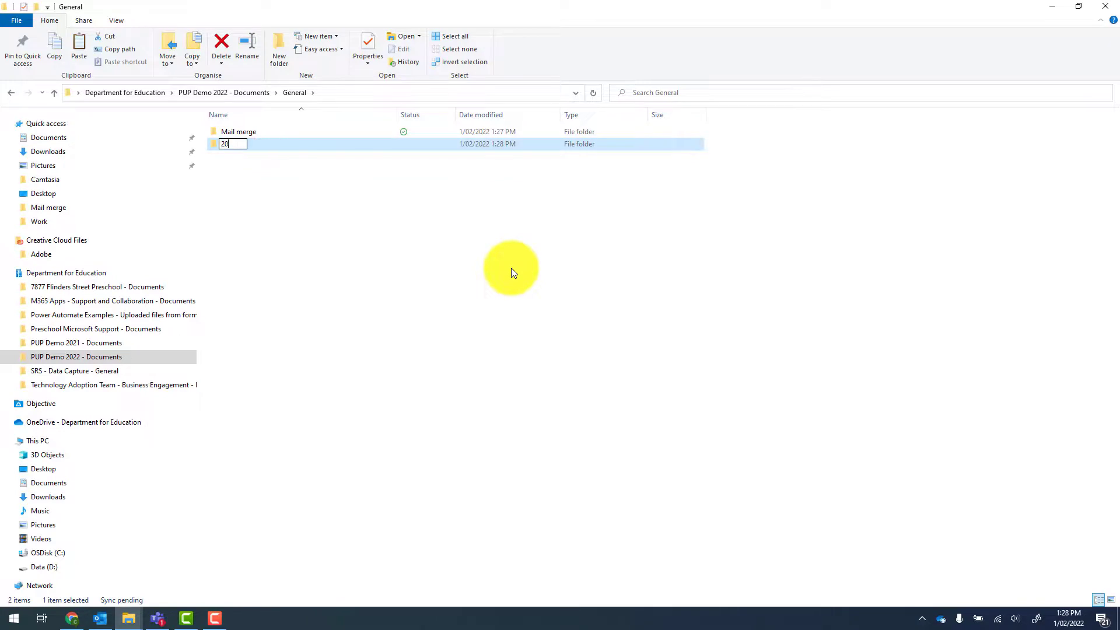
type("22")
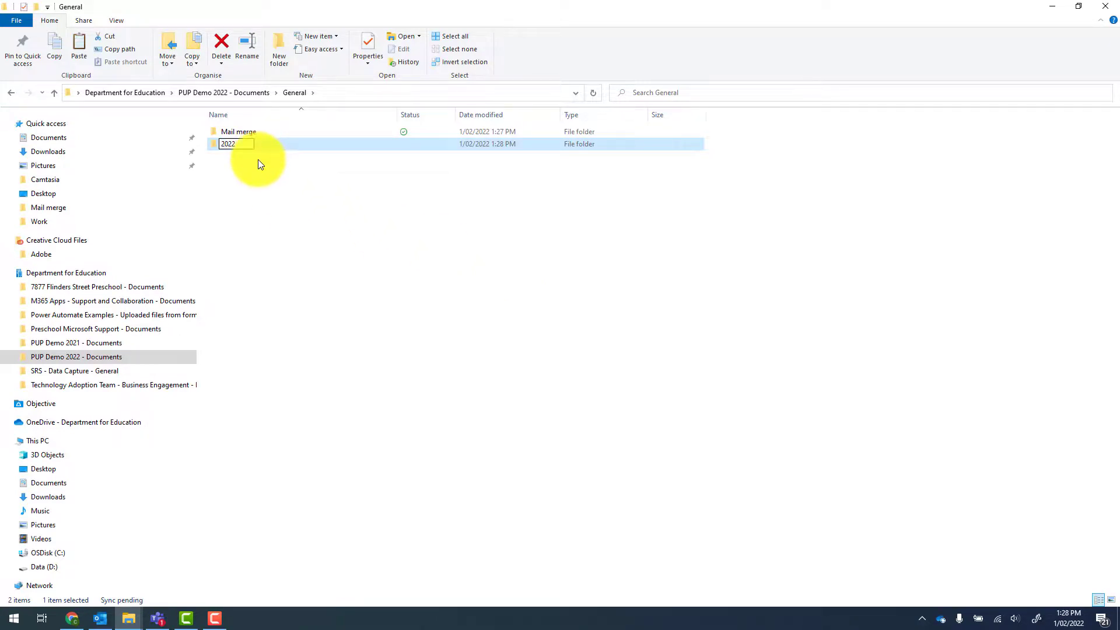
key("Return")
- Paste the three cut documents into the 2022 folder and return to the Mail merge folder
double_click(222, 131)
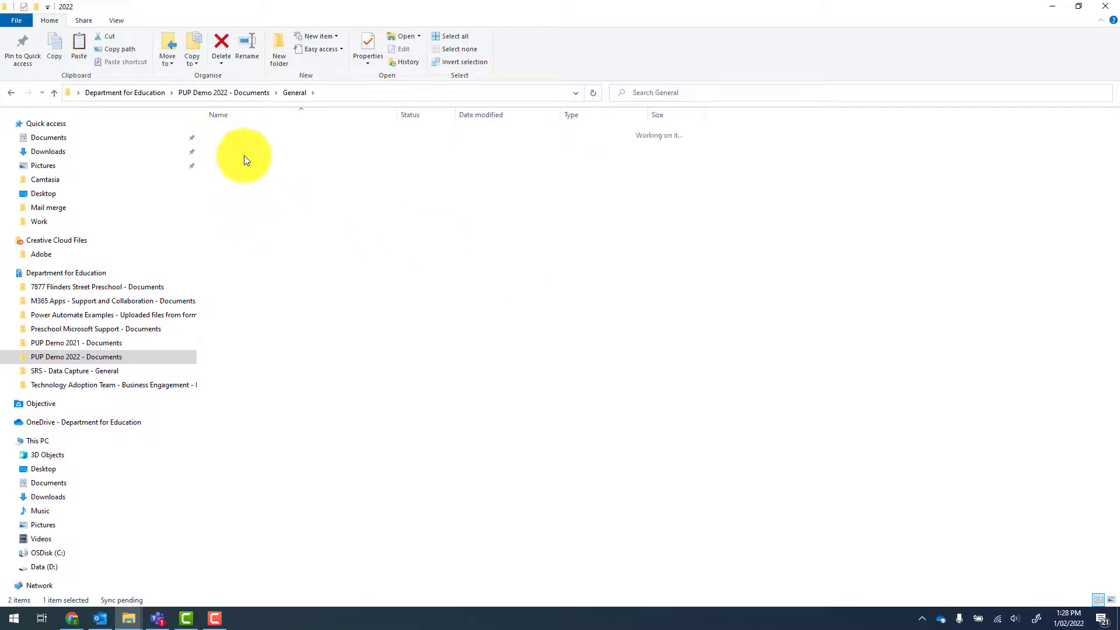
right_click(272, 187)
left_click(166, 269)
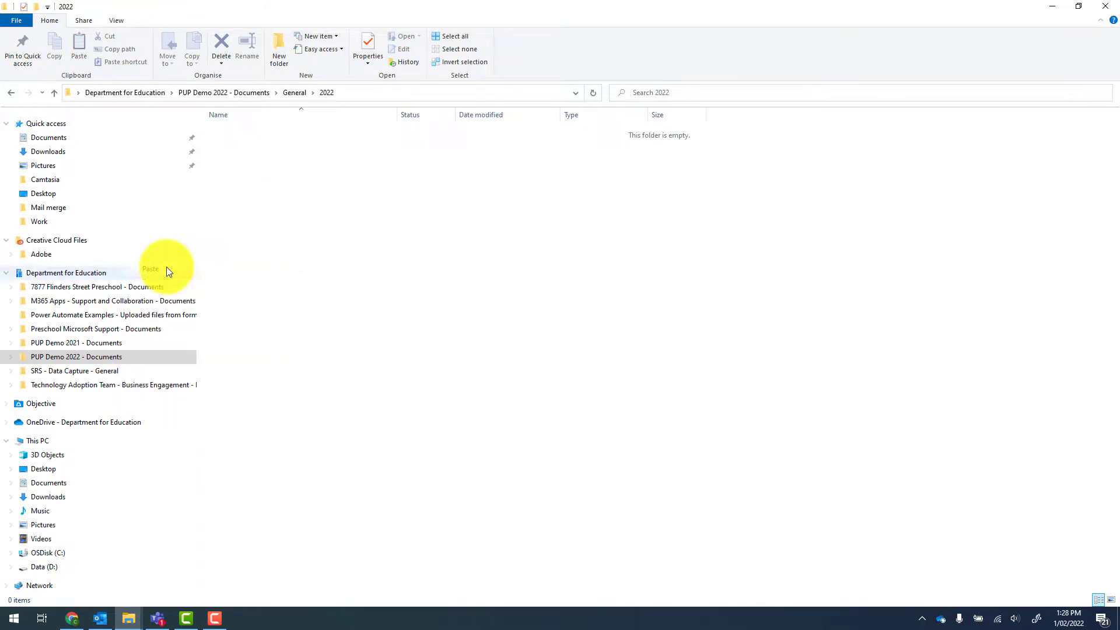
left_click(294, 92)
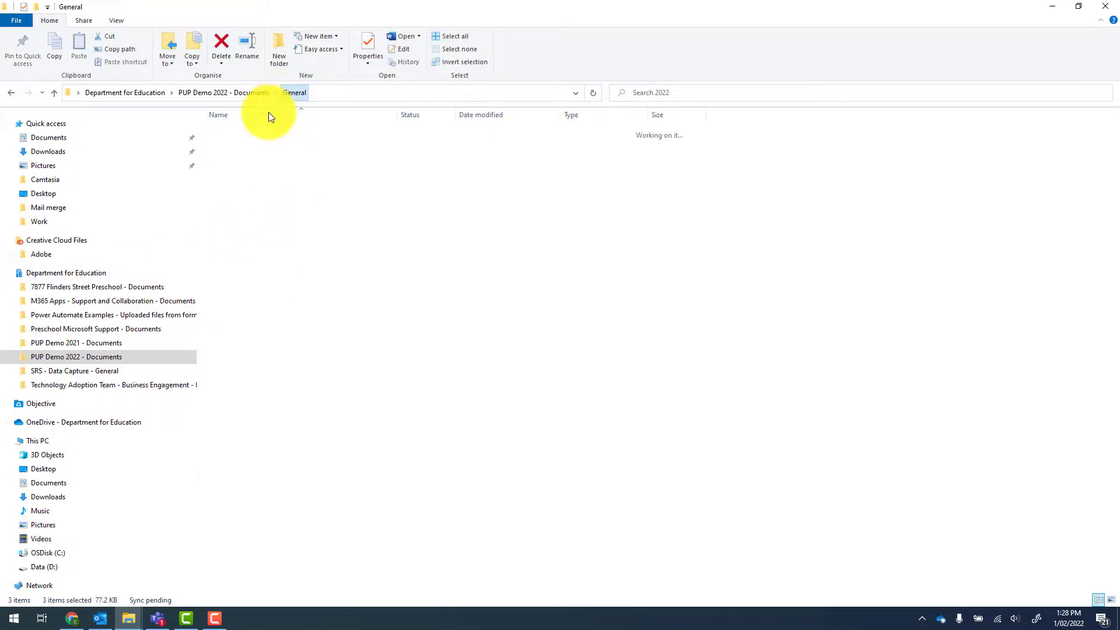
double_click(248, 146)
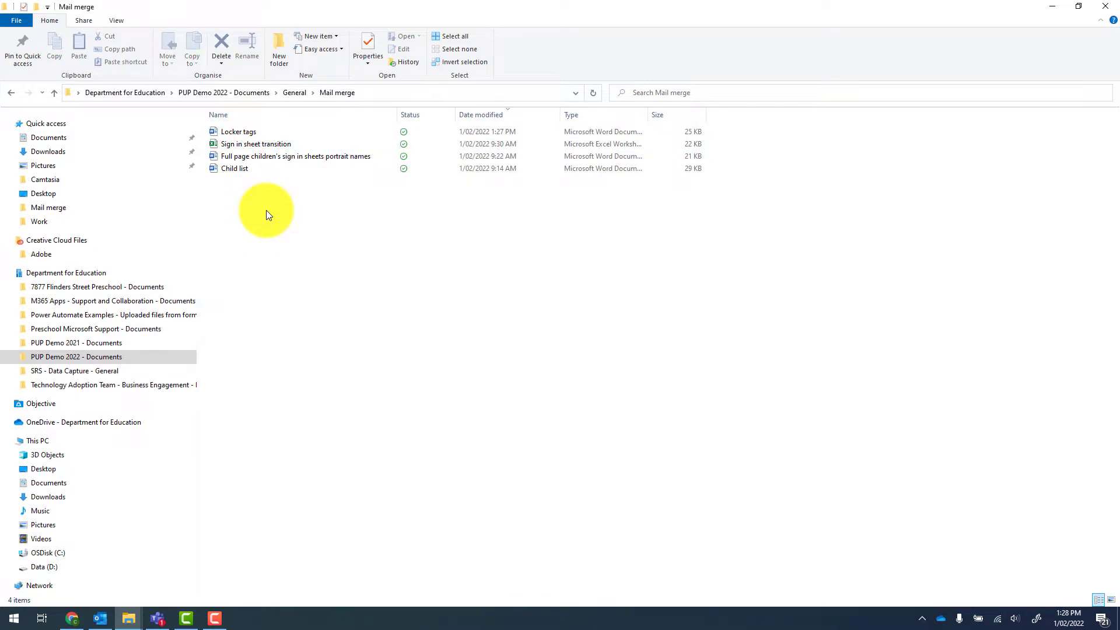